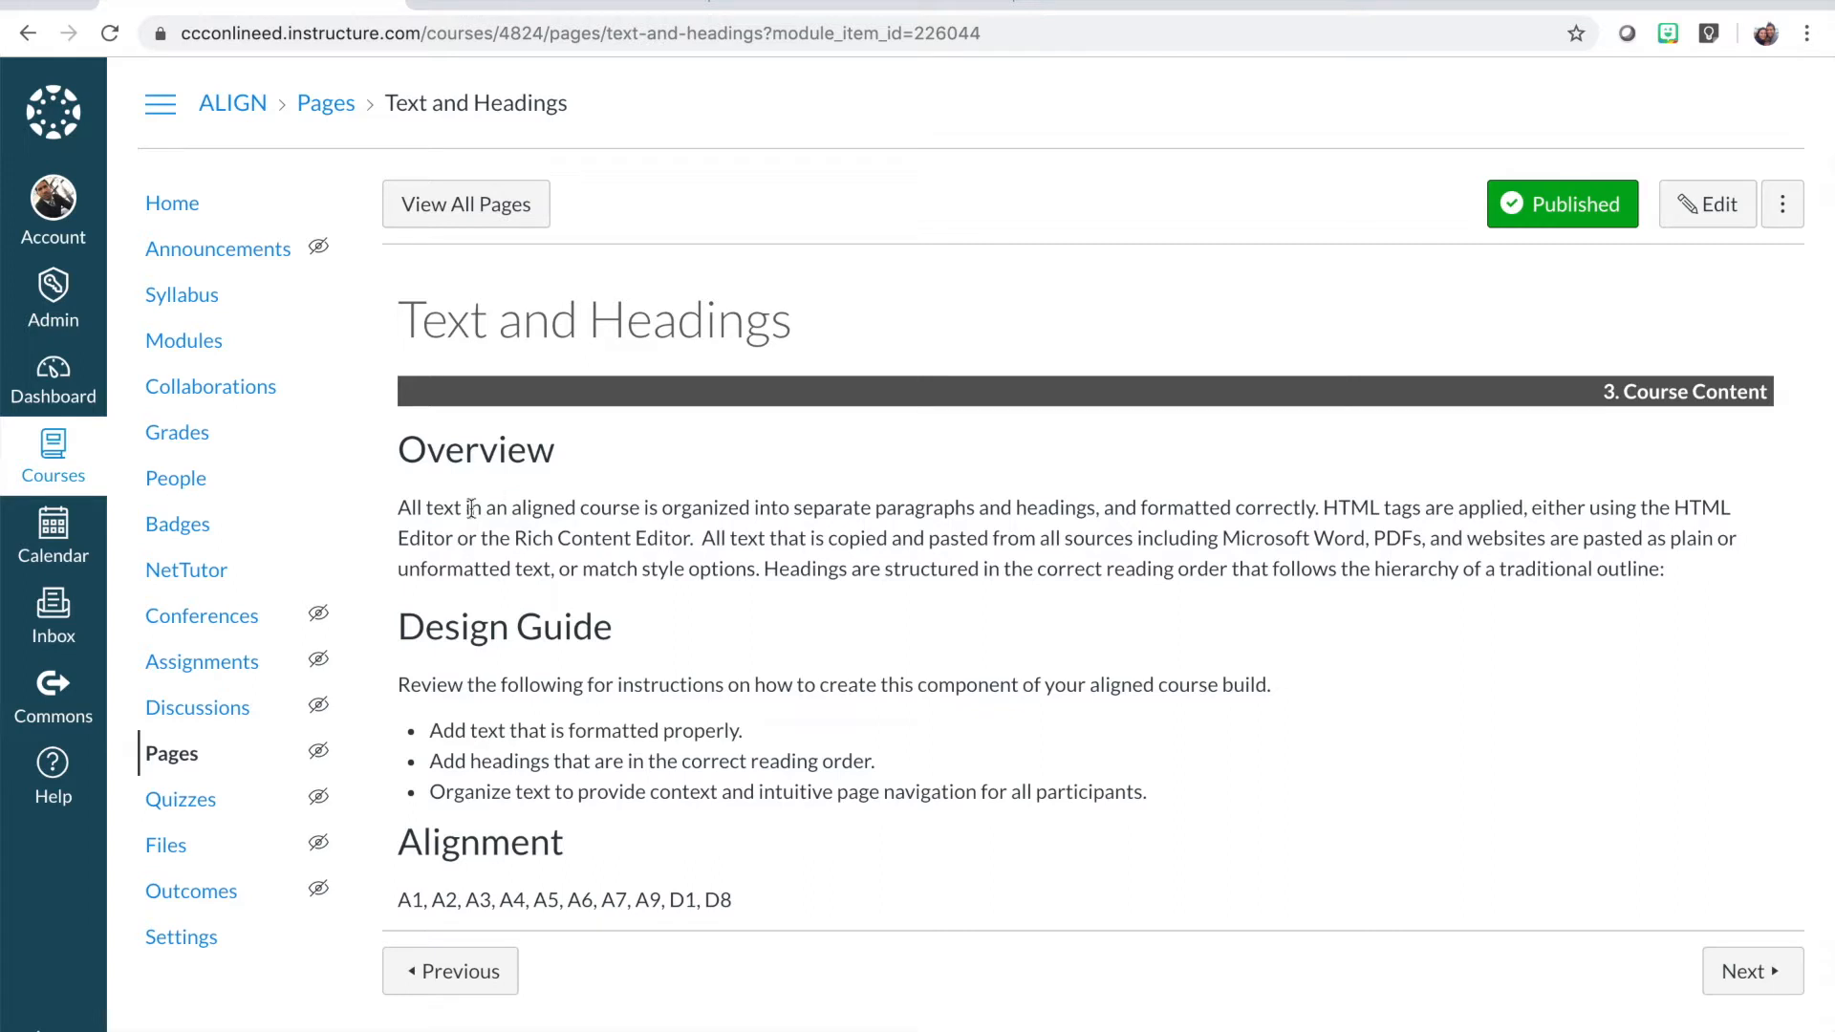
Review the Overview paragraph and the Design Guide instructions on the Text and Headings page, including their headings and bulleted list.
{"action": "left_click_drag", "start_coordinate": [403, 497], "coordinate": [800, 592]}
{"action": "left_click", "coordinate": [801, 584]}
{"action": "left_click_drag", "start_coordinate": [566, 506], "coordinate": [738, 578]}
{"action": "left_click", "coordinate": [438, 454]}
{"action": "double_click", "coordinate": [410, 452]}
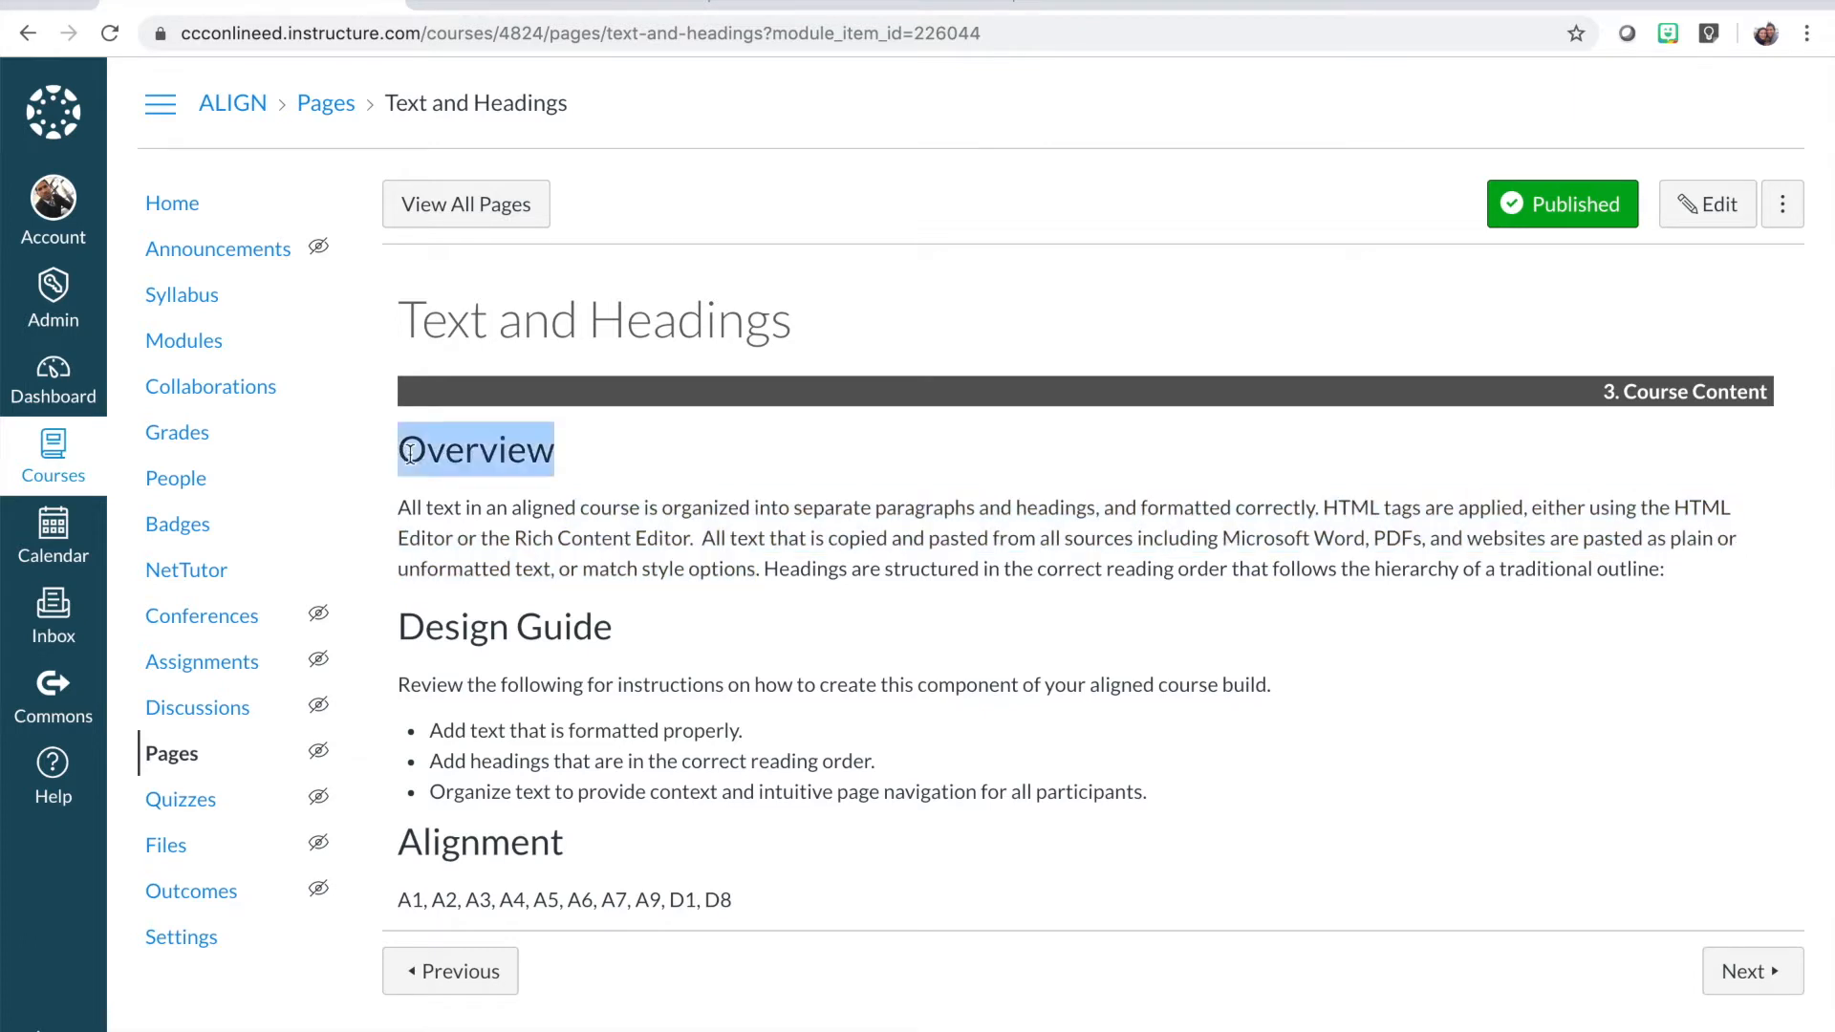
{"action": "triple_click", "coordinate": [519, 628]}
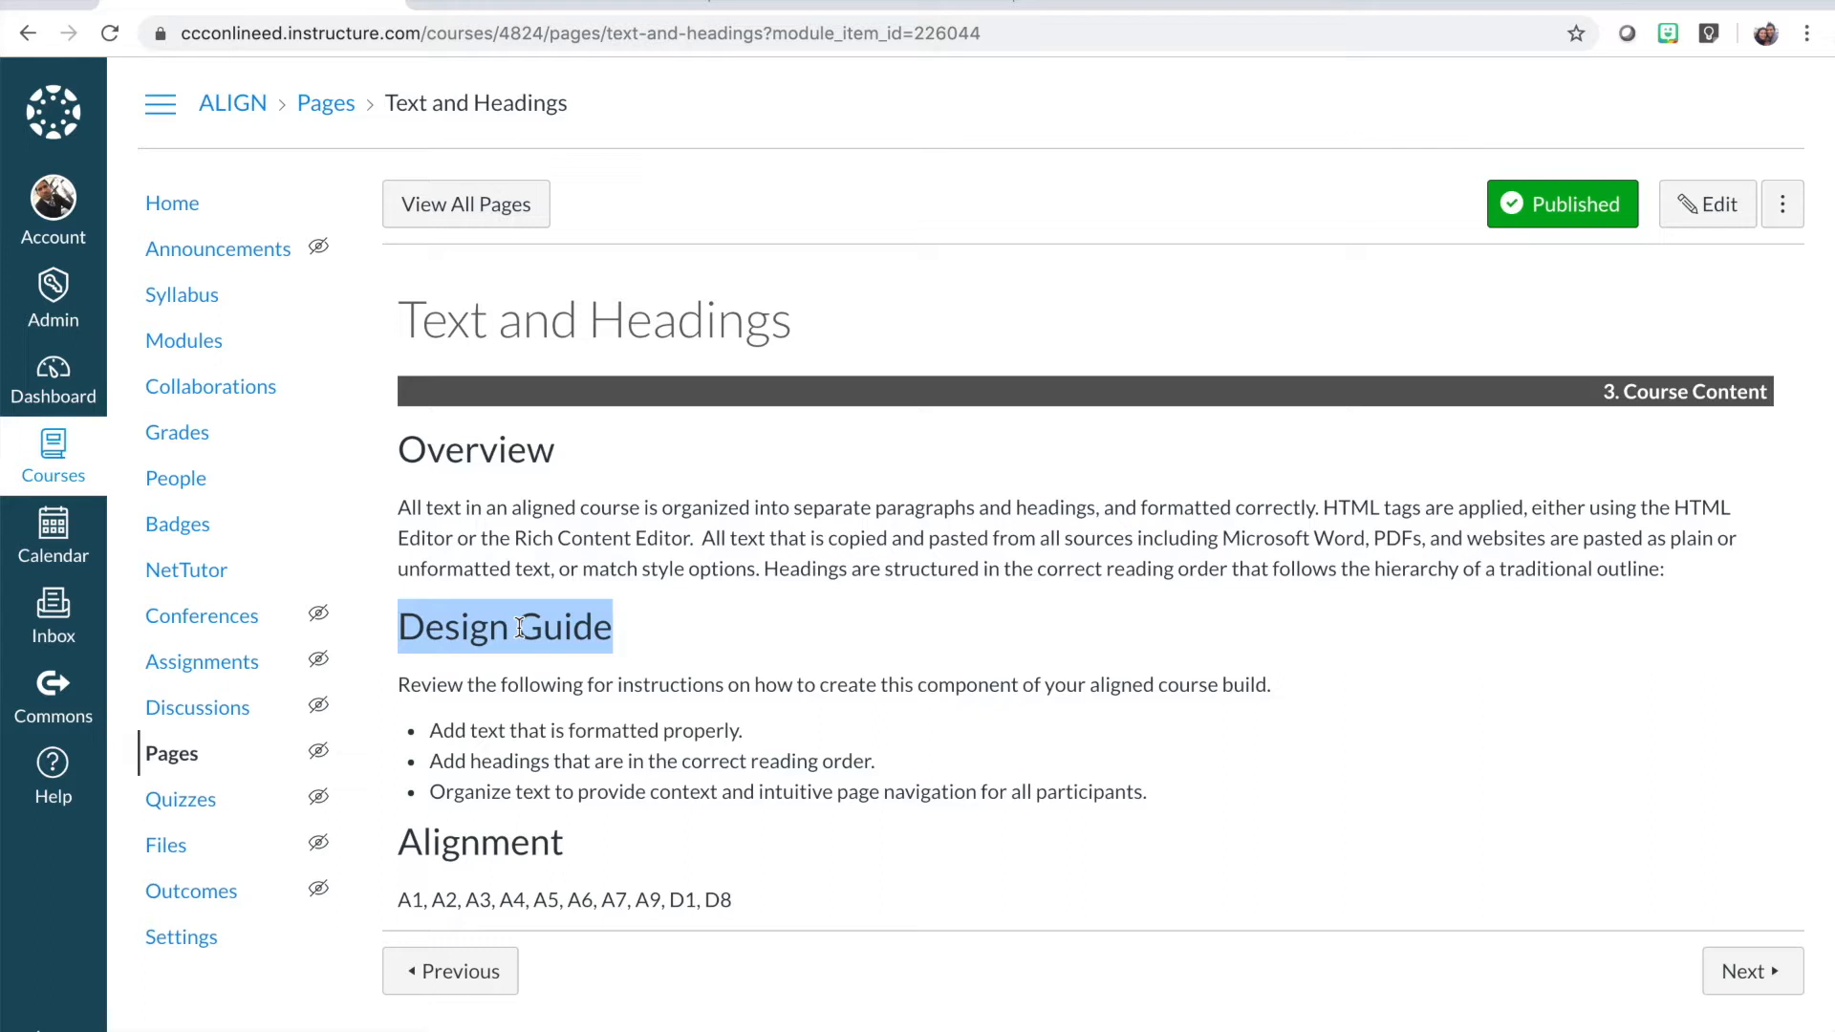
{"action": "left_click", "coordinate": [899, 542]}
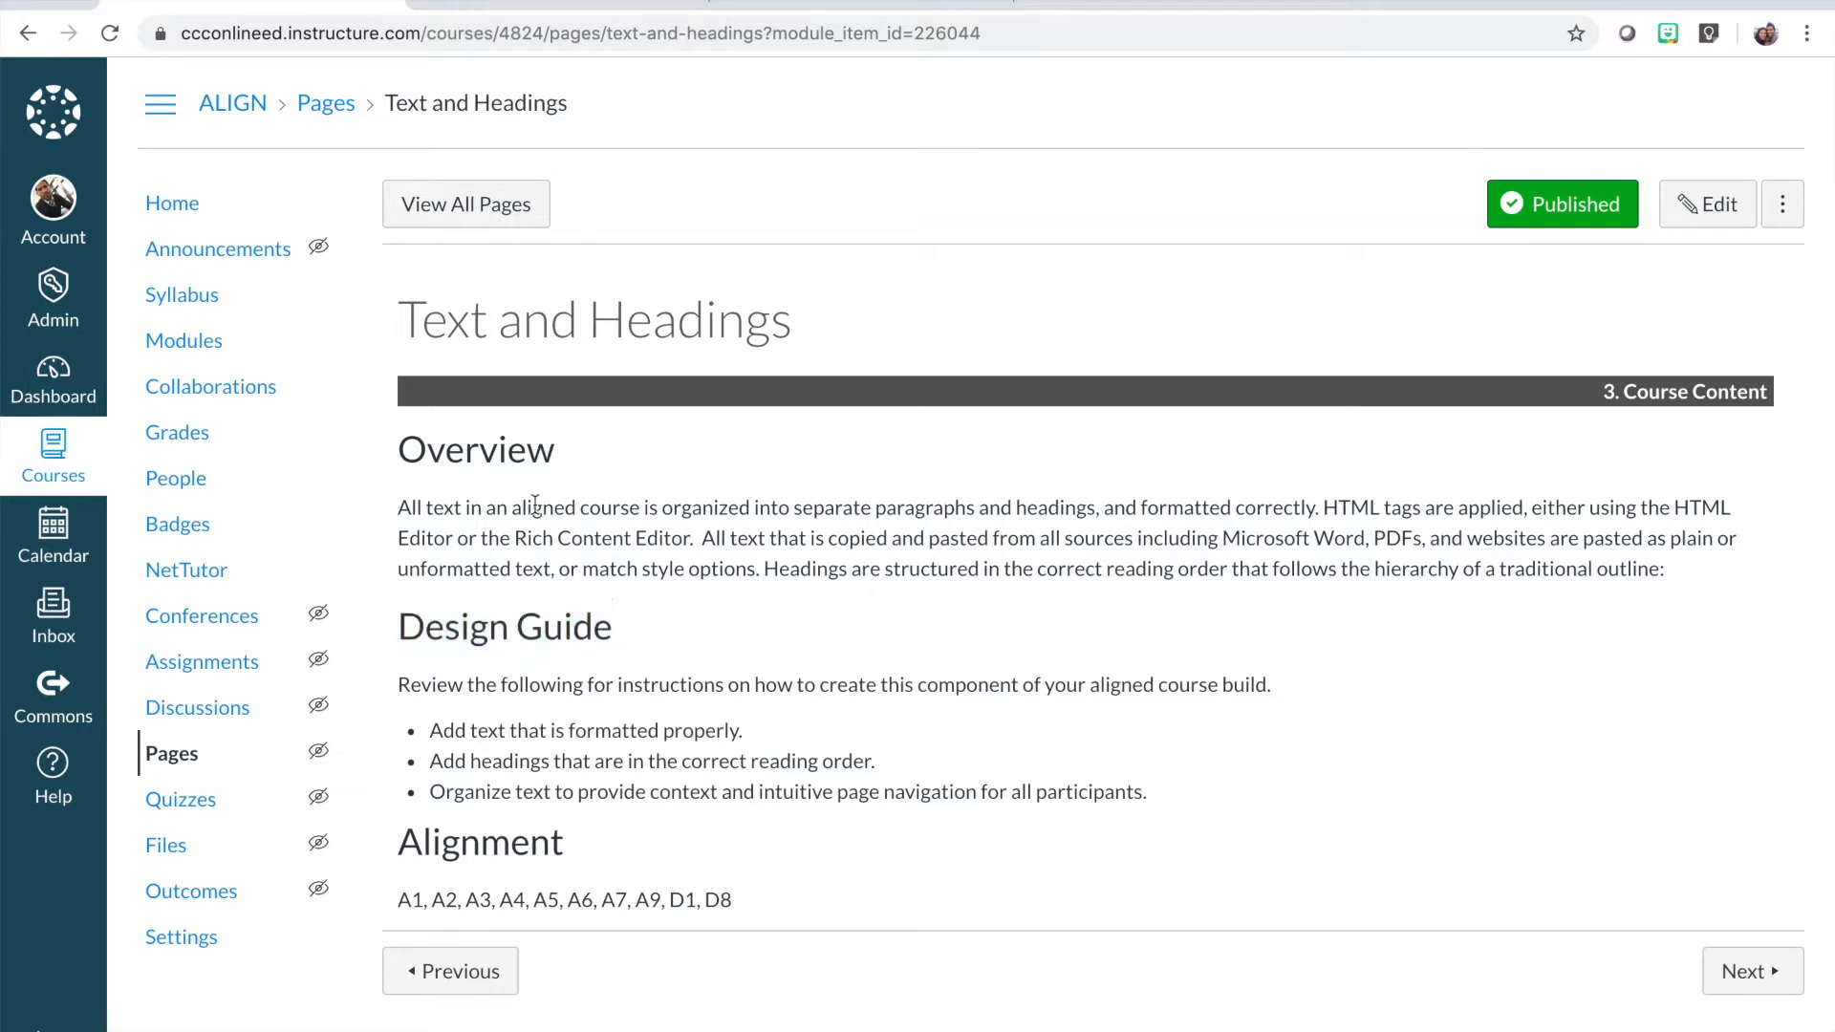
{"action": "left_click_drag", "start_coordinate": [400, 457], "coordinate": [849, 793]}
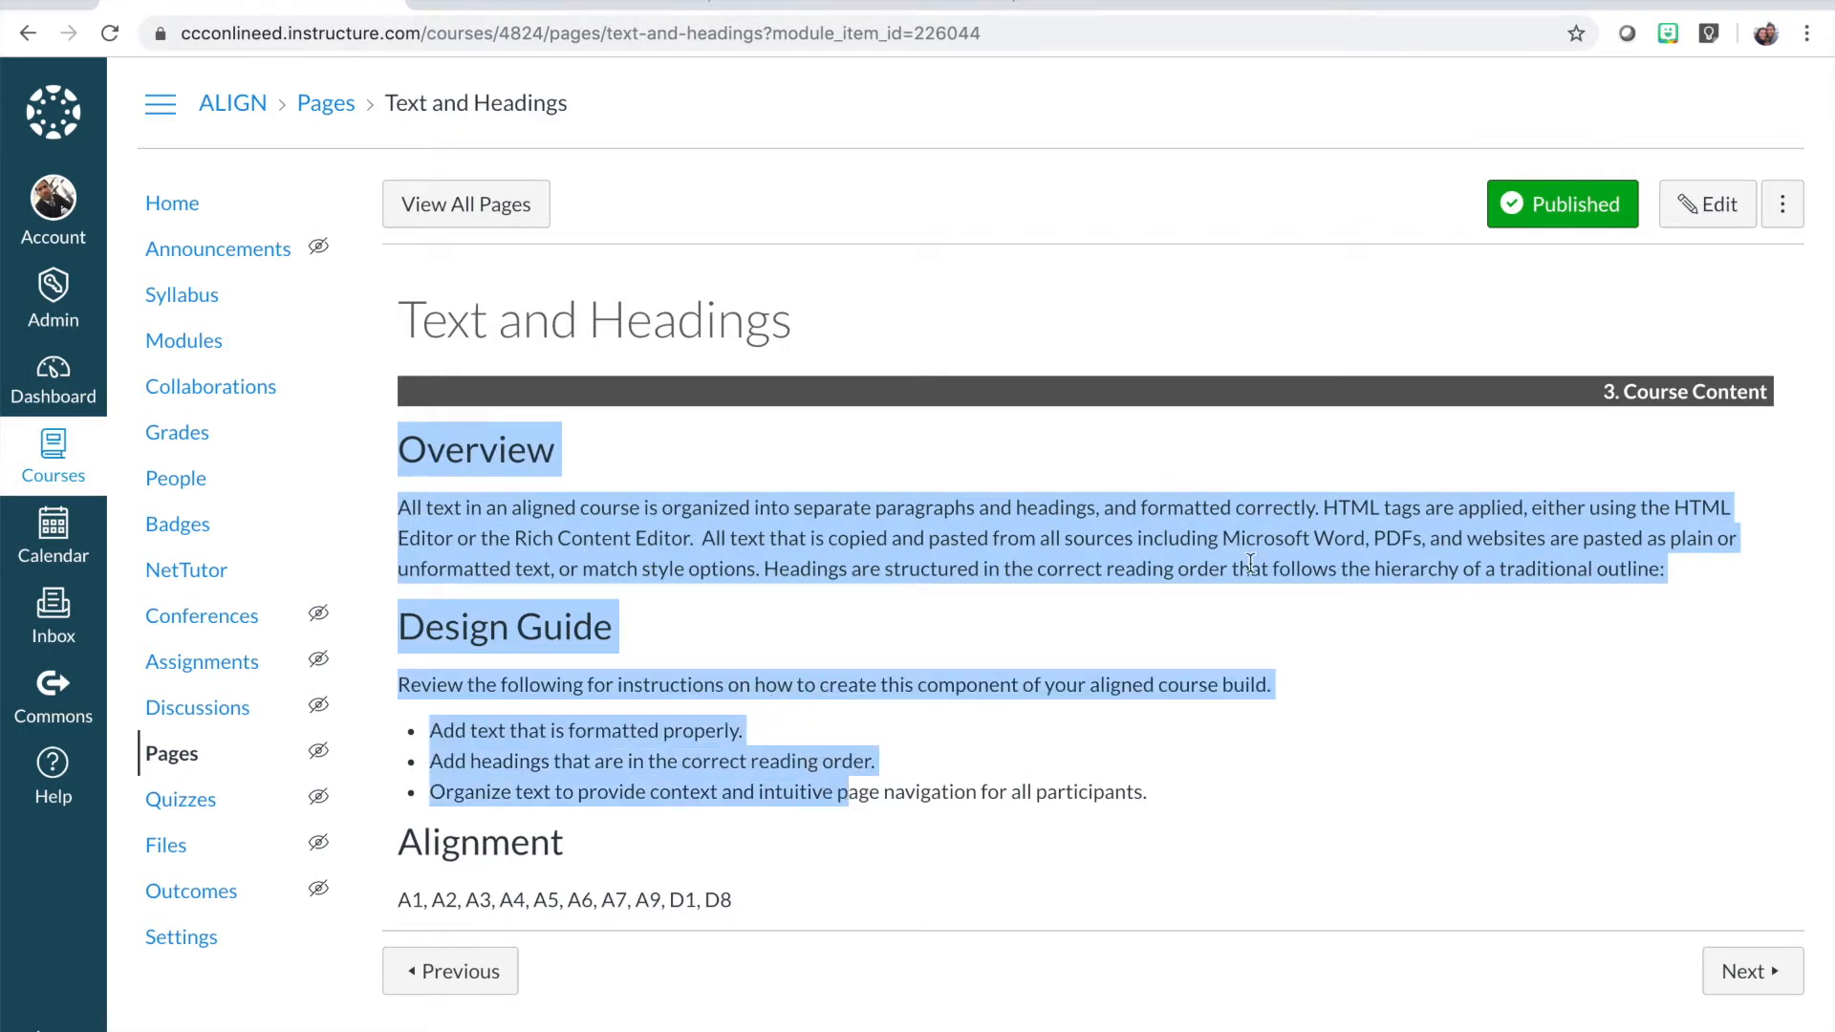
{"action": "left_click", "coordinate": [1274, 536]}
{"action": "double_click", "coordinate": [1356, 505]}
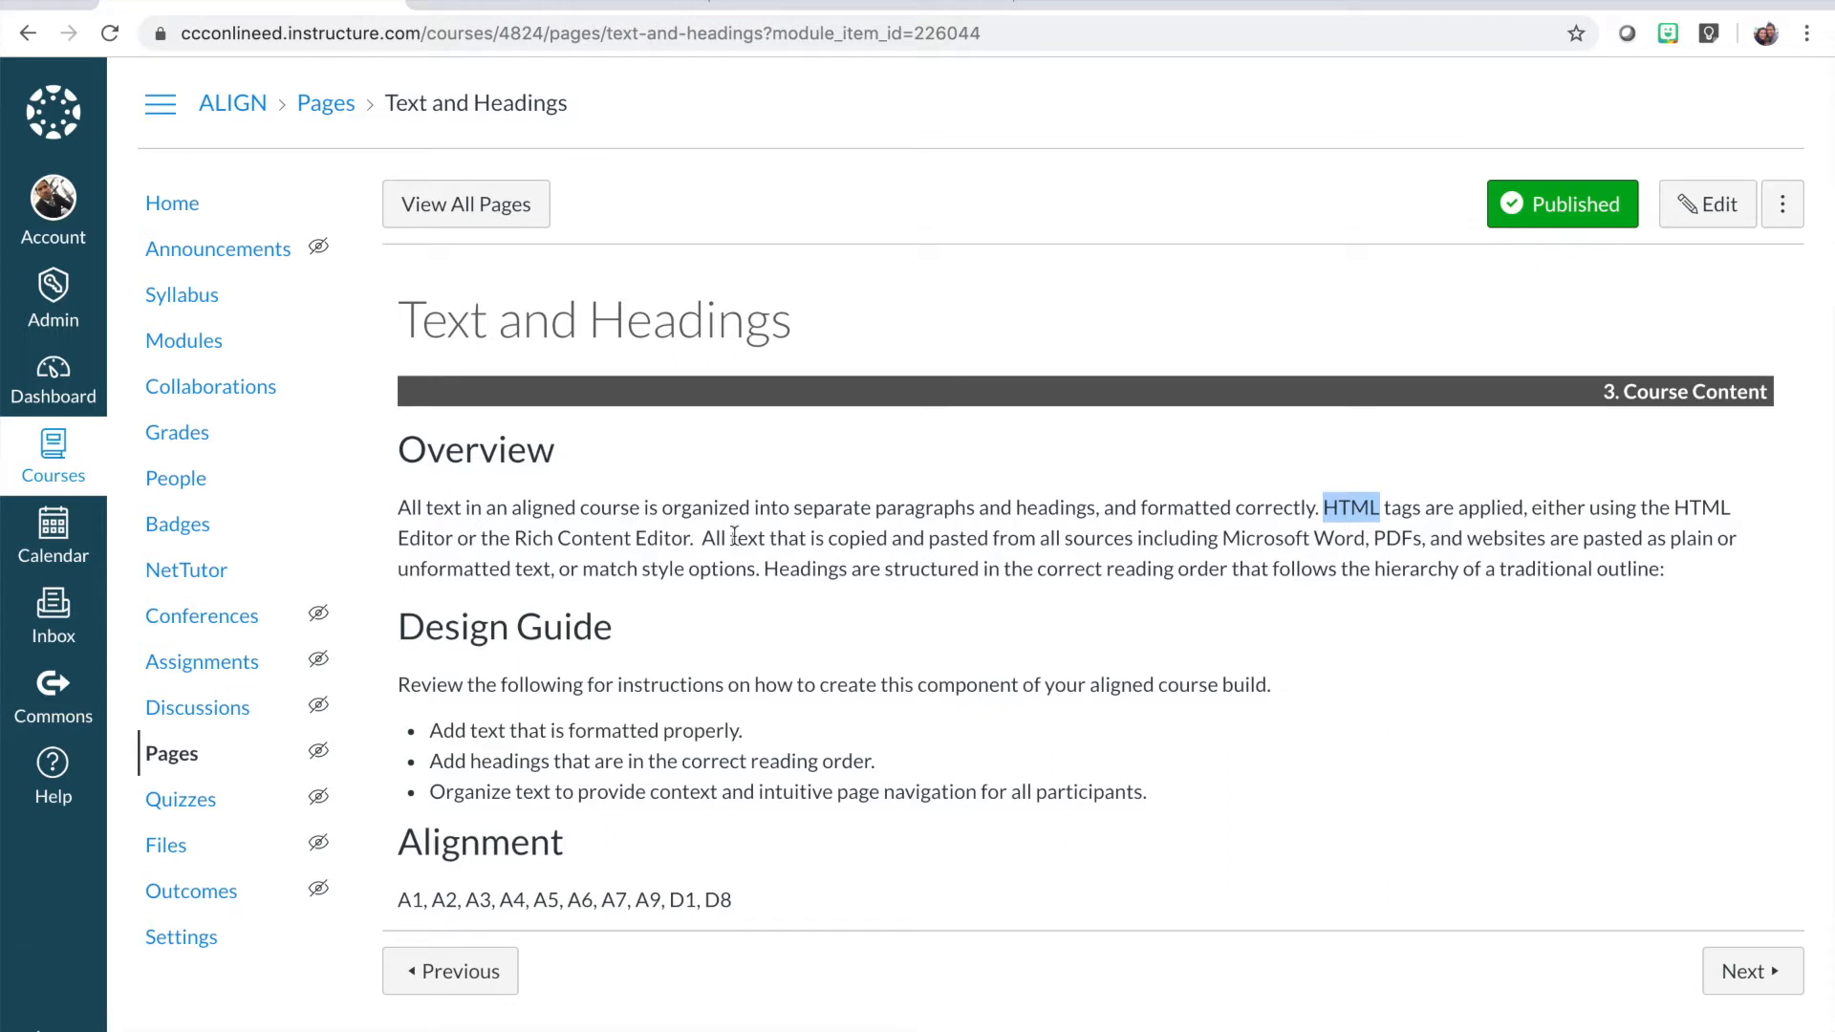
{"action": "left_click_drag", "start_coordinate": [399, 447], "coordinate": [761, 725]}
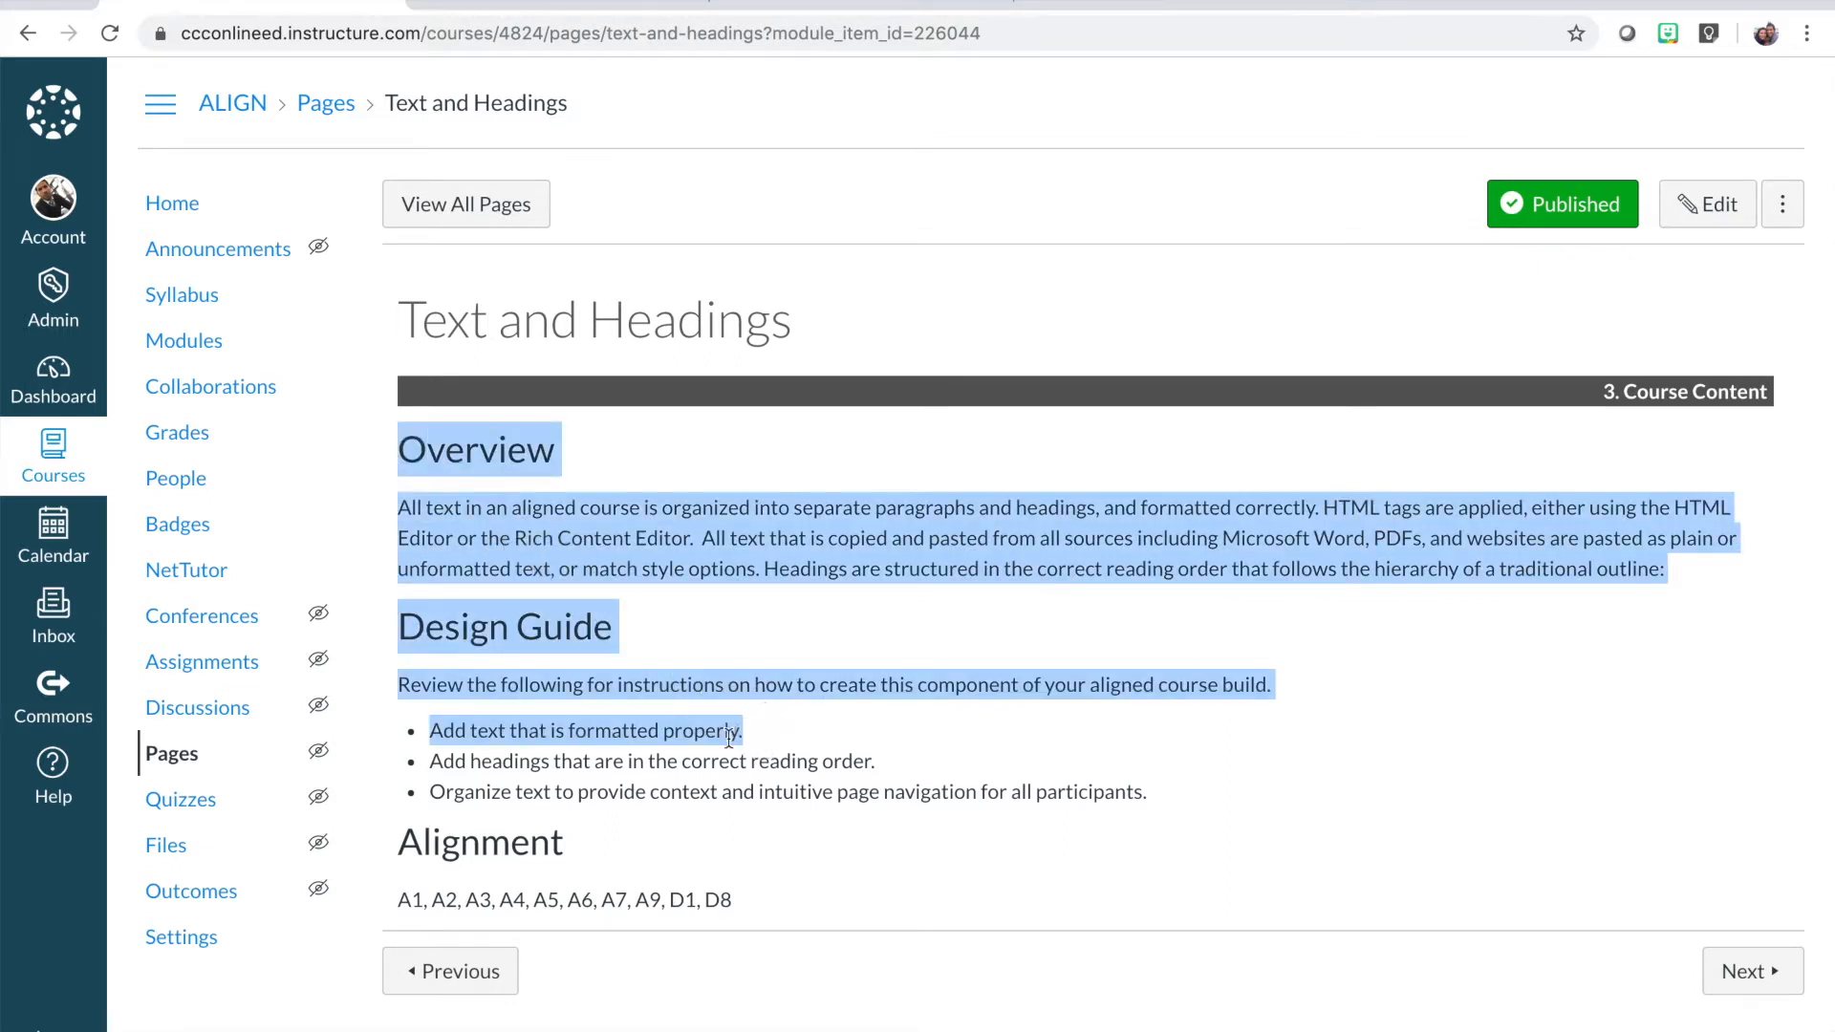
{"action": "left_click", "coordinate": [570, 774]}
{"action": "left_click_drag", "start_coordinate": [429, 726], "coordinate": [718, 819]}
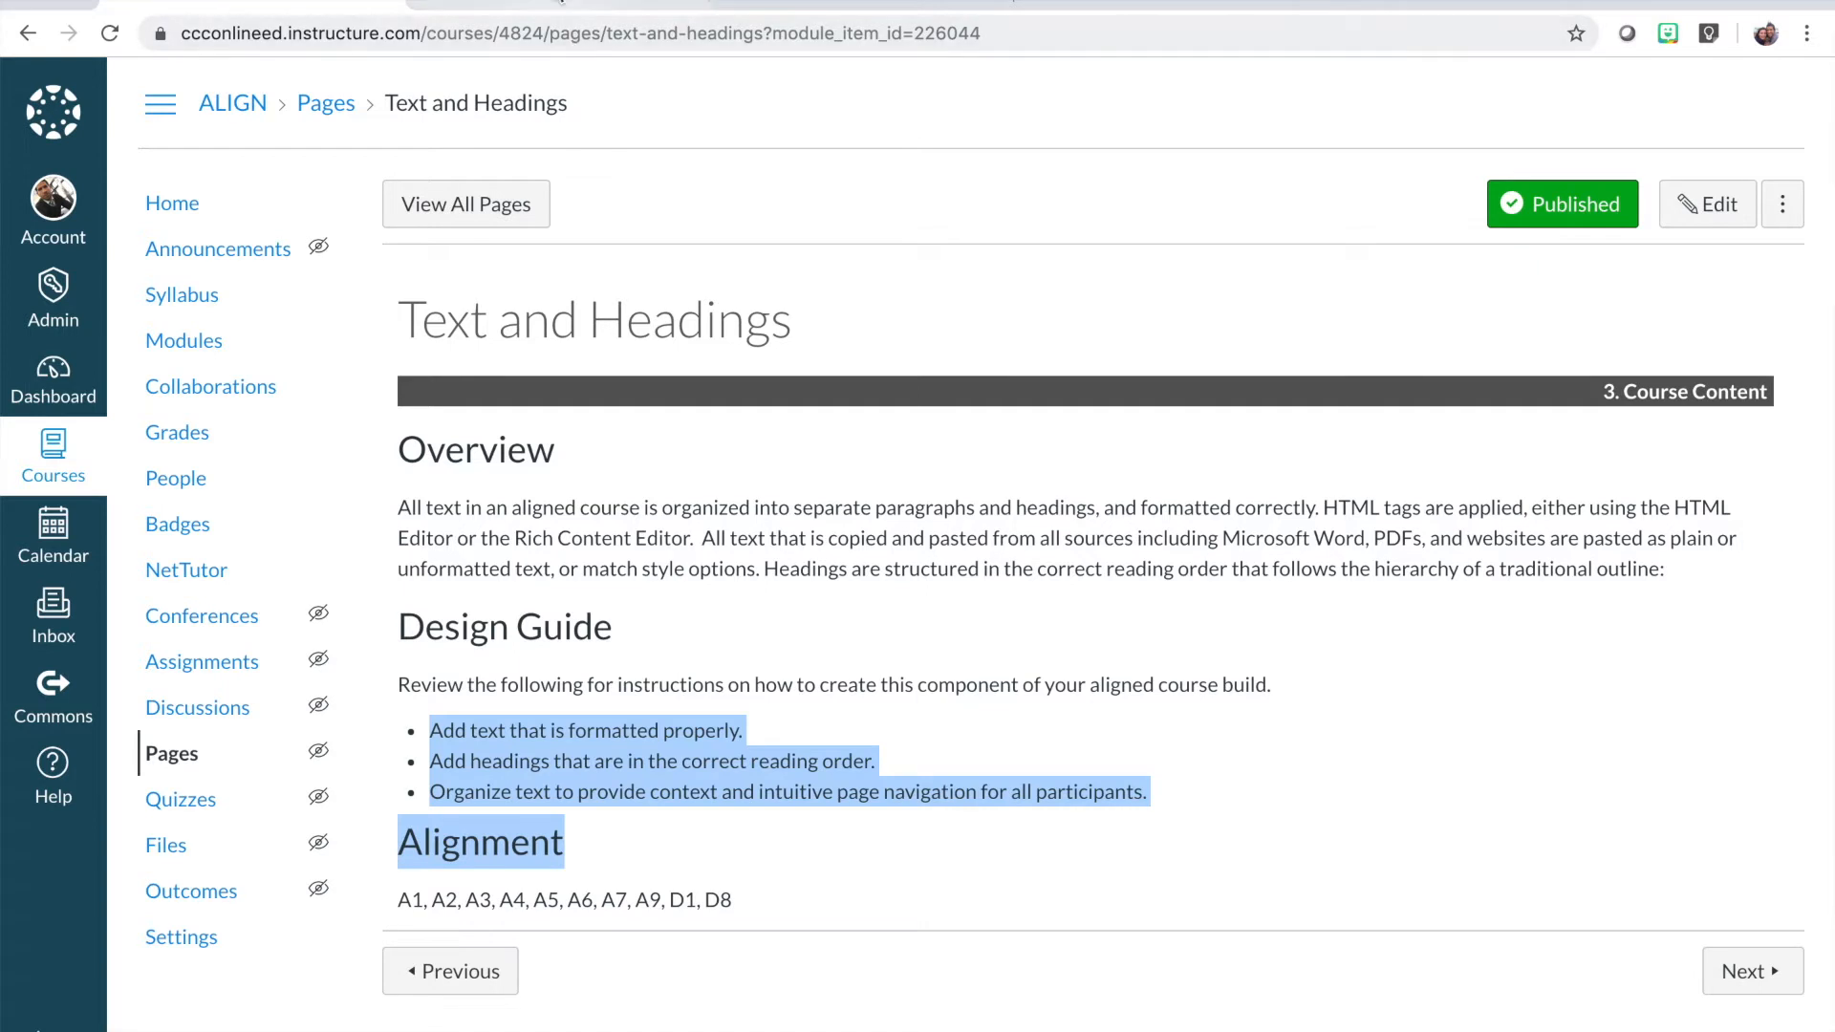
Add a new page named "US Constitution" to the 2. Course Navigation module.
{"action": "left_click", "coordinate": [544, 4]}
{"action": "scroll", "coordinate": [799, 455], "scroll_direction": "down", "scroll_amount": 3}
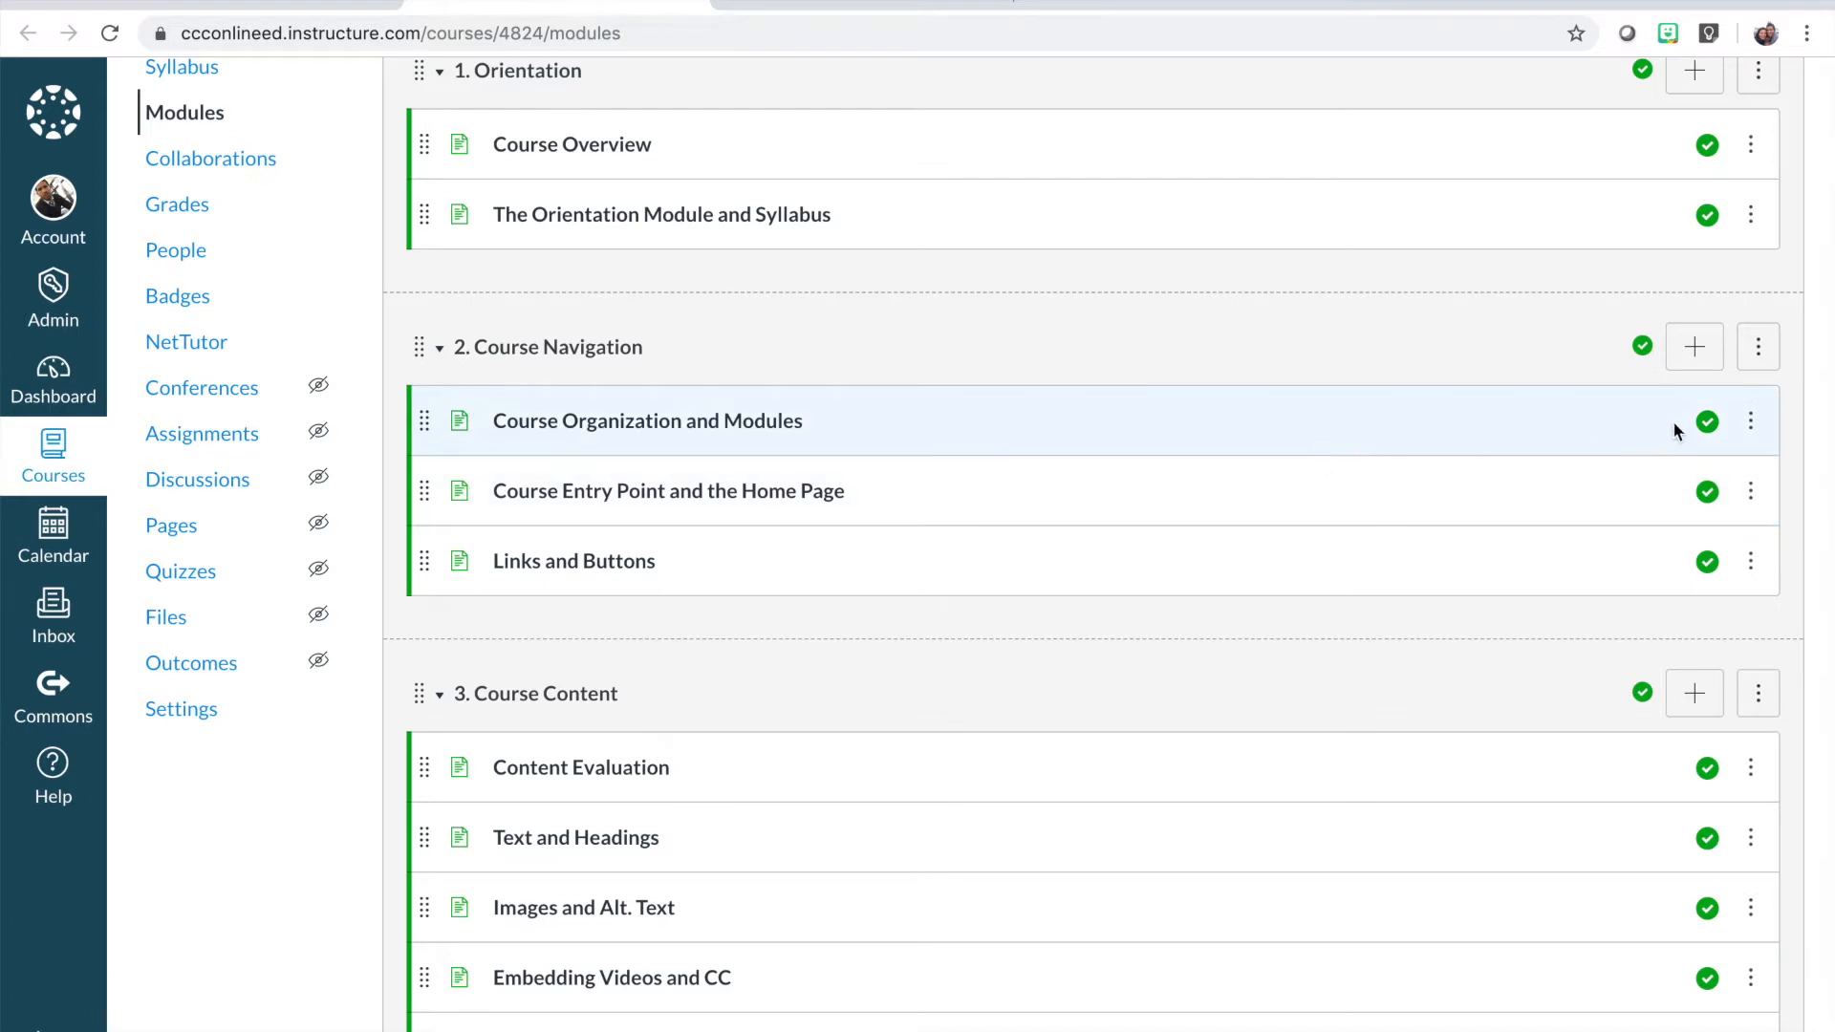
{"action": "left_click", "coordinate": [1697, 349]}
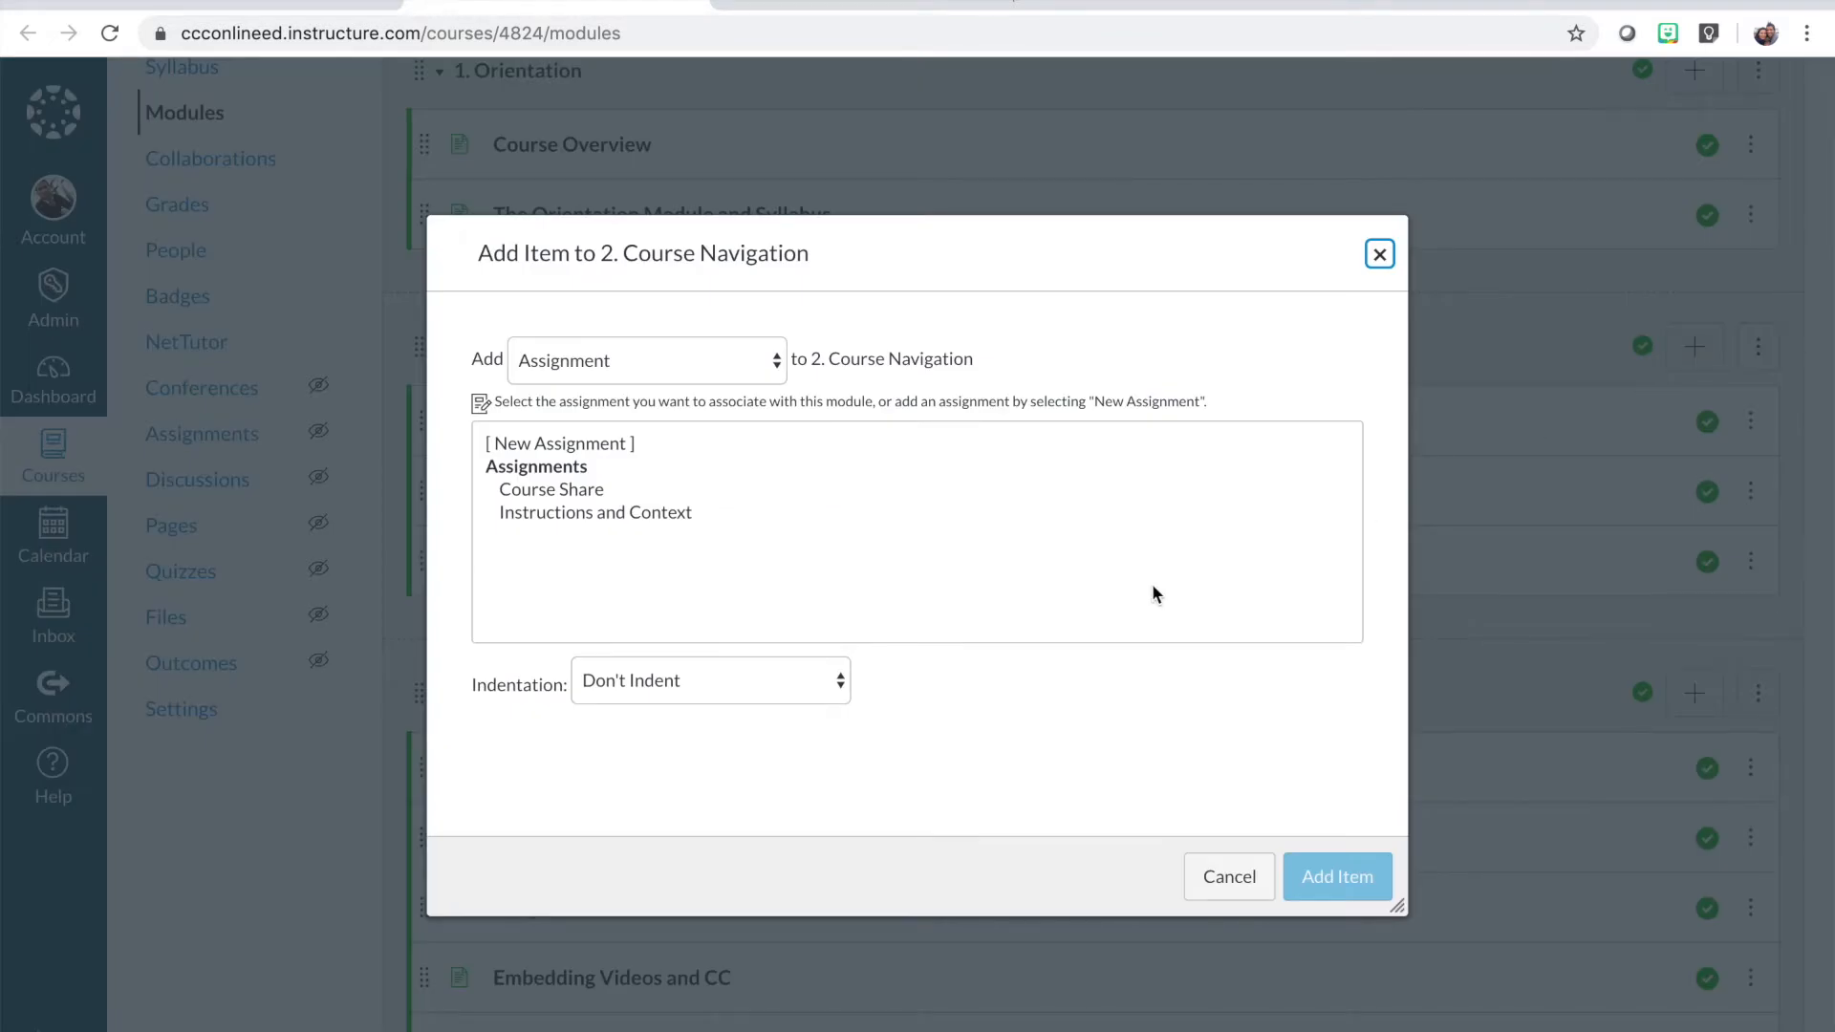
{"action": "left_click", "coordinate": [775, 369]}
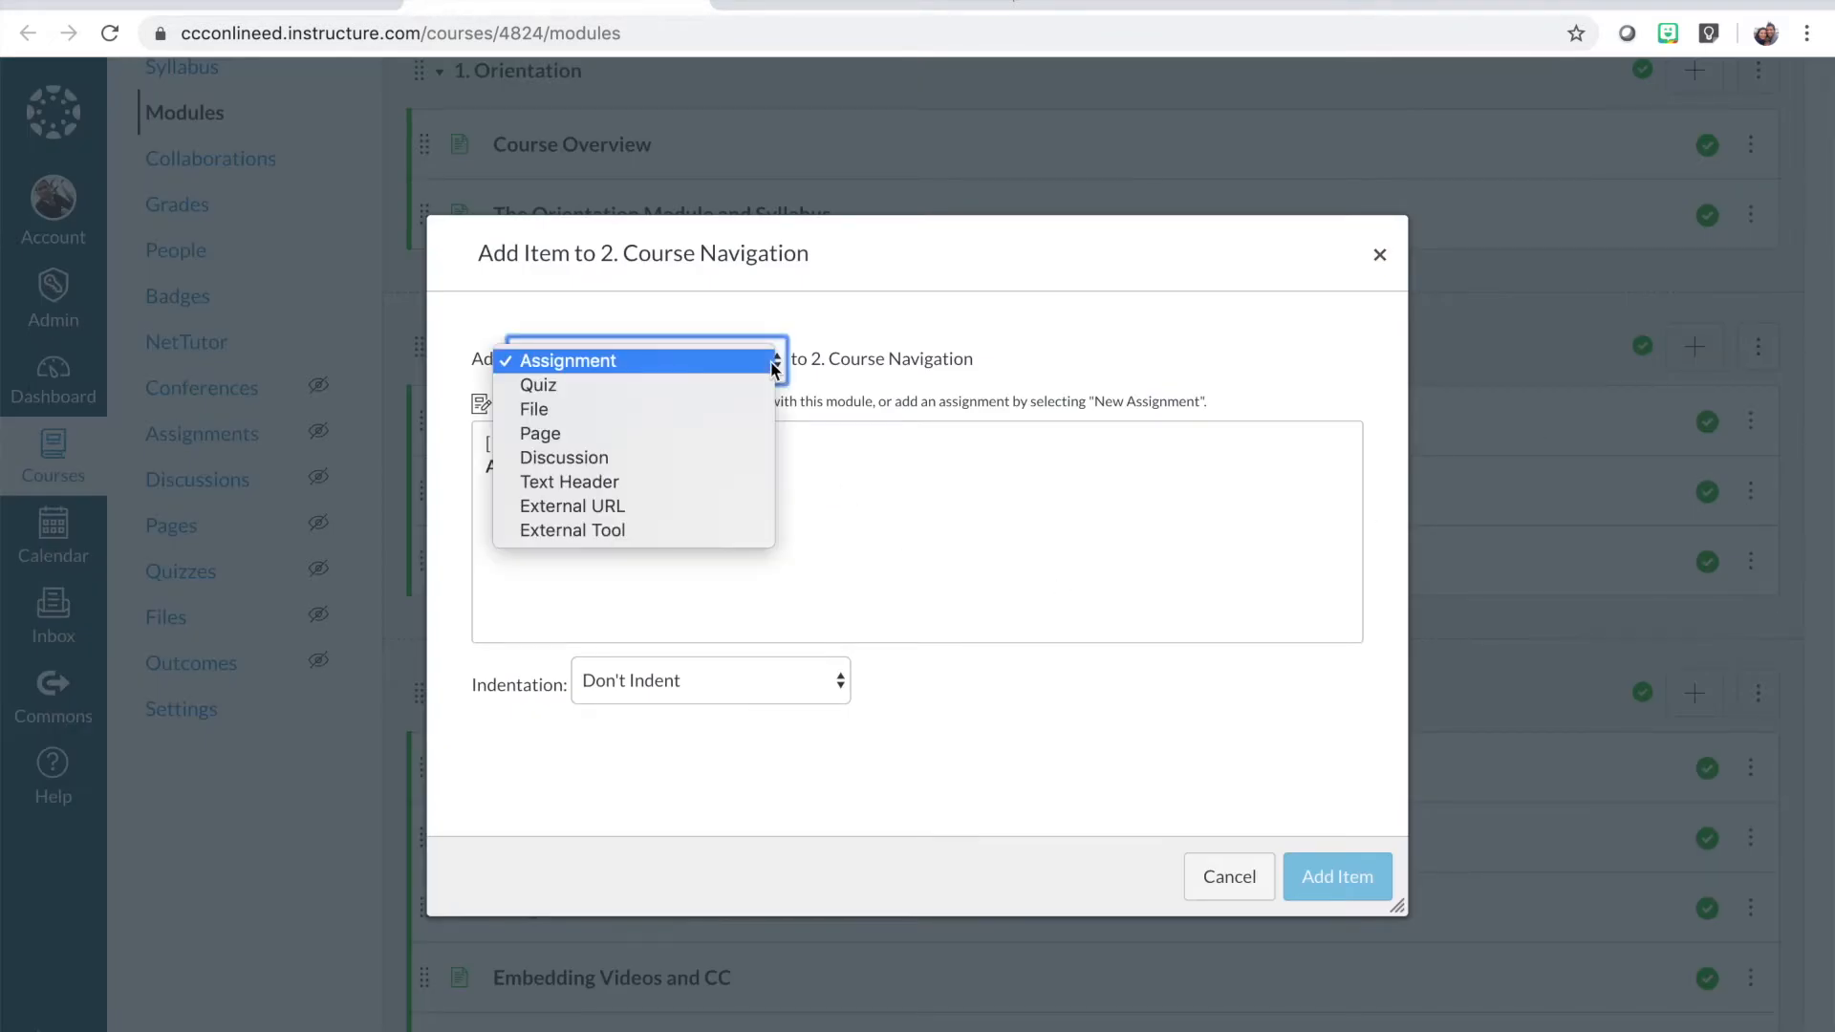
{"action": "left_click", "coordinate": [595, 435]}
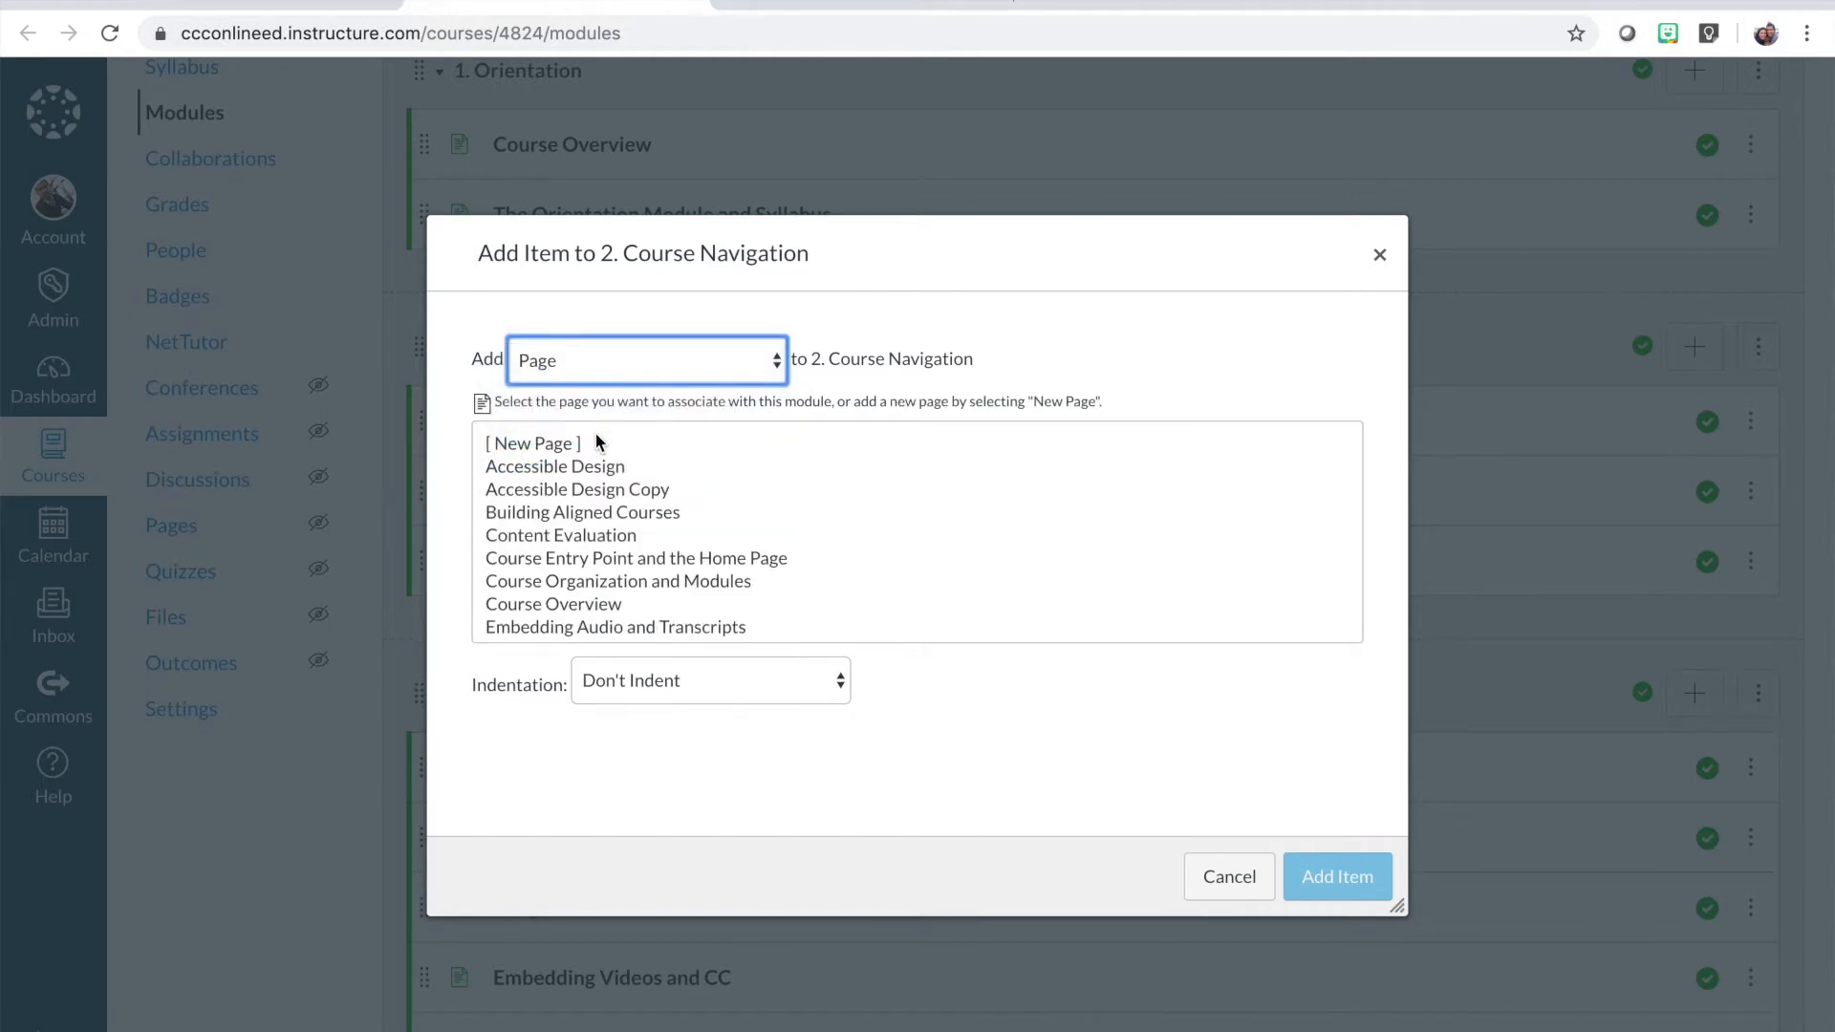
{"action": "left_click", "coordinate": [547, 445]}
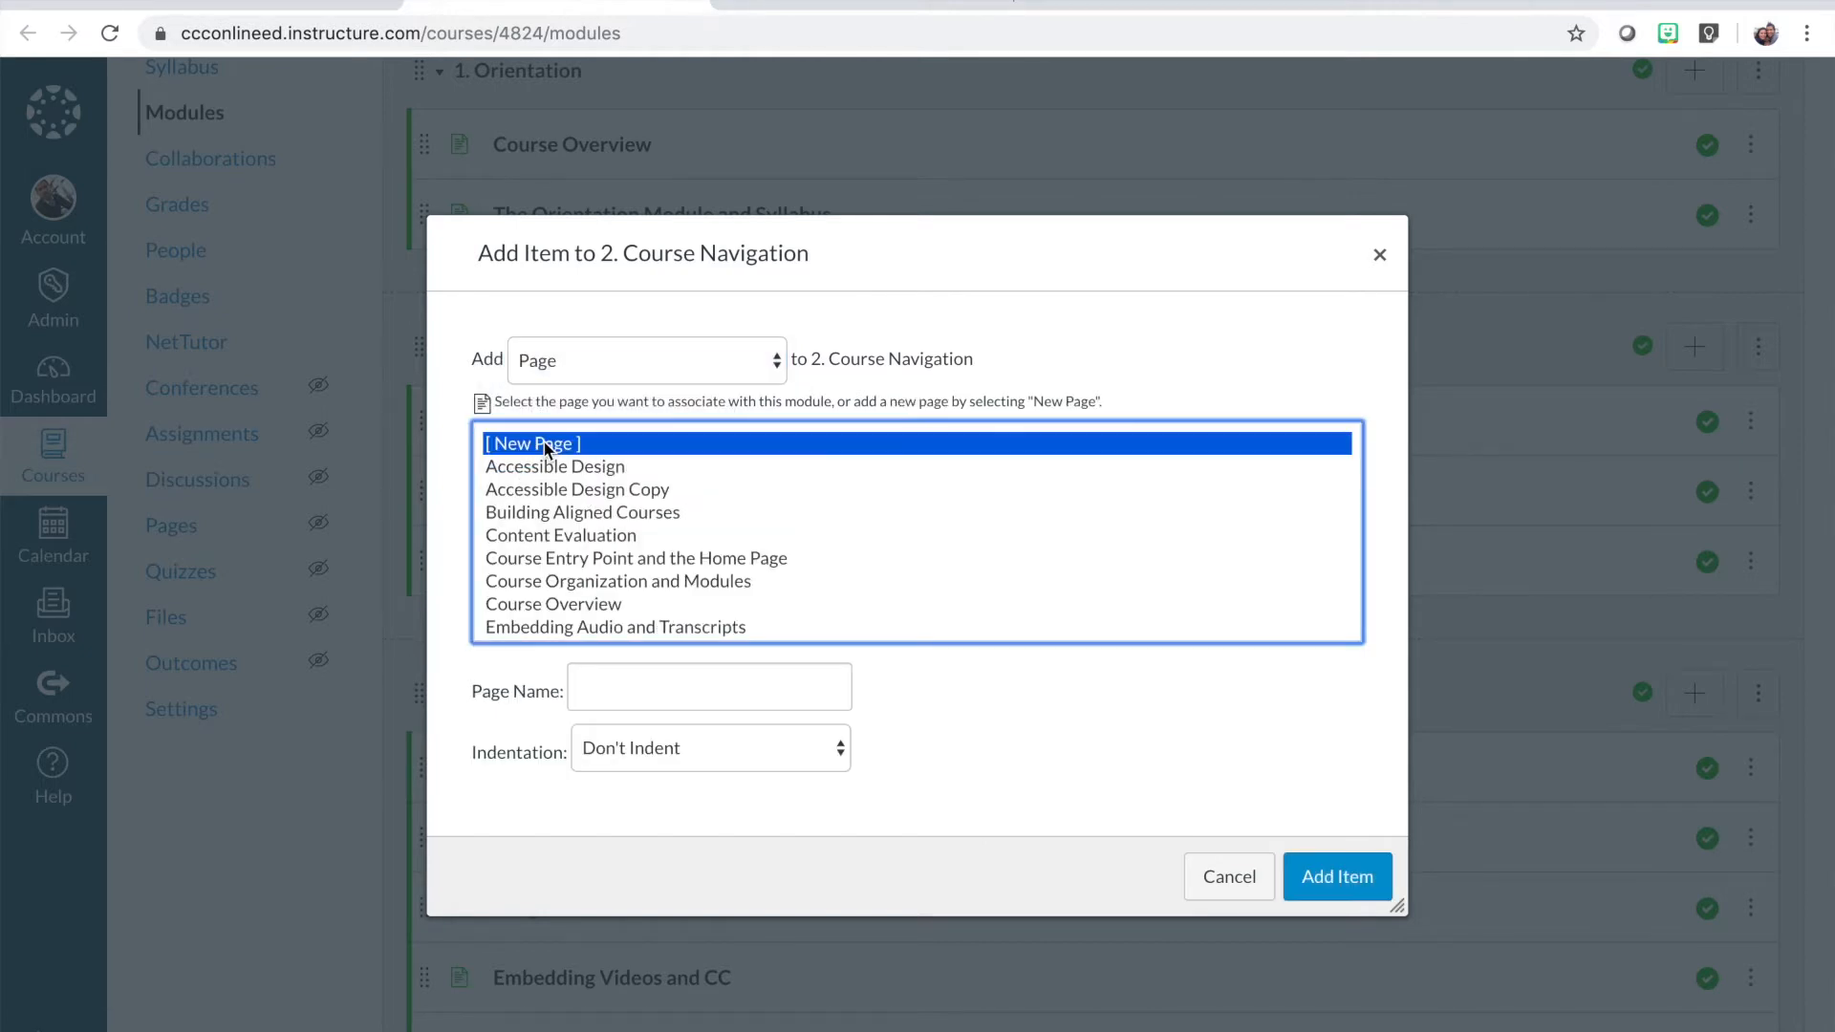
{"action": "left_click", "coordinate": [601, 675]}
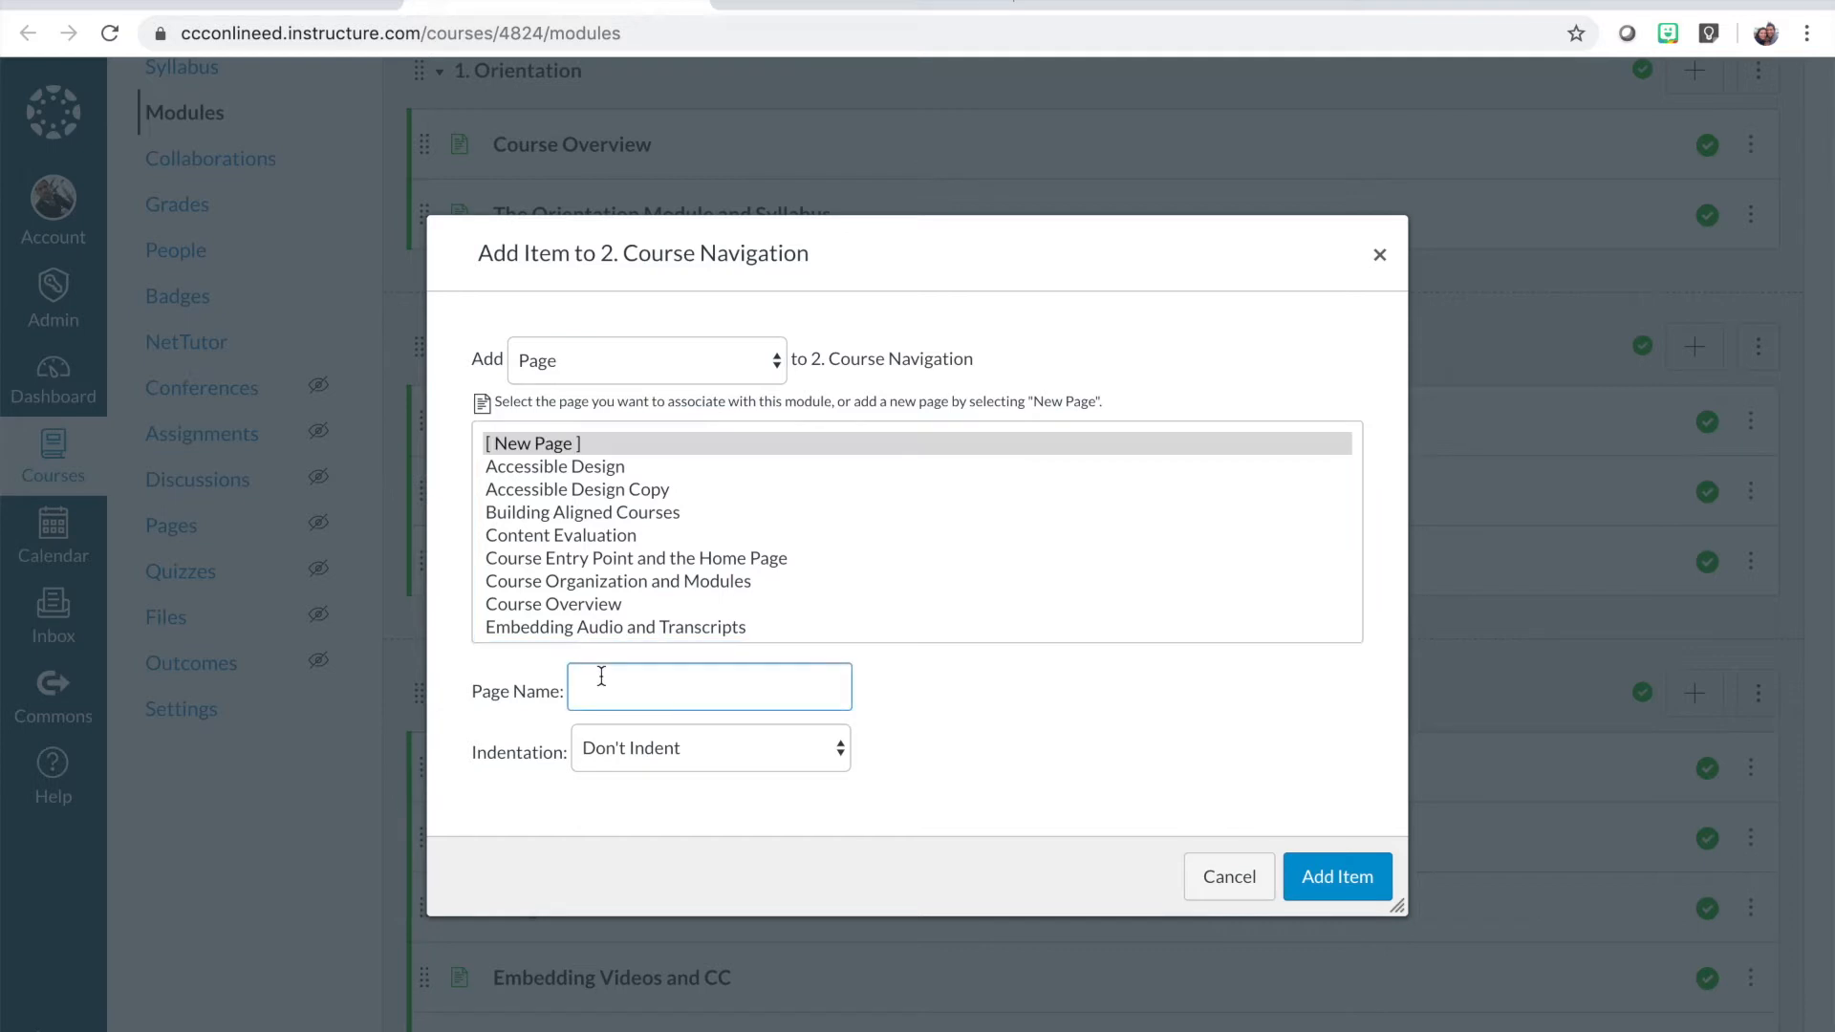
{"action": "type", "text": "US Constitution"}
{"action": "left_click", "coordinate": [1318, 879]}
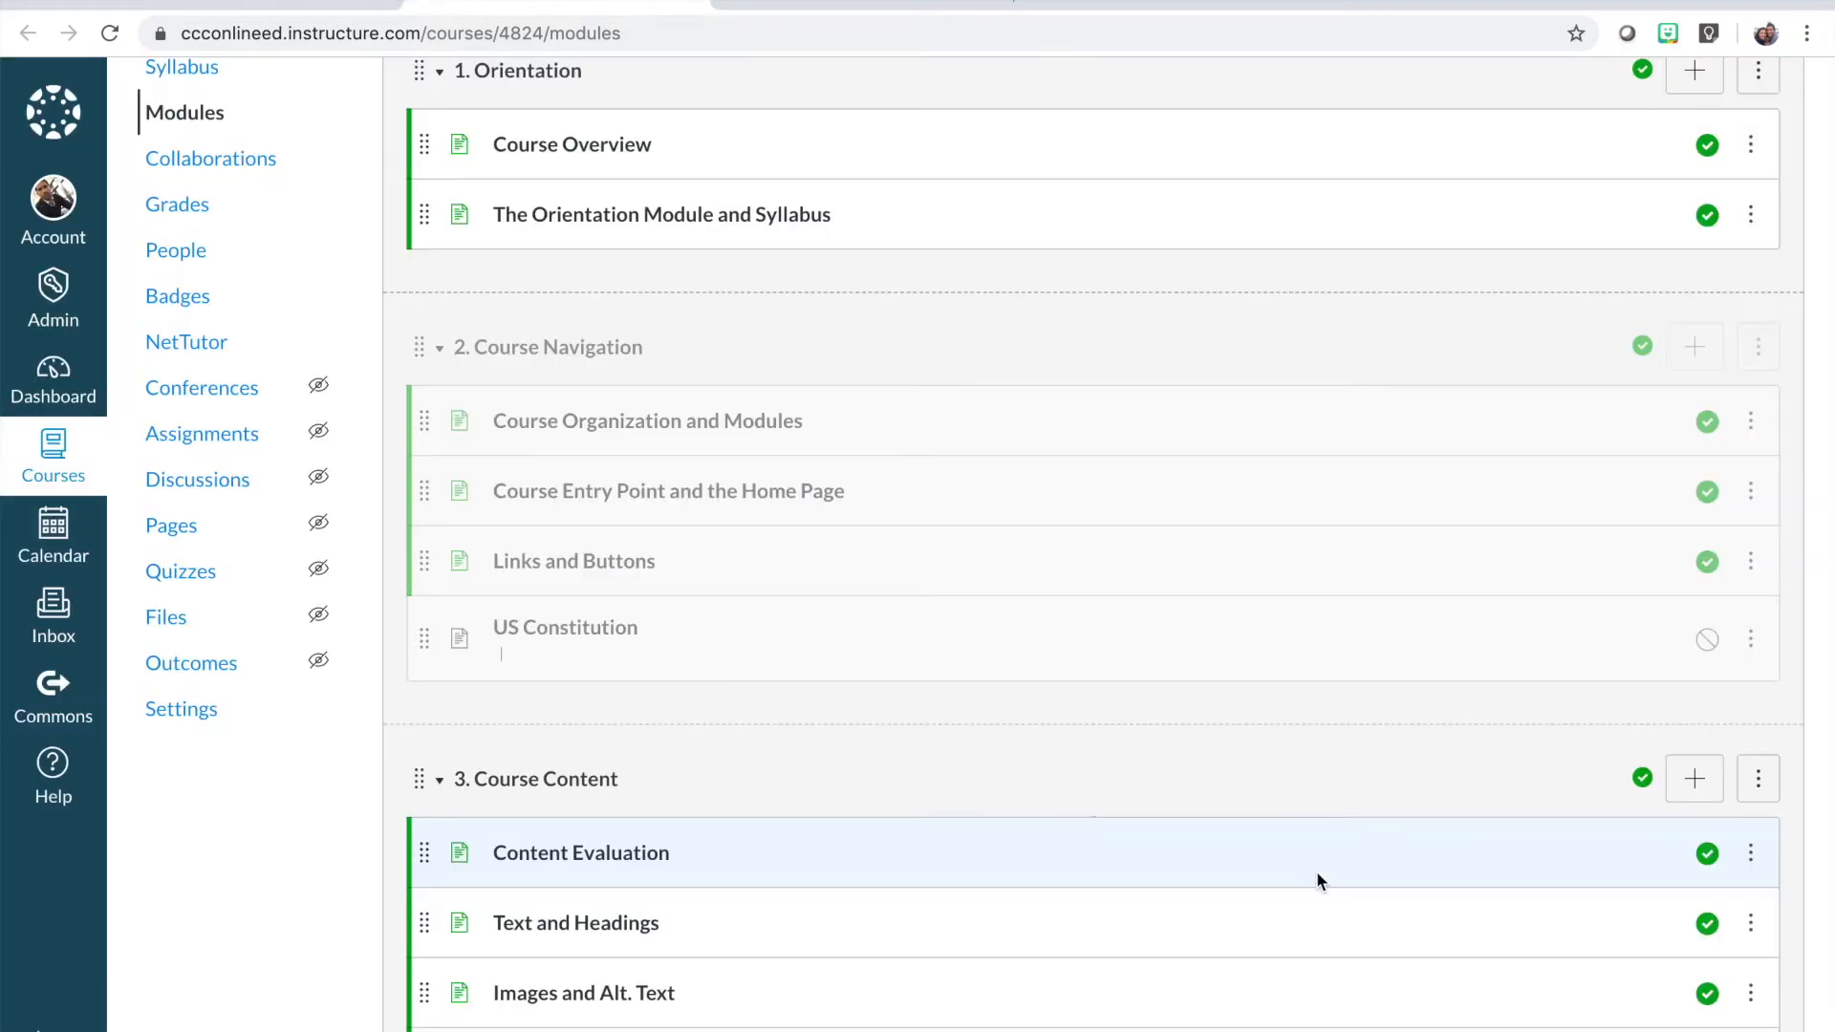
Open the US Constitution page for editing, ready to enter content in its empty body.
{"action": "left_click", "coordinate": [601, 638]}
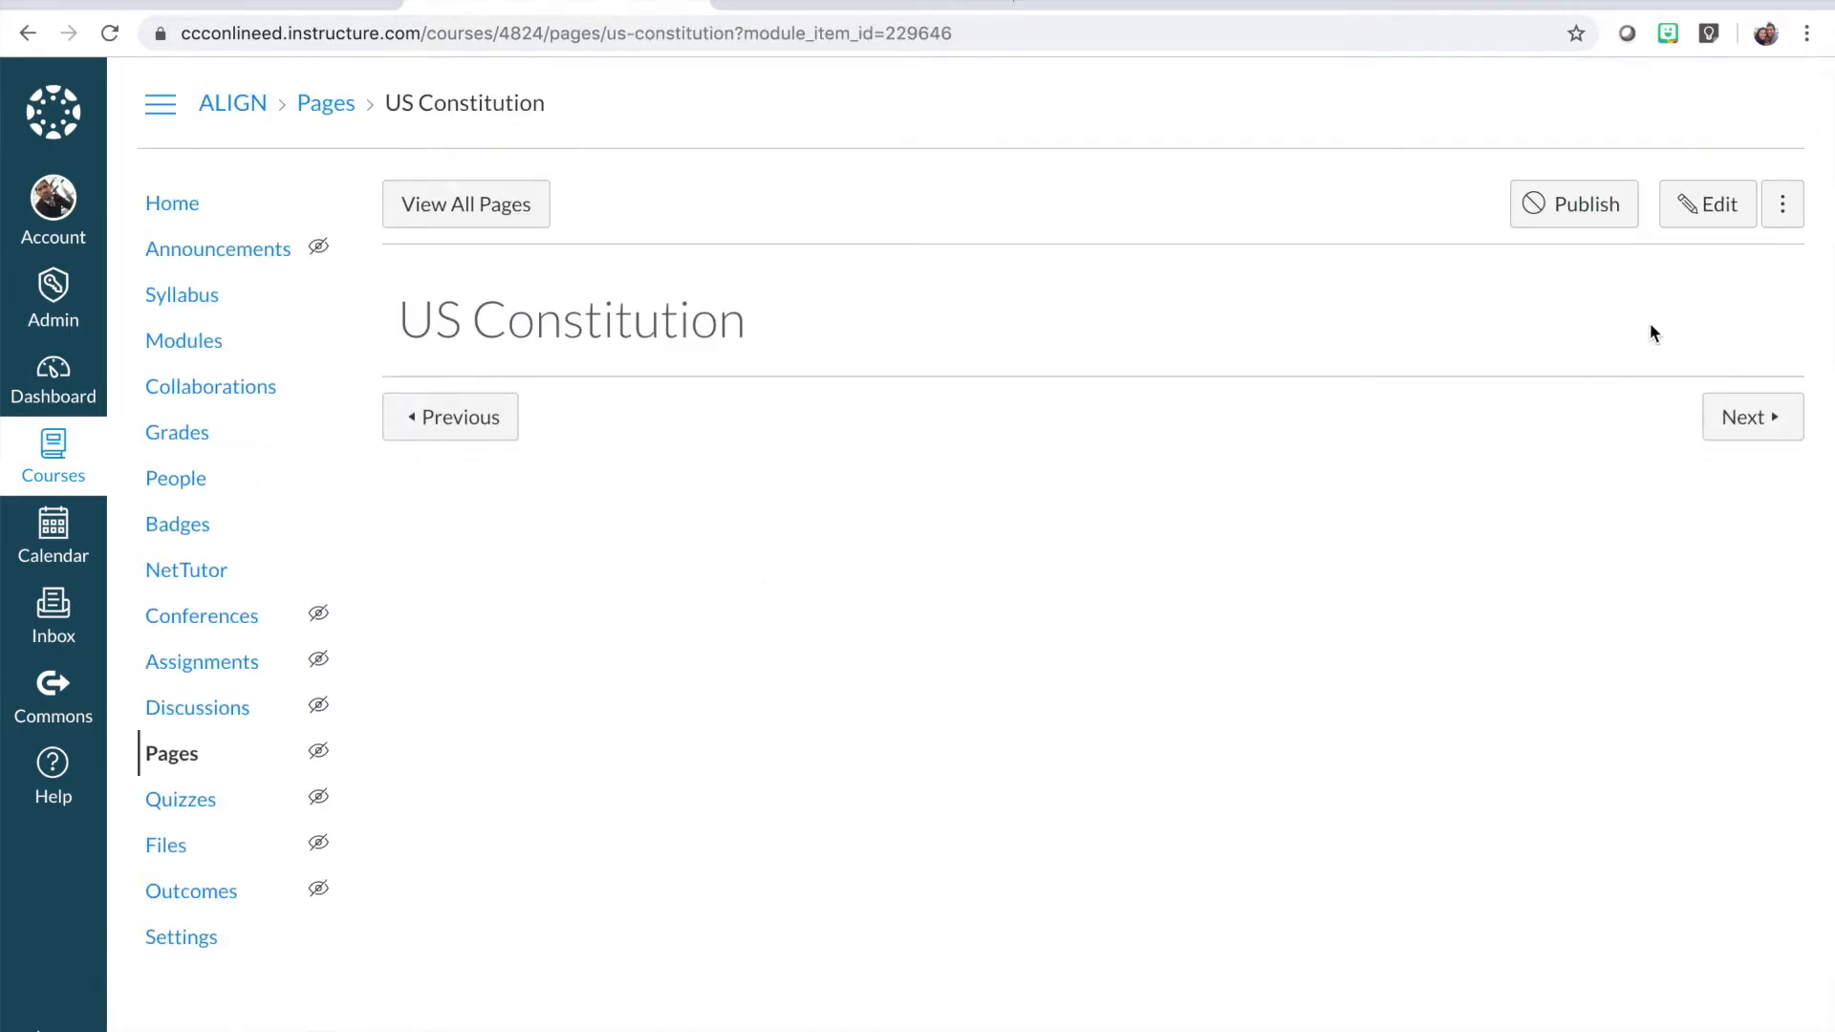
{"action": "left_click", "coordinate": [1715, 211]}
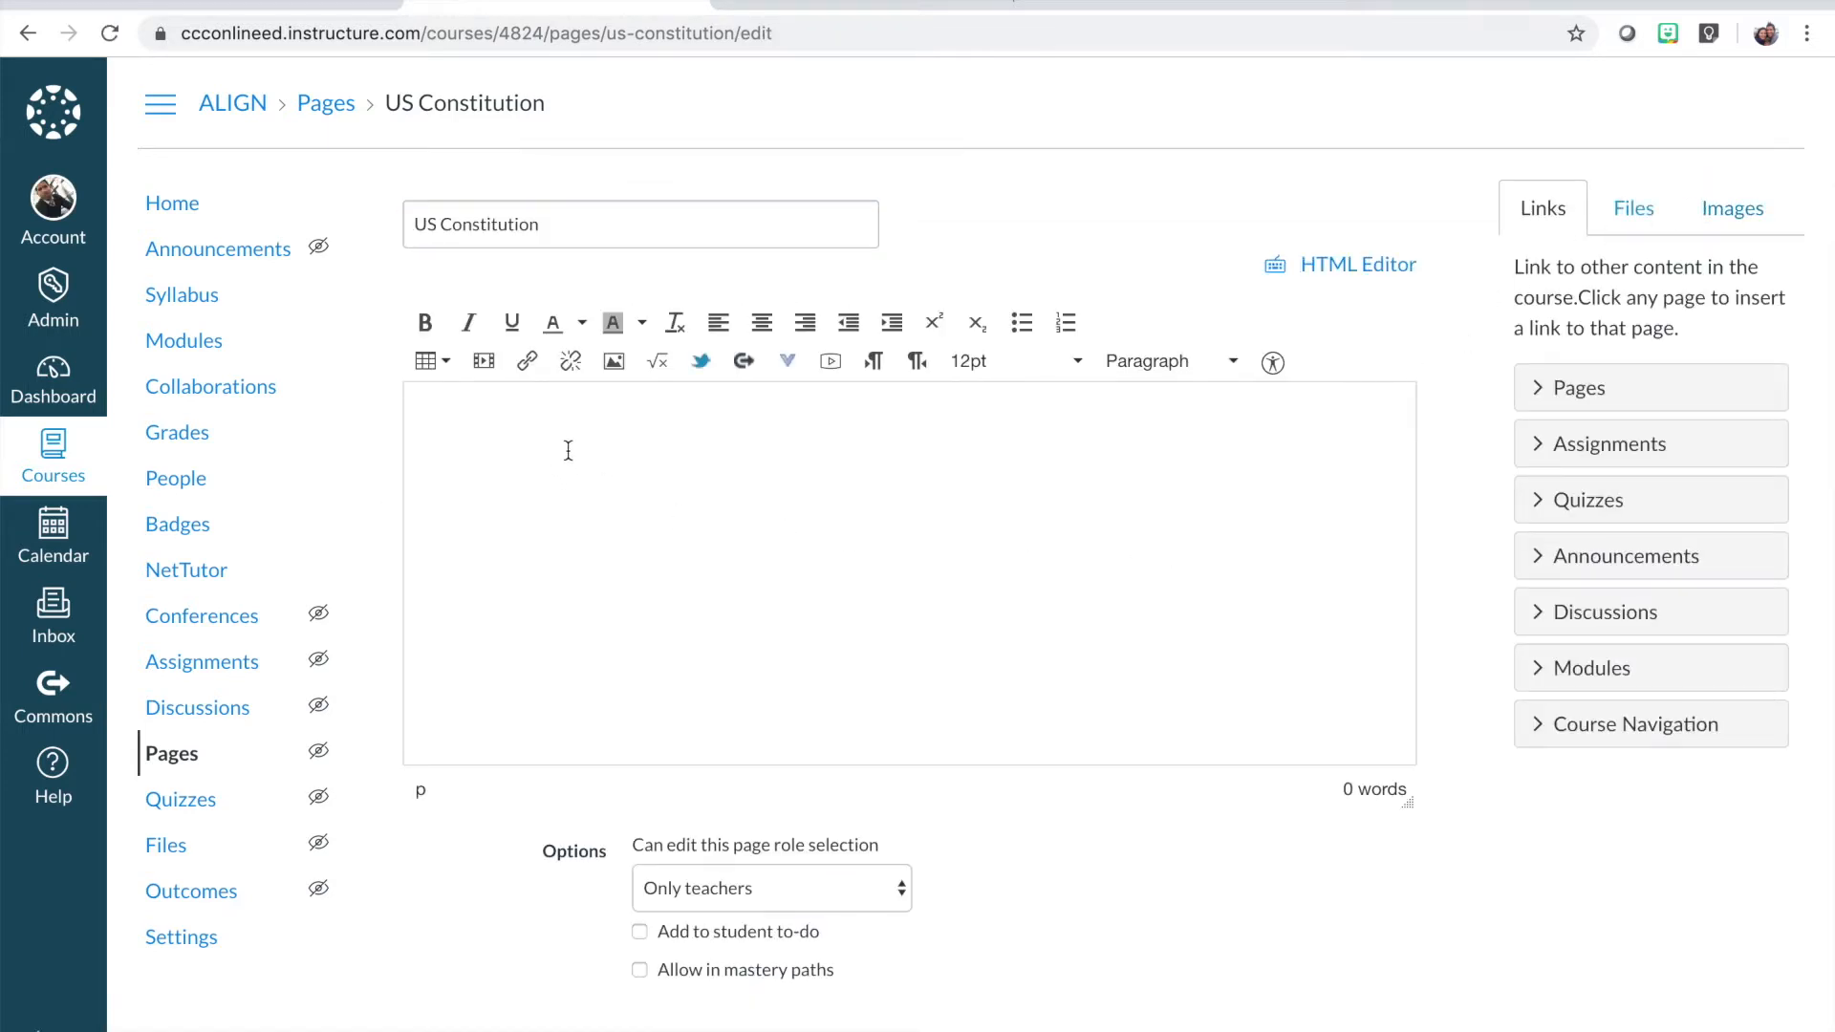
{"action": "left_click", "coordinate": [653, 553]}
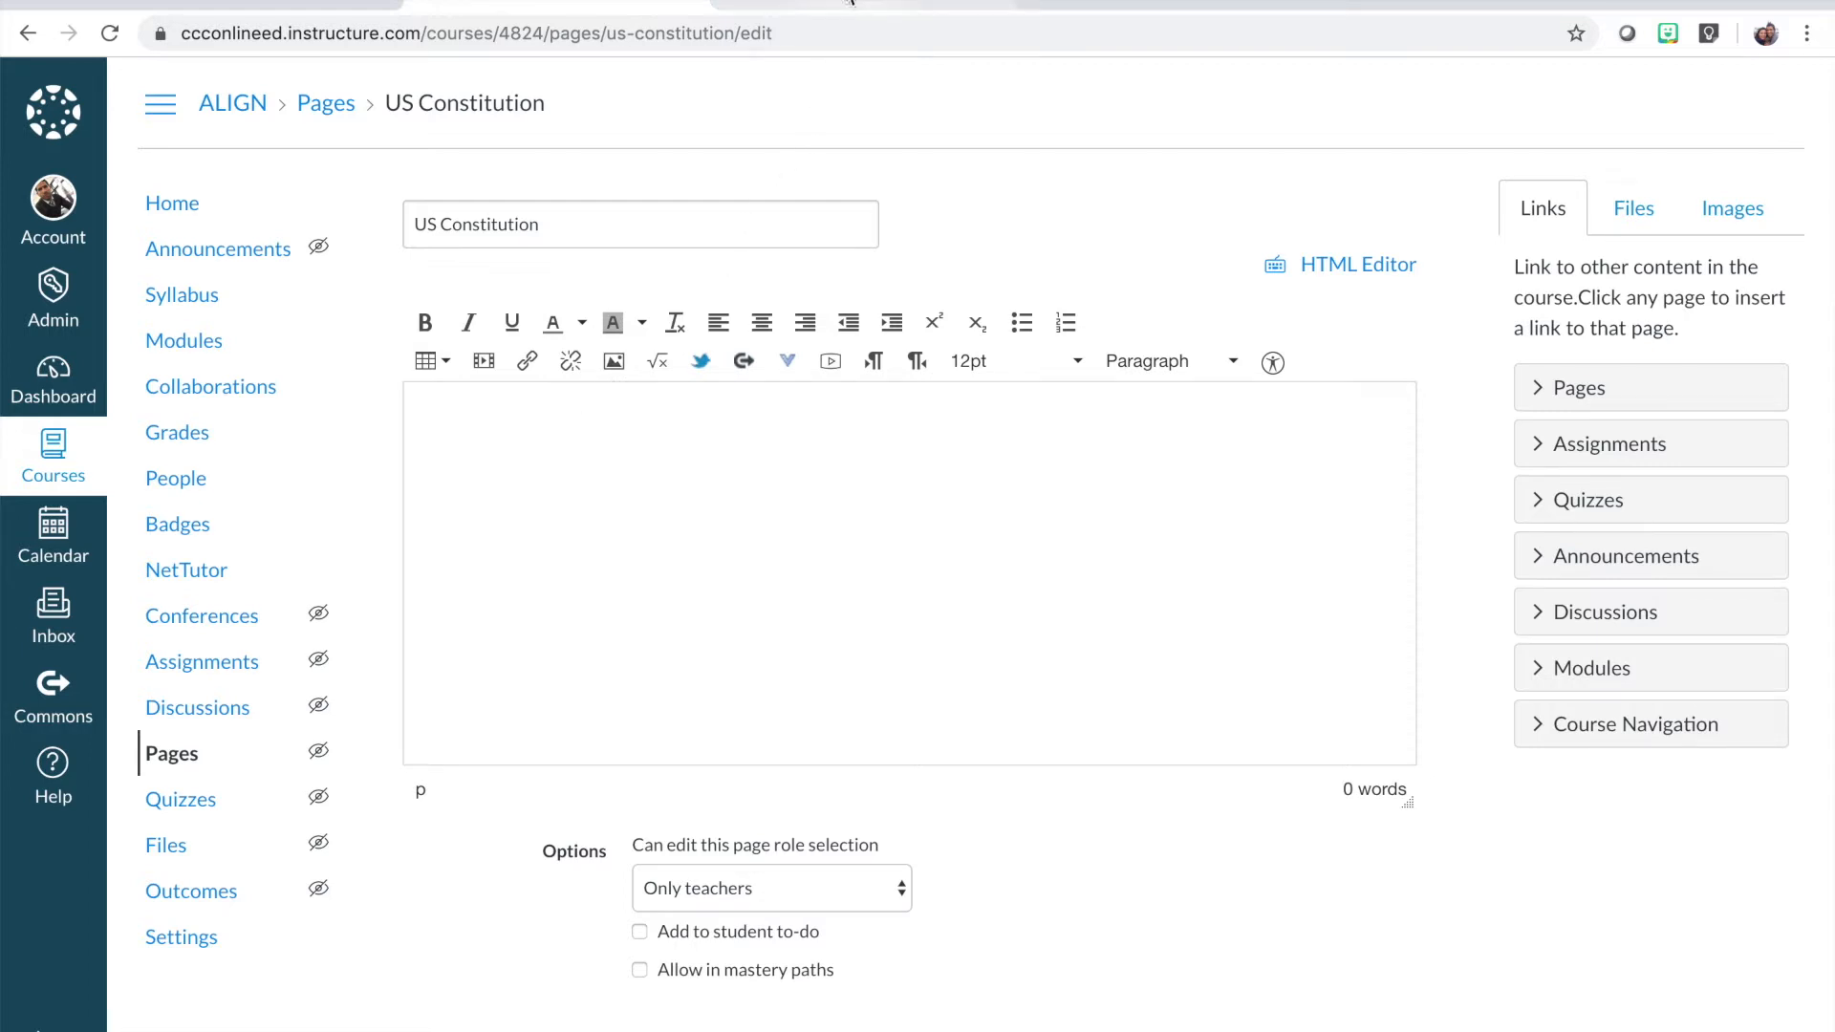
Copy all of Article I, from its heading through Section 10, from constitutionus.com and return to the Canvas page editor.
{"action": "left_click", "coordinate": [853, 6]}
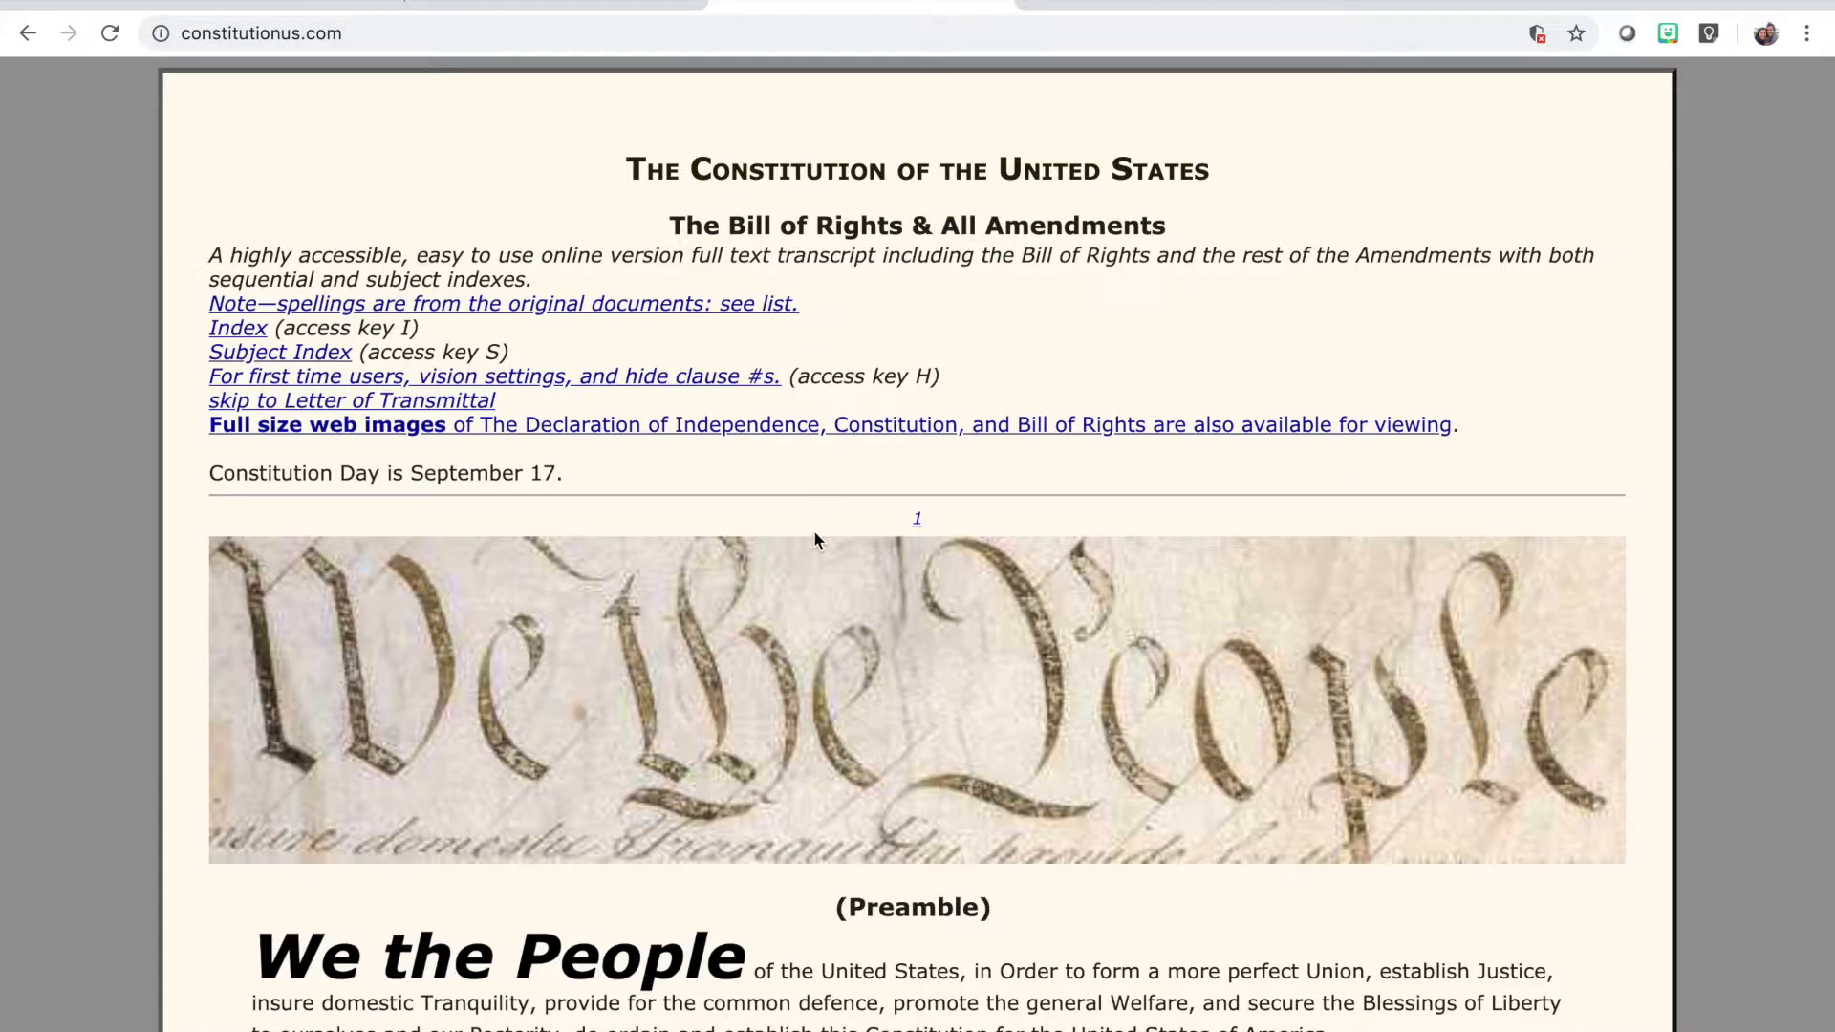
{"action": "scroll", "coordinate": [814, 533], "scroll_direction": "down", "scroll_amount": 5}
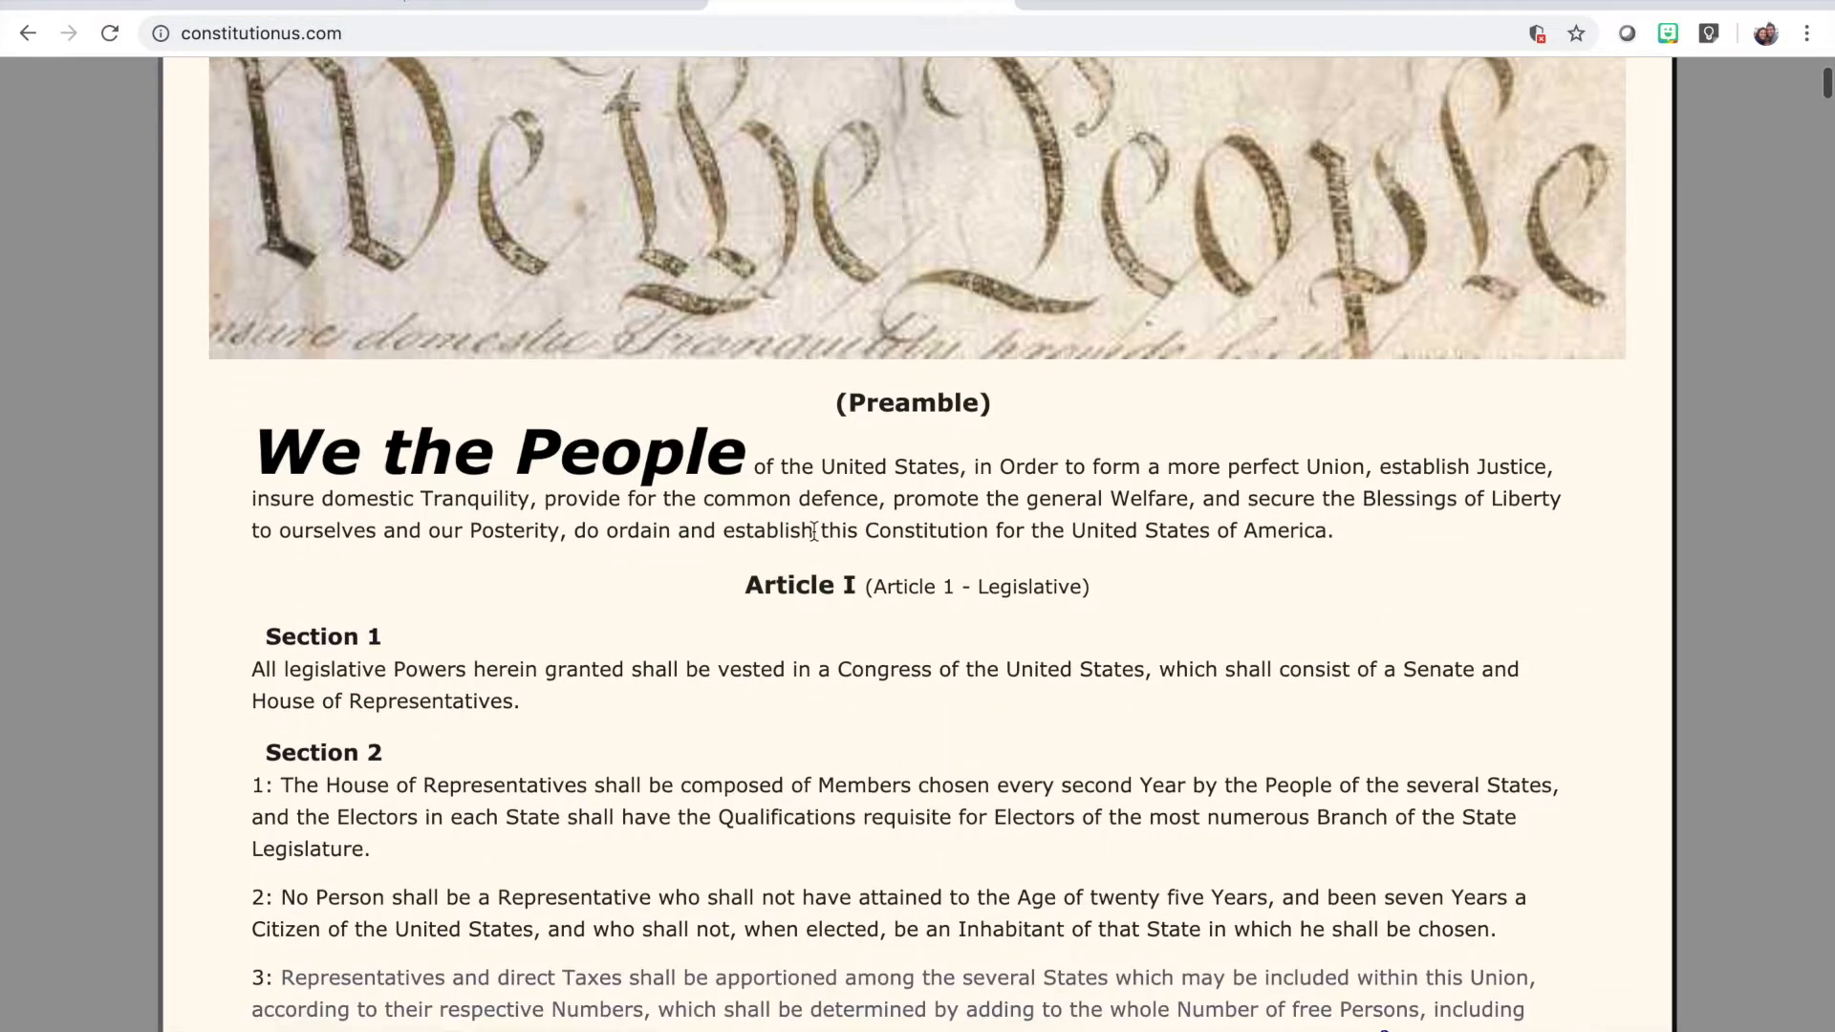
{"action": "scroll", "coordinate": [814, 533], "scroll_direction": "down", "scroll_amount": 3}
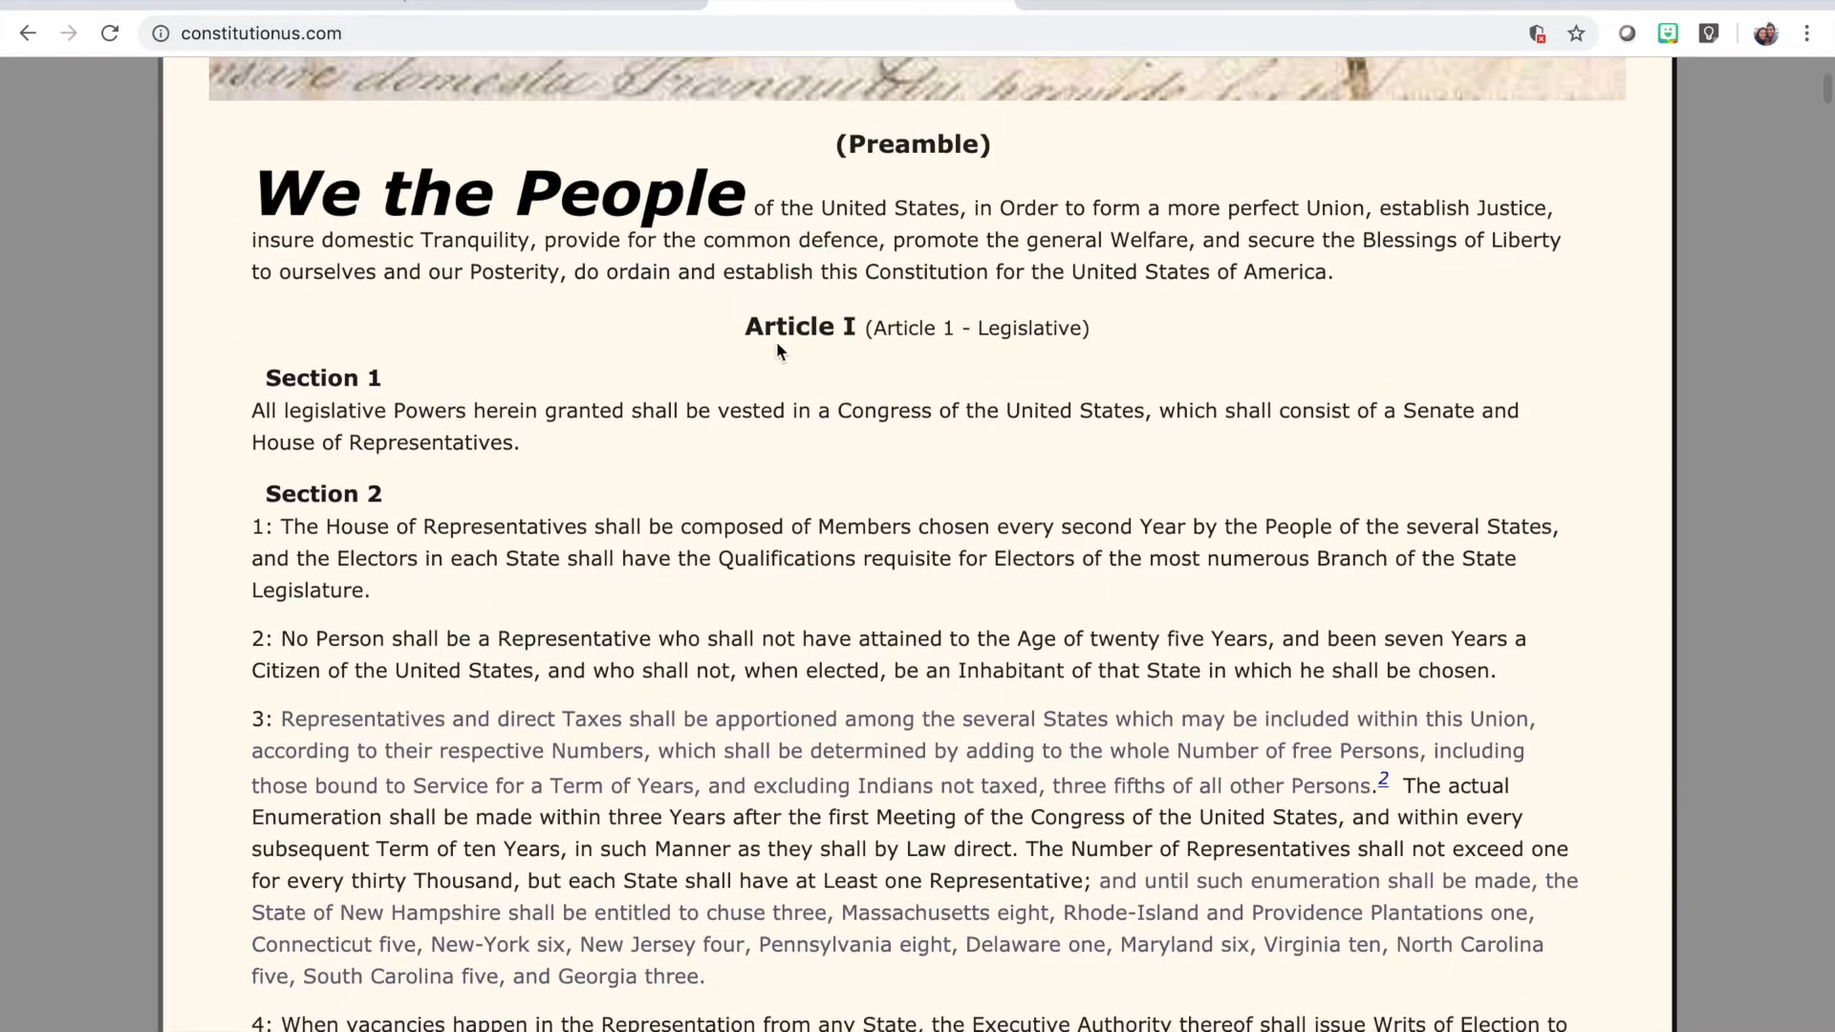
{"action": "left_click_drag", "start_coordinate": [744, 332], "coordinate": [797, 365]}
{"action": "scroll", "coordinate": [555, 363], "scroll_direction": "up", "scroll_amount": 1}
{"action": "scroll", "coordinate": [555, 363], "scroll_direction": "up", "scroll_amount": 20}
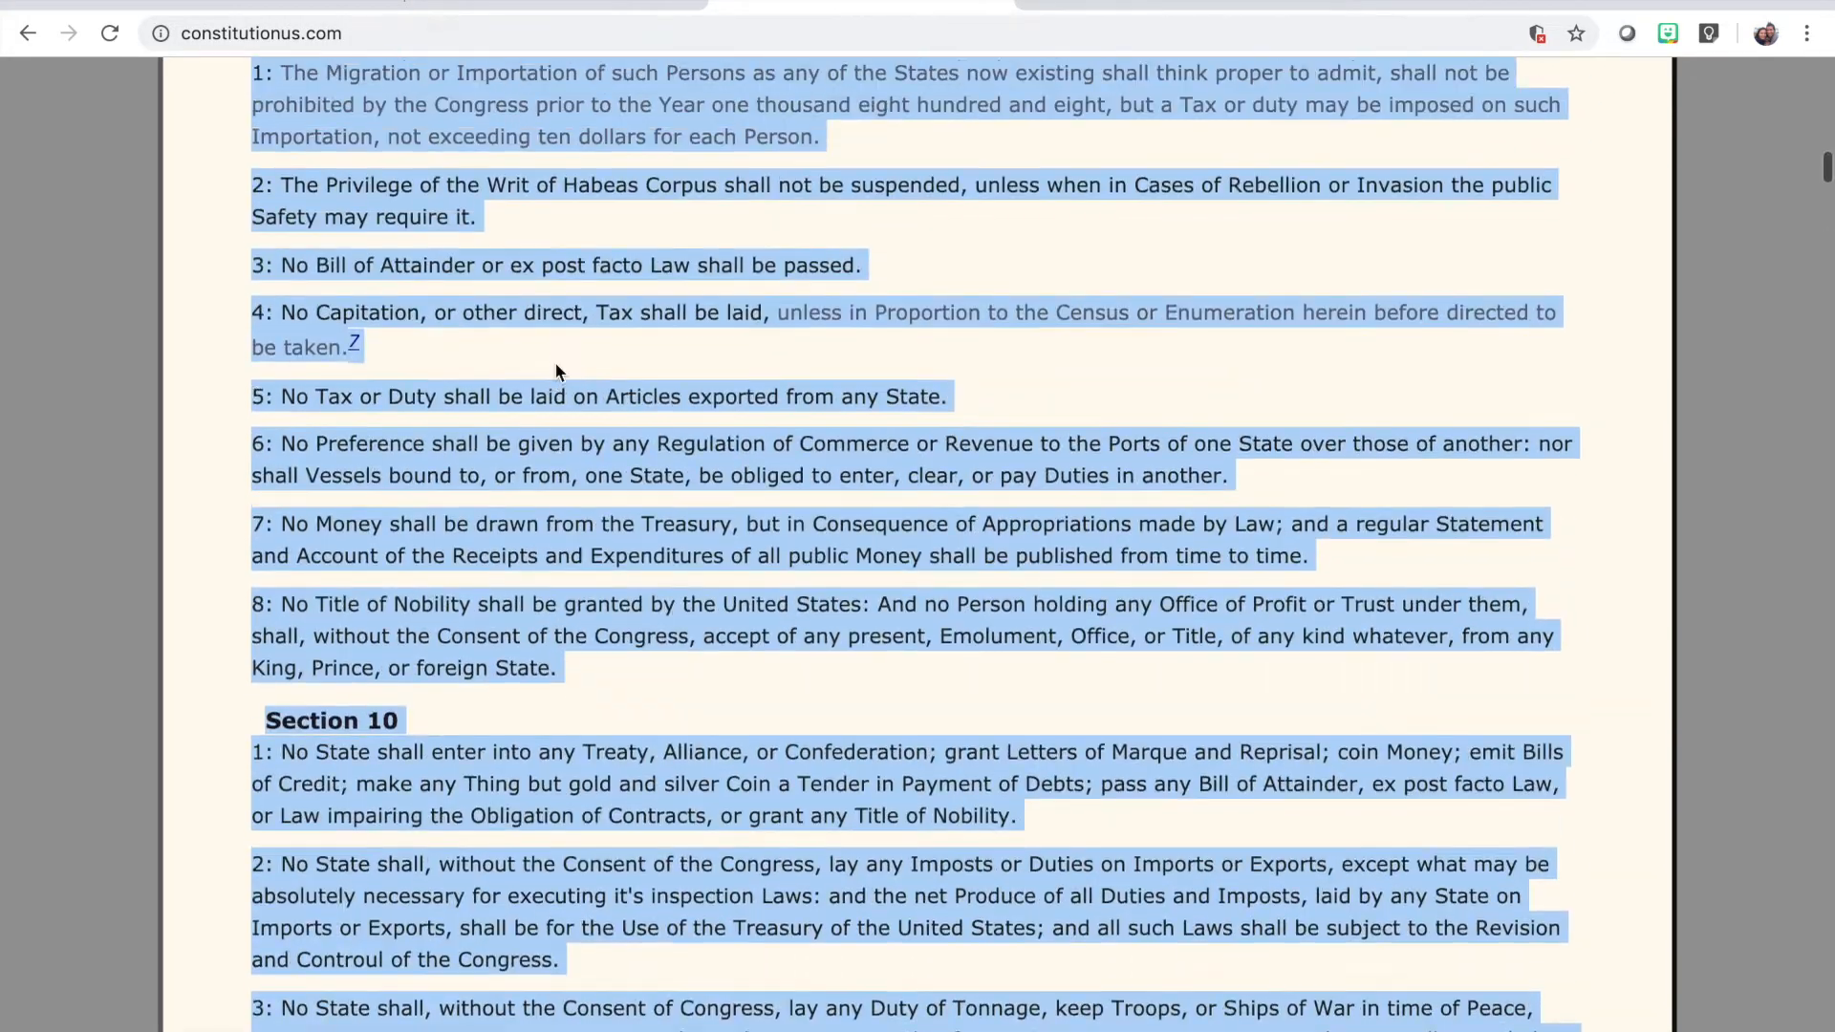
{"action": "scroll", "coordinate": [555, 371], "scroll_direction": "up", "scroll_amount": 20}
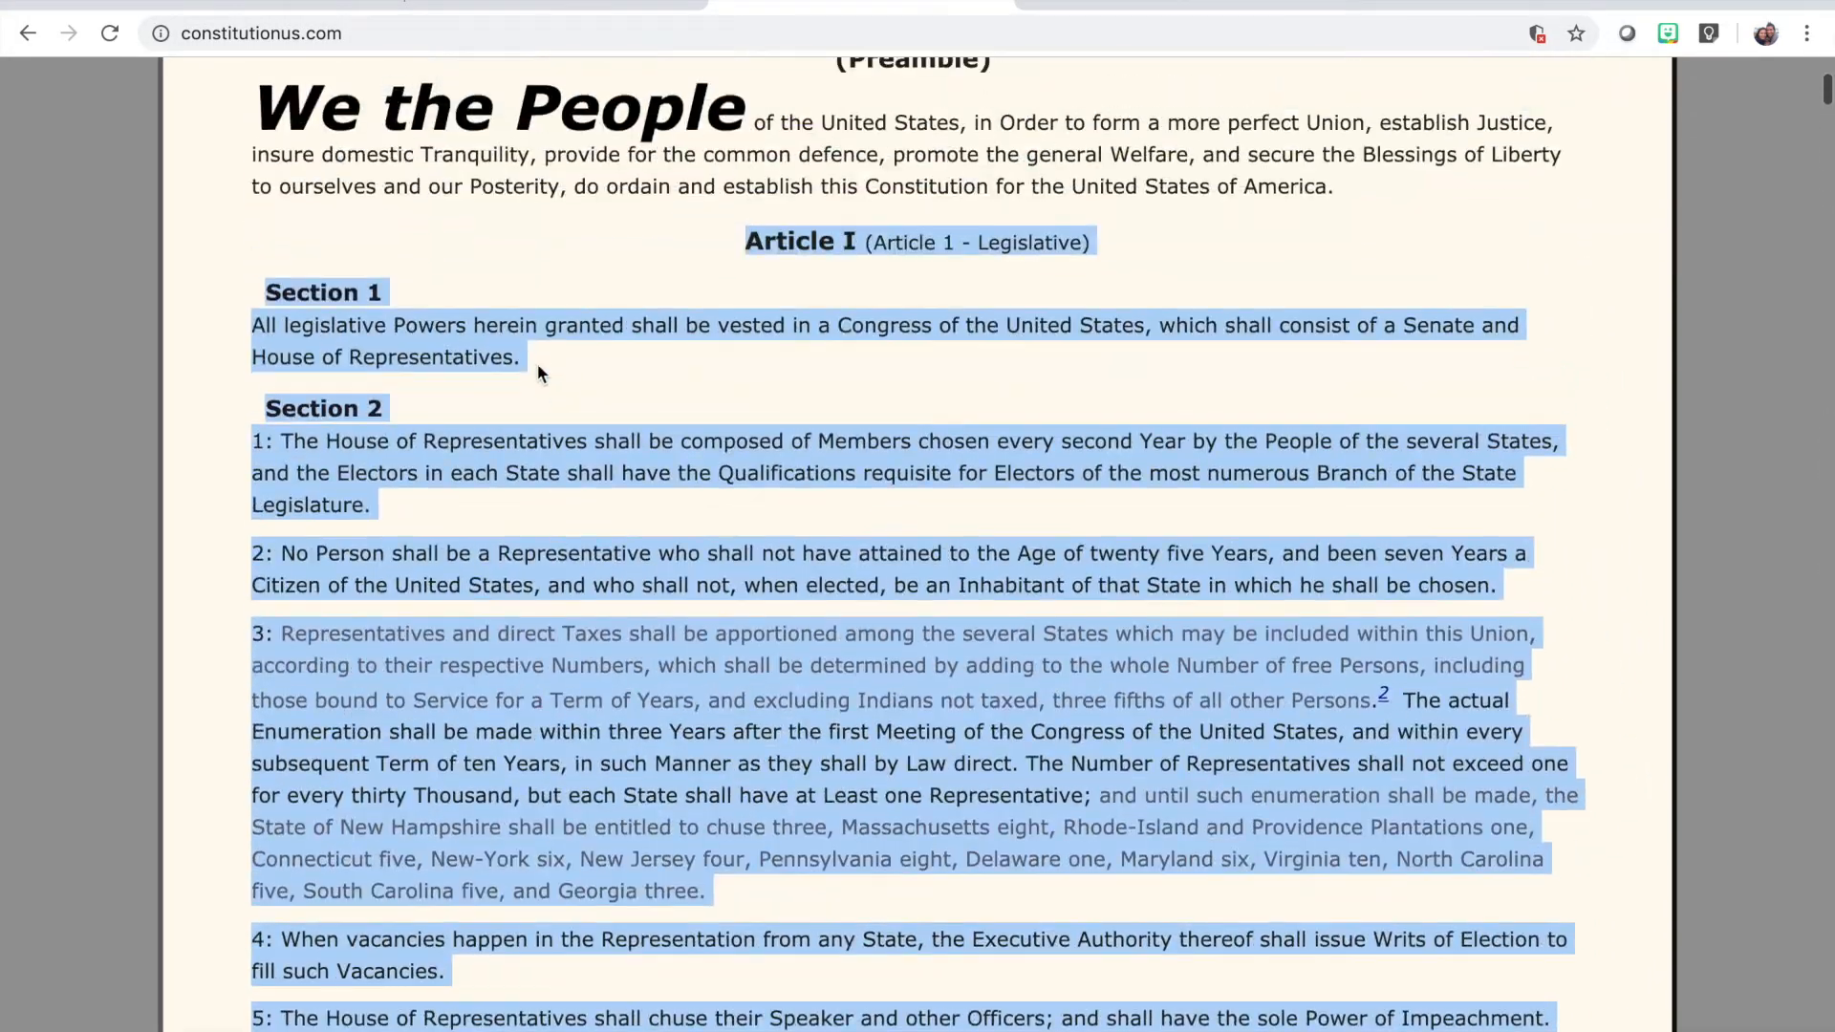
{"action": "right_click", "coordinate": [451, 333]}
{"action": "left_click", "coordinate": [478, 386]}
{"action": "left_click", "coordinate": [509, 5]}
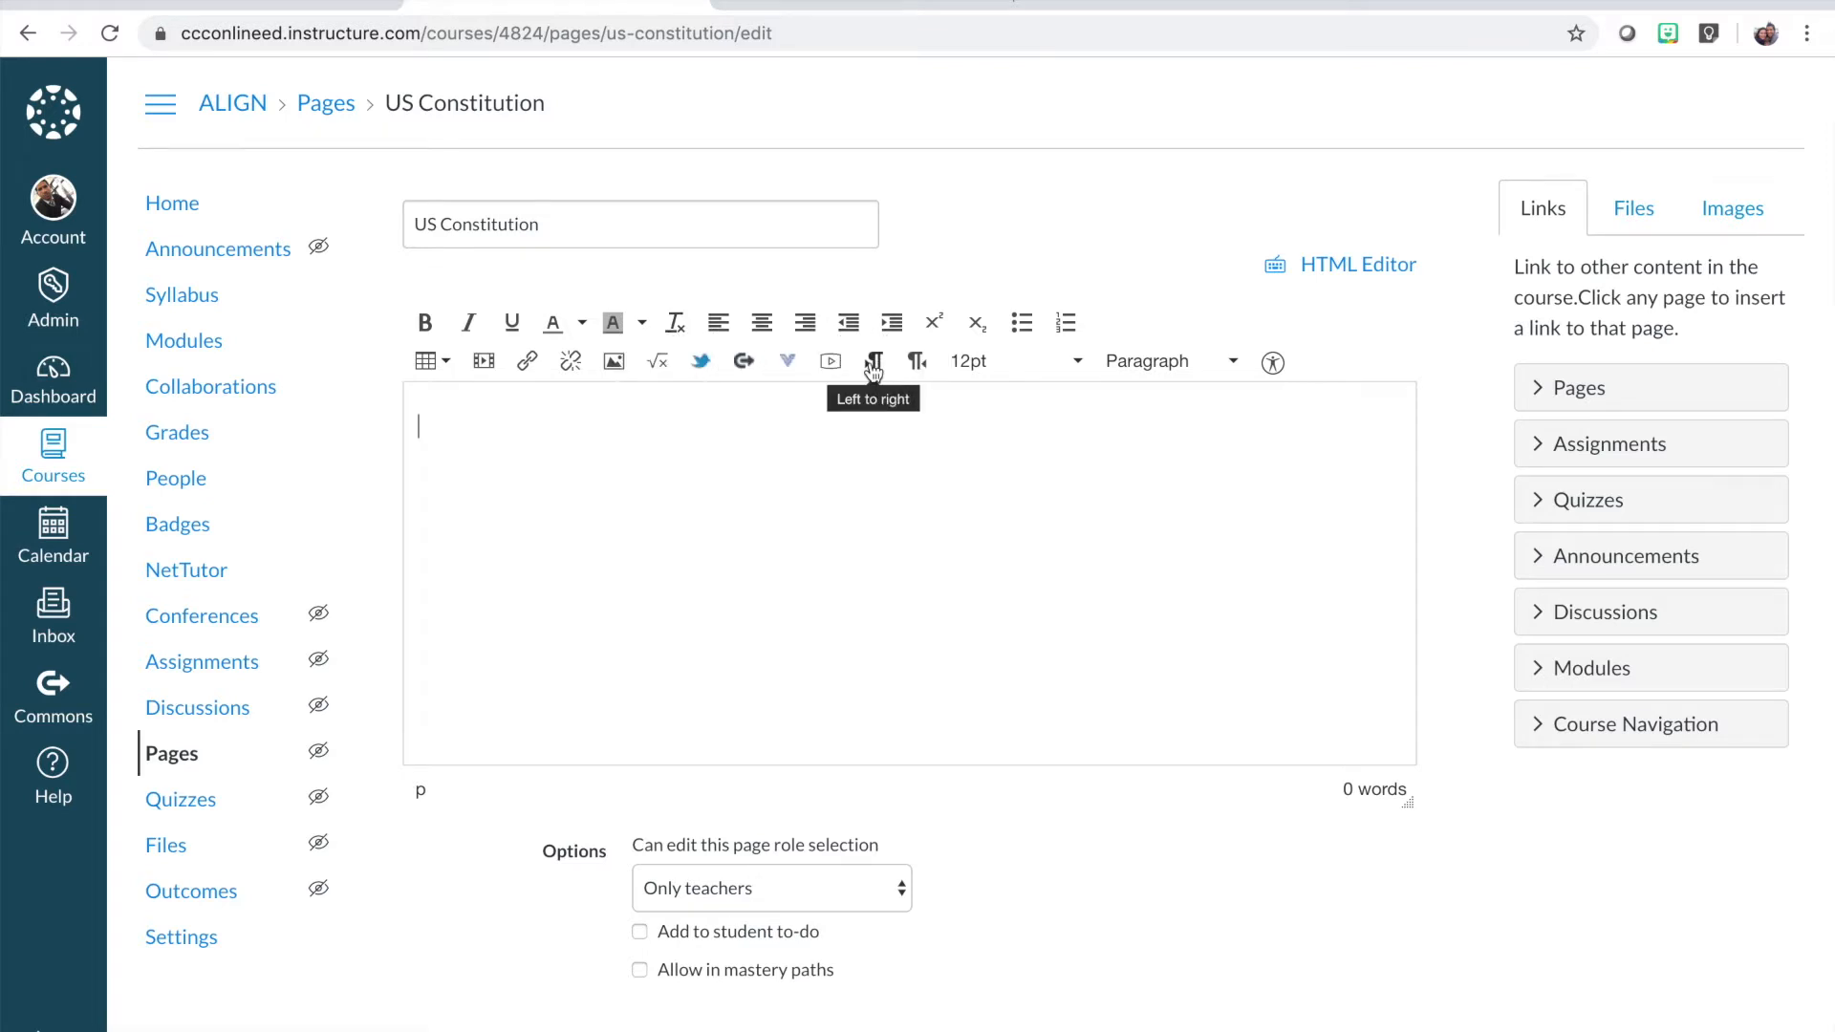
{"action": "left_click", "coordinate": [865, 10]}
{"action": "scroll", "coordinate": [681, 437], "scroll_direction": "up", "scroll_amount": 1}
{"action": "scroll", "coordinate": [681, 436], "scroll_direction": "up", "scroll_amount": 5}
{"action": "scroll", "coordinate": [681, 436], "scroll_direction": "down", "scroll_amount": 4}
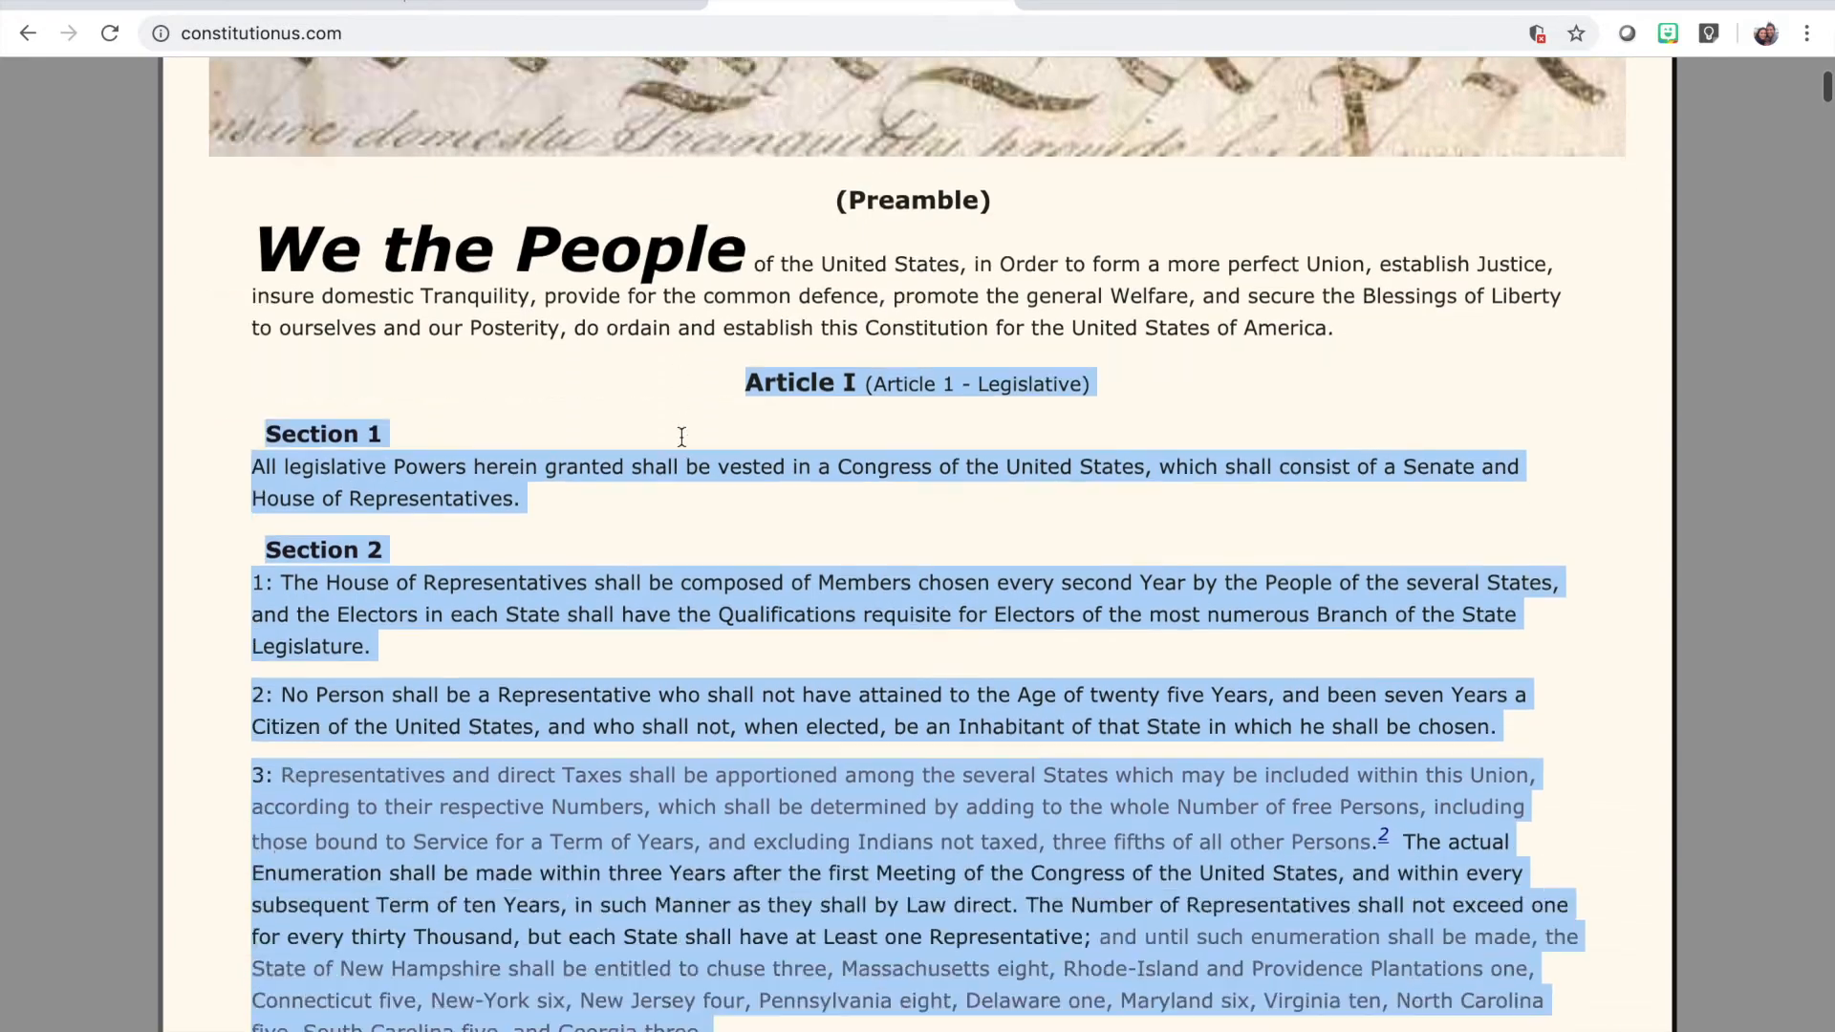
{"action": "left_click", "coordinate": [239, 6]}
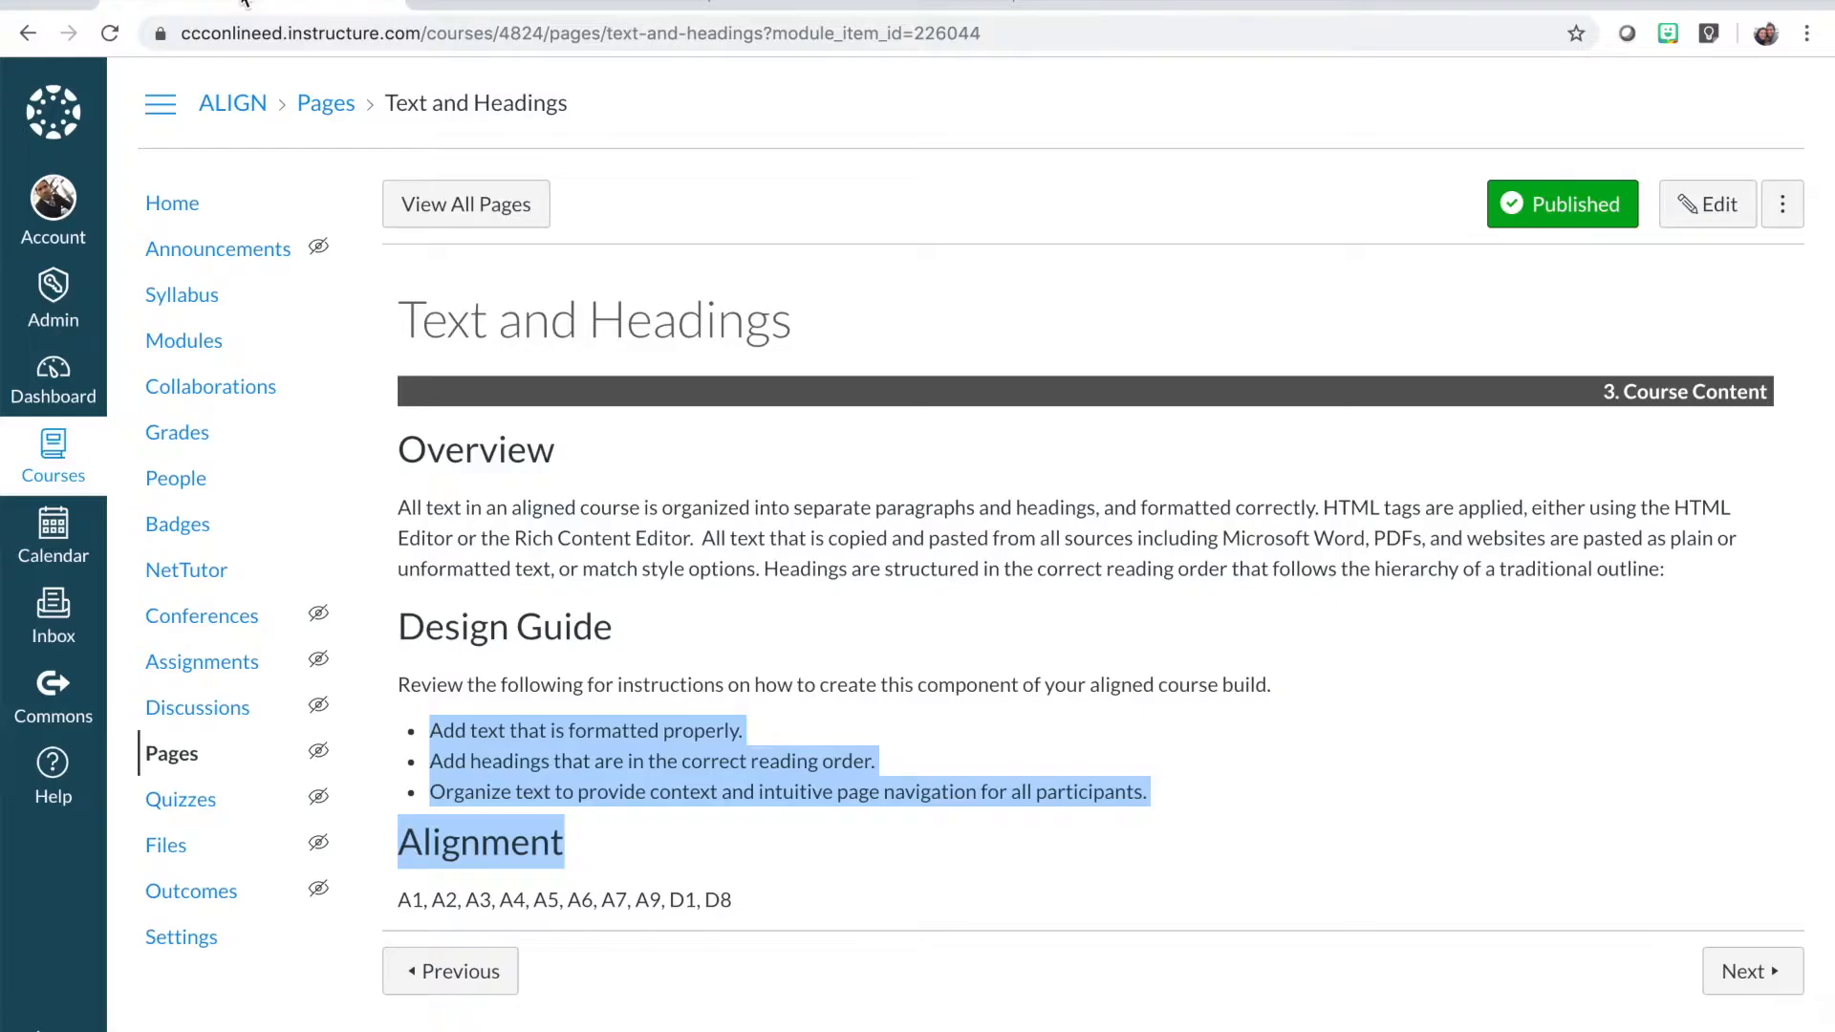
Paste the copied Article I text into the US Constitution page body using Paste and Match Style.
{"action": "left_click", "coordinate": [540, 7]}
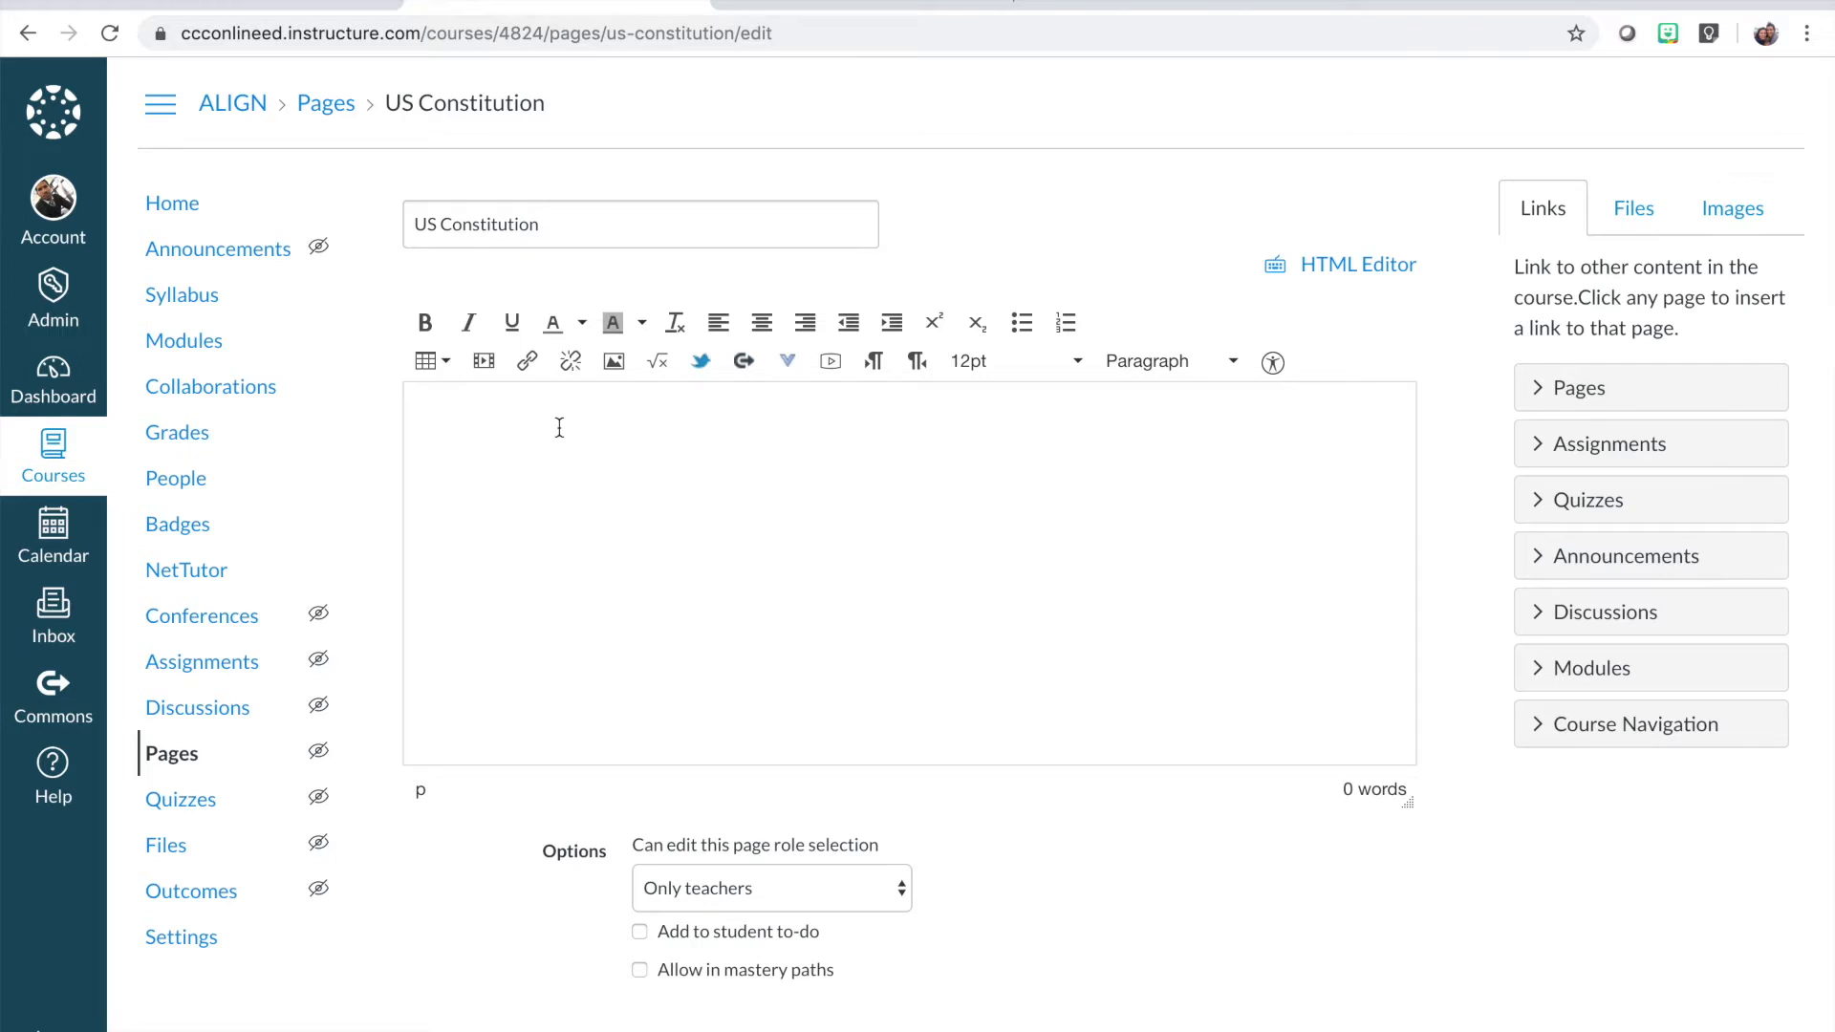
{"action": "right_click", "coordinate": [468, 442]}
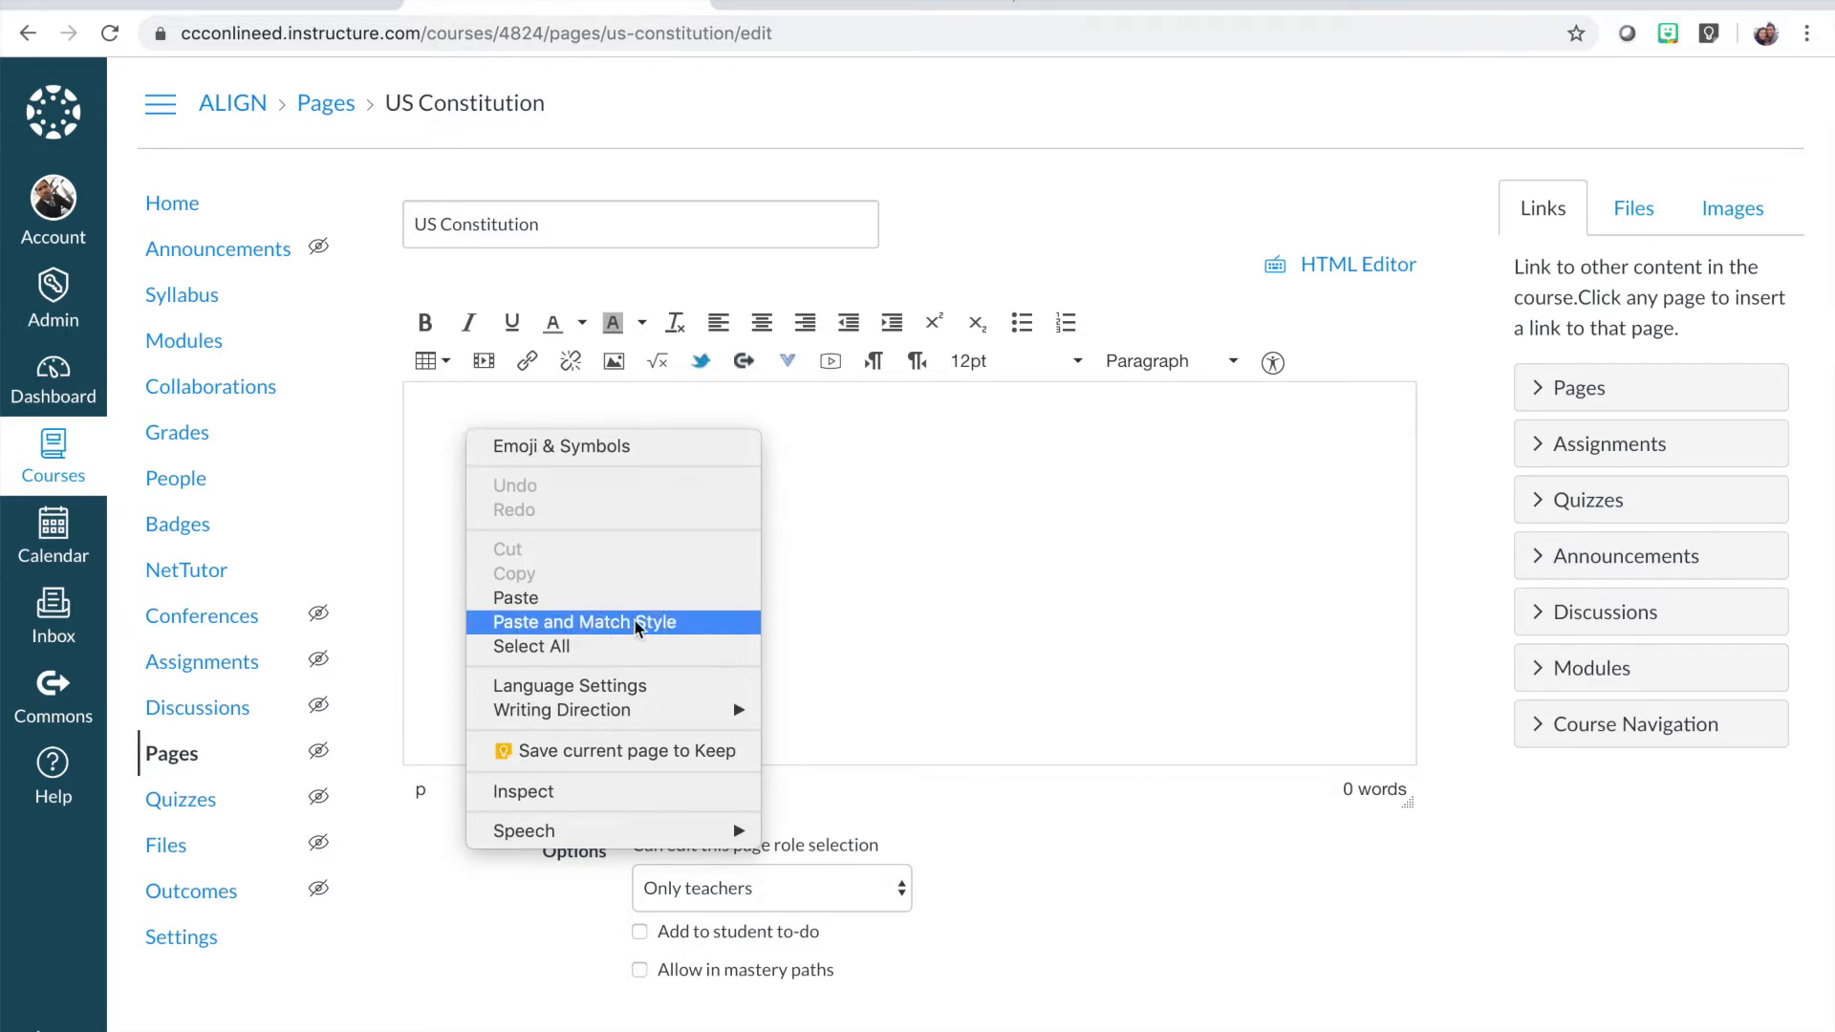
{"action": "left_click", "coordinate": [698, 629]}
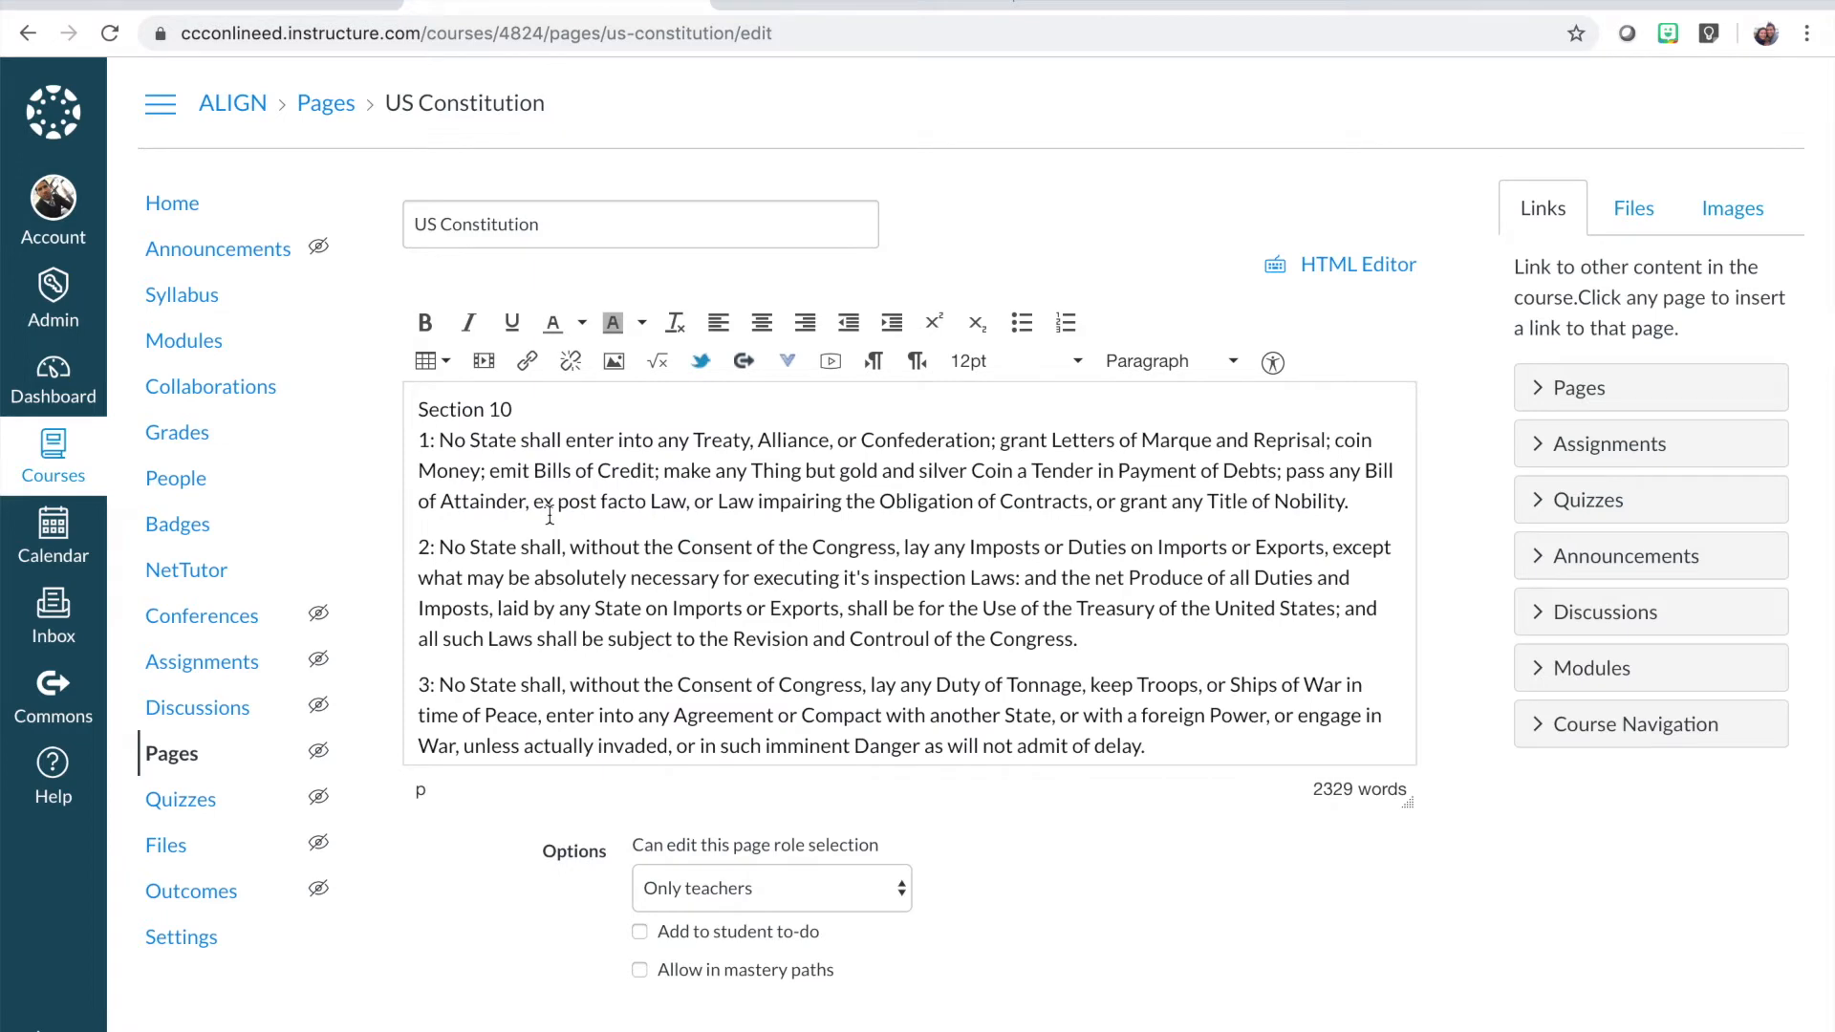
{"action": "scroll", "coordinate": [550, 514], "scroll_direction": "up", "scroll_amount": 10}
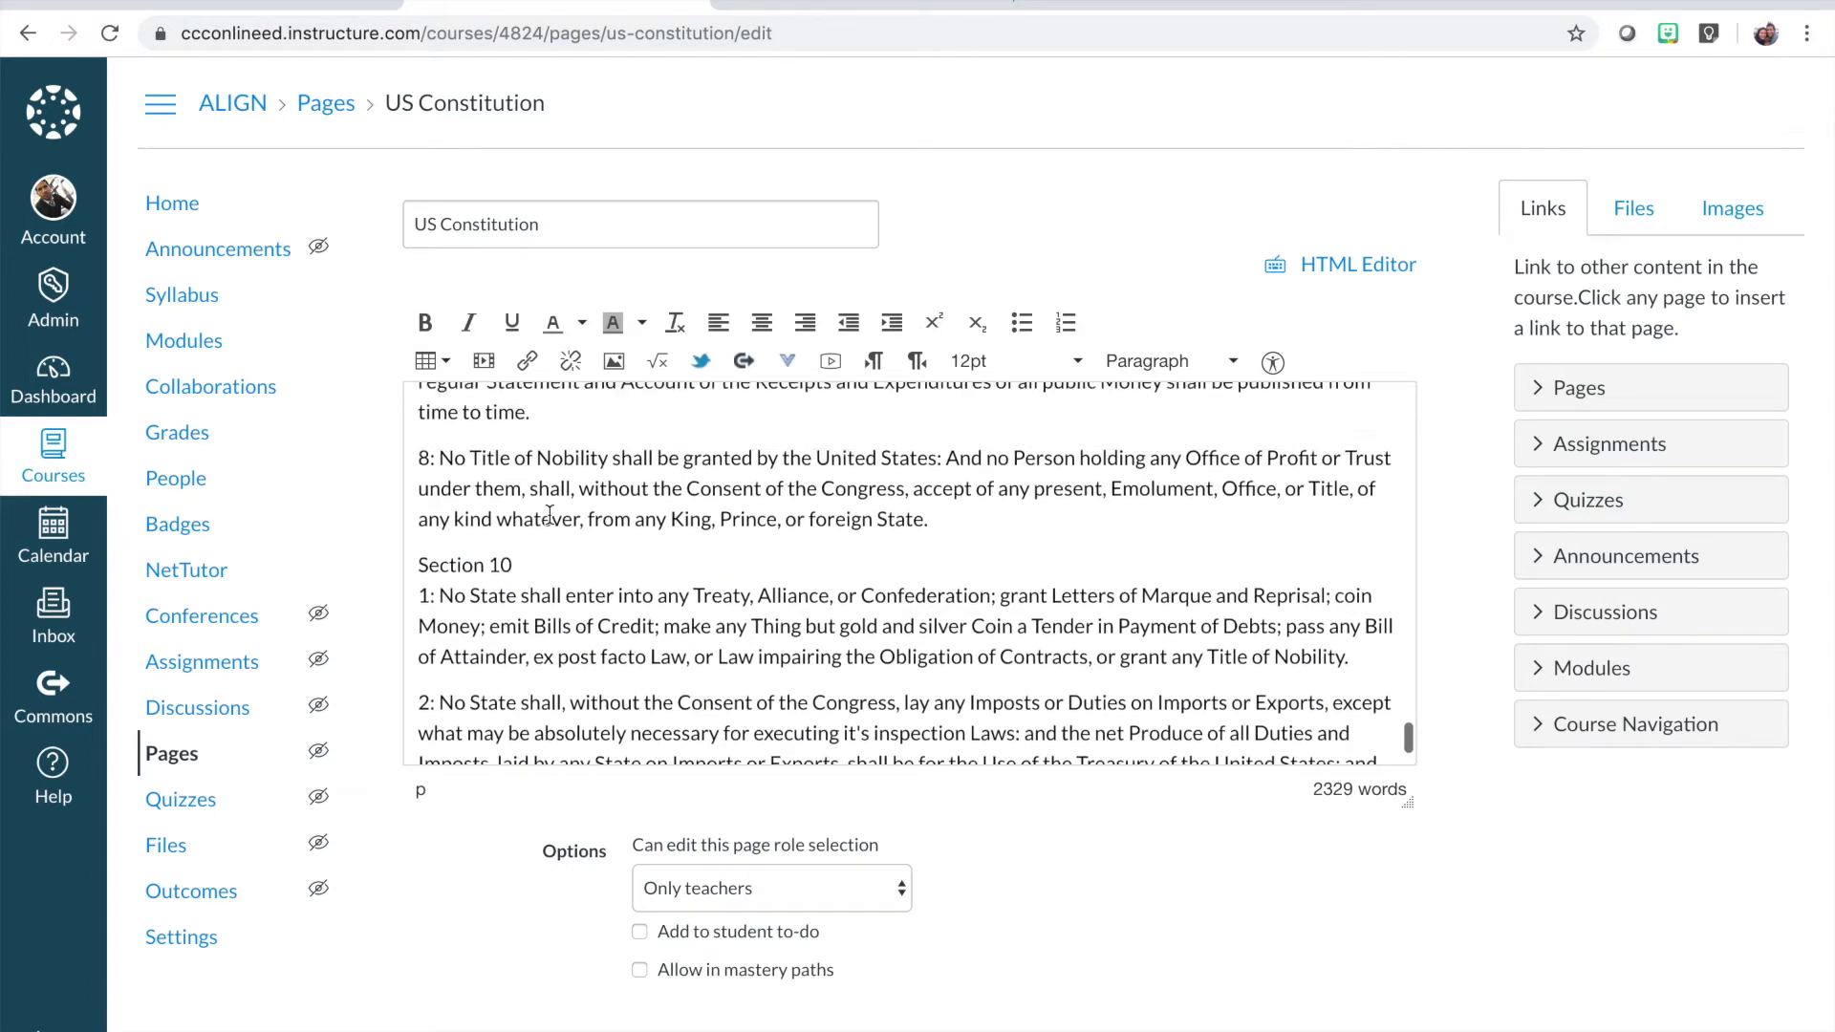
{"action": "scroll", "coordinate": [549, 514], "scroll_direction": "up", "scroll_amount": 15}
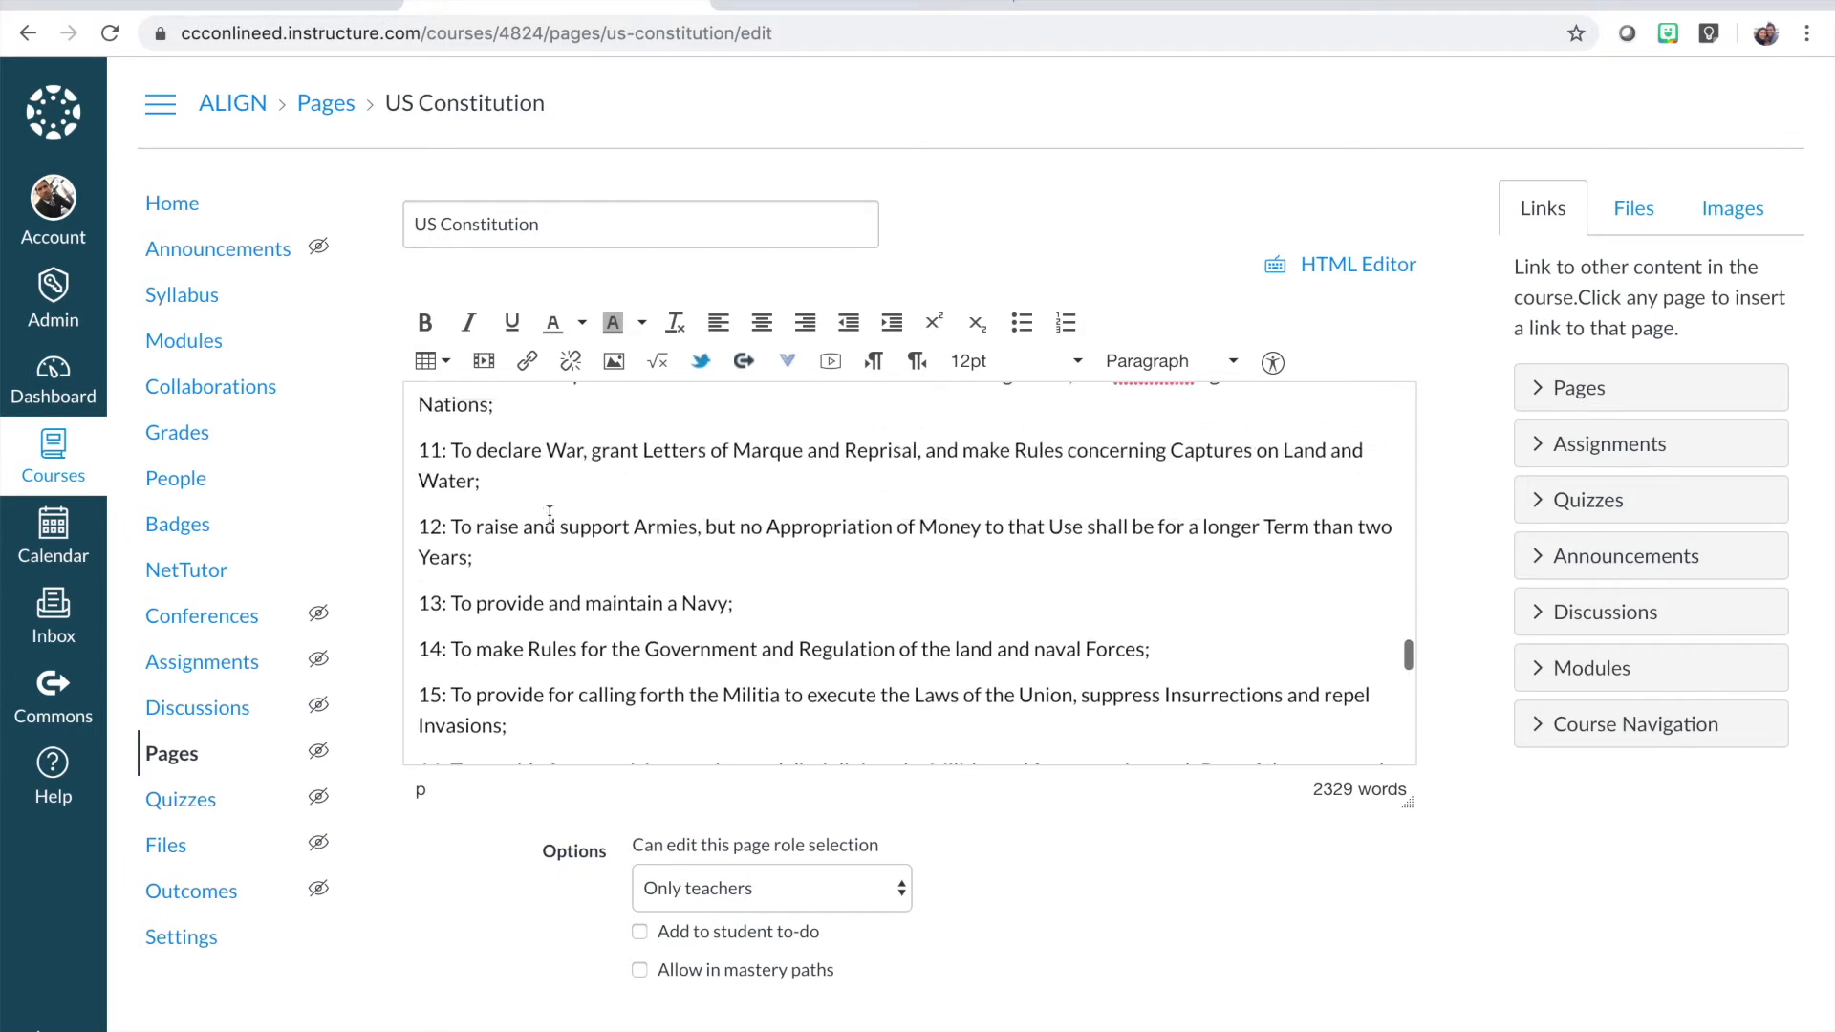
{"action": "scroll", "coordinate": [550, 514], "scroll_direction": "up", "scroll_amount": 20}
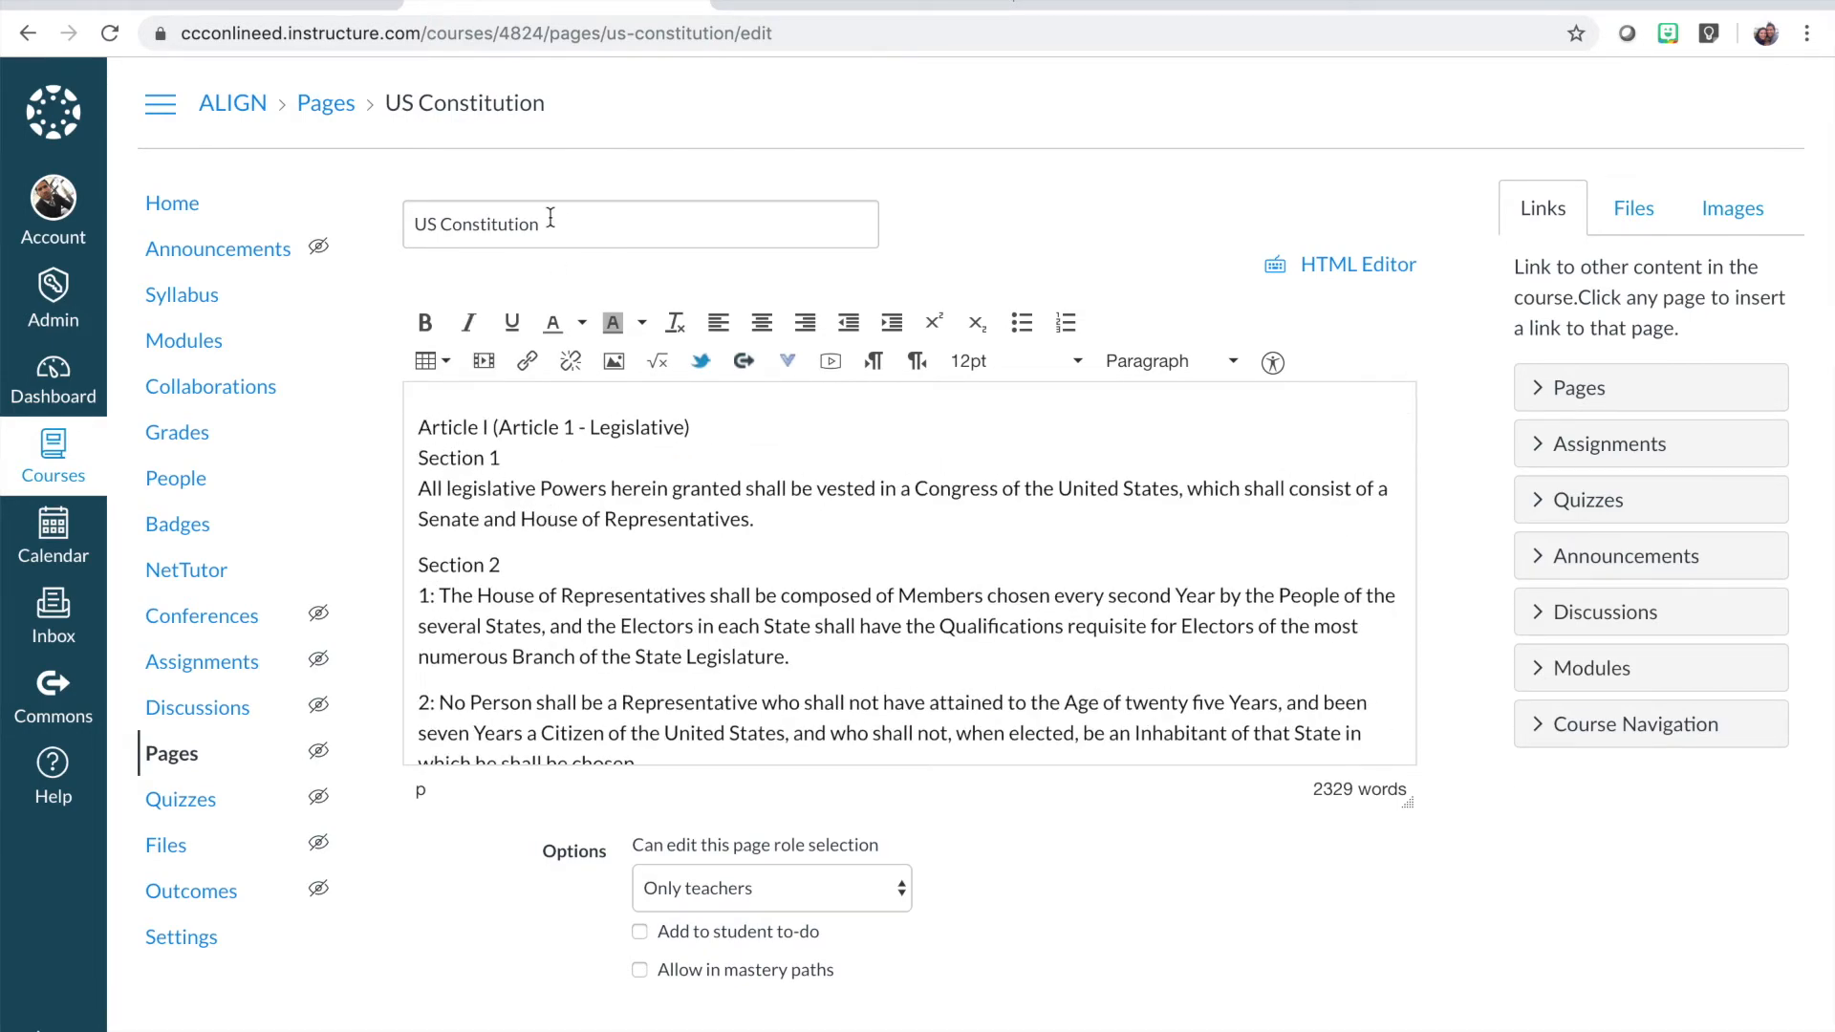
{"action": "left_click_drag", "start_coordinate": [548, 221], "coordinate": [406, 224]}
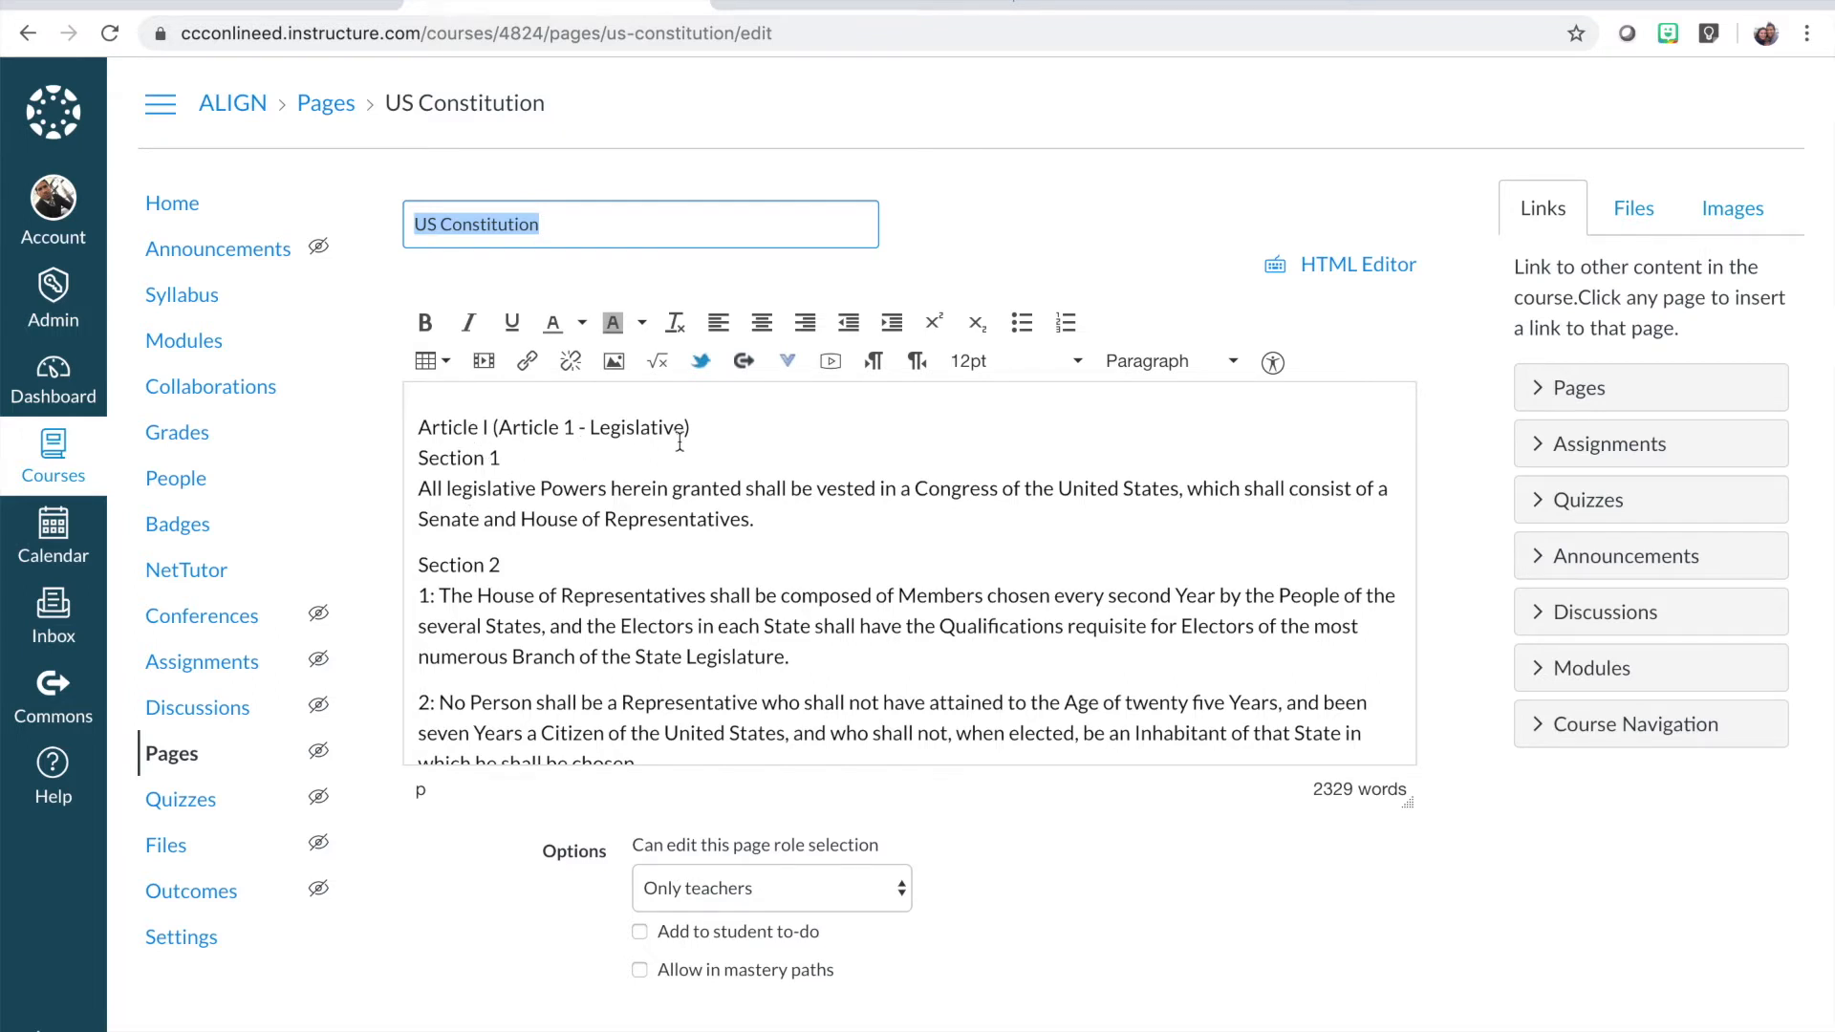
{"action": "left_click_drag", "start_coordinate": [695, 428], "coordinate": [404, 426]}
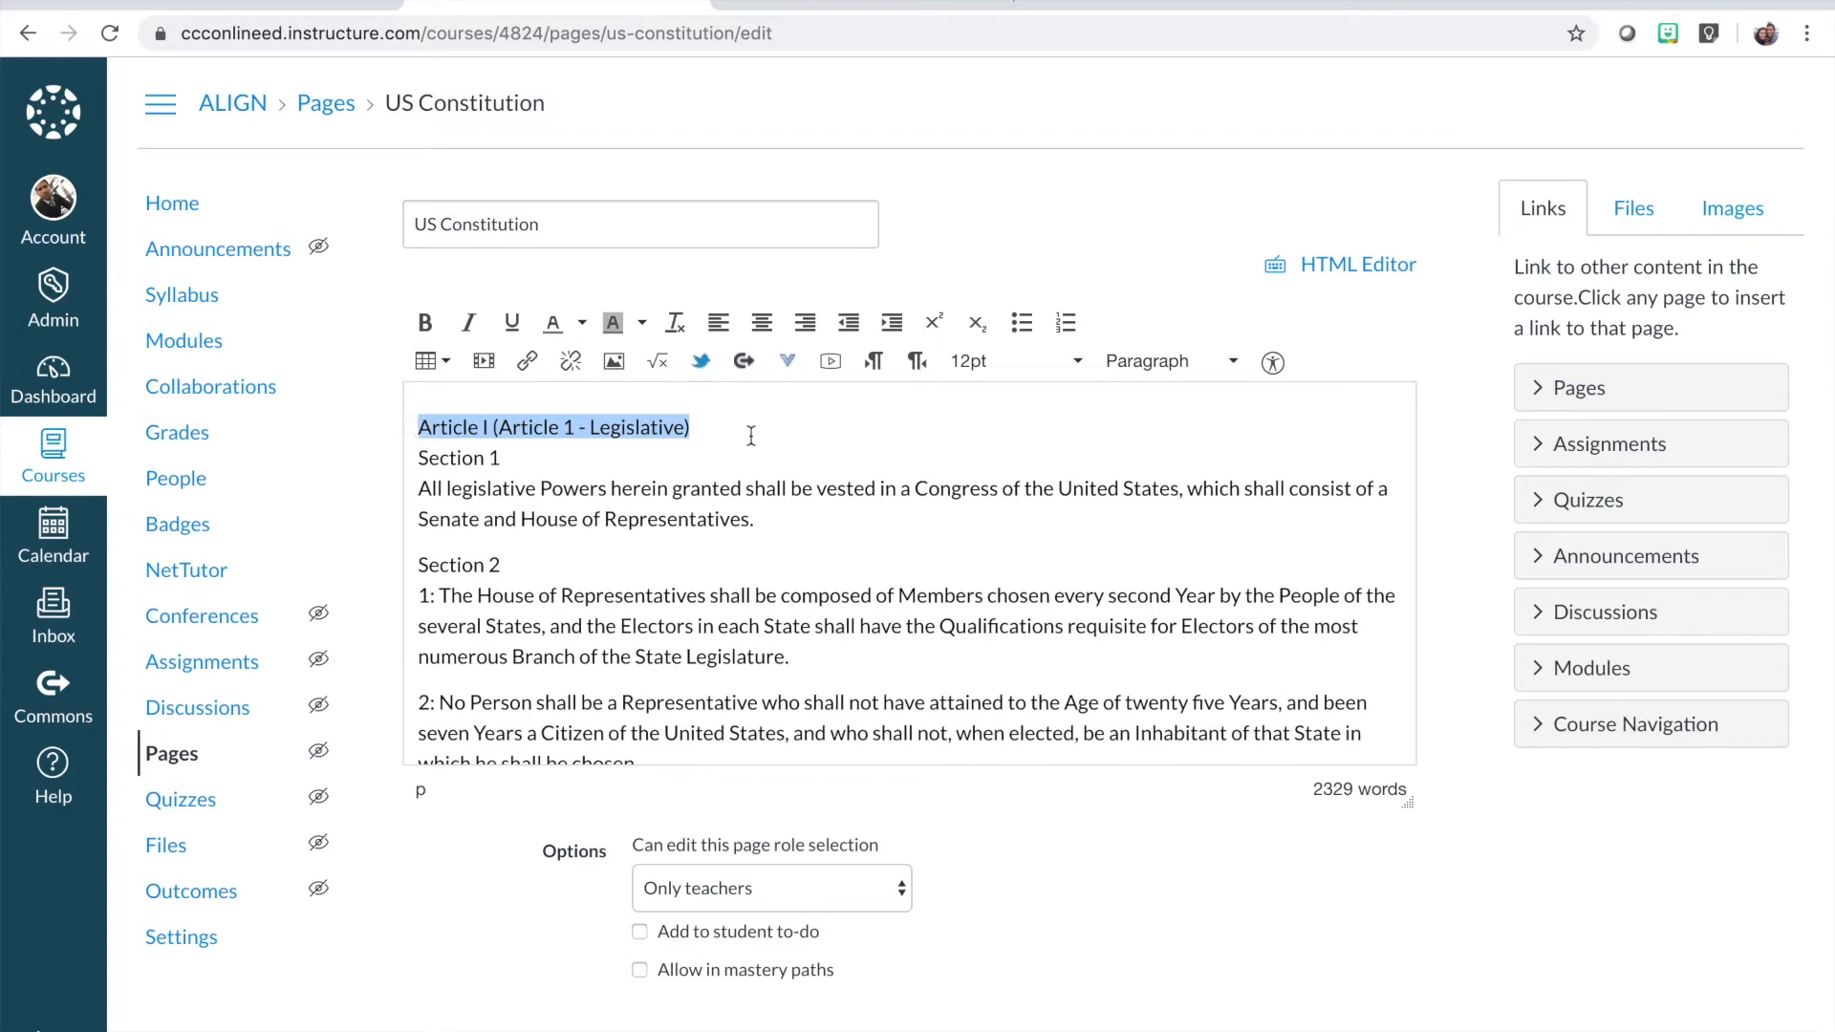
{"action": "left_click", "coordinate": [1164, 371]}
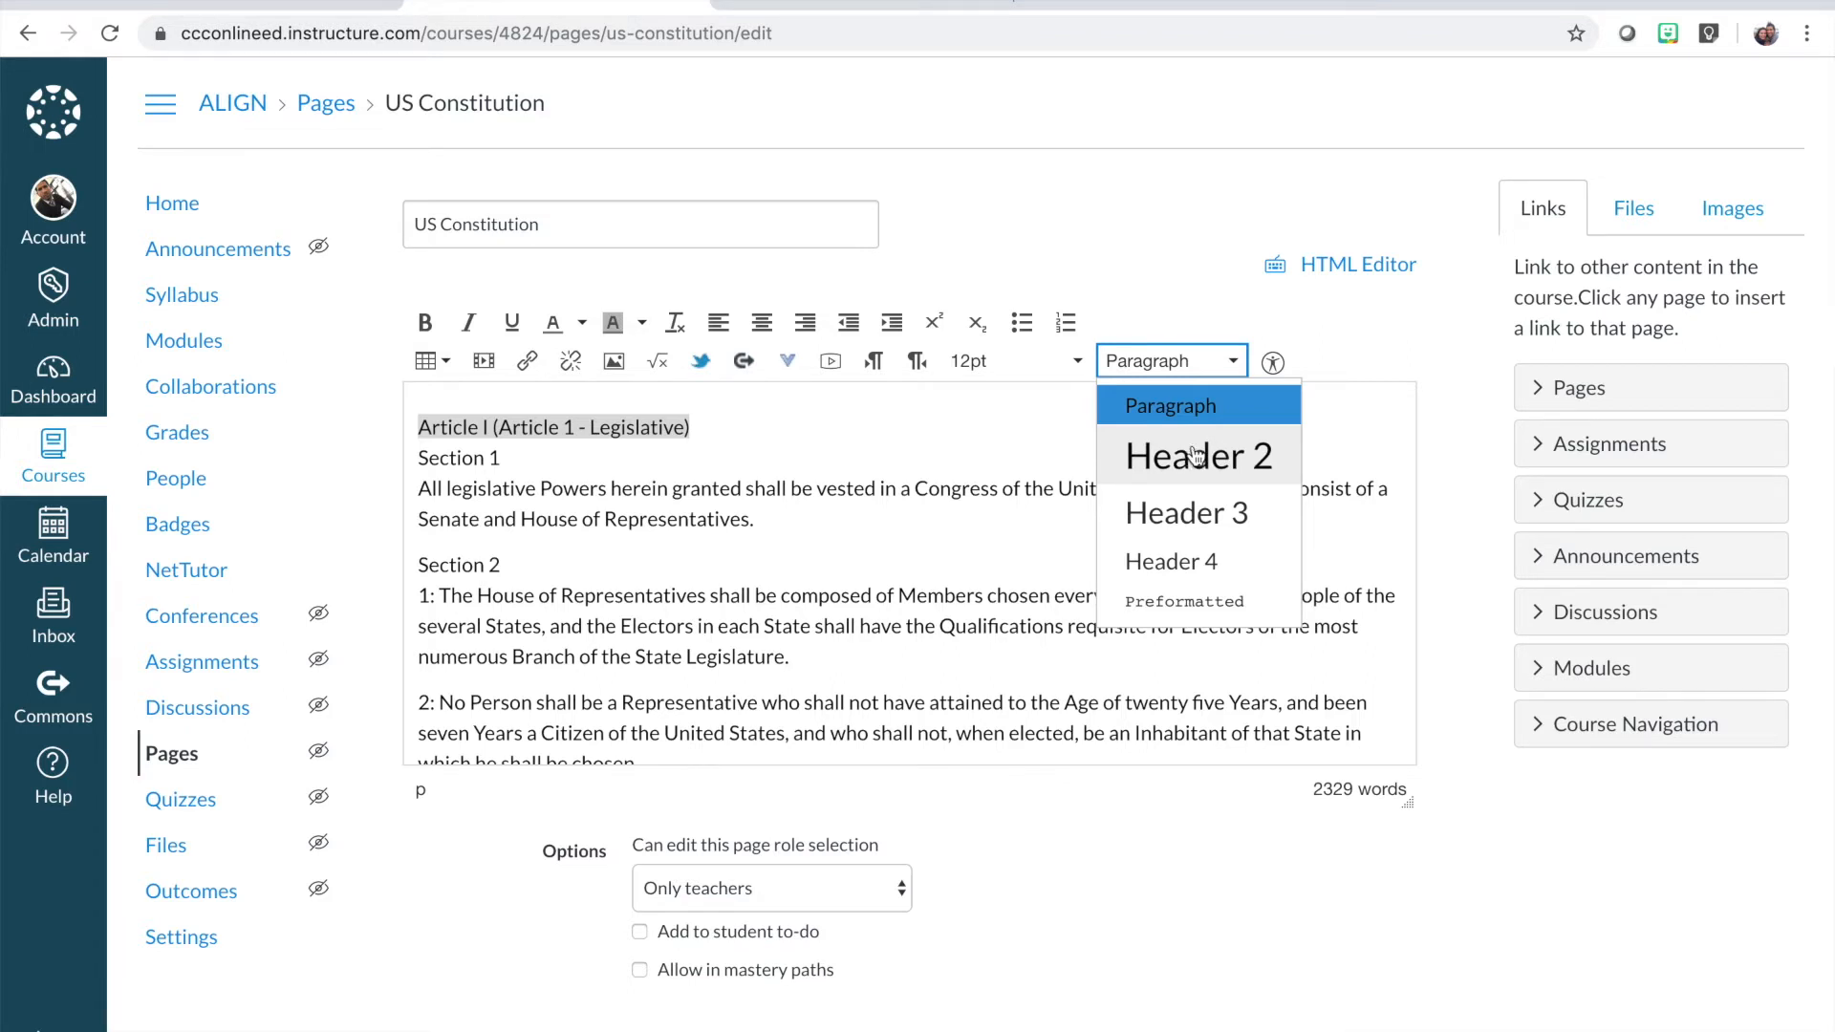
{"action": "left_click", "coordinate": [1154, 228]}
Examine how the Article I title, the Section 1 and Section 2 lines and their body text are separated in the page body.
{"action": "left_click", "coordinate": [719, 425]}
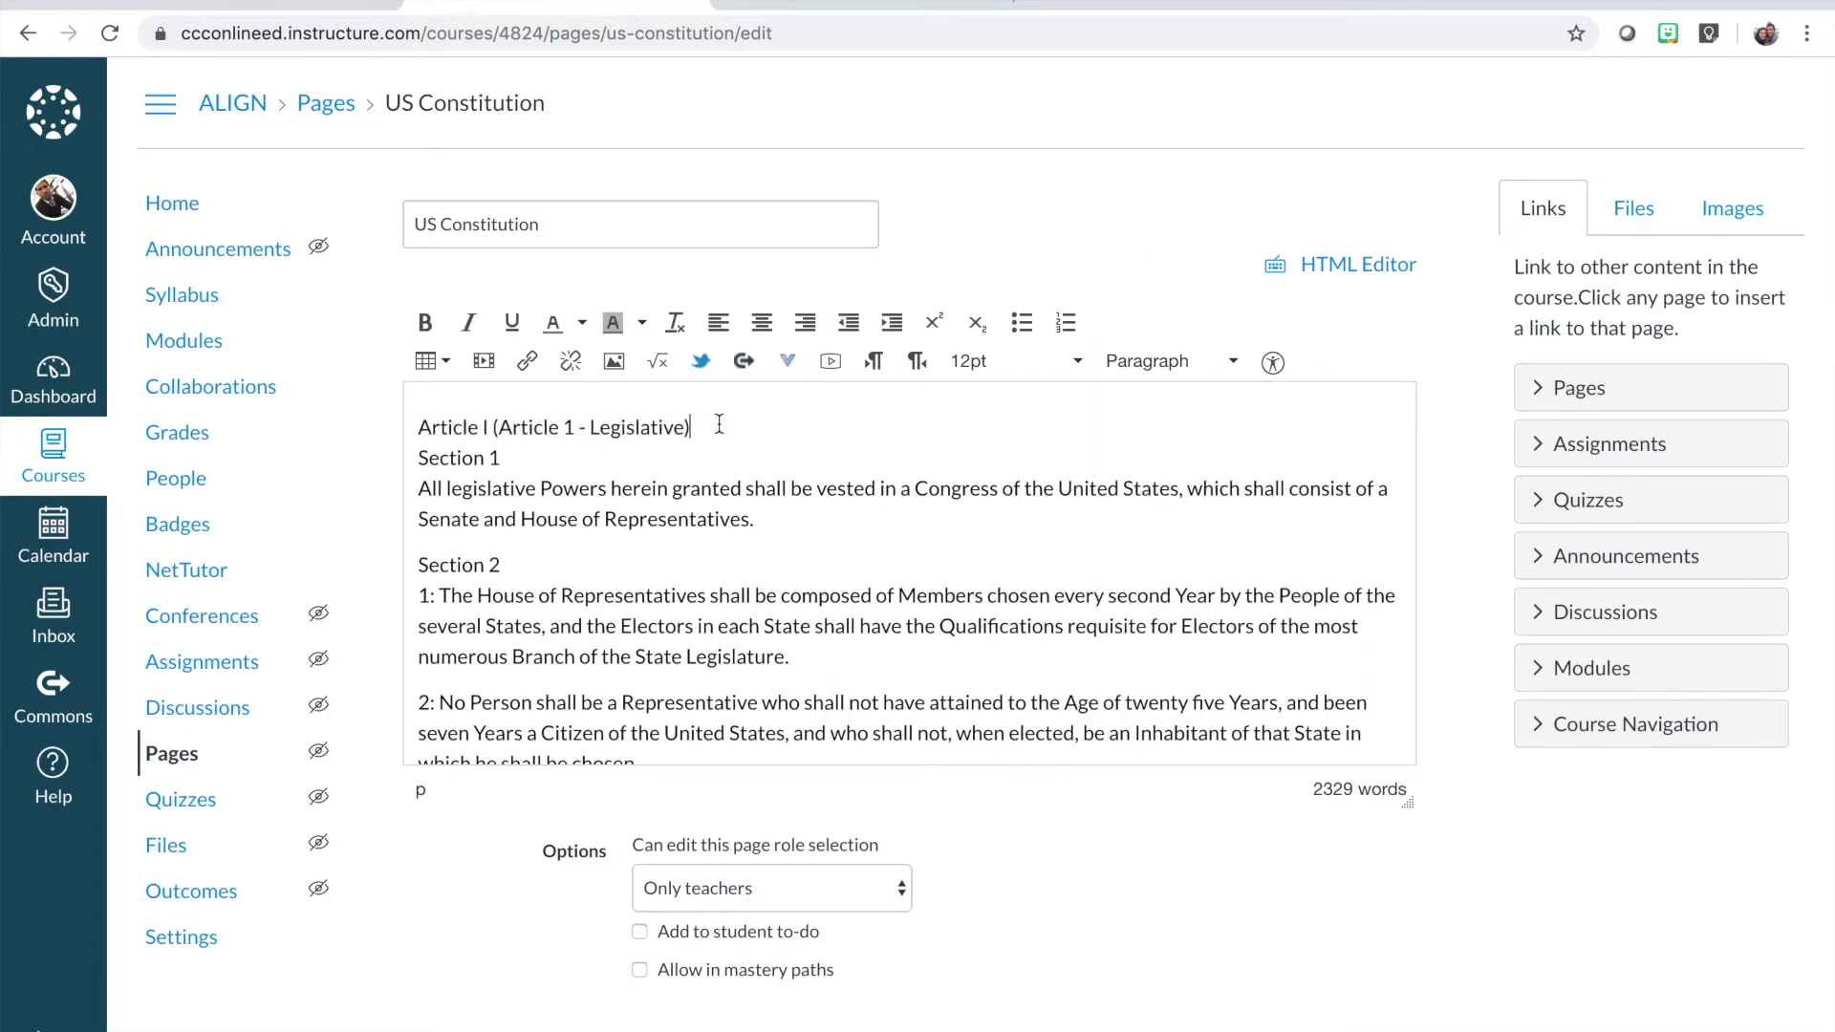
{"action": "scroll", "coordinate": [796, 469], "scroll_direction": "down", "scroll_amount": 1}
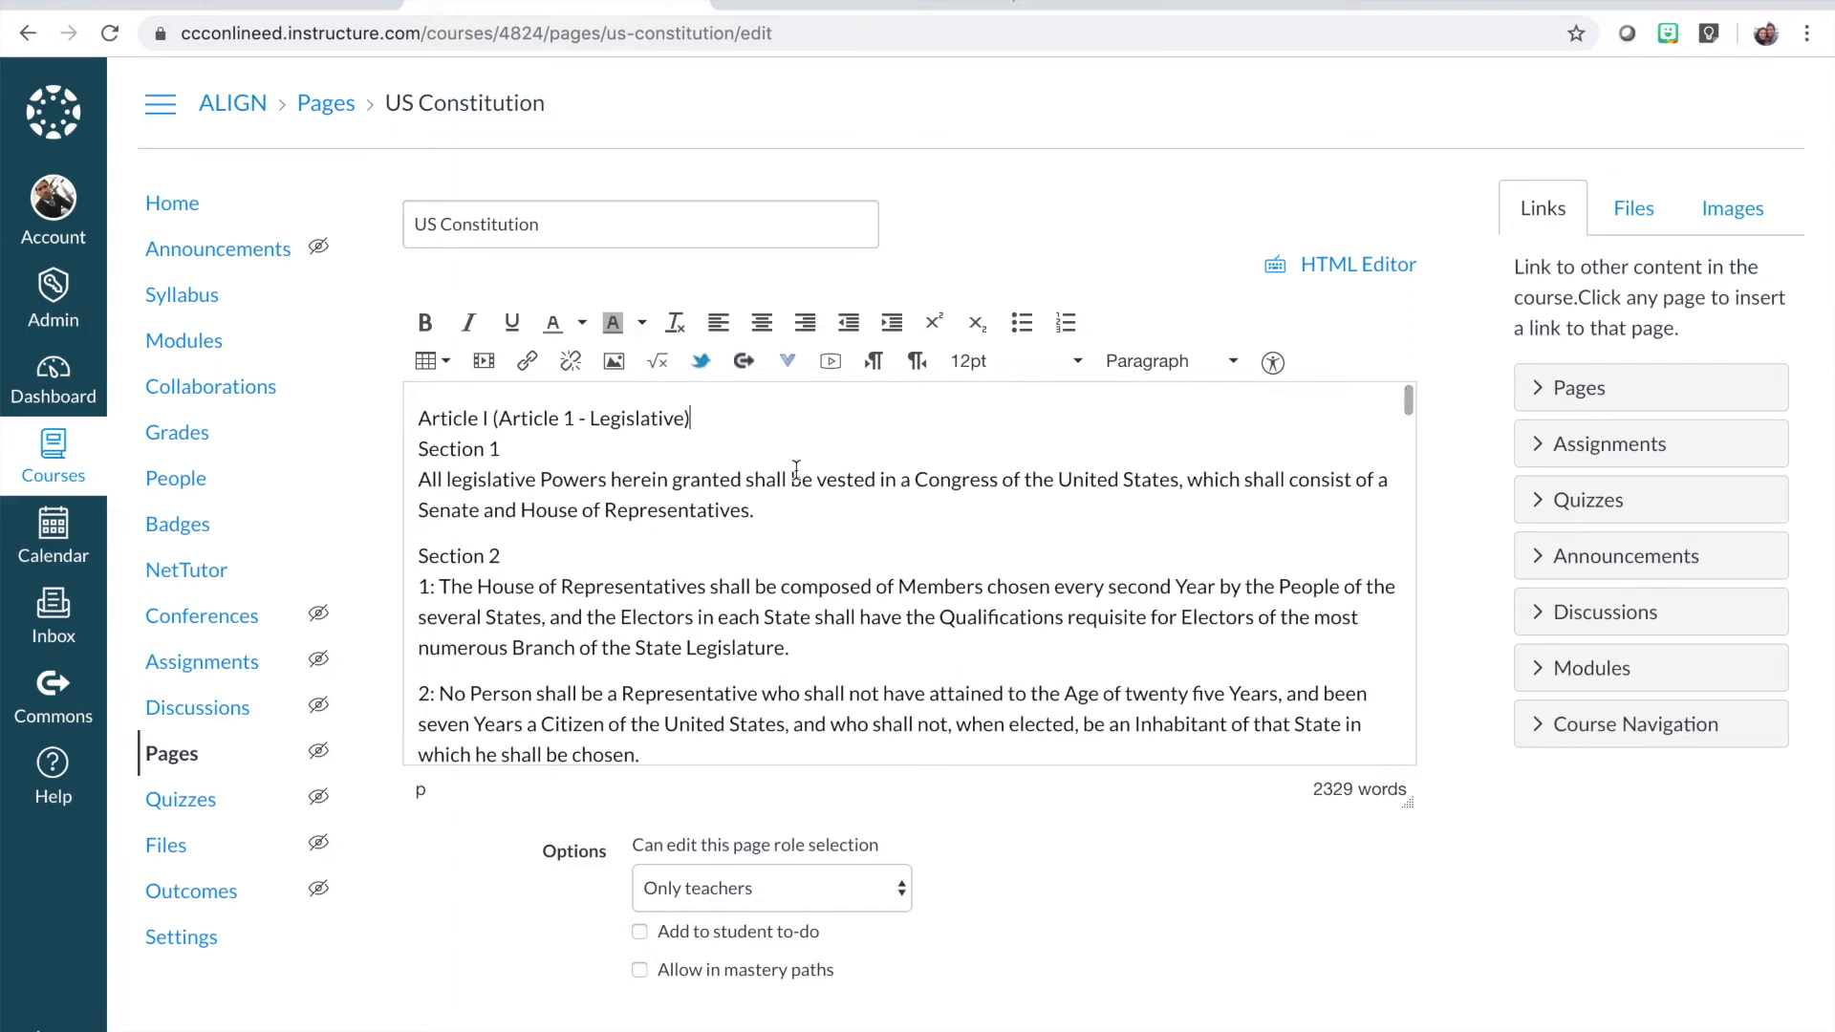
{"action": "scroll", "coordinate": [796, 469], "scroll_direction": "up", "scroll_amount": 1}
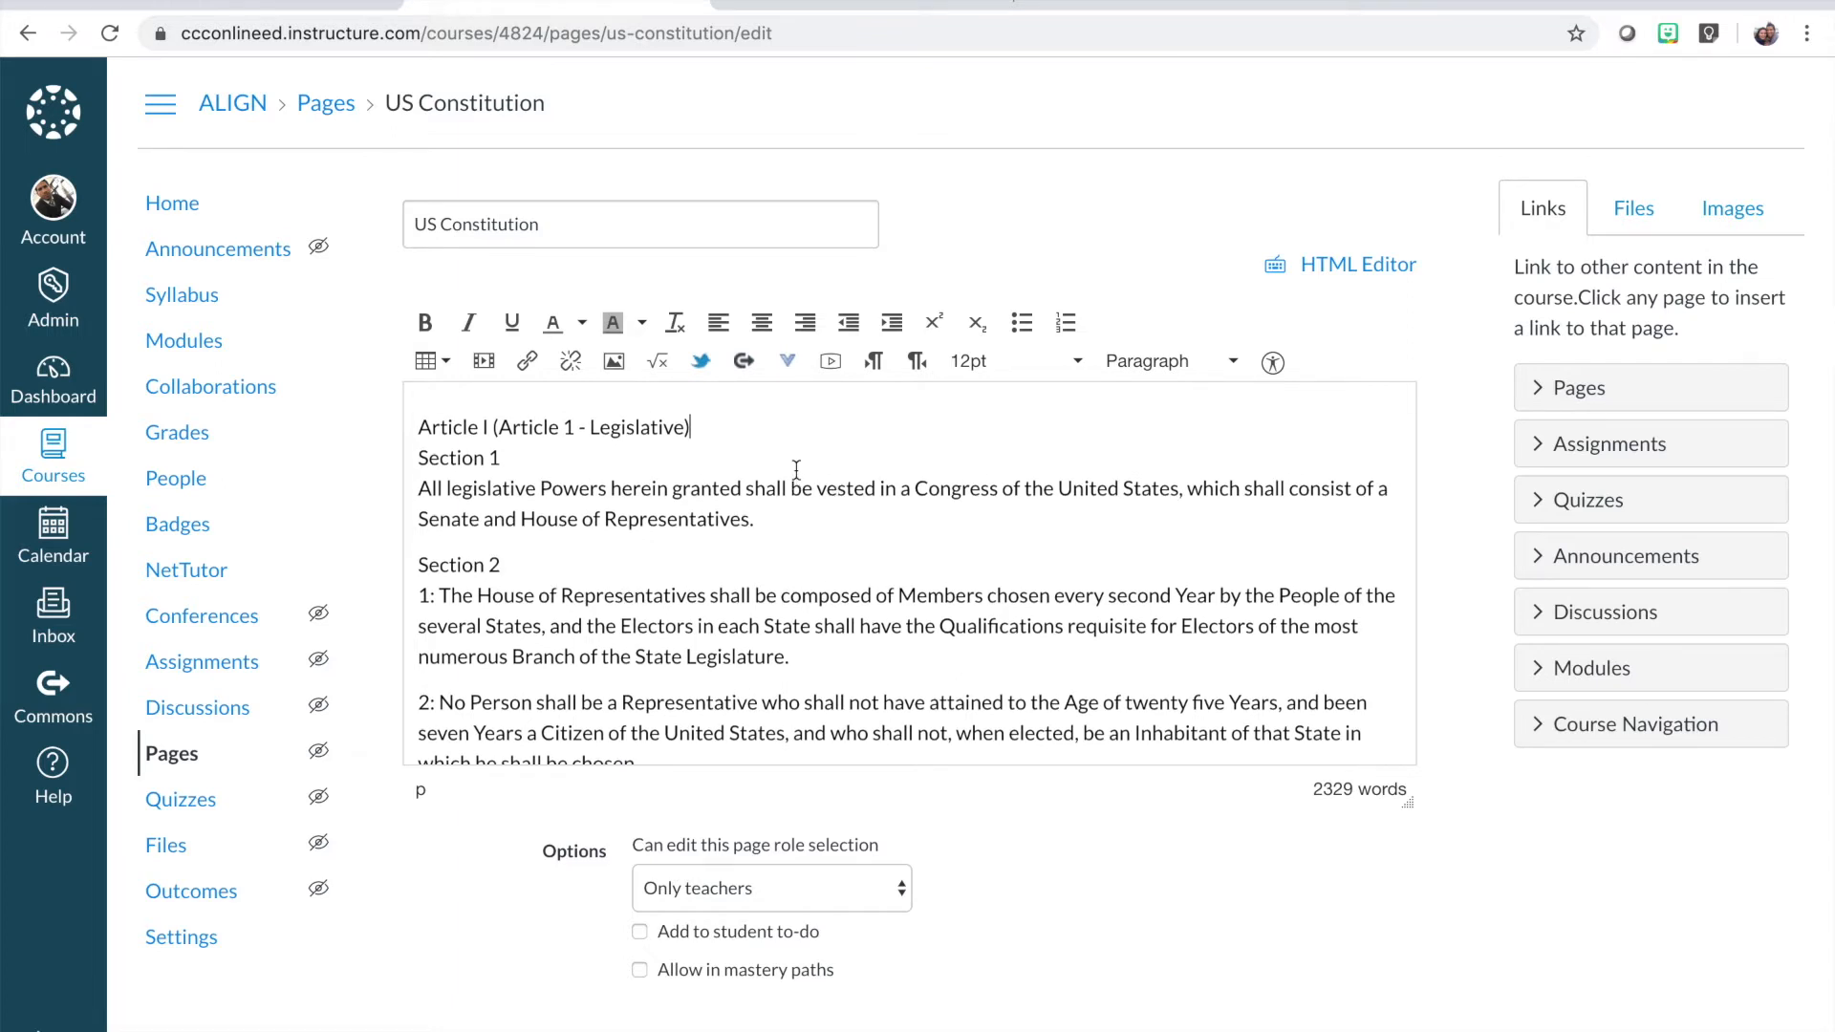
{"action": "left_click_drag", "start_coordinate": [696, 428], "coordinate": [409, 422]}
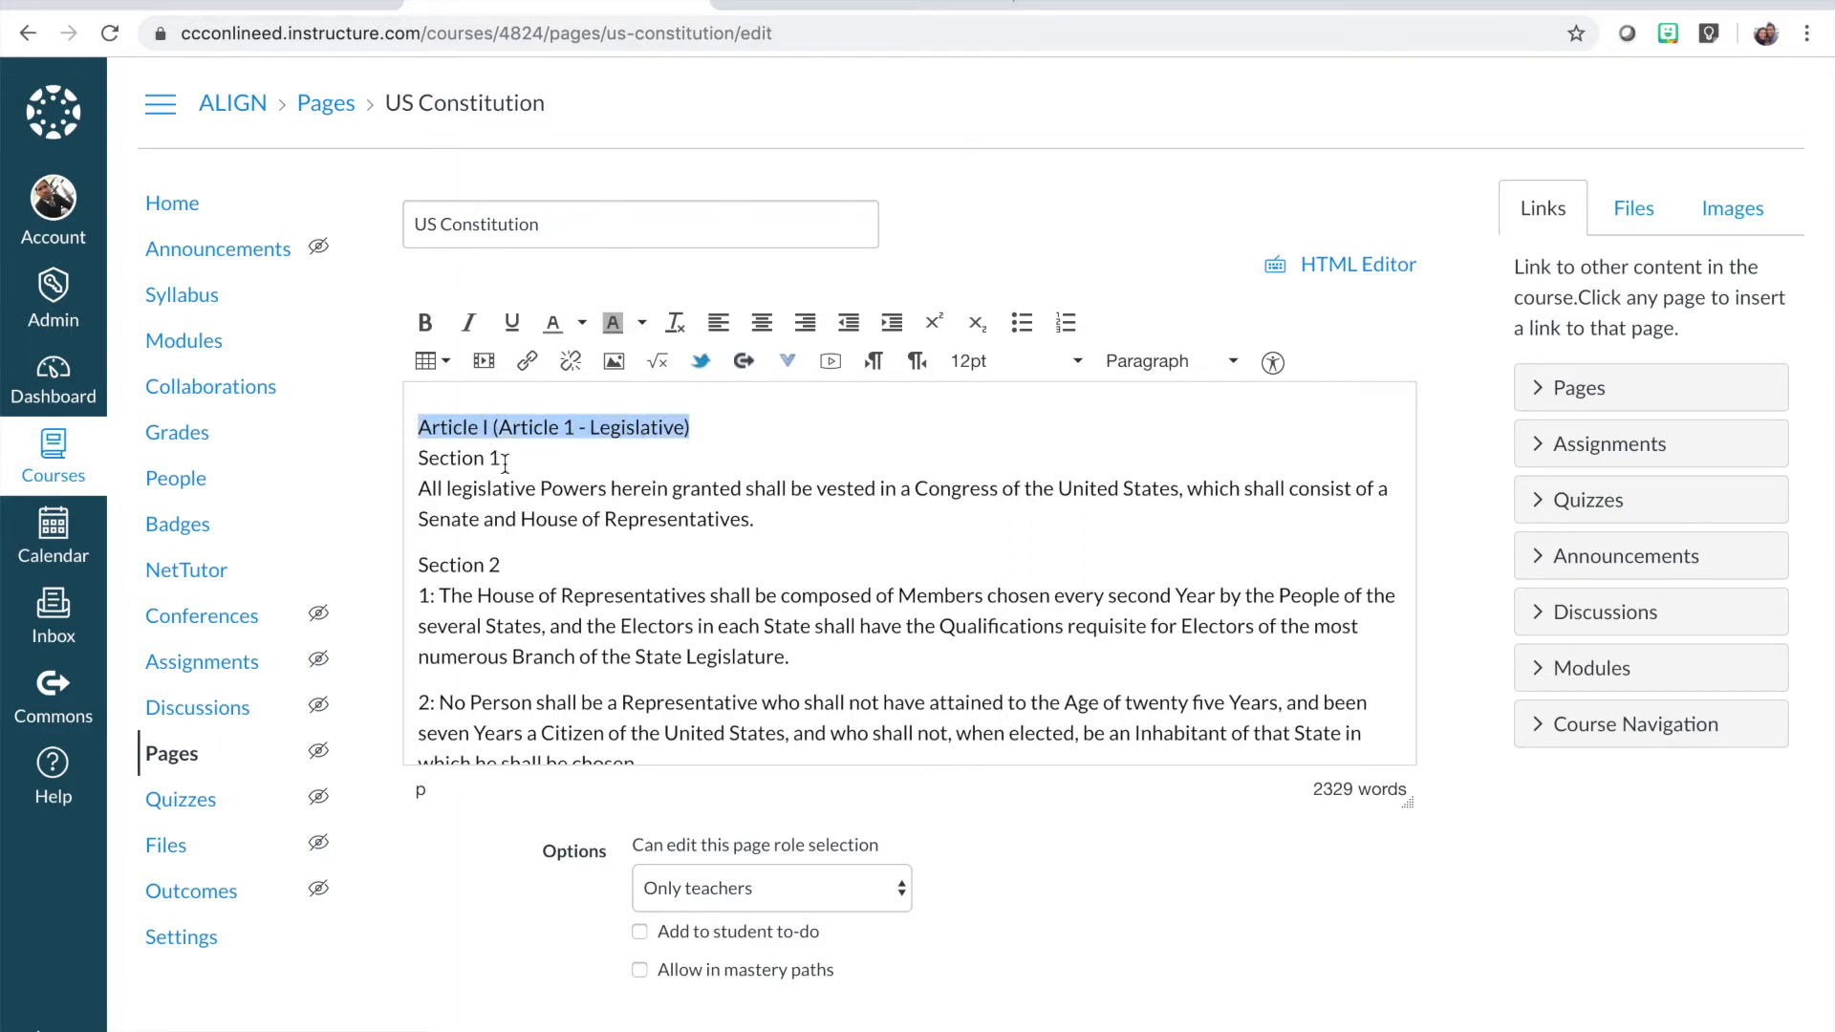
{"action": "left_click_drag", "start_coordinate": [501, 458], "coordinate": [409, 458]}
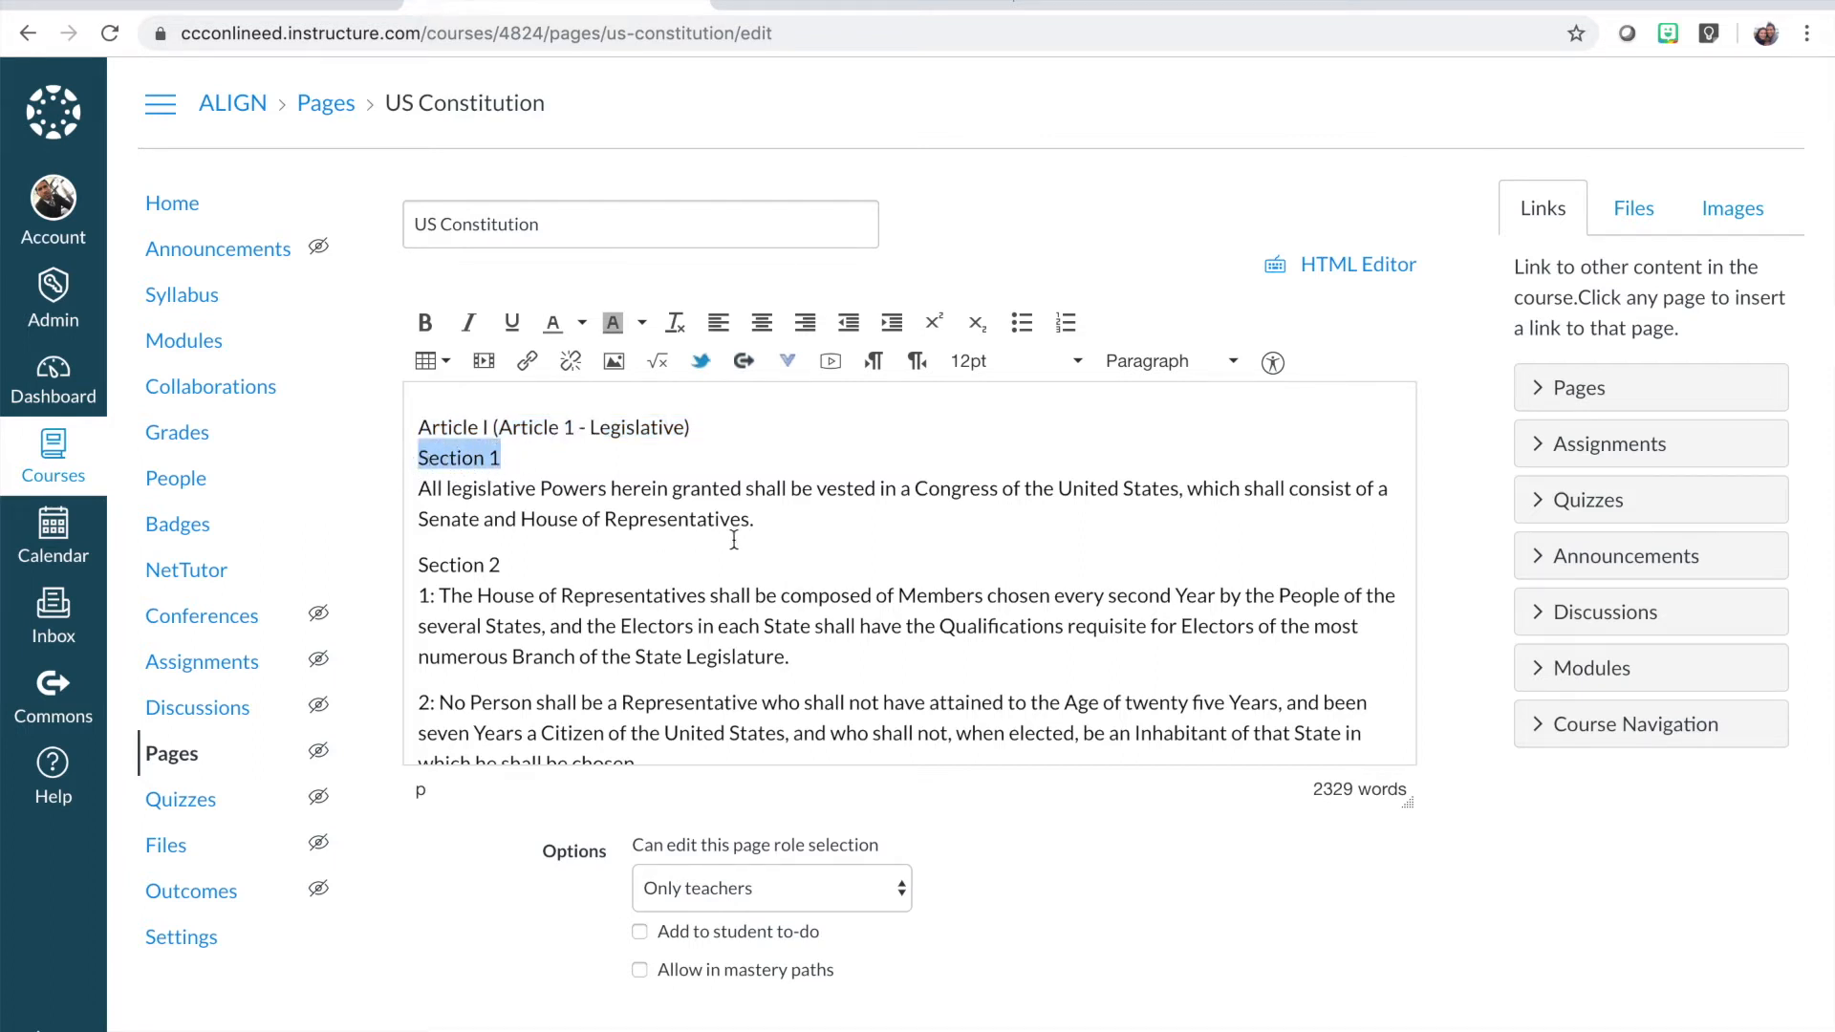
{"action": "left_click_drag", "start_coordinate": [755, 520], "coordinate": [389, 496]}
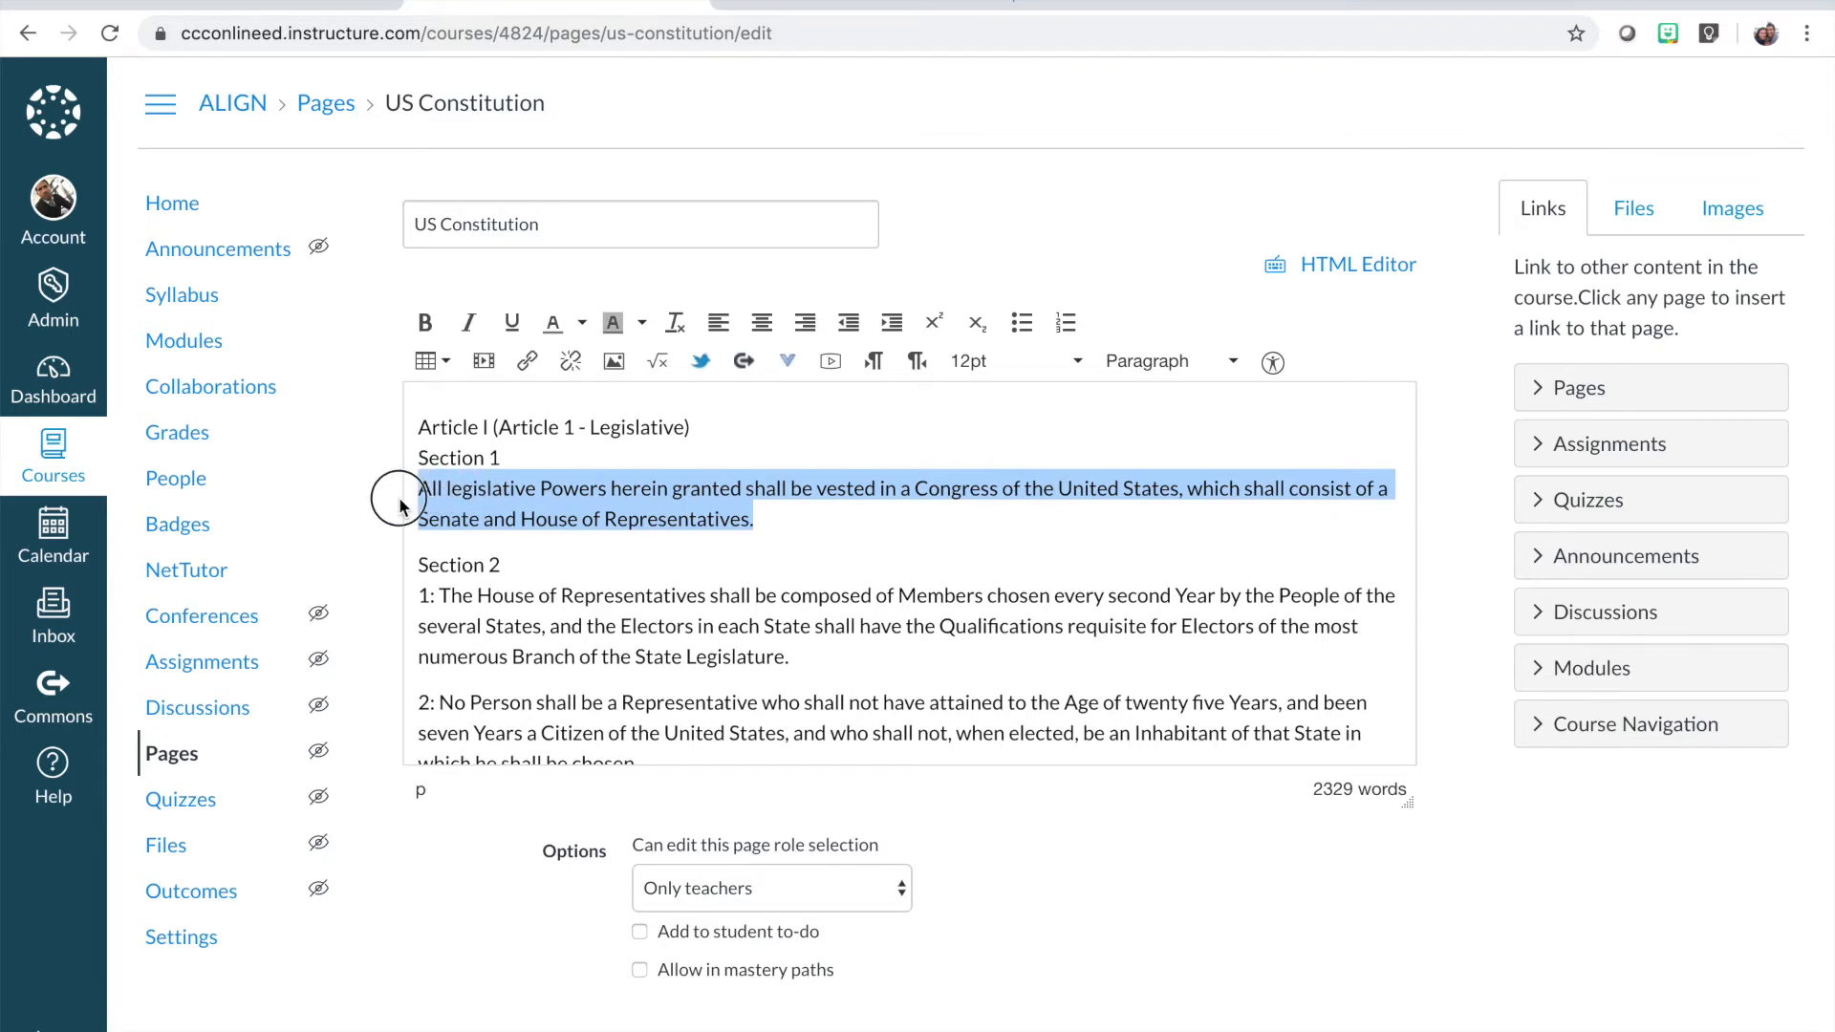
{"action": "left_click", "coordinate": [489, 537]}
{"action": "left_click", "coordinate": [510, 564]}
{"action": "left_click_drag", "start_coordinate": [510, 564], "coordinate": [789, 672]}
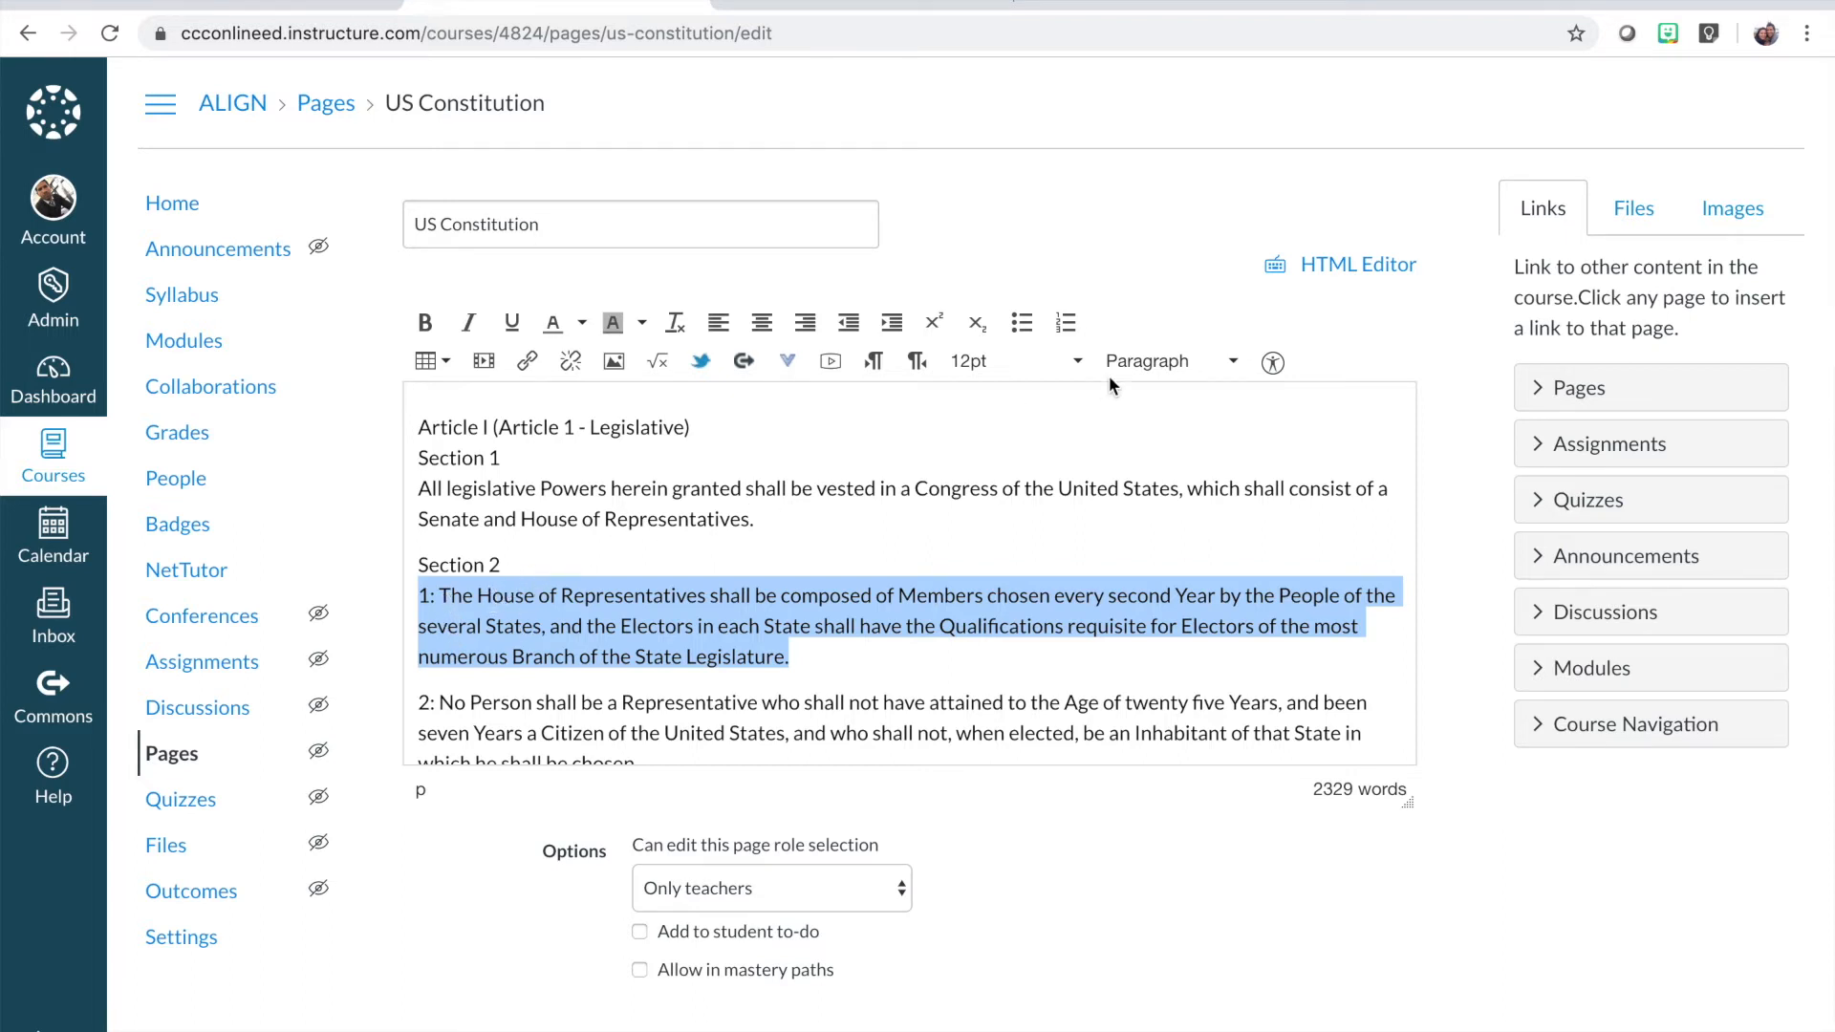
Inspect the page's HTML source for the paragraph and line-break tags around the Article I, Section 1 and Section 2 text.
{"action": "left_click", "coordinate": [1358, 264]}
{"action": "scroll", "coordinate": [958, 502], "scroll_direction": "up", "scroll_amount": 15}
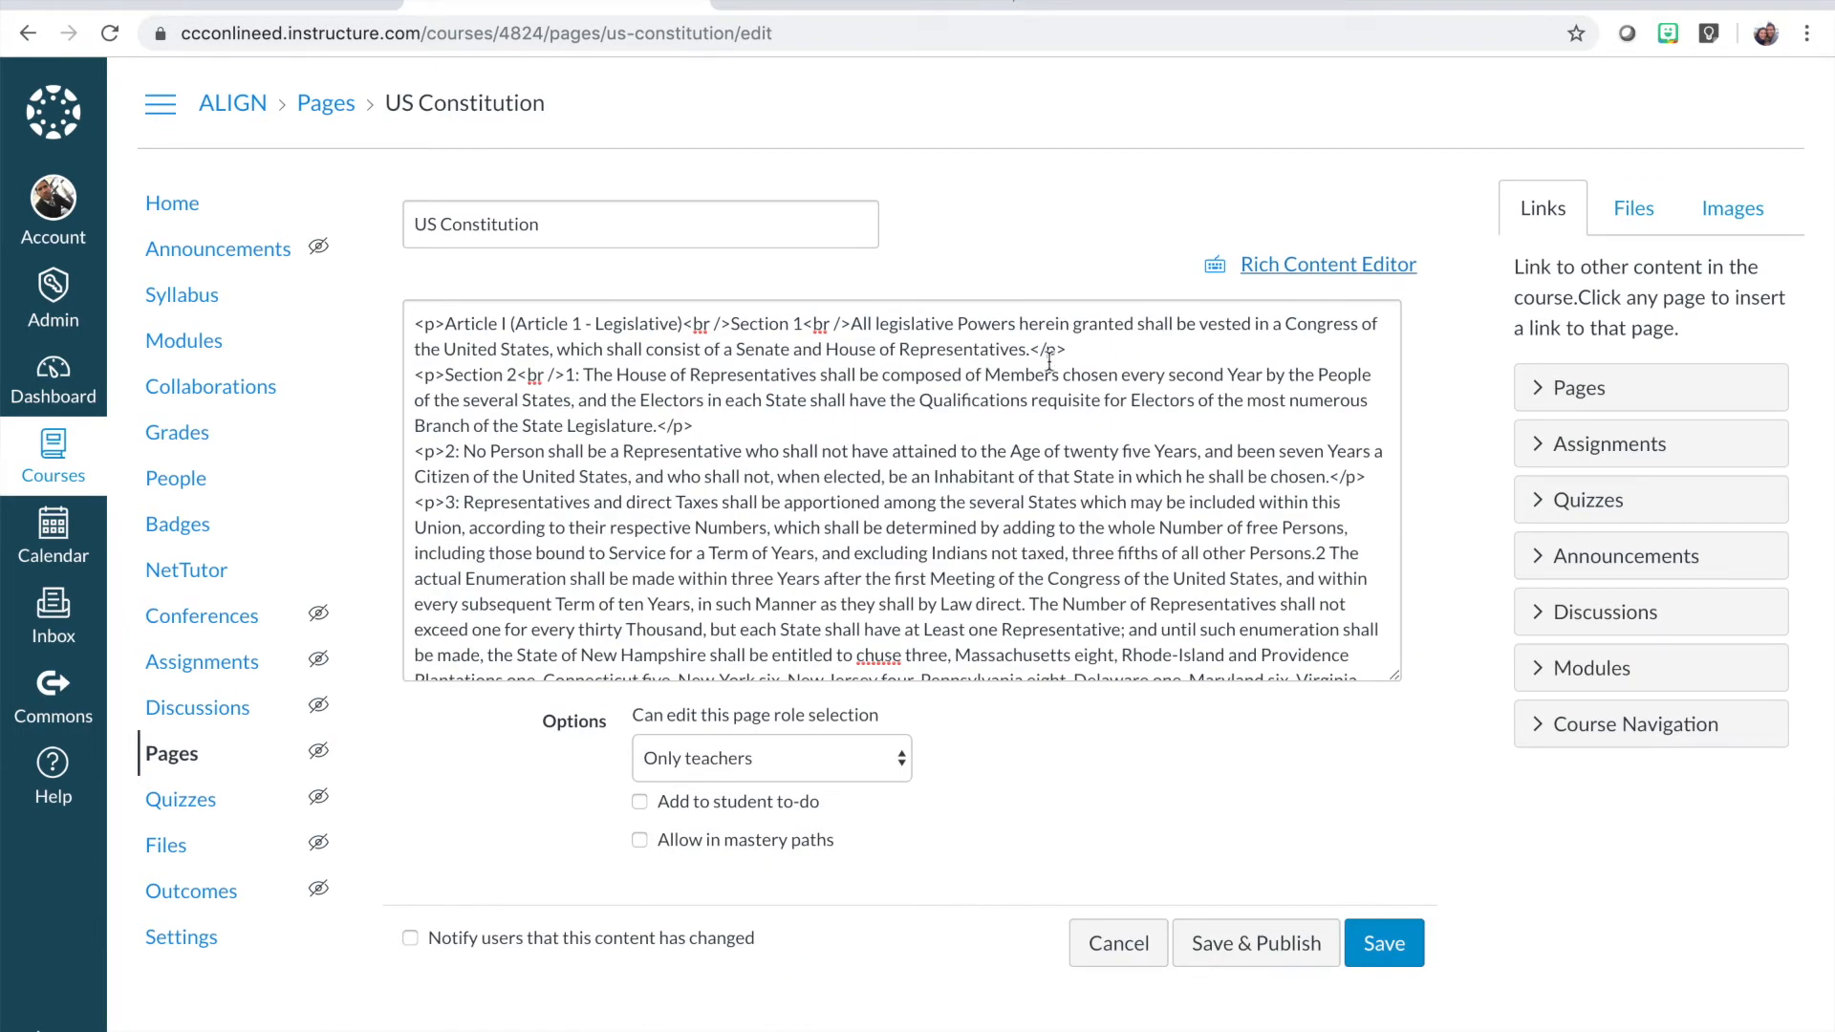
{"action": "left_click_drag", "start_coordinate": [1072, 354], "coordinate": [444, 324]}
{"action": "left_click", "coordinate": [444, 323]}
{"action": "left_click", "coordinate": [415, 324]}
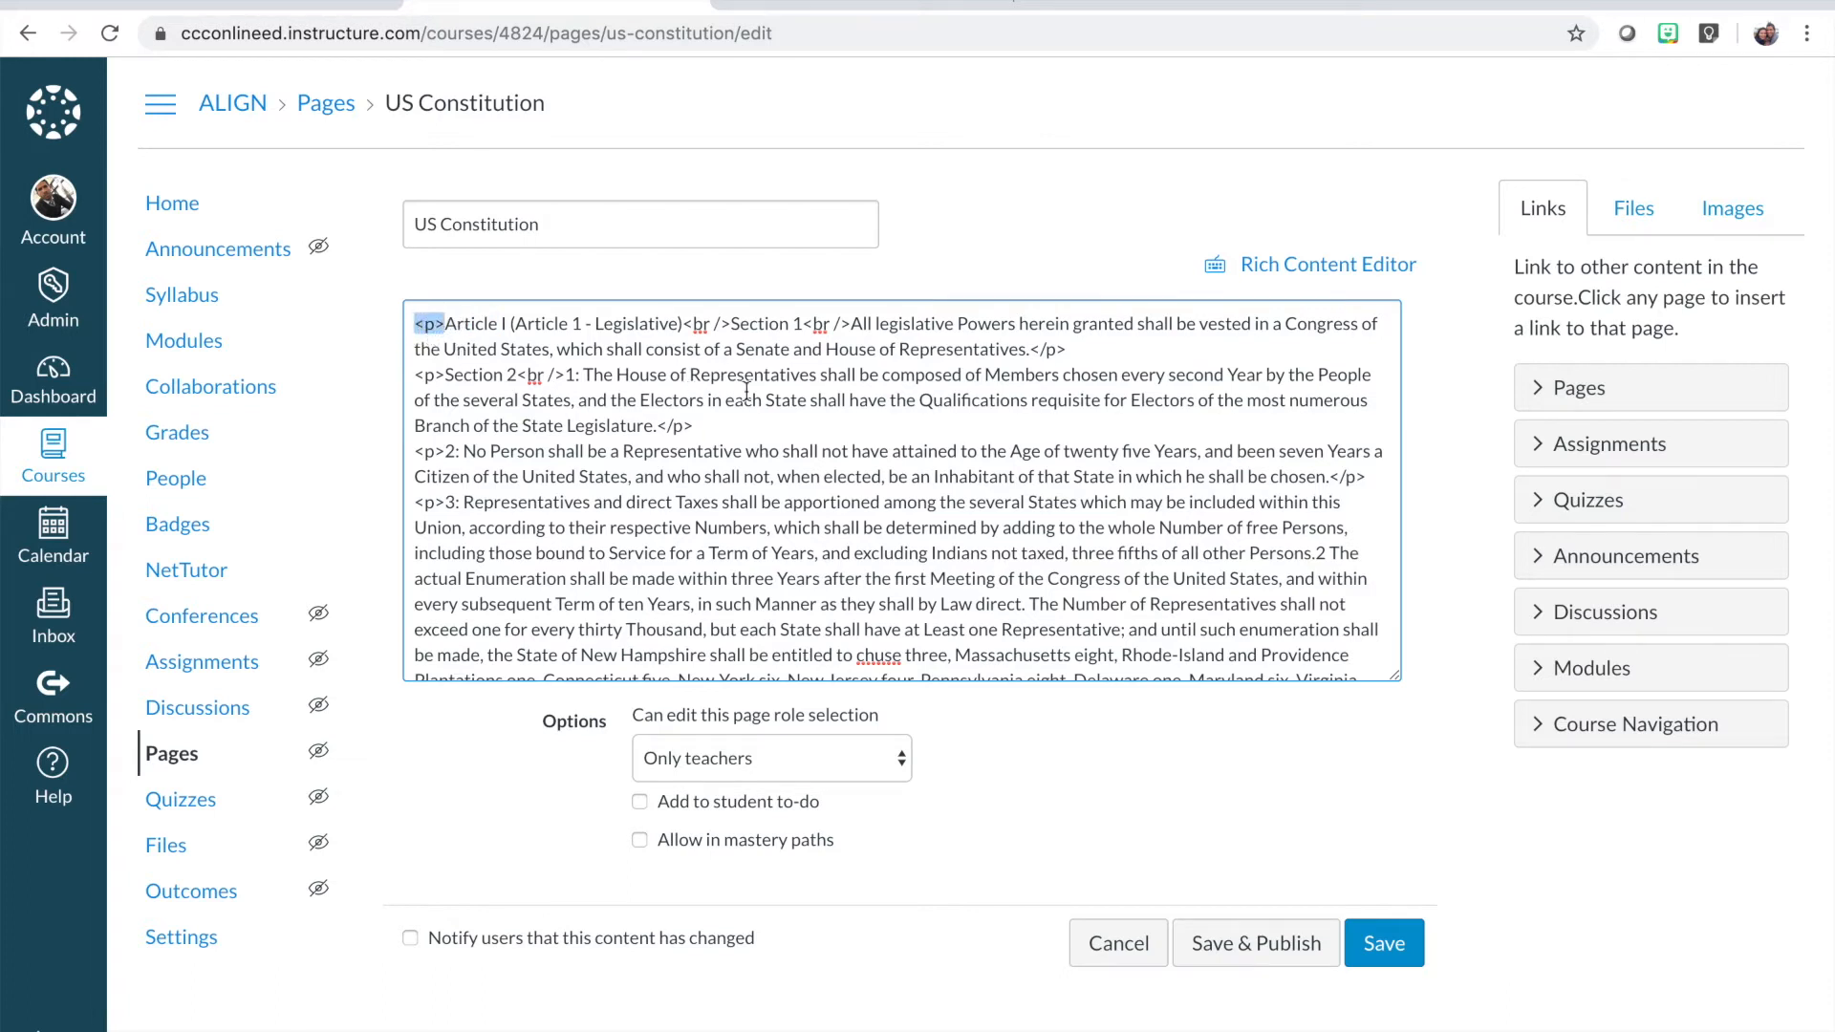
{"action": "left_click_drag", "start_coordinate": [1072, 353], "coordinate": [1031, 352]}
{"action": "left_click_drag", "start_coordinate": [1072, 350], "coordinate": [423, 321]}
{"action": "left_click_drag", "start_coordinate": [694, 426], "coordinate": [408, 380]}
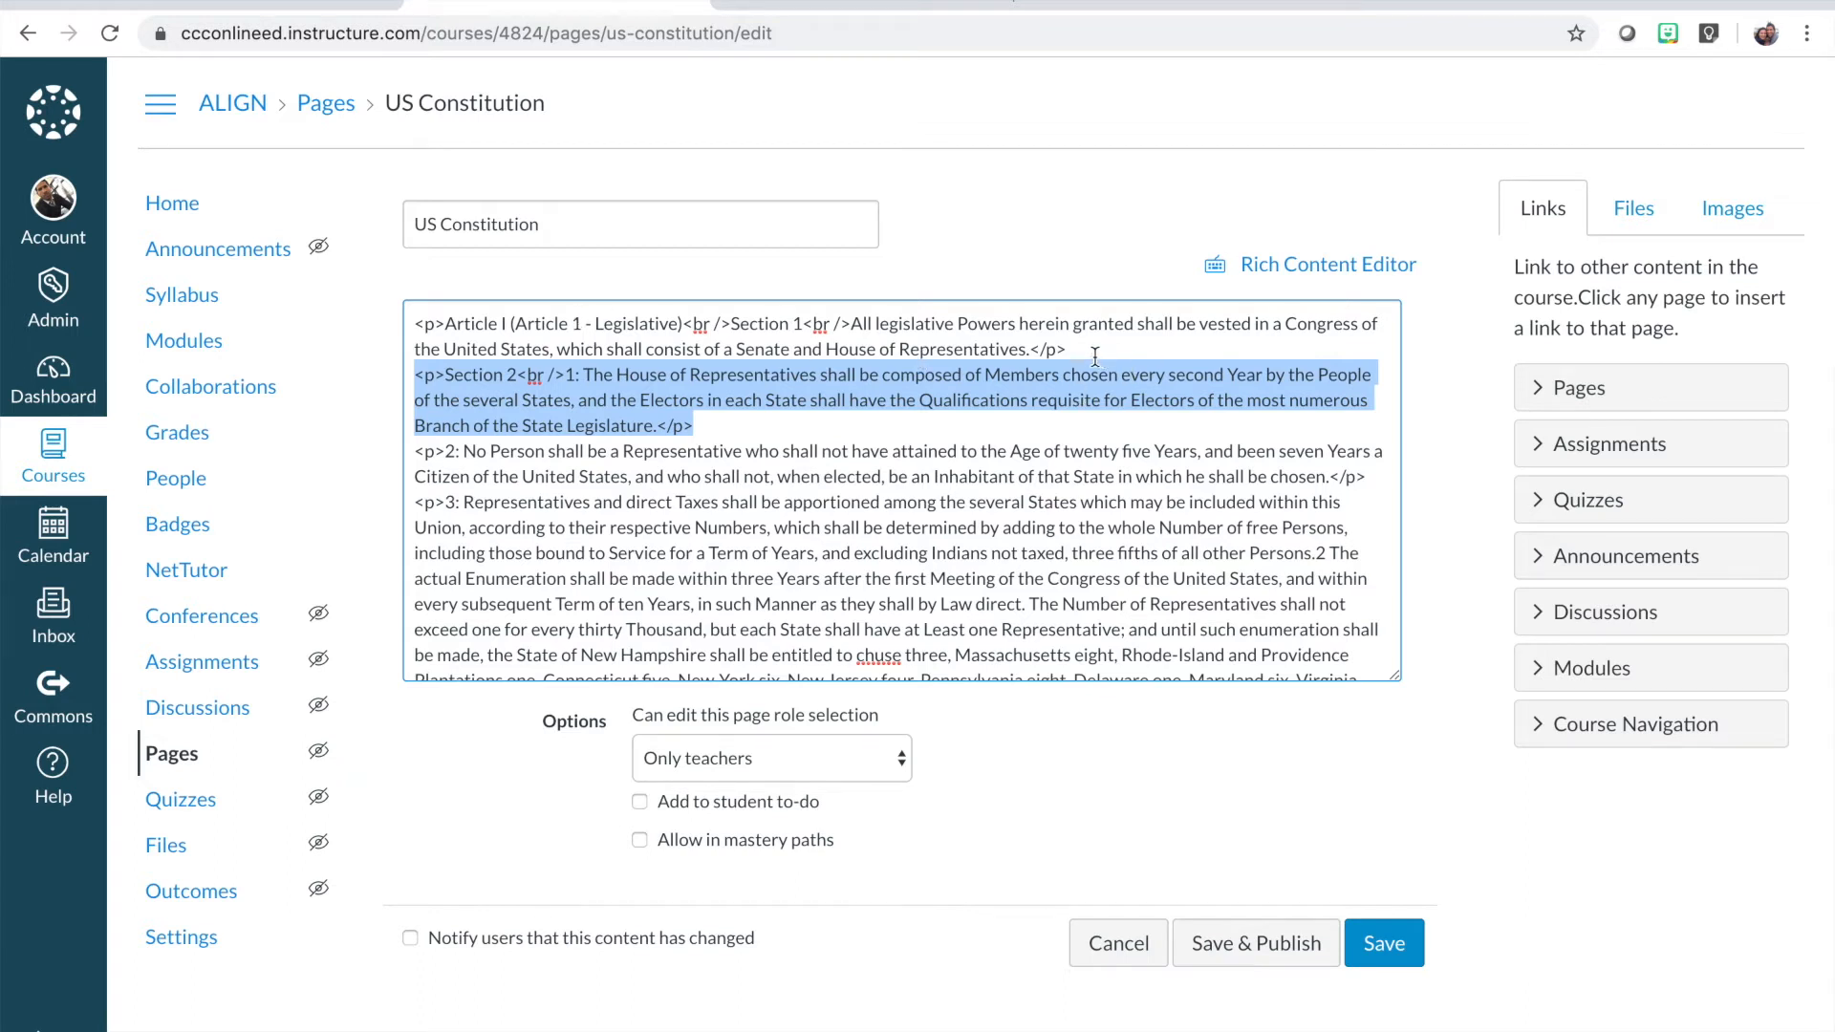
{"action": "left_click_drag", "start_coordinate": [1070, 346], "coordinate": [409, 321]}
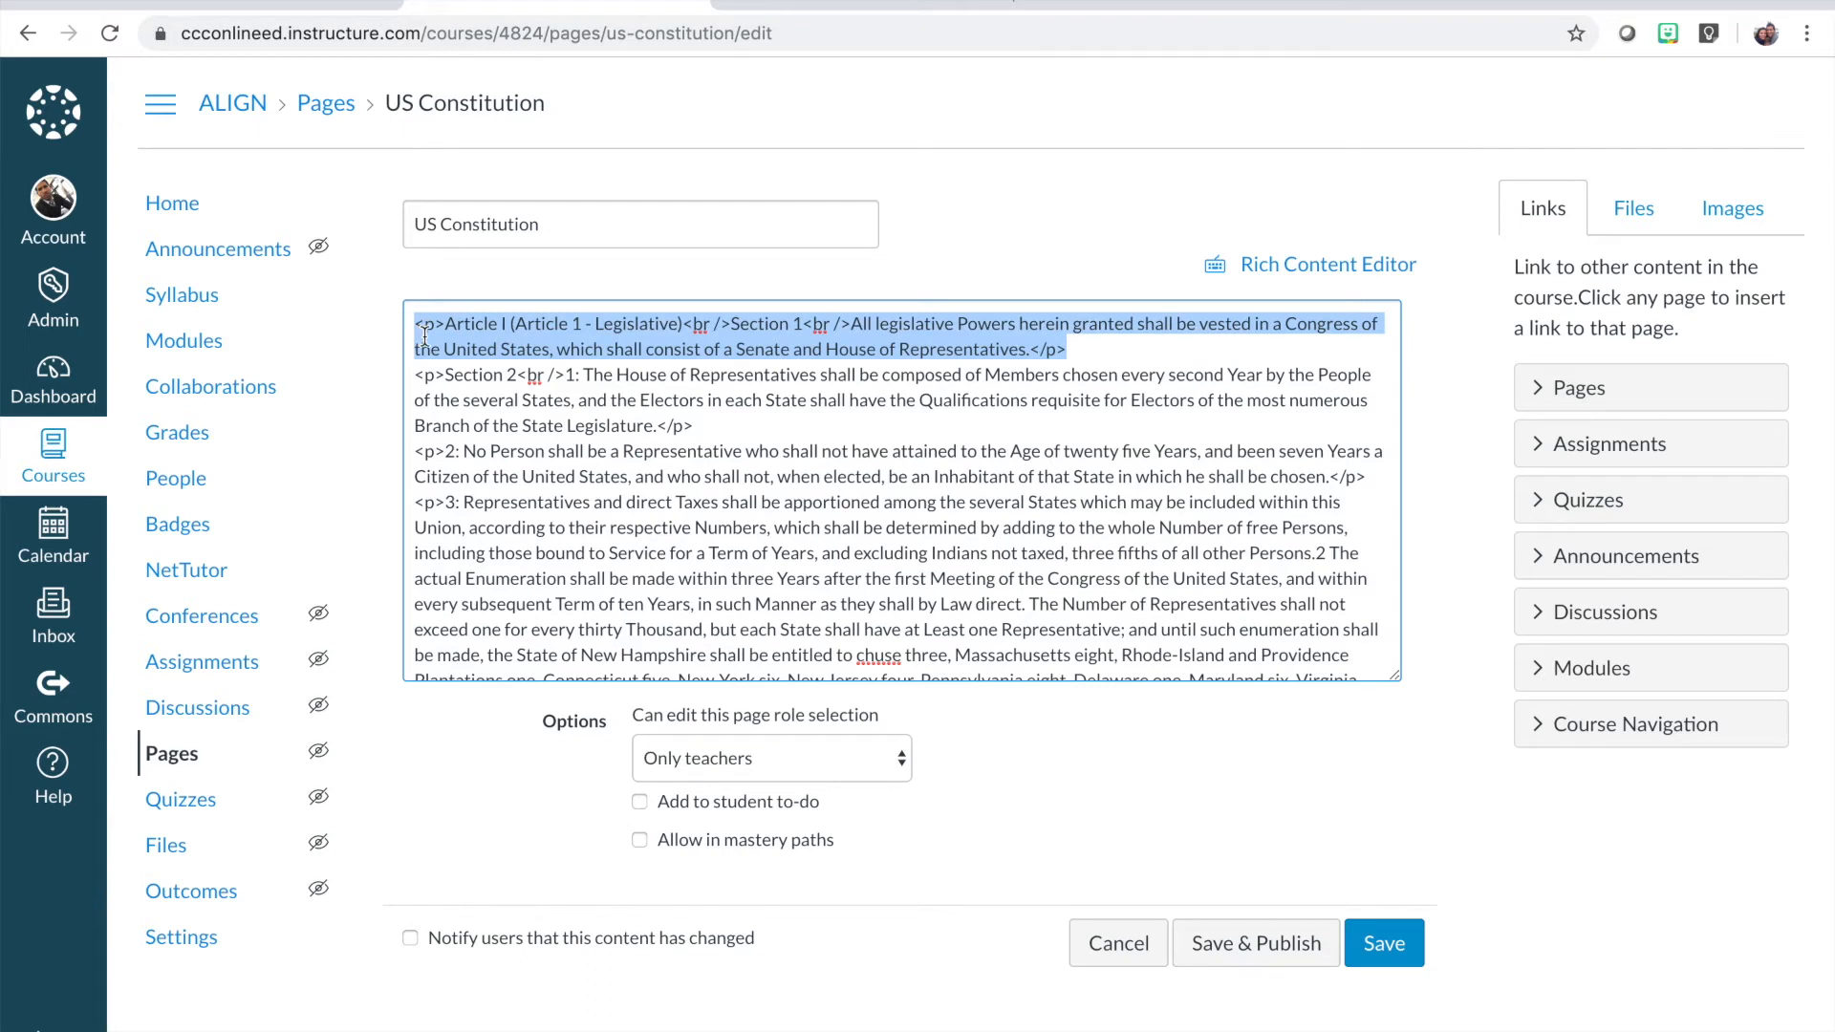
{"action": "left_click", "coordinate": [677, 323]}
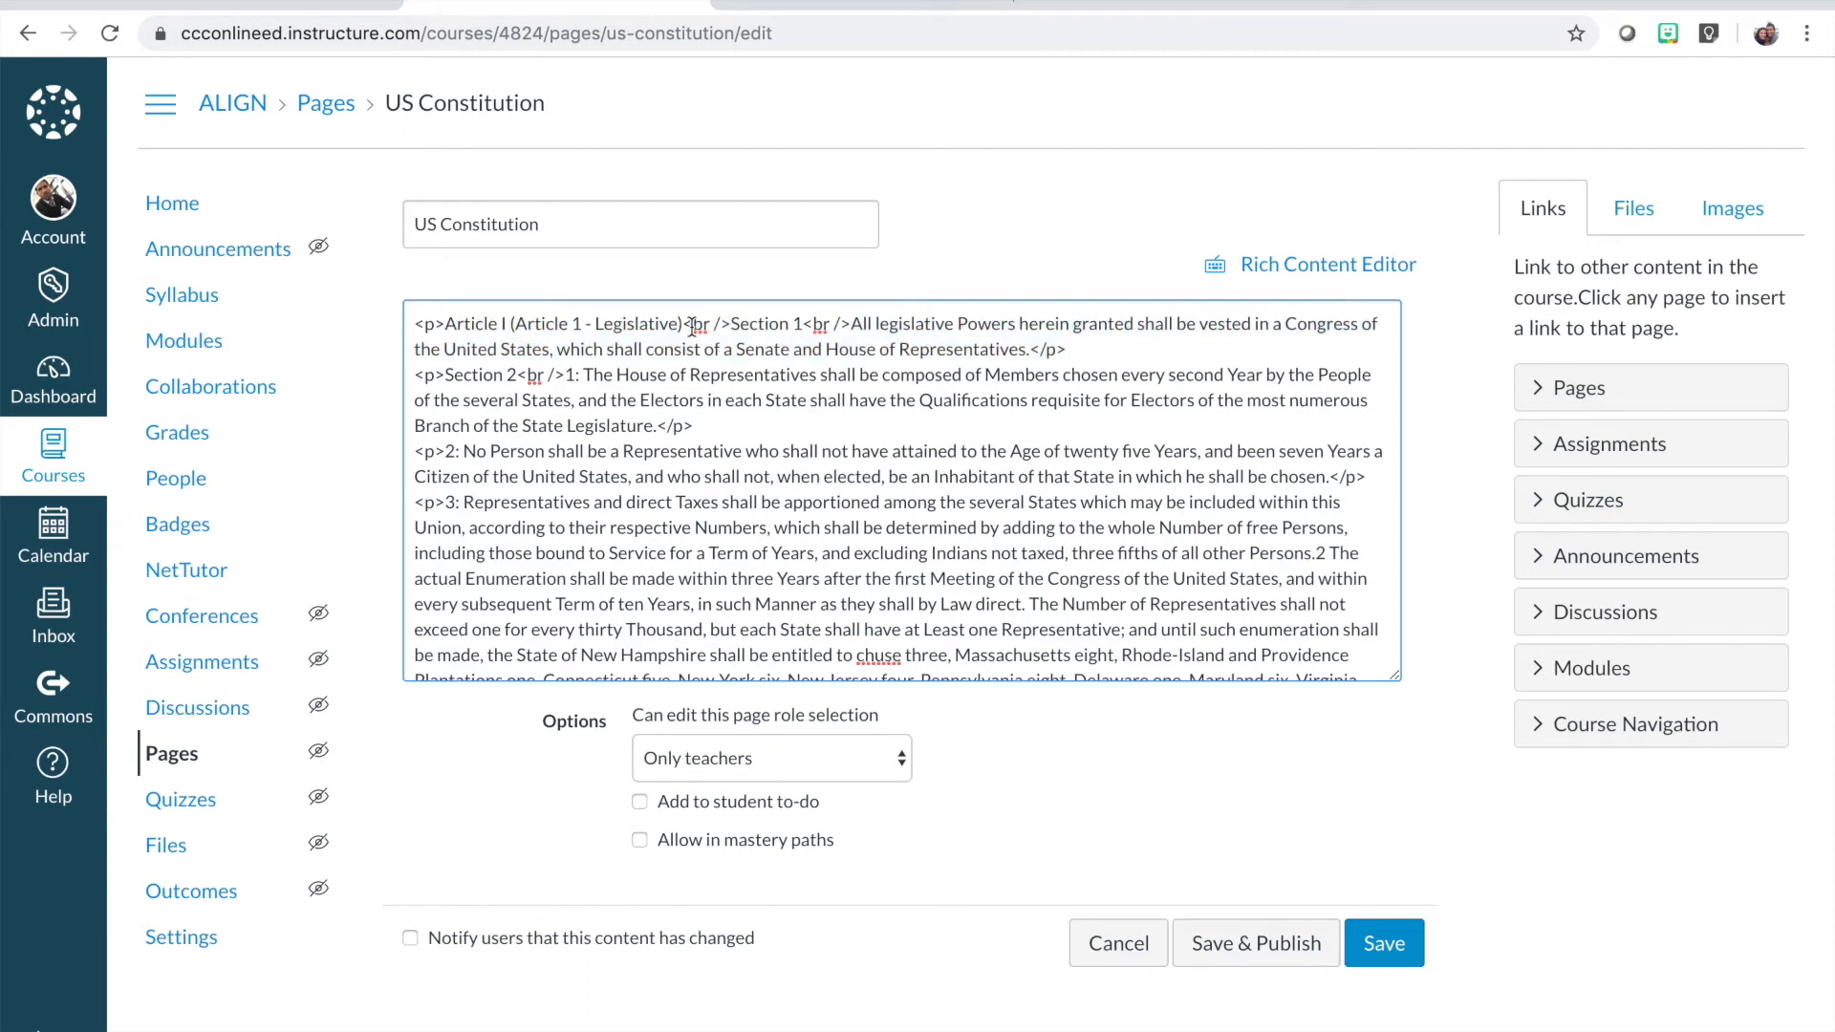
{"action": "type", "text": ")"}
{"action": "left_click_drag", "start_coordinate": [684, 323], "coordinate": [732, 323]}
{"action": "left_click", "coordinate": [854, 323]}
{"action": "left_click_drag", "start_coordinate": [853, 323], "coordinate": [1029, 349]}
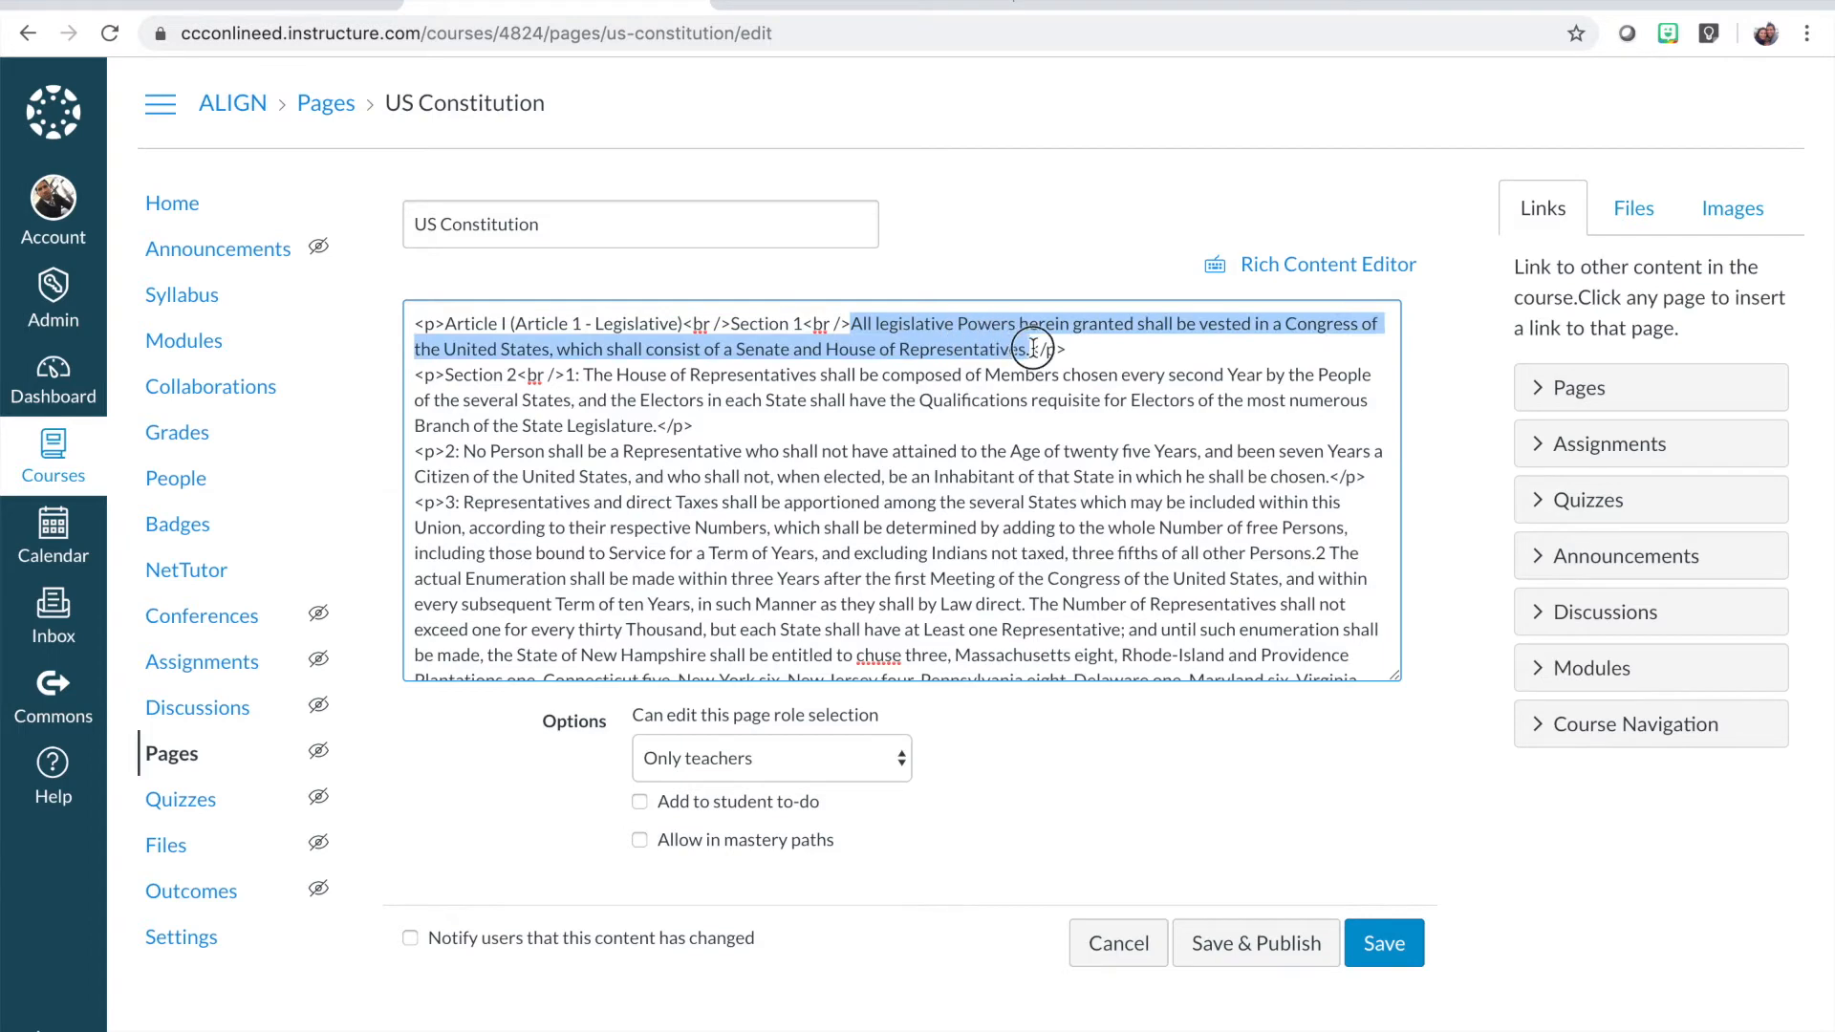
Back in the rich content view, split the Article I title, the Section 1 line and its body text into separate paragraphs.
{"action": "left_click", "coordinate": [1271, 269]}
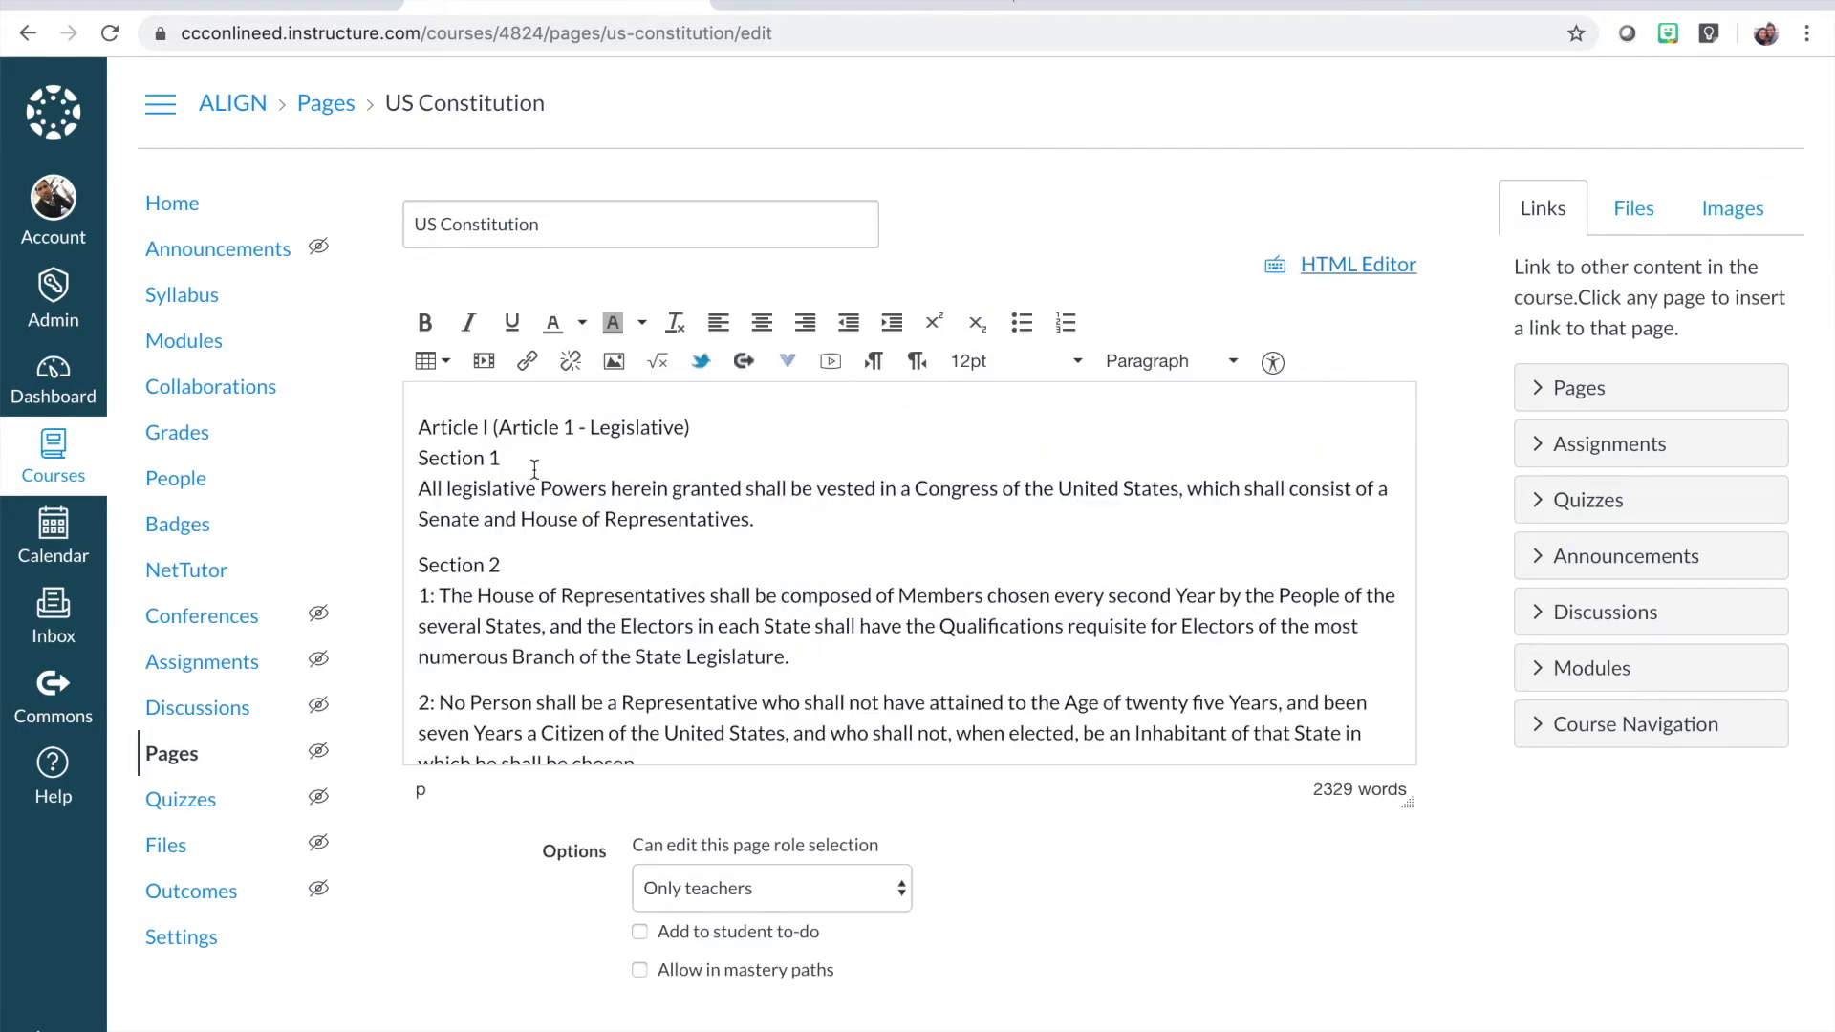
{"action": "left_click", "coordinate": [420, 458]}
{"action": "key", "text": "Return"}
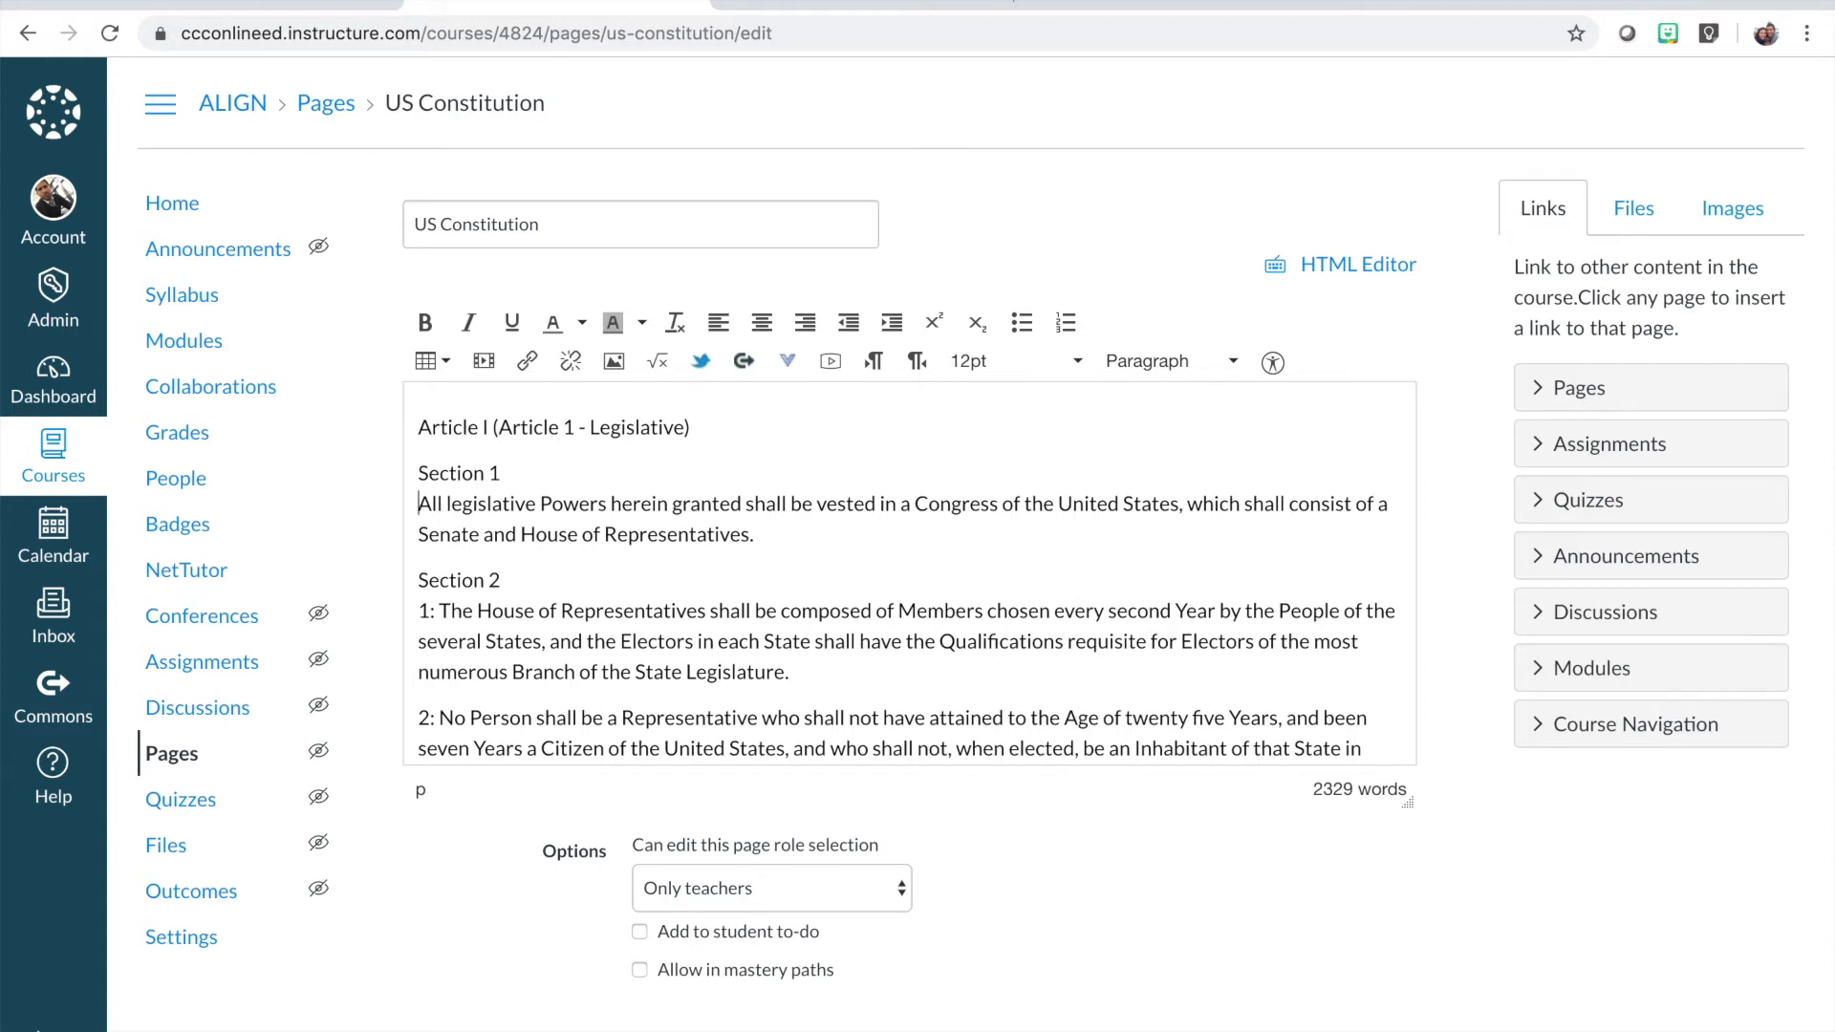
{"action": "key", "text": "Return"}
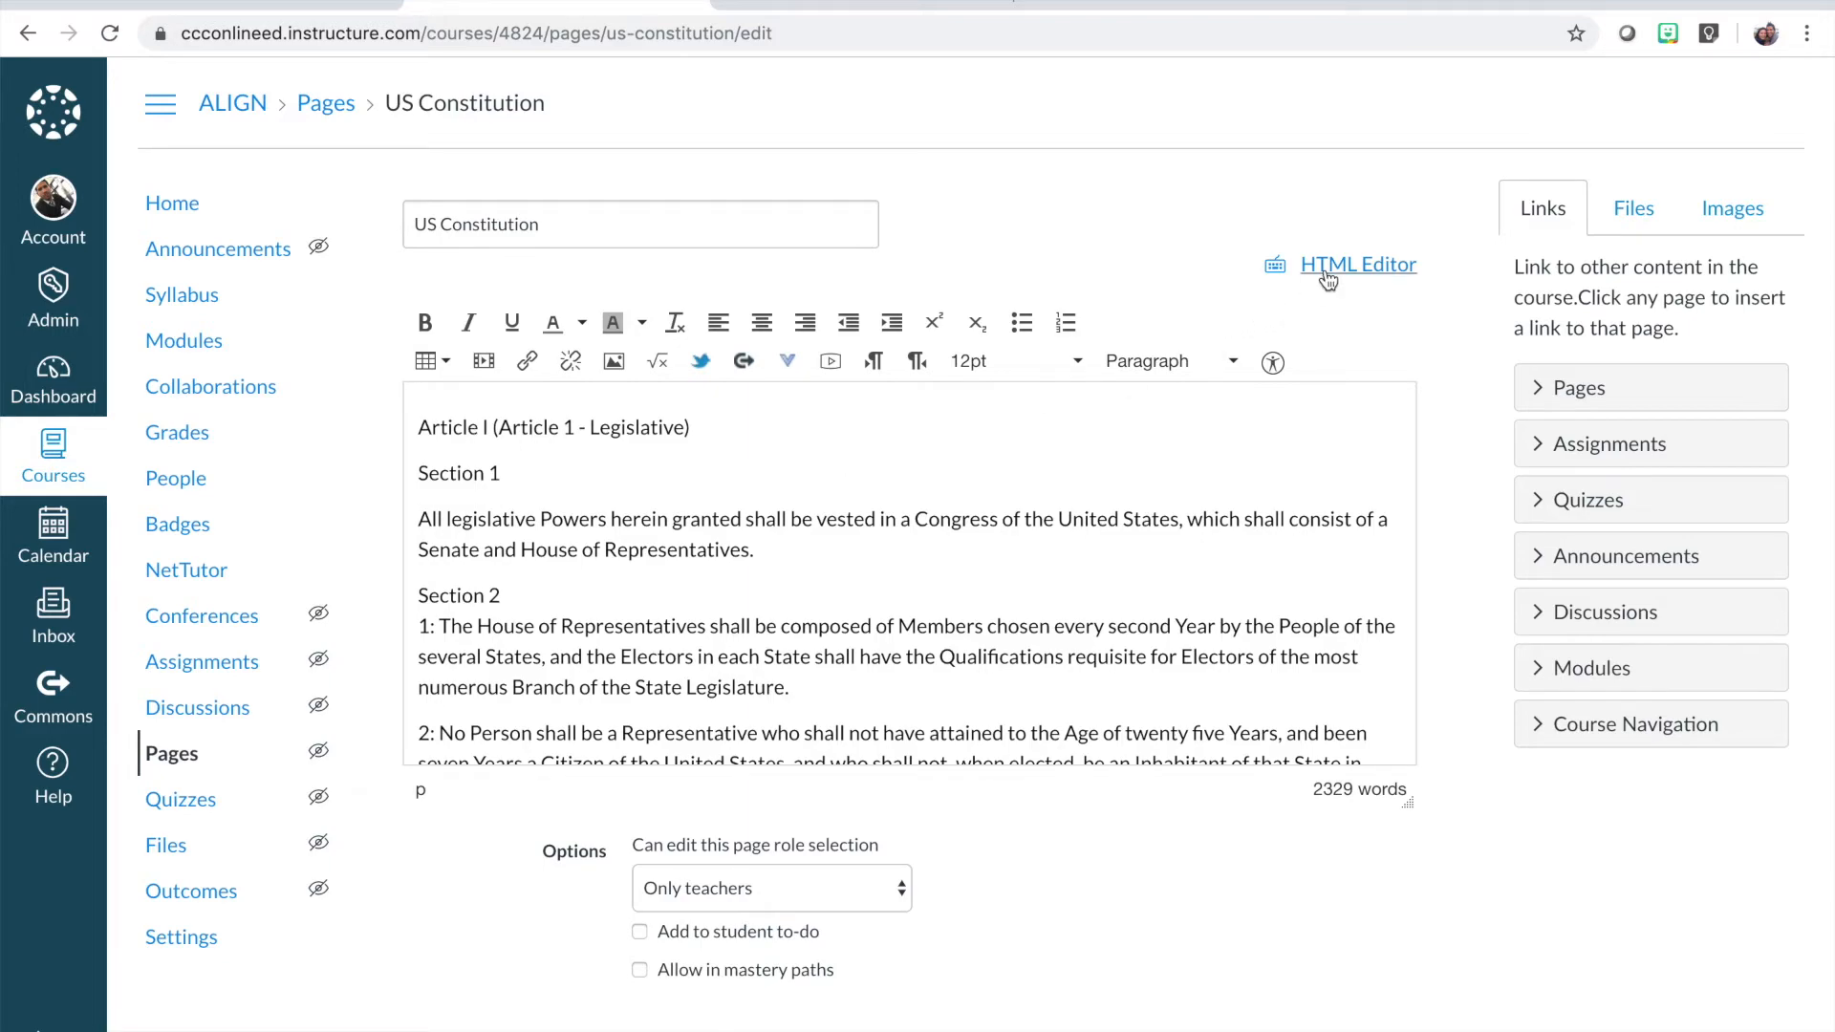
Check in the HTML source how the Article I title, the Section 1 line and its body text are tagged.
{"action": "left_click", "coordinate": [1357, 265]}
{"action": "scroll", "coordinate": [977, 489], "scroll_direction": "up", "scroll_amount": 15}
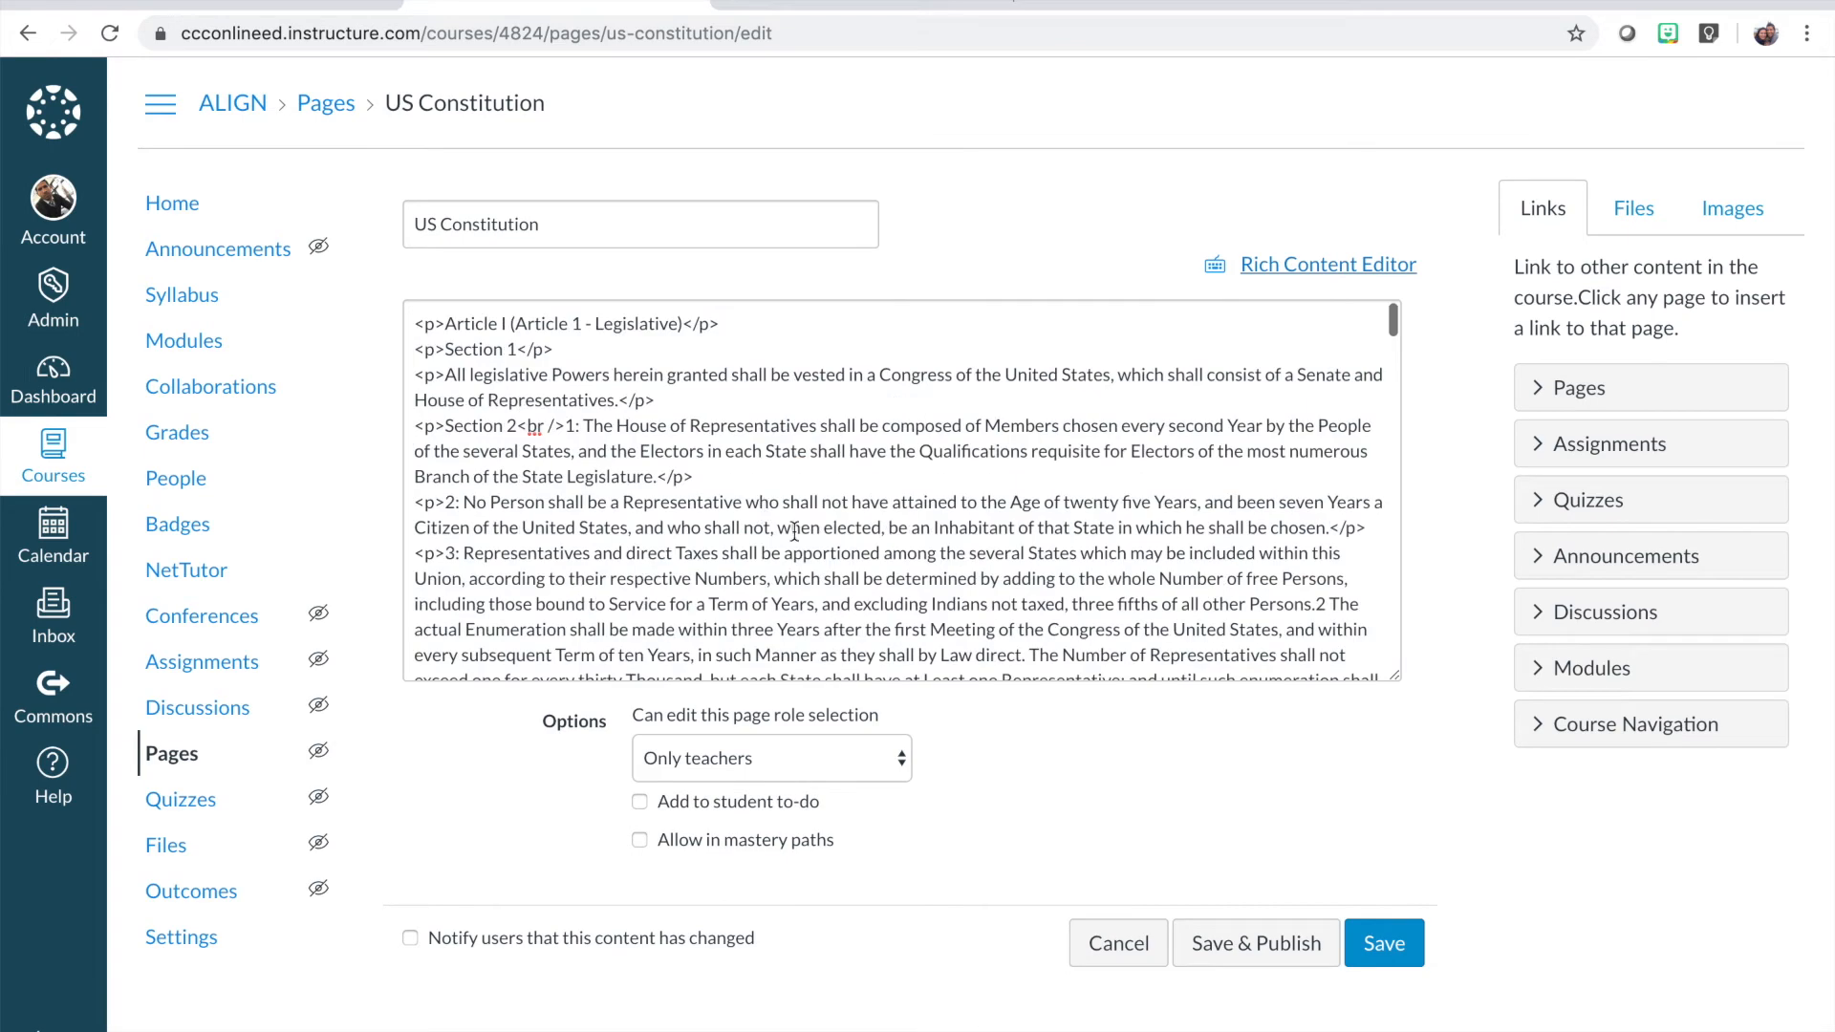
{"action": "left_click_drag", "start_coordinate": [413, 323], "coordinate": [498, 311]}
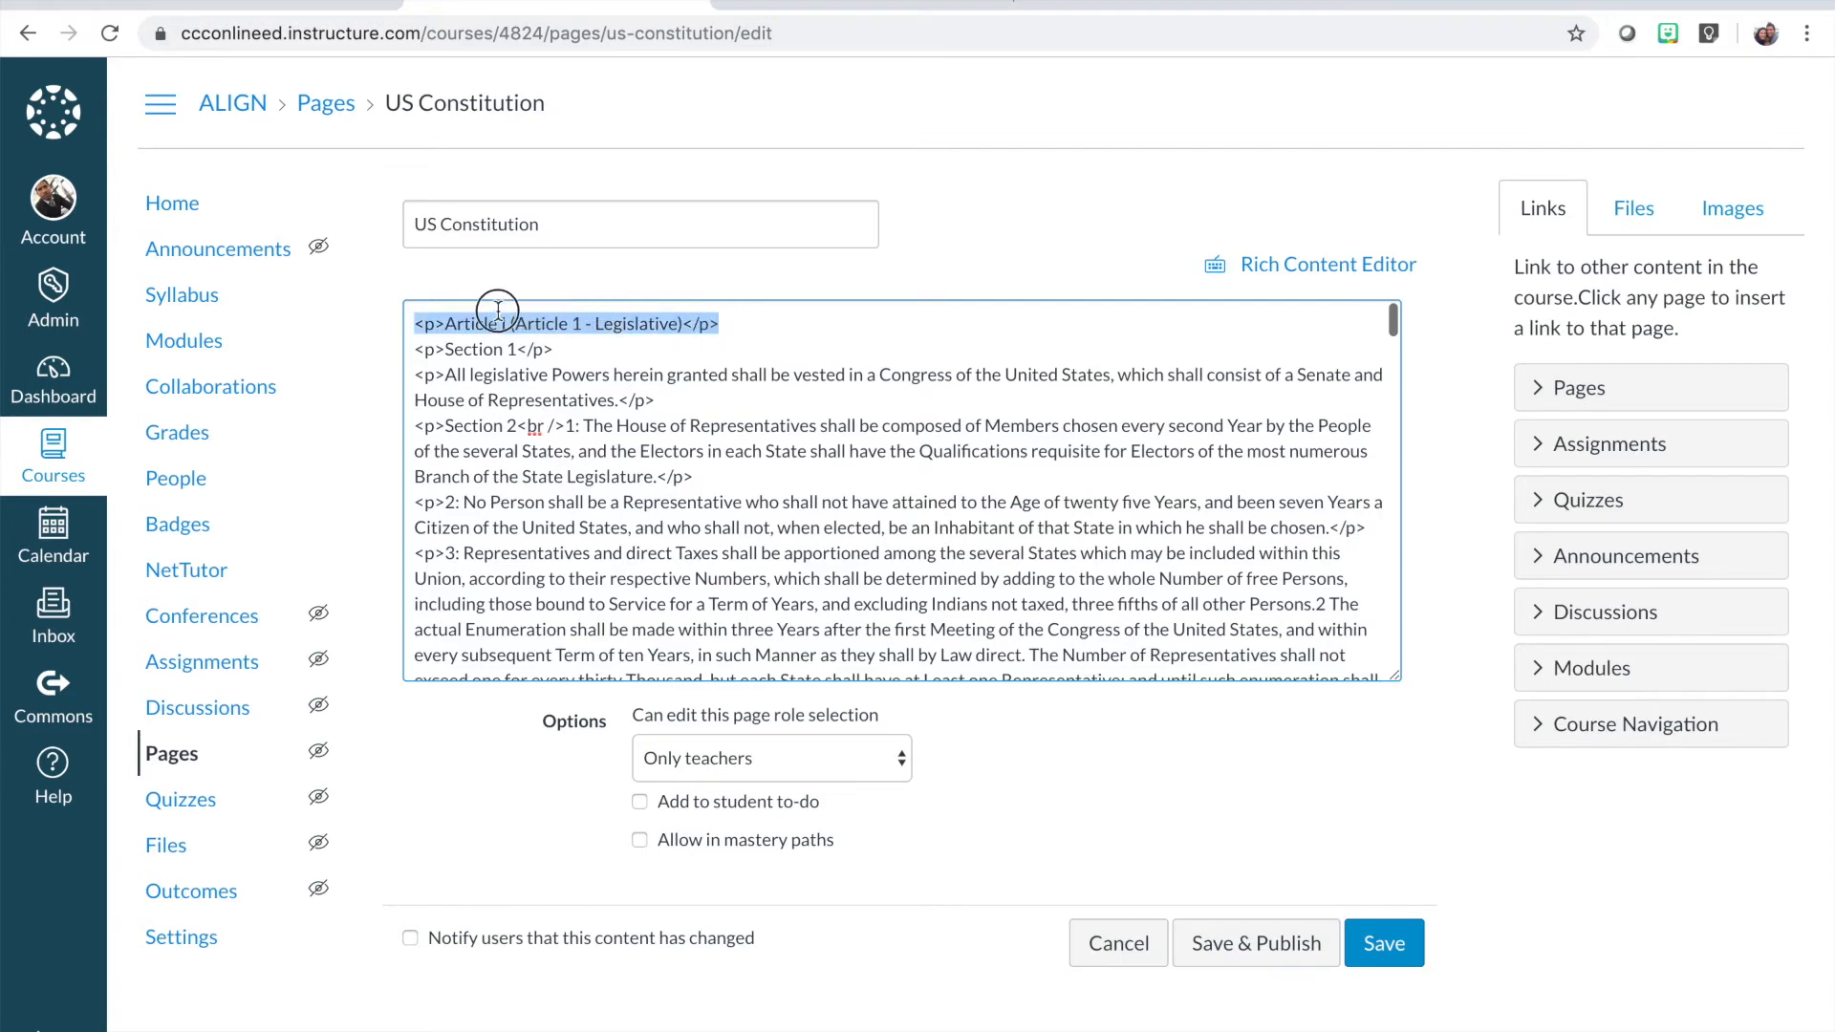
{"action": "left_click_drag", "start_coordinate": [559, 354], "coordinate": [406, 349]}
{"action": "left_click_drag", "start_coordinate": [666, 402], "coordinate": [407, 383]}
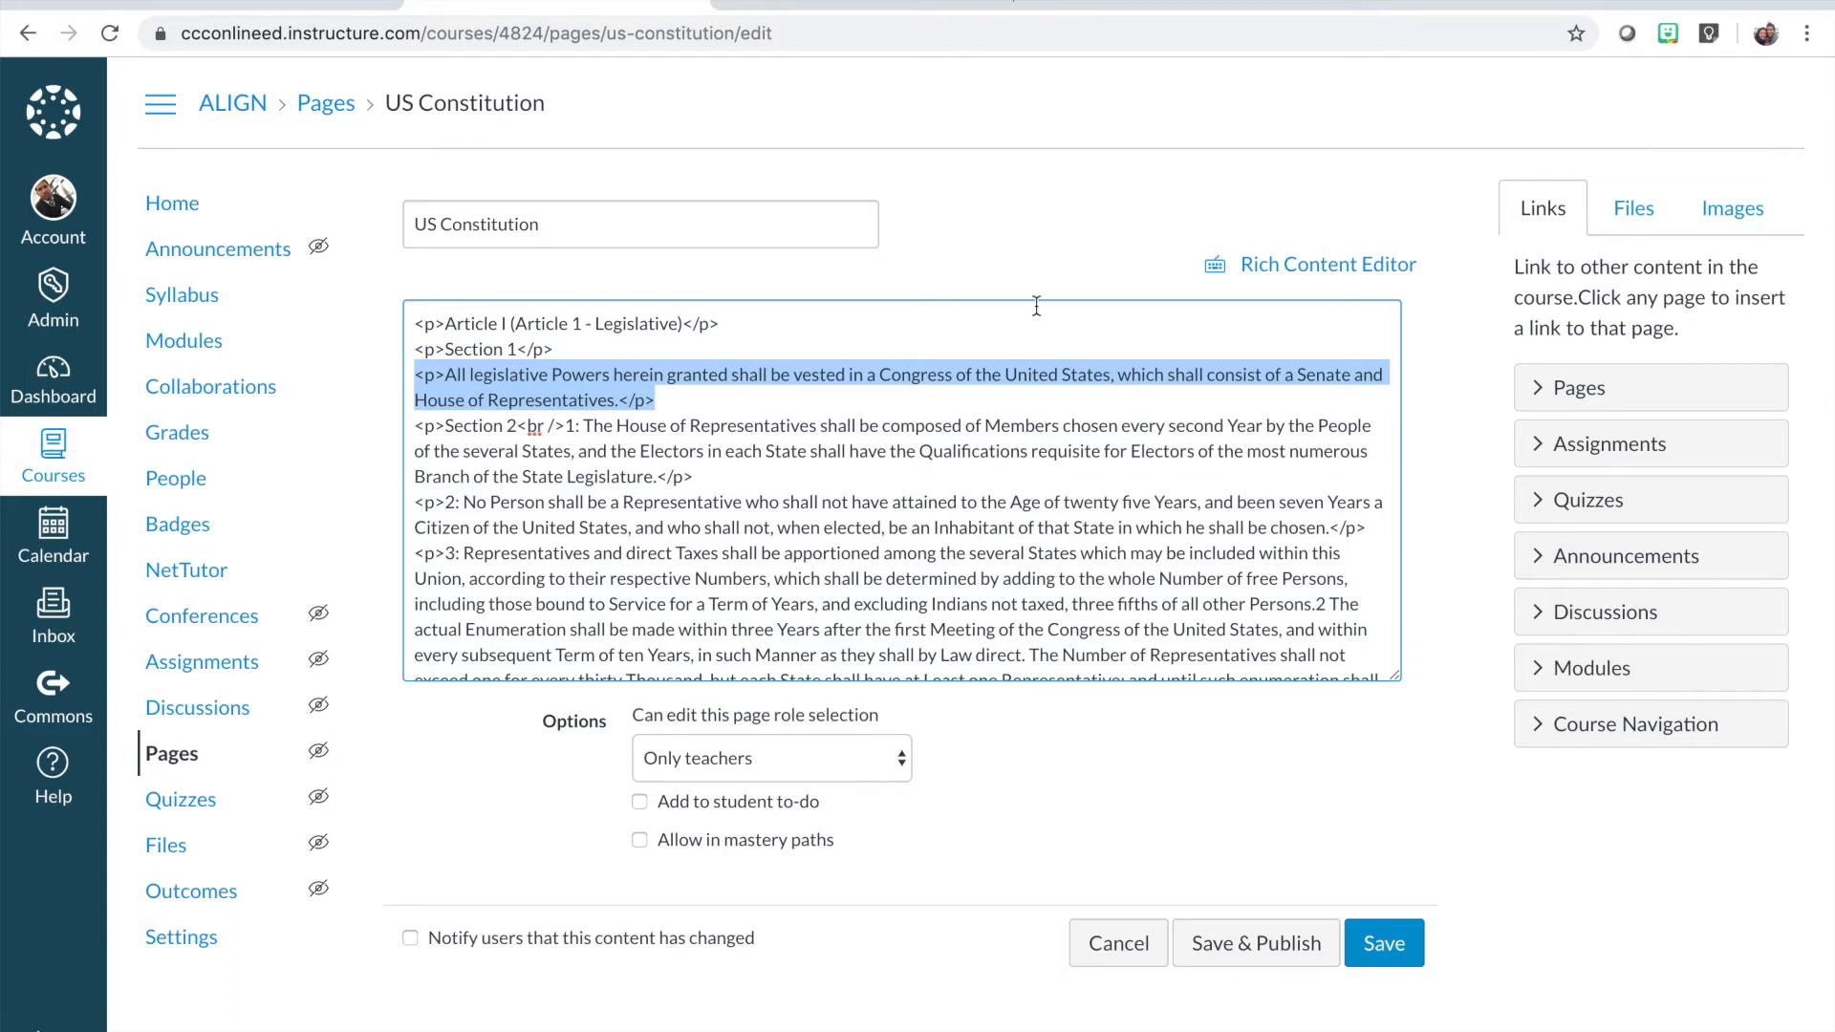
Return to the rich content view and format the Article I (Article 1 - Legislative) line as Header 2.
{"action": "left_click", "coordinate": [1350, 274]}
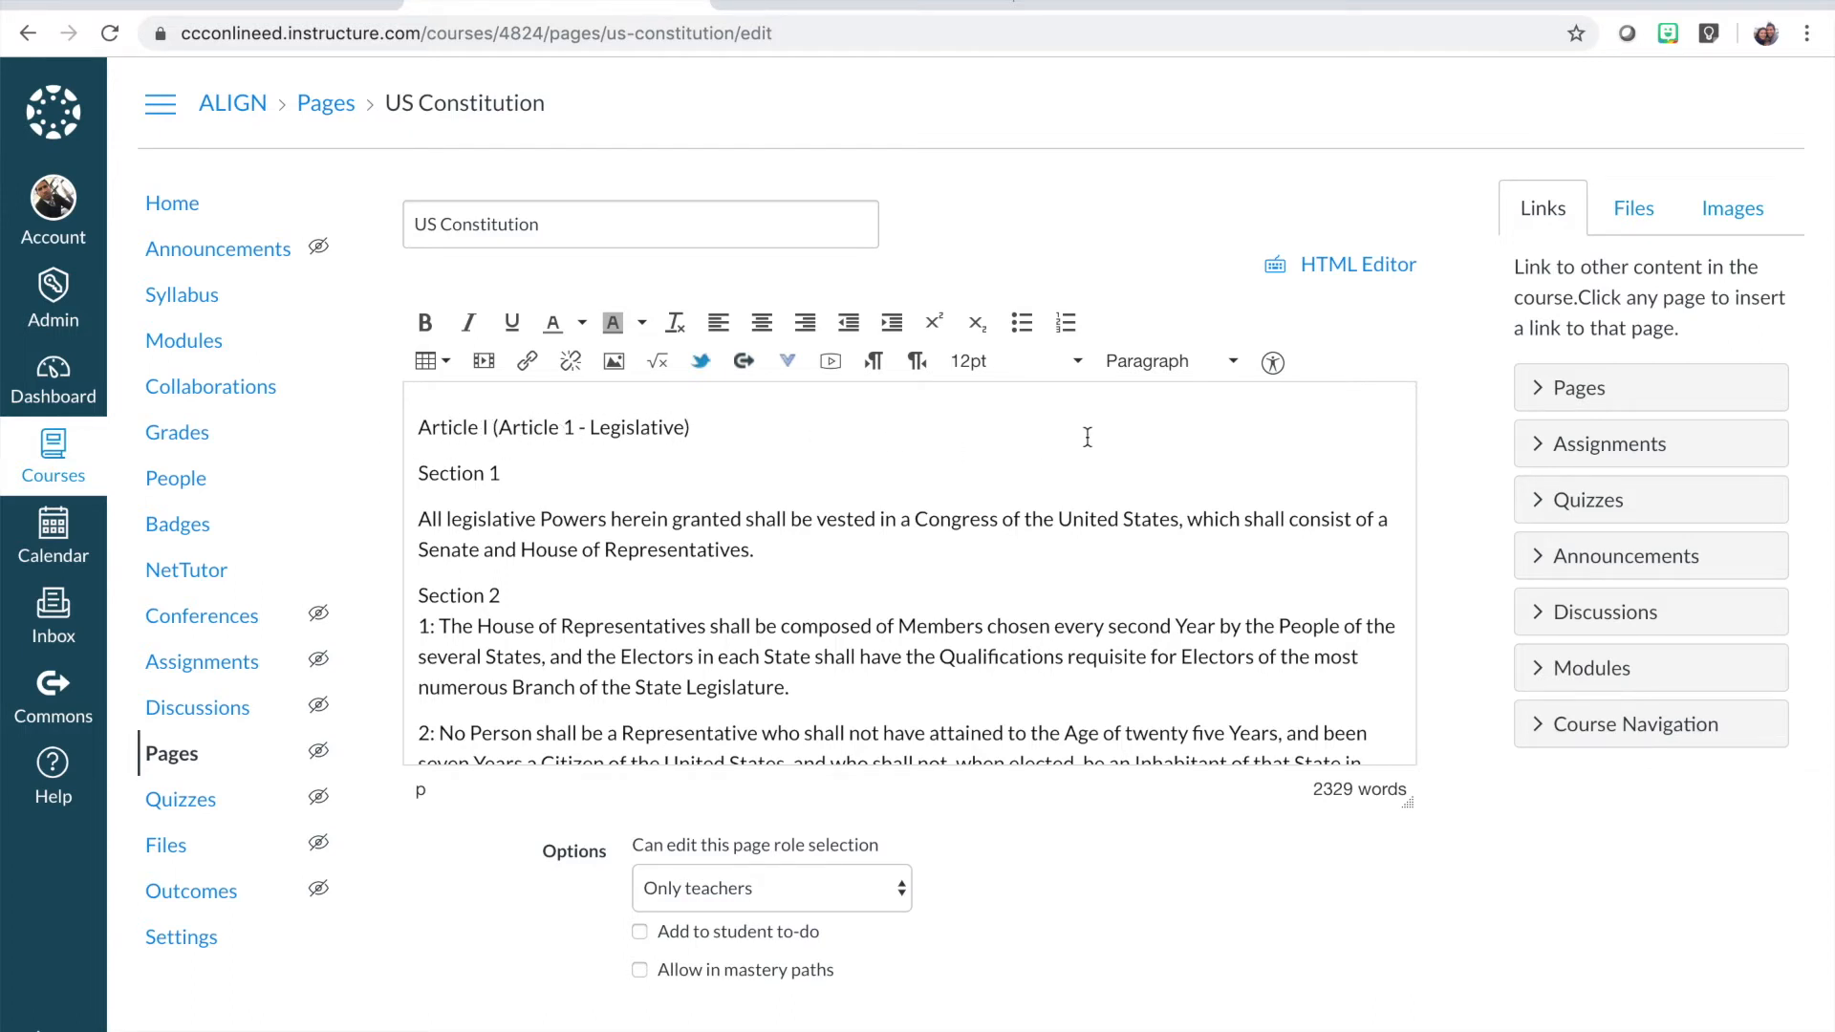
{"action": "left_click", "coordinate": [1168, 373]}
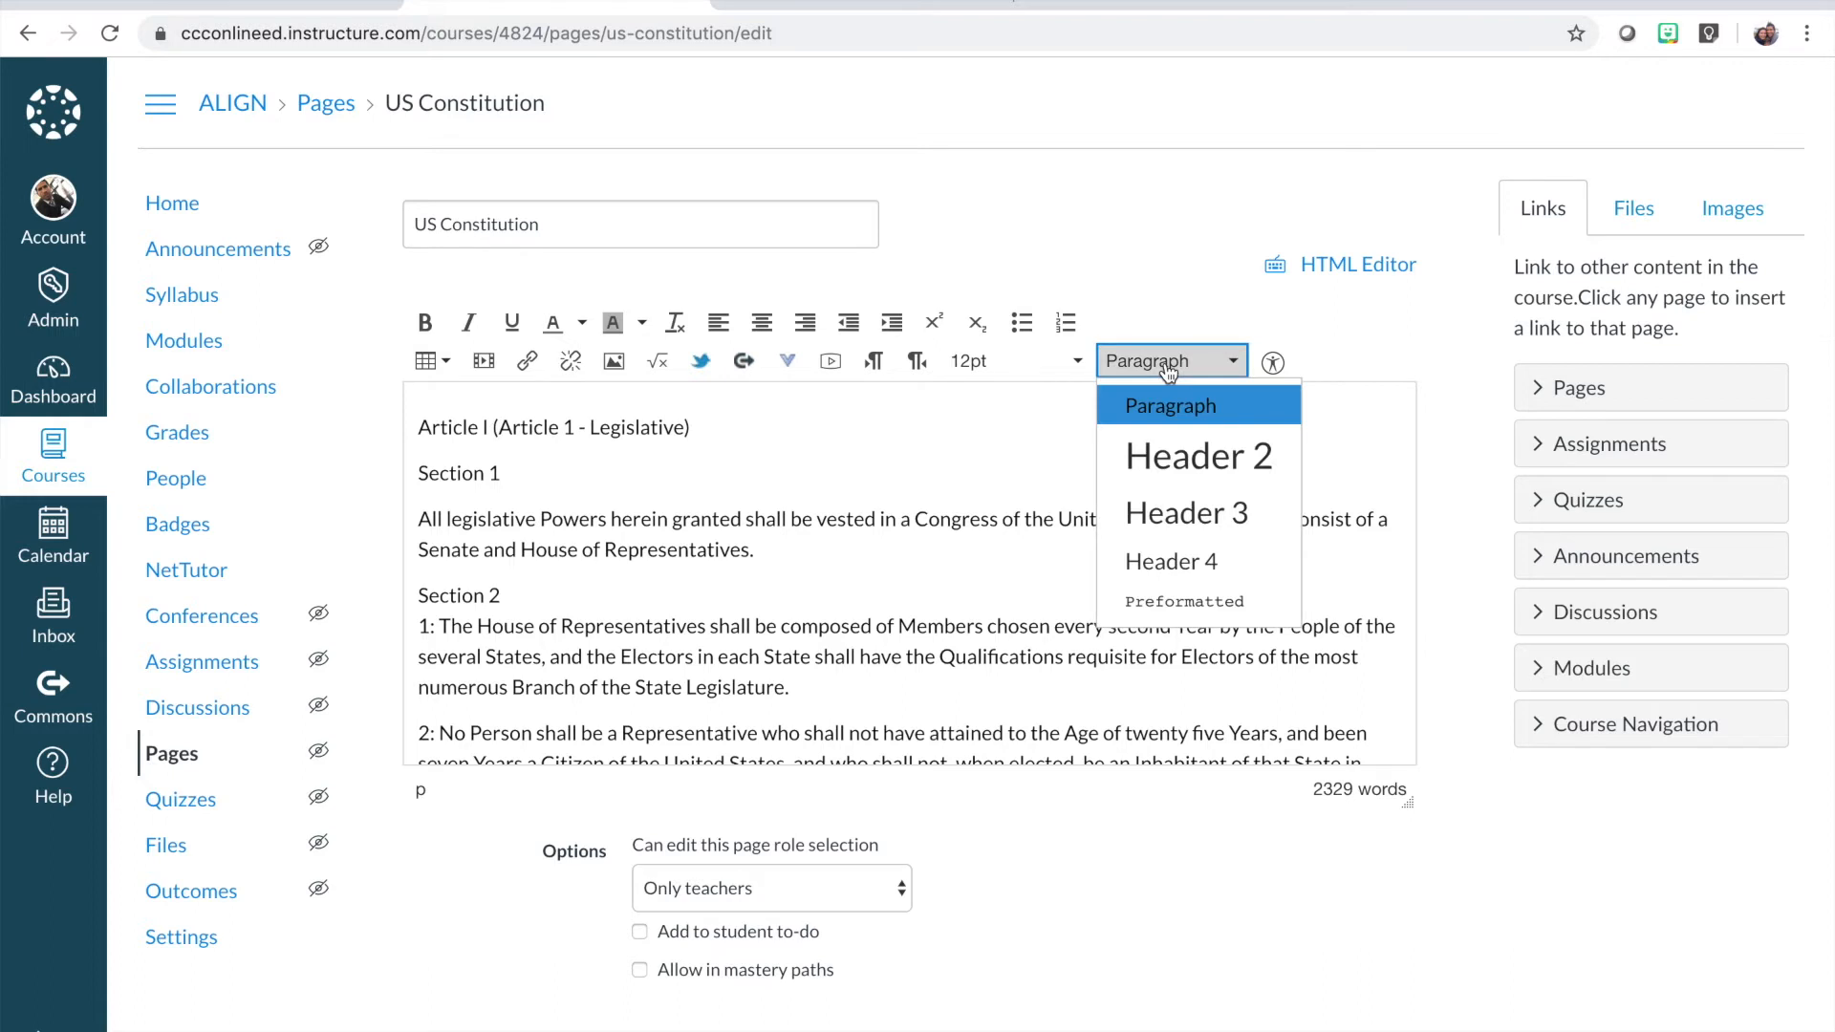
{"action": "left_click", "coordinate": [1174, 459]}
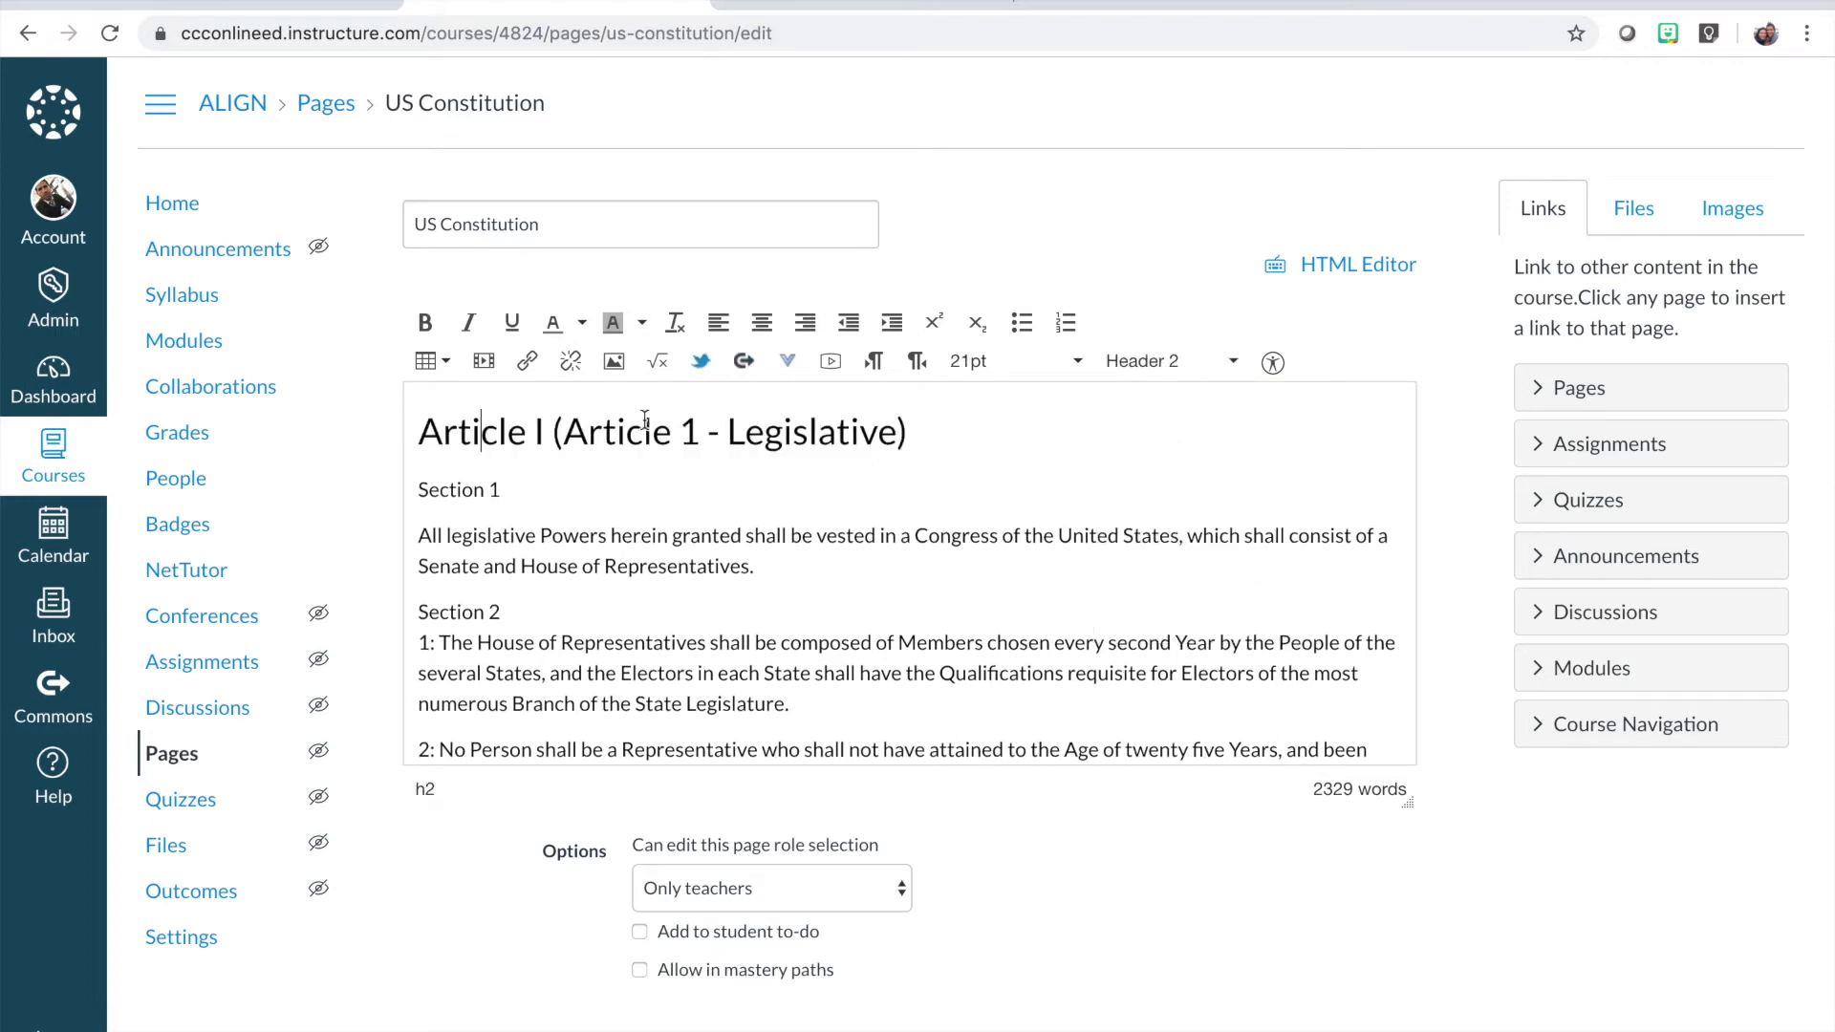
{"action": "left_click_drag", "start_coordinate": [577, 223], "coordinate": [420, 226]}
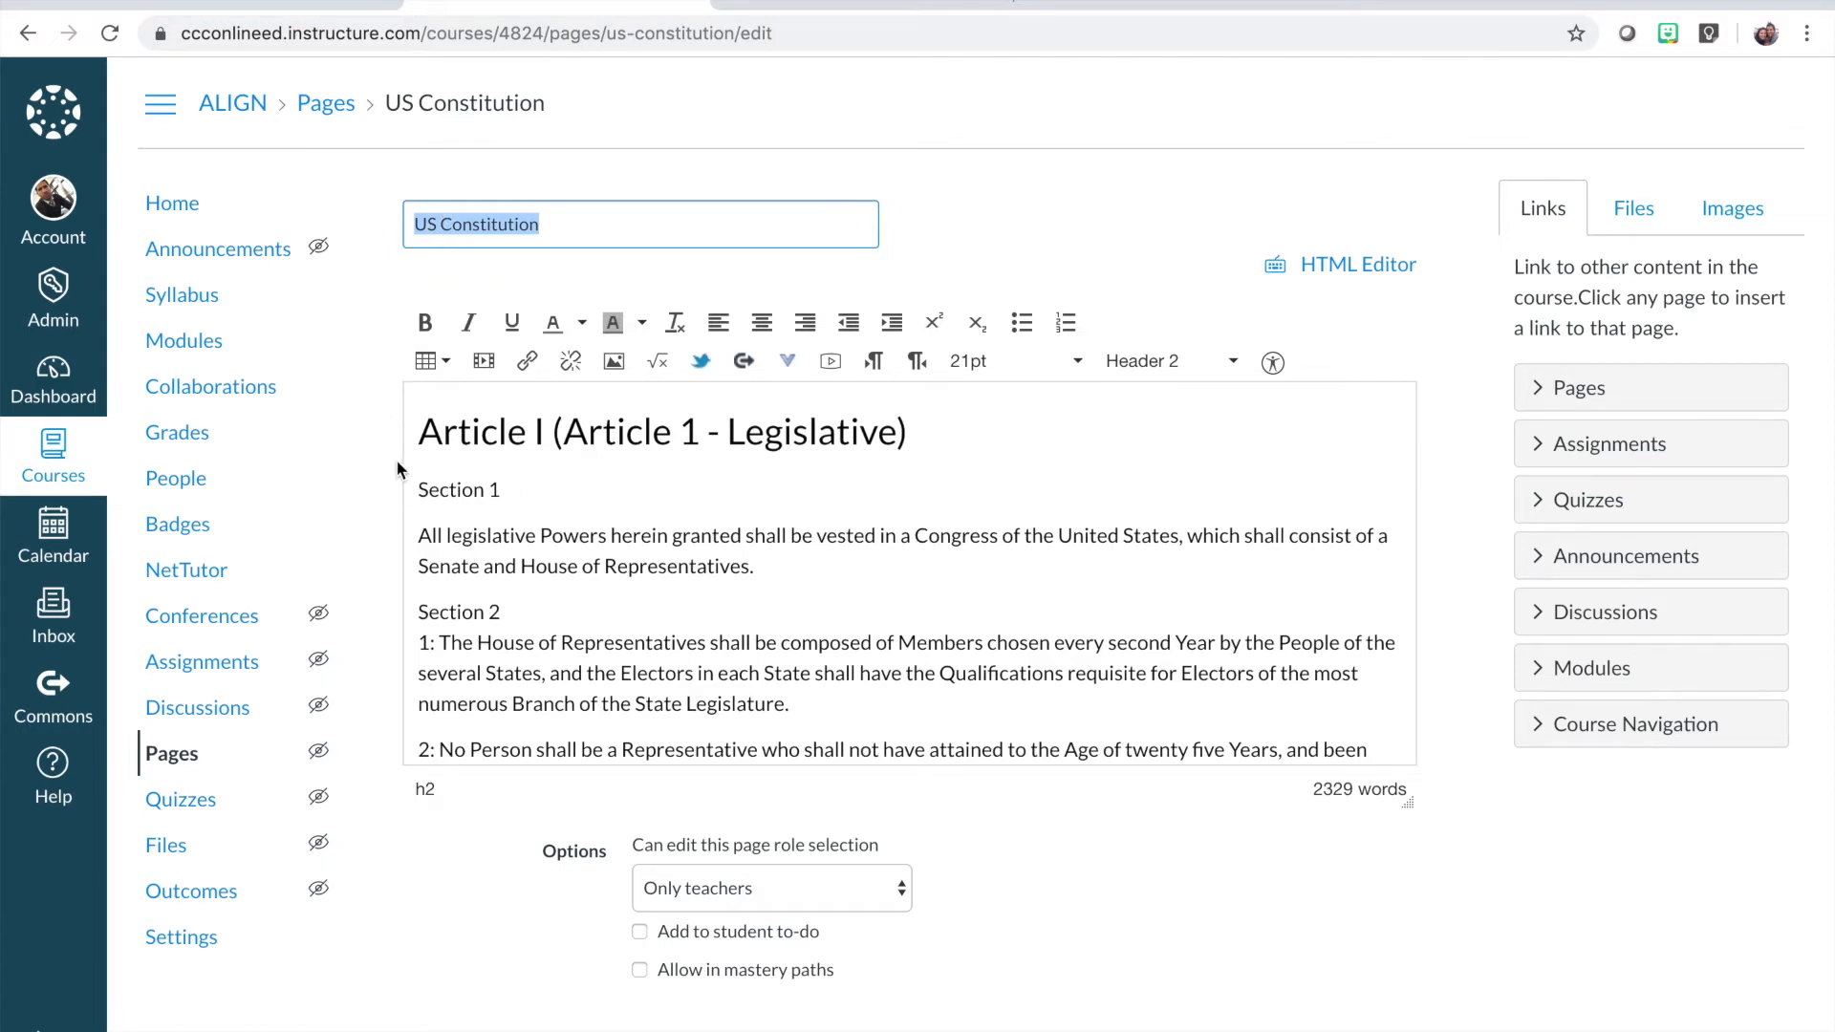
{"action": "left_click_drag", "start_coordinate": [464, 431], "coordinate": [587, 431]}
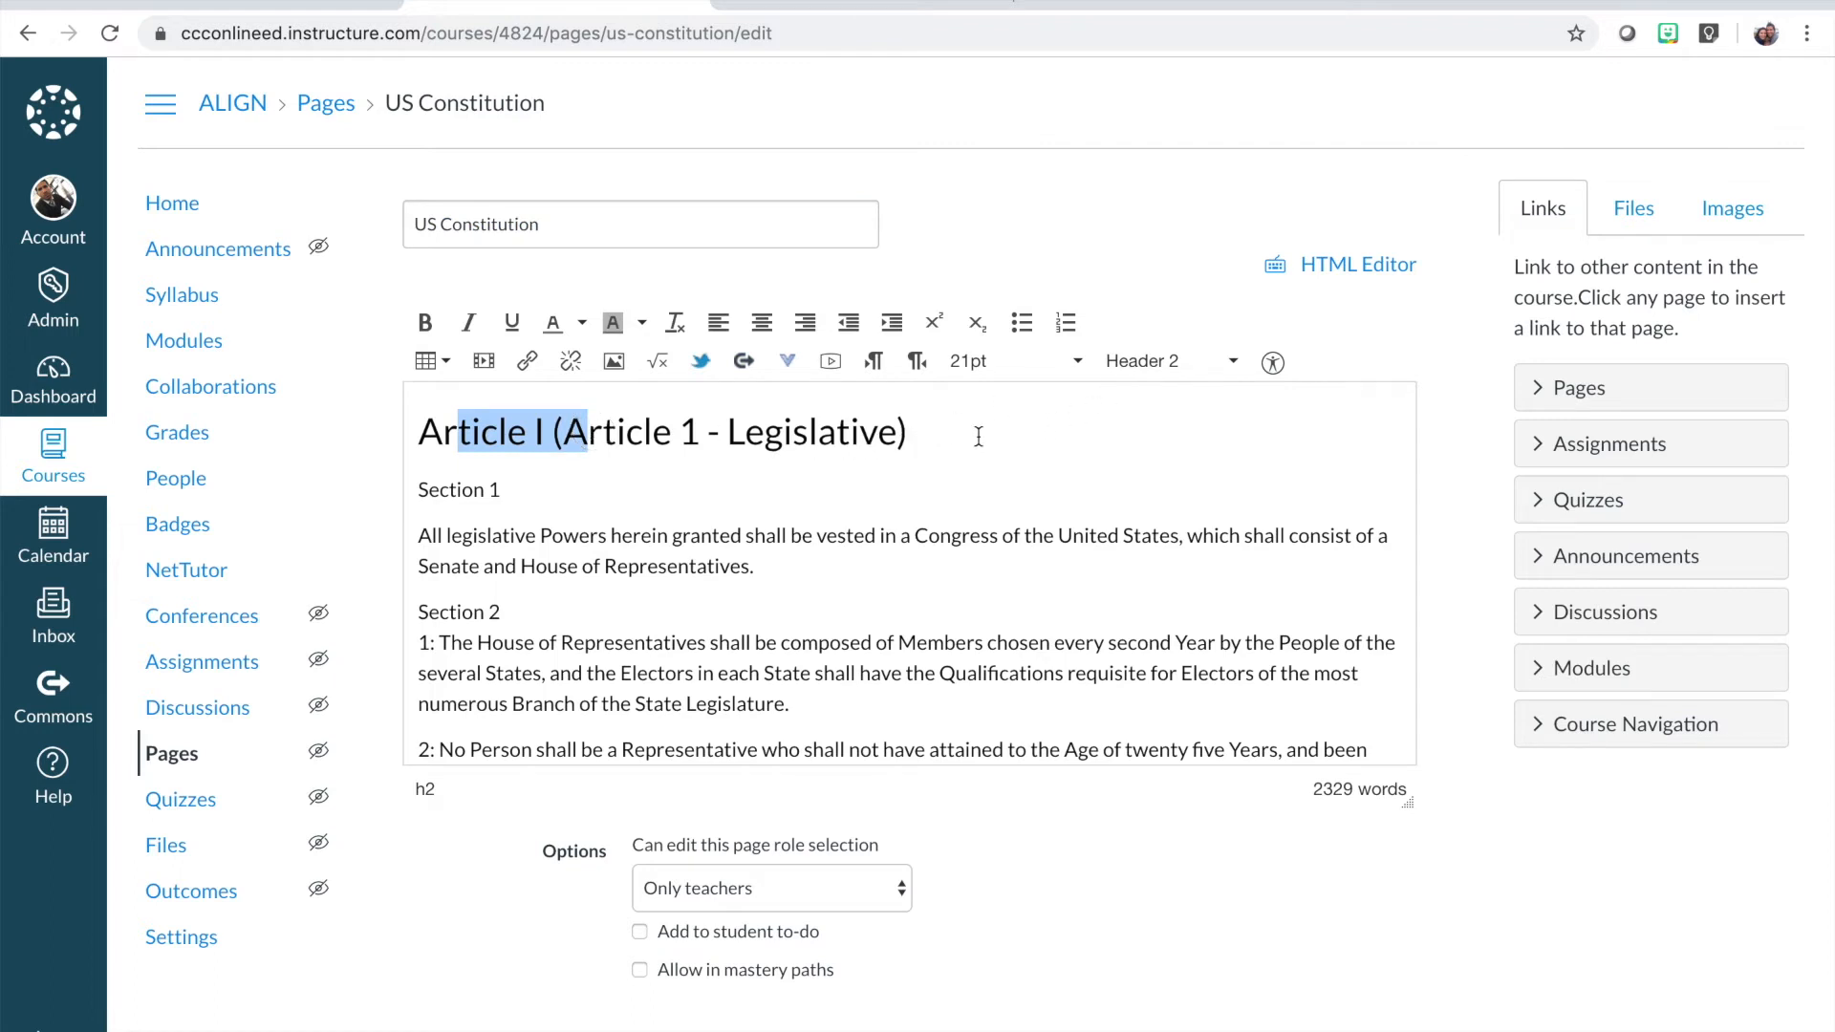
{"action": "left_click", "coordinate": [924, 434]}
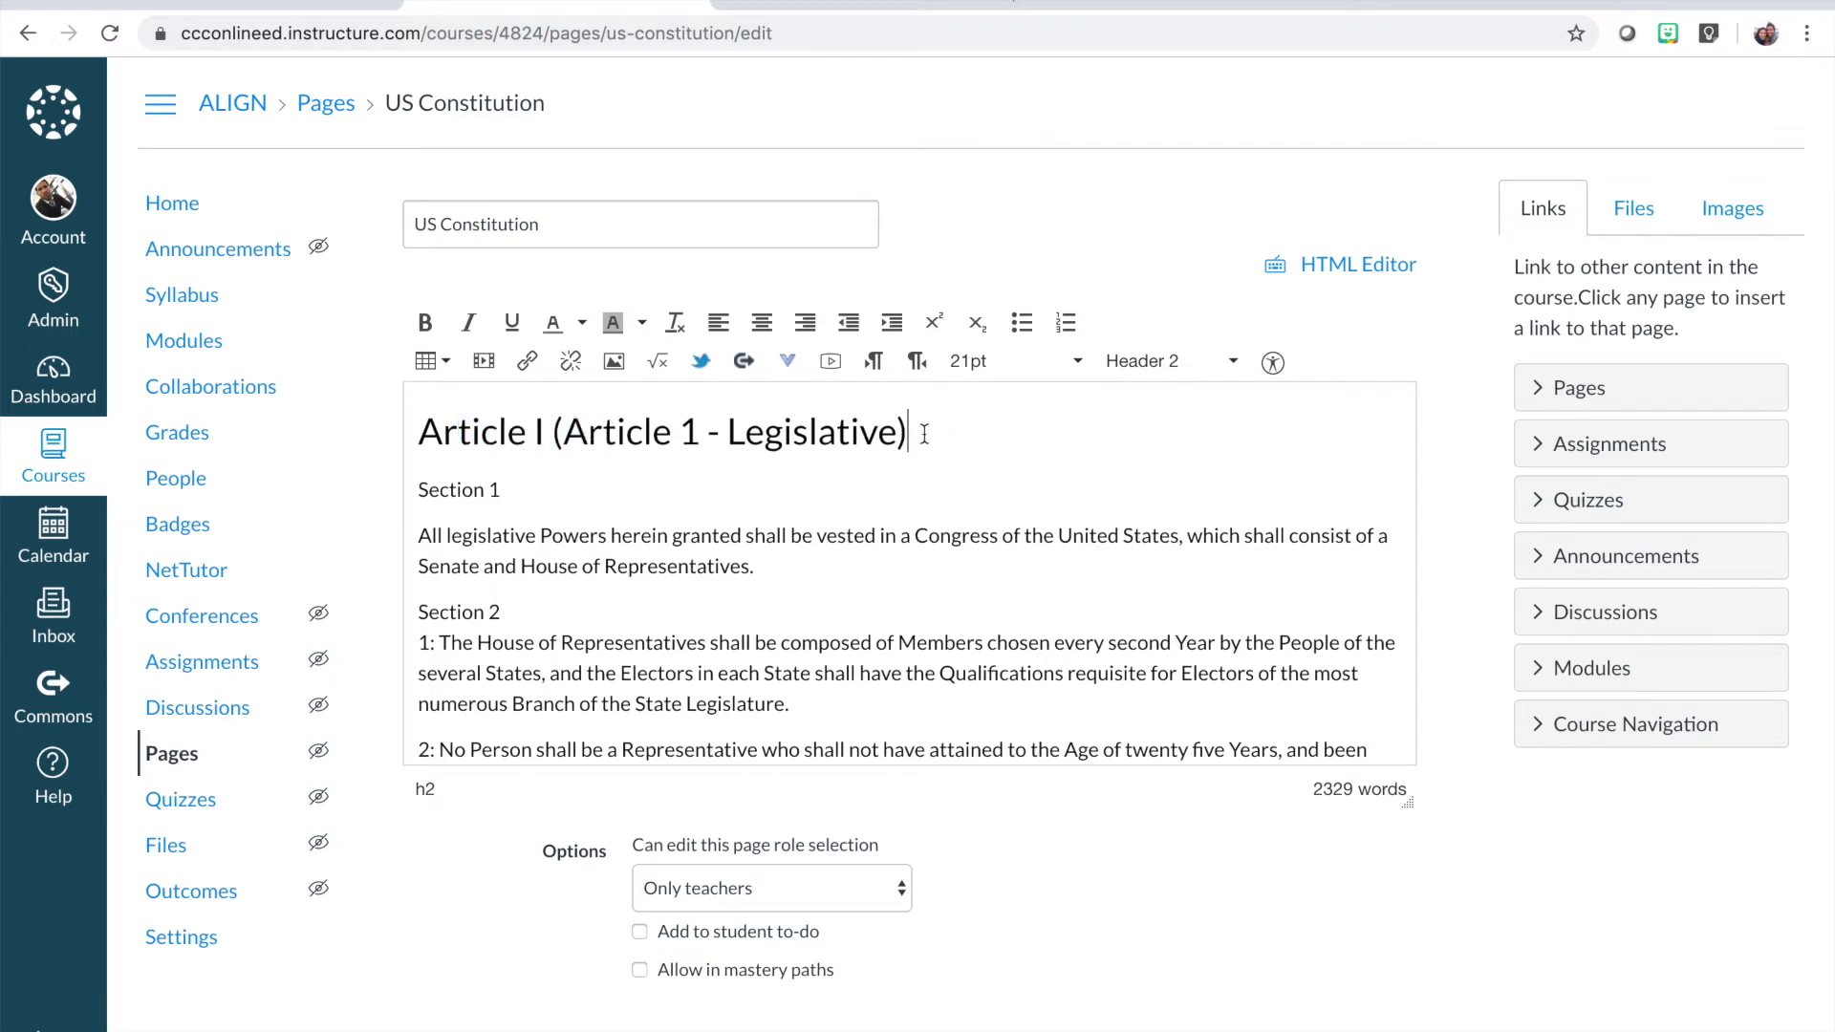
Format the Section 1 line as Header 3.
{"action": "left_click", "coordinate": [448, 488]}
{"action": "left_click", "coordinate": [1155, 364]}
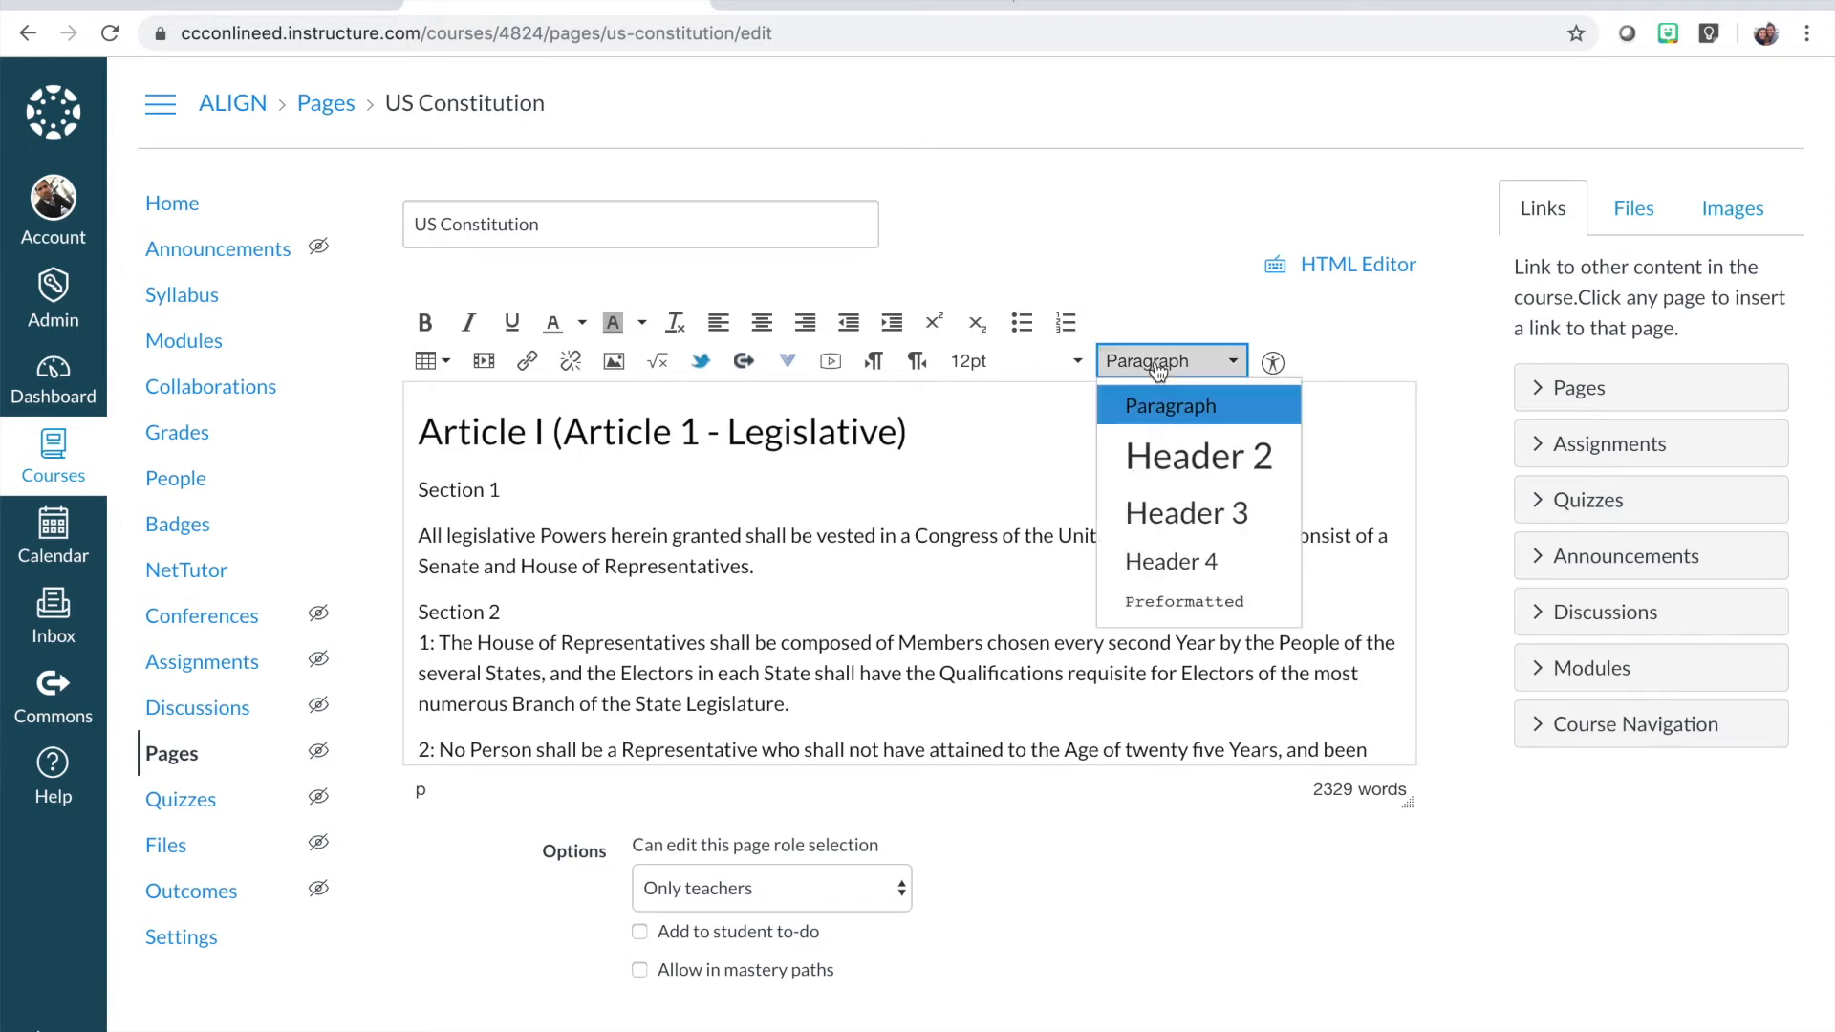
{"action": "left_click", "coordinate": [1150, 521]}
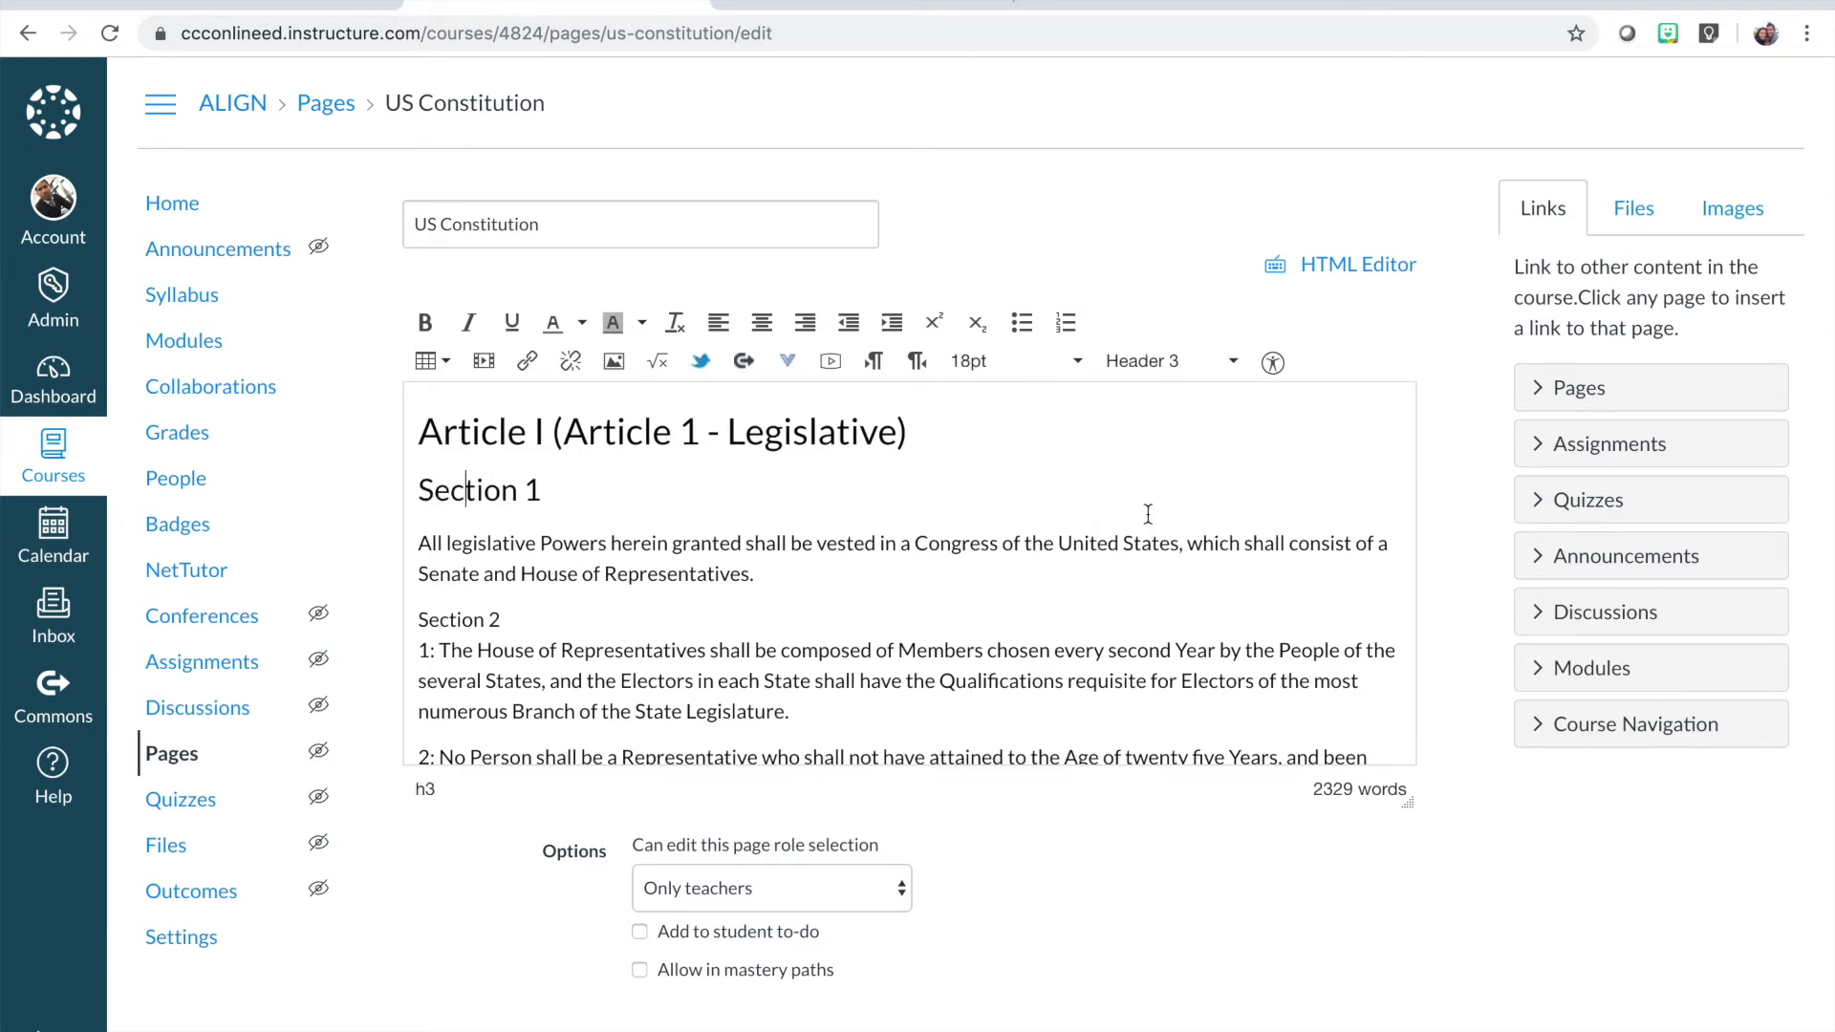
Separate the Section 2 line from its first clause as its own paragraph and format it as Header 3.
{"action": "left_click", "coordinate": [421, 651]}
{"action": "key", "text": "Return"}
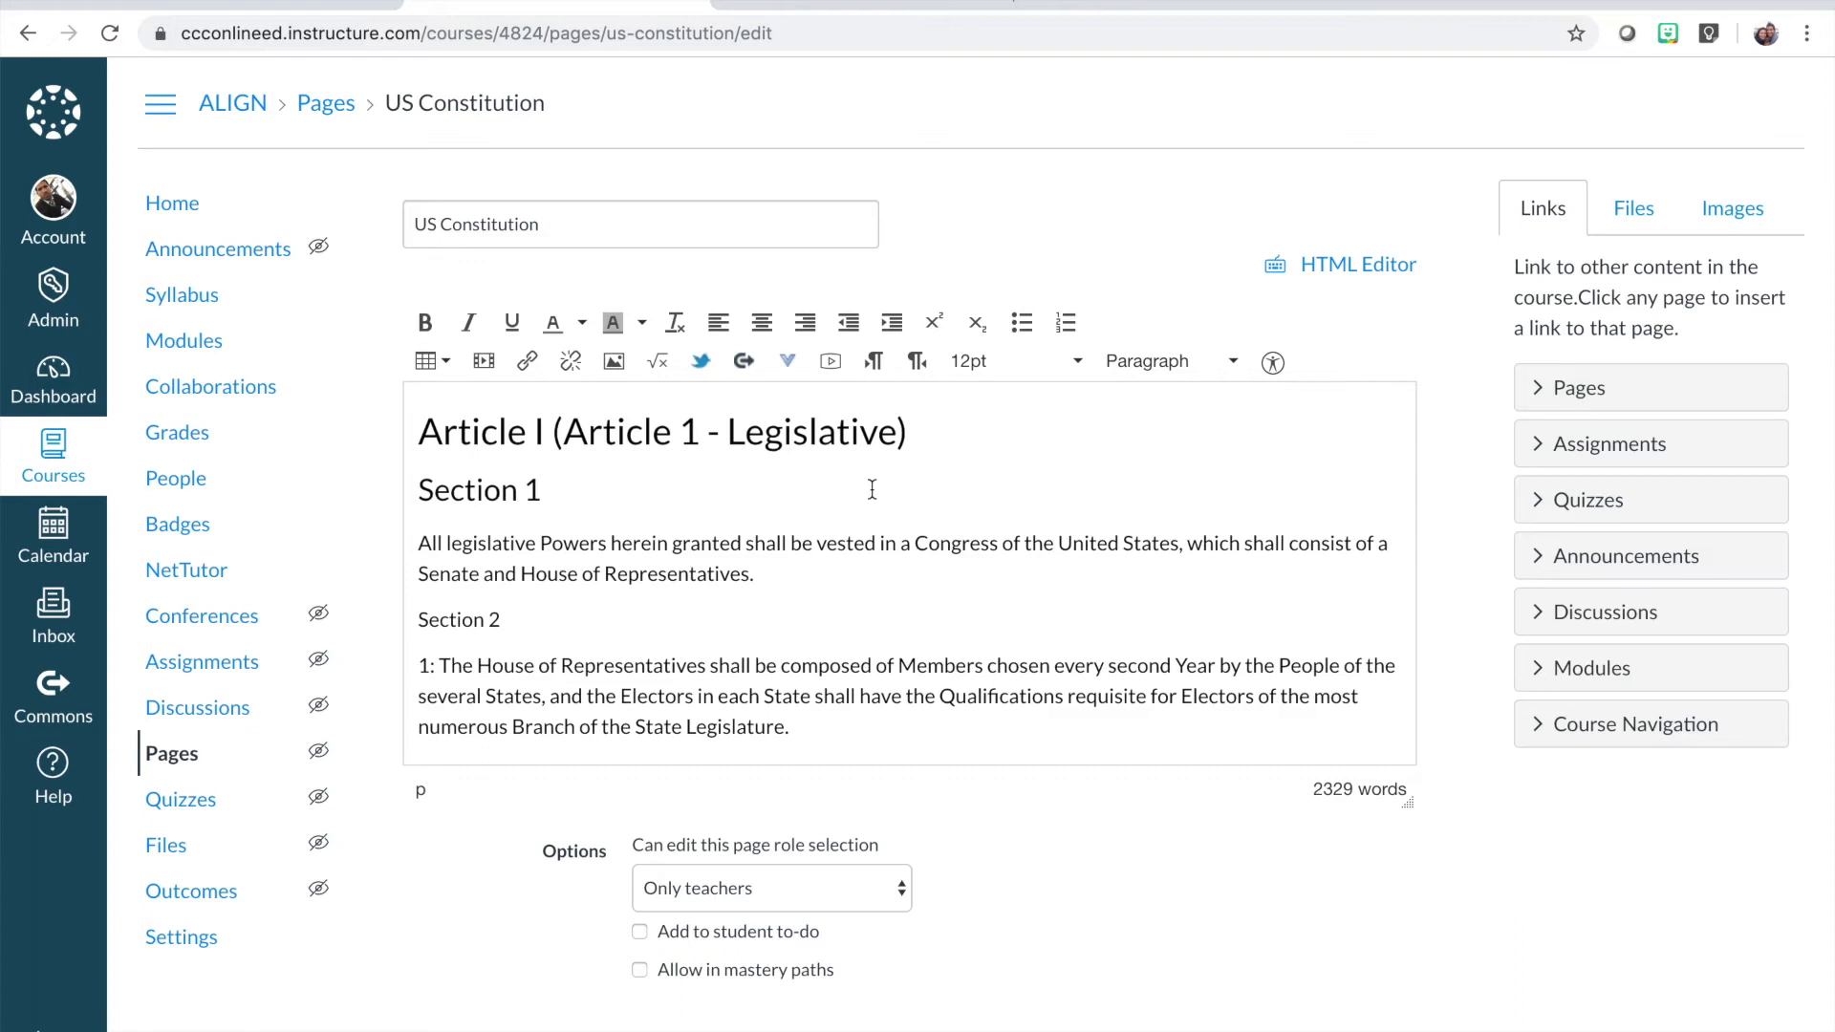
{"action": "left_click", "coordinate": [1142, 367]}
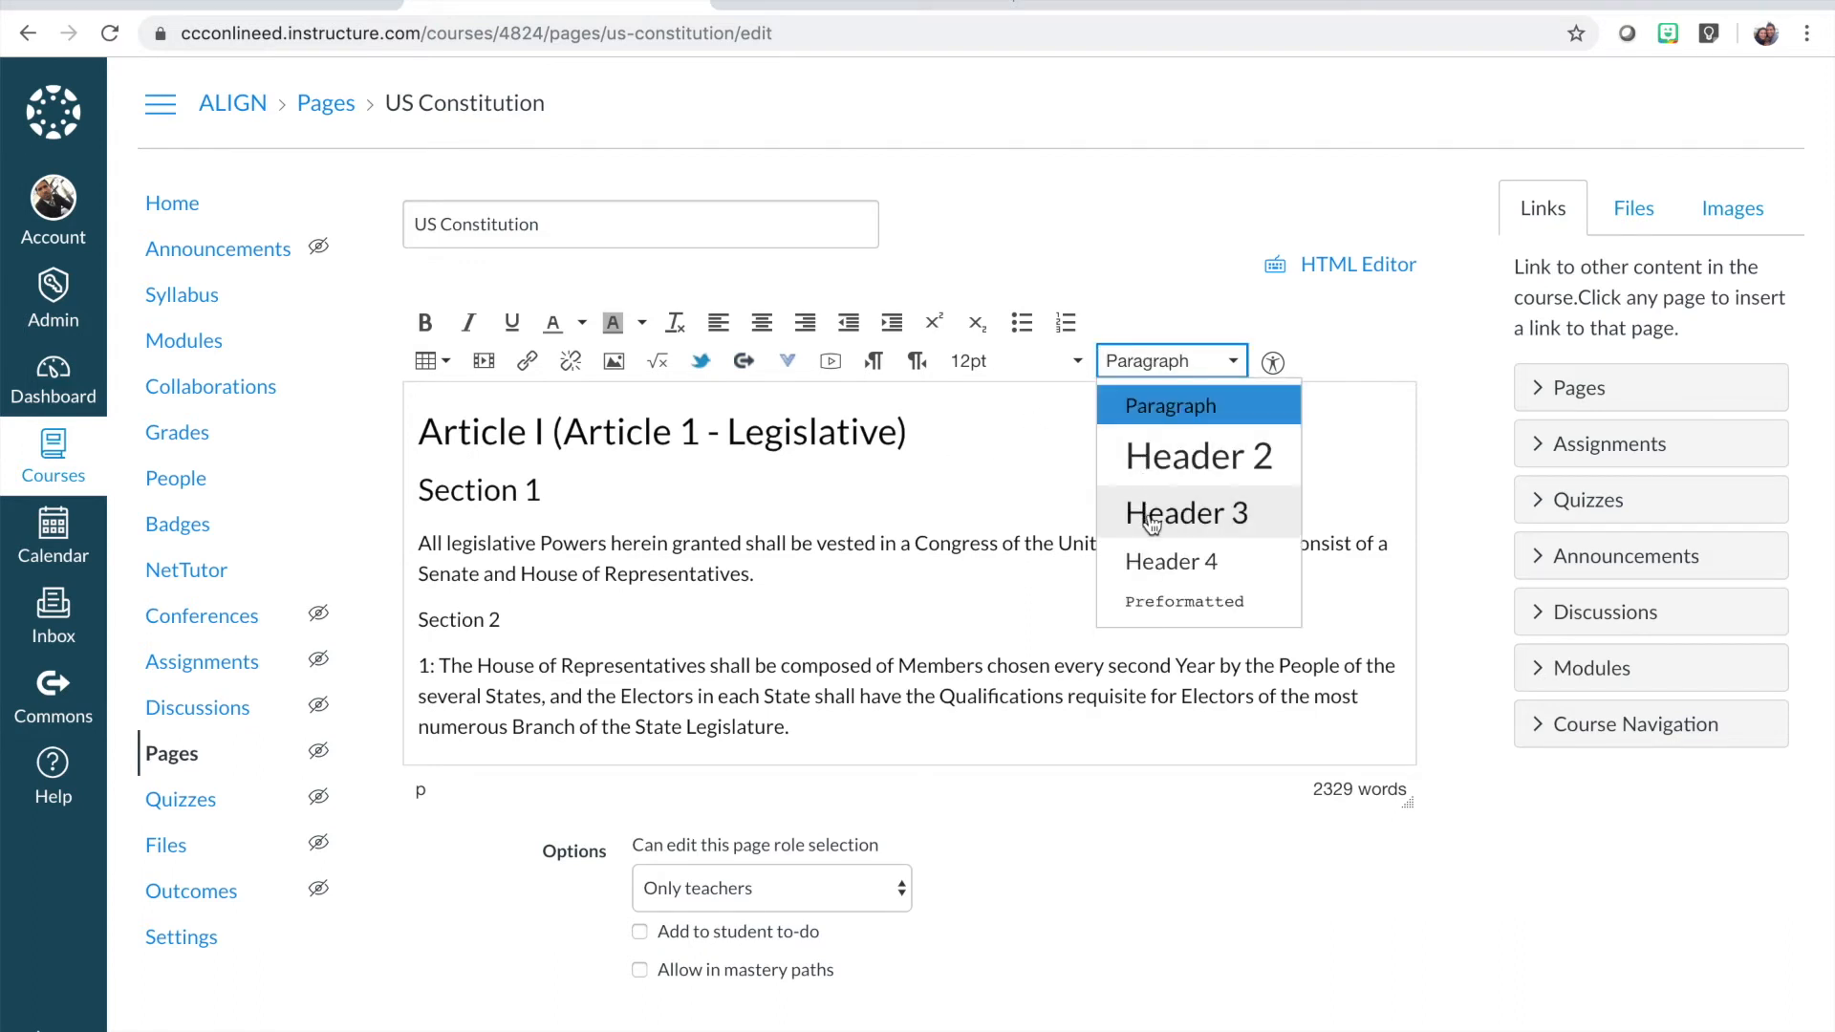
{"action": "left_click", "coordinate": [1151, 514]}
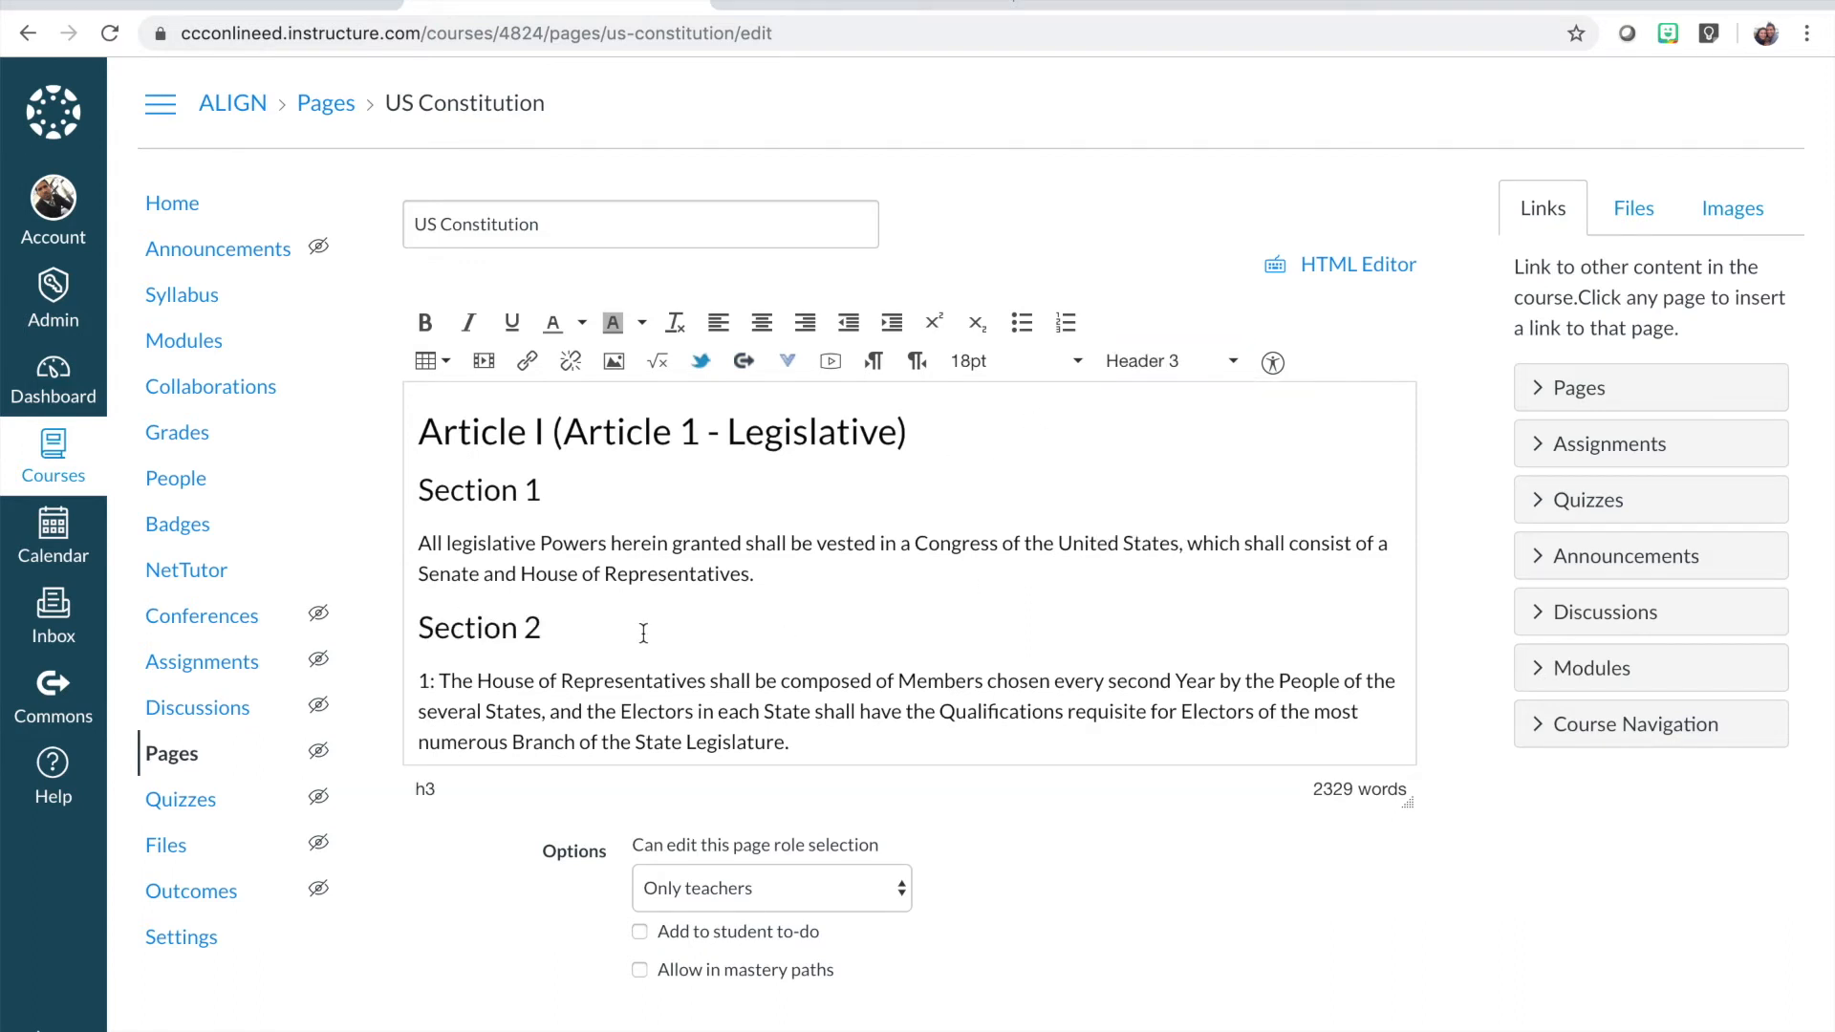
{"action": "scroll", "coordinate": [632, 561], "scroll_direction": "down", "scroll_amount": 3}
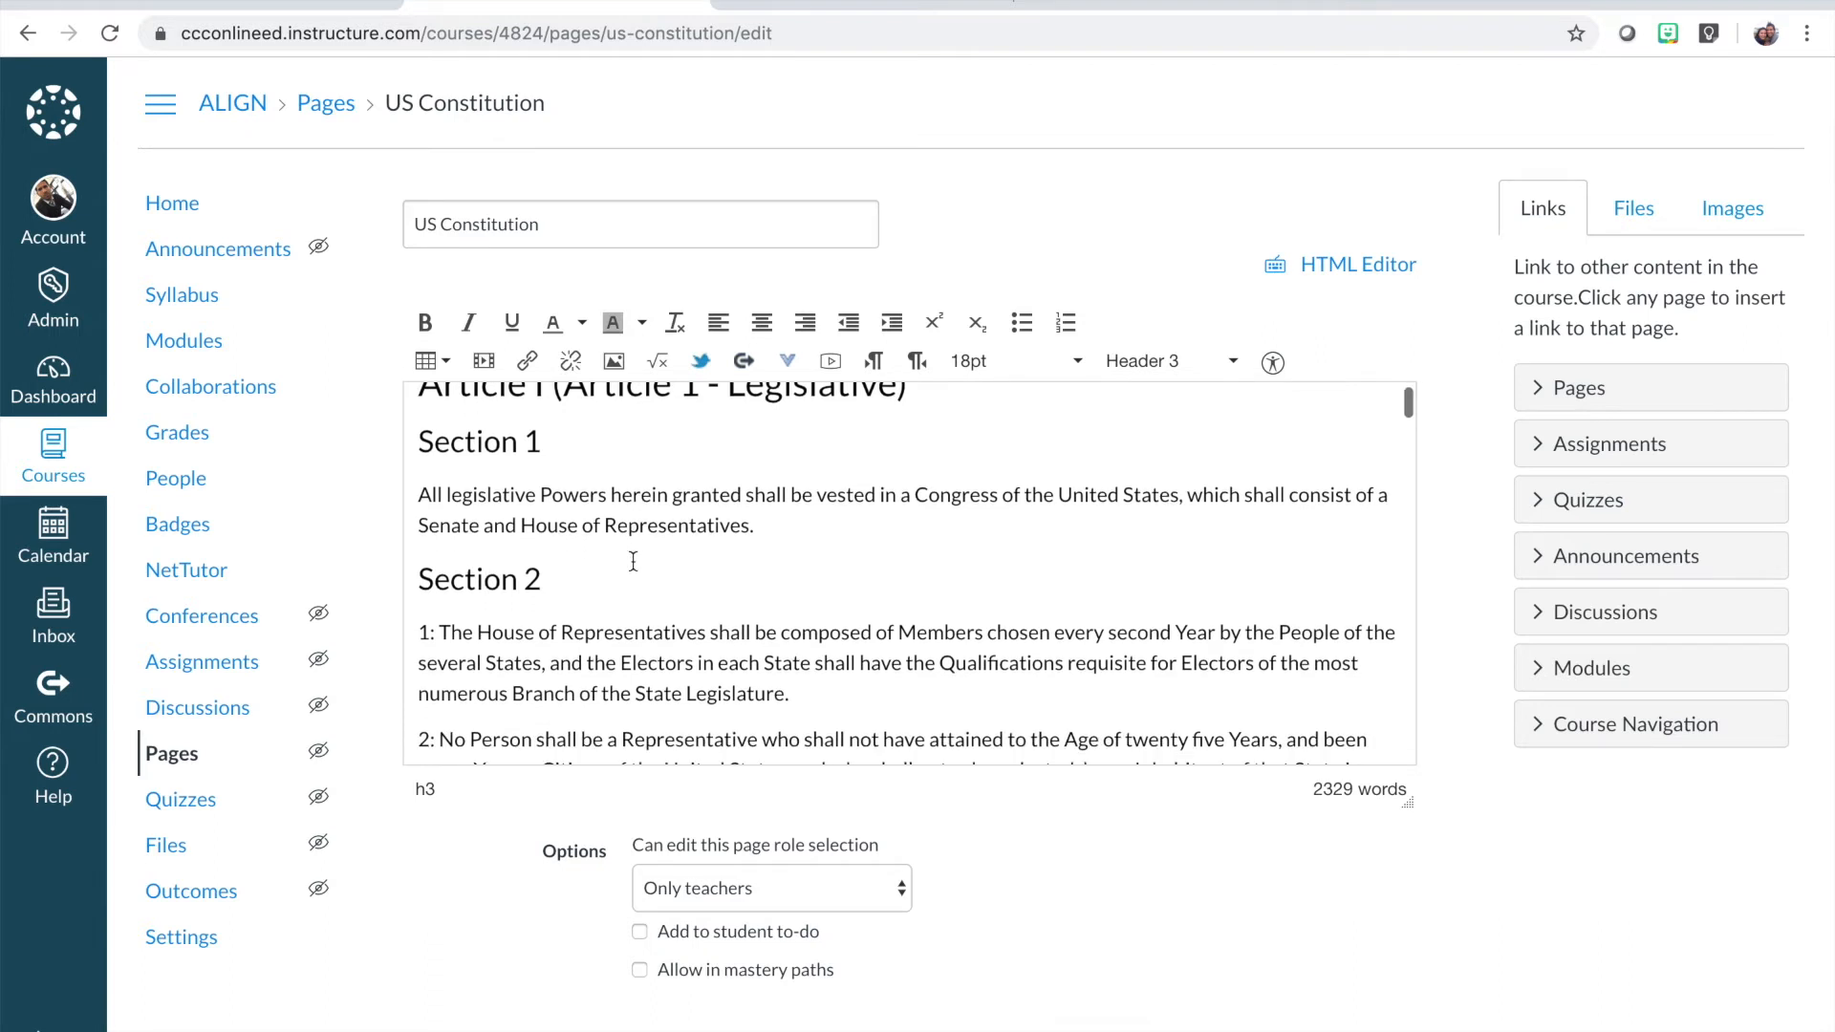
{"action": "scroll", "coordinate": [633, 561], "scroll_direction": "up", "scroll_amount": 3}
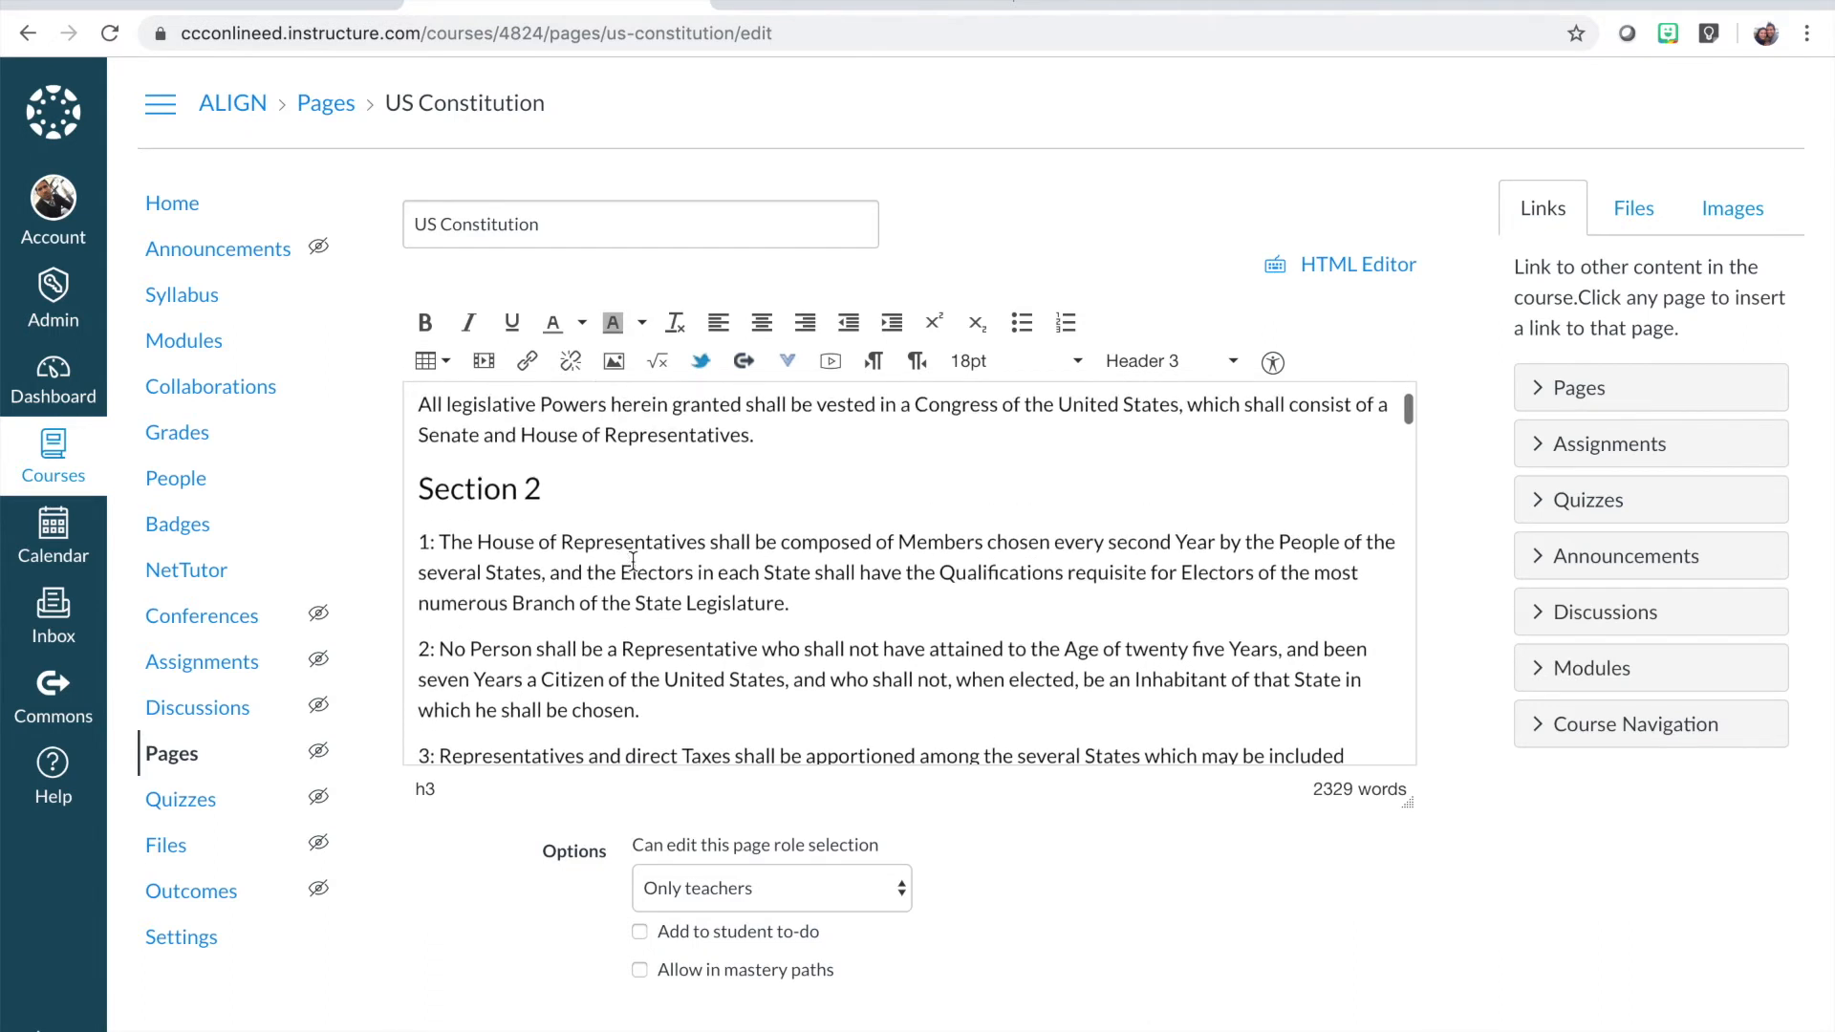
{"action": "scroll", "coordinate": [633, 562], "scroll_direction": "up", "scroll_amount": 1}
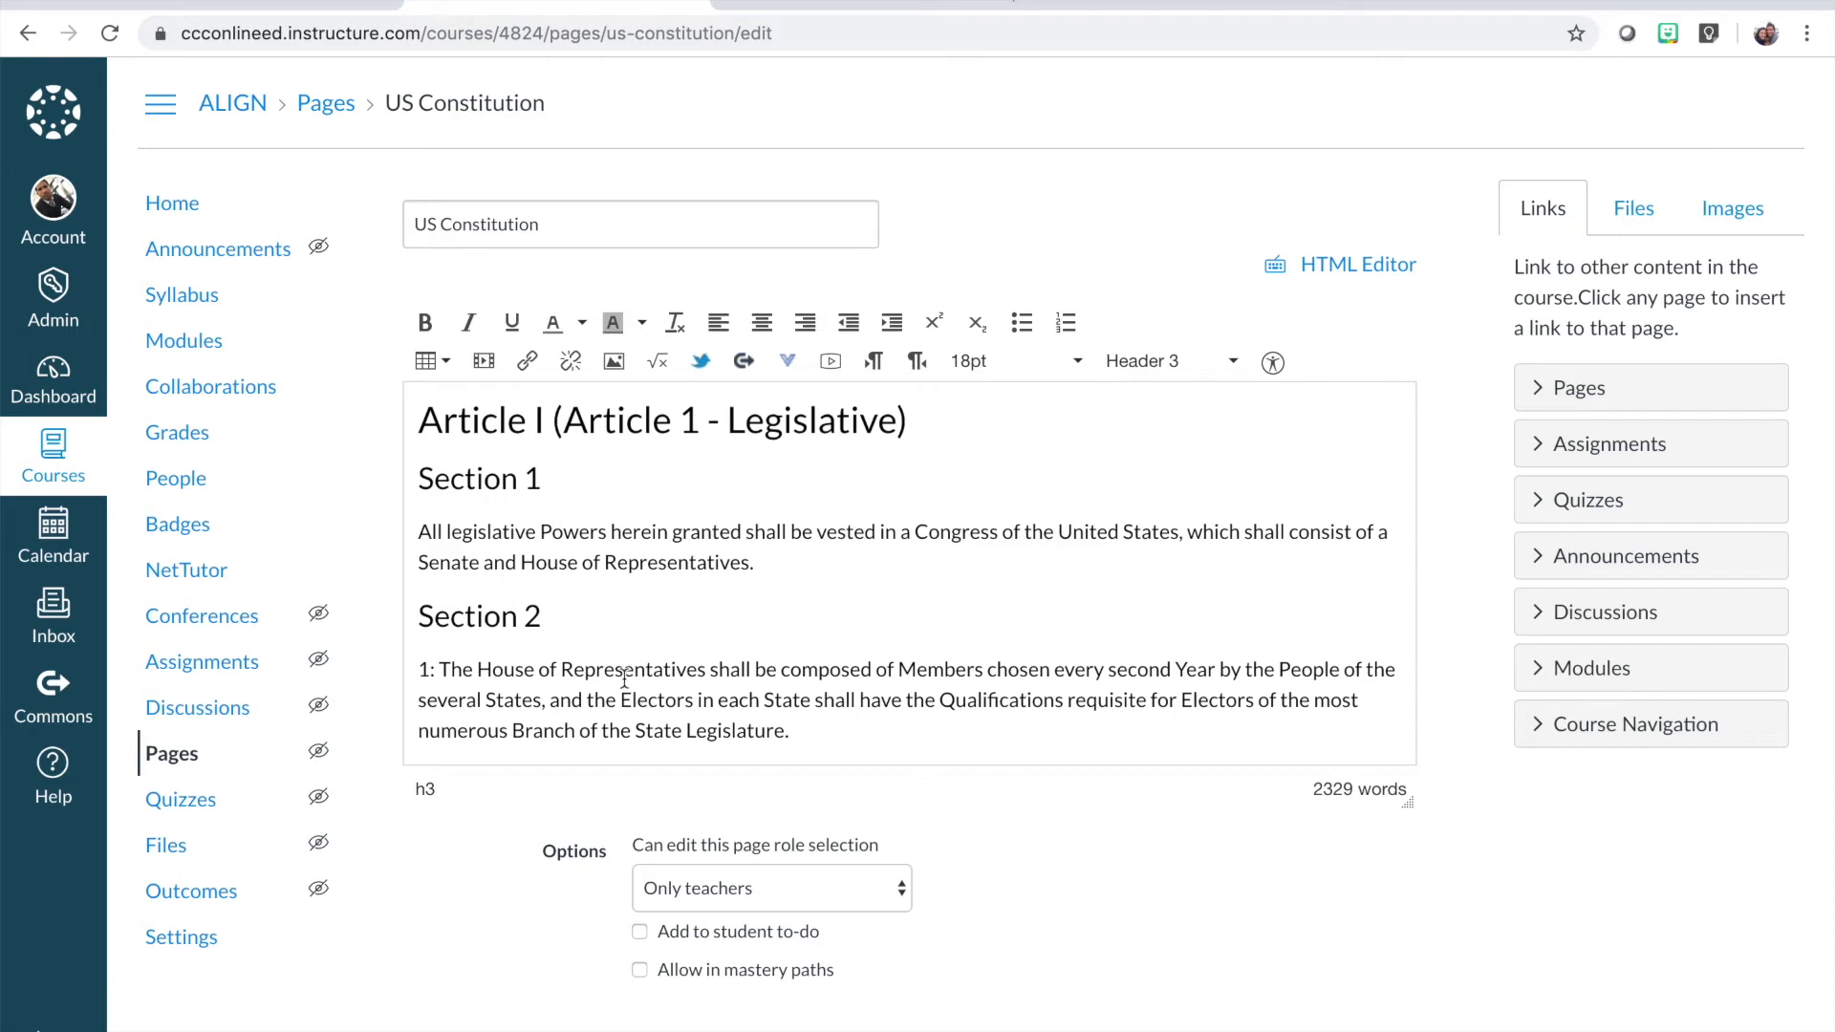
{"action": "scroll", "coordinate": [624, 676], "scroll_direction": "down", "scroll_amount": 1}
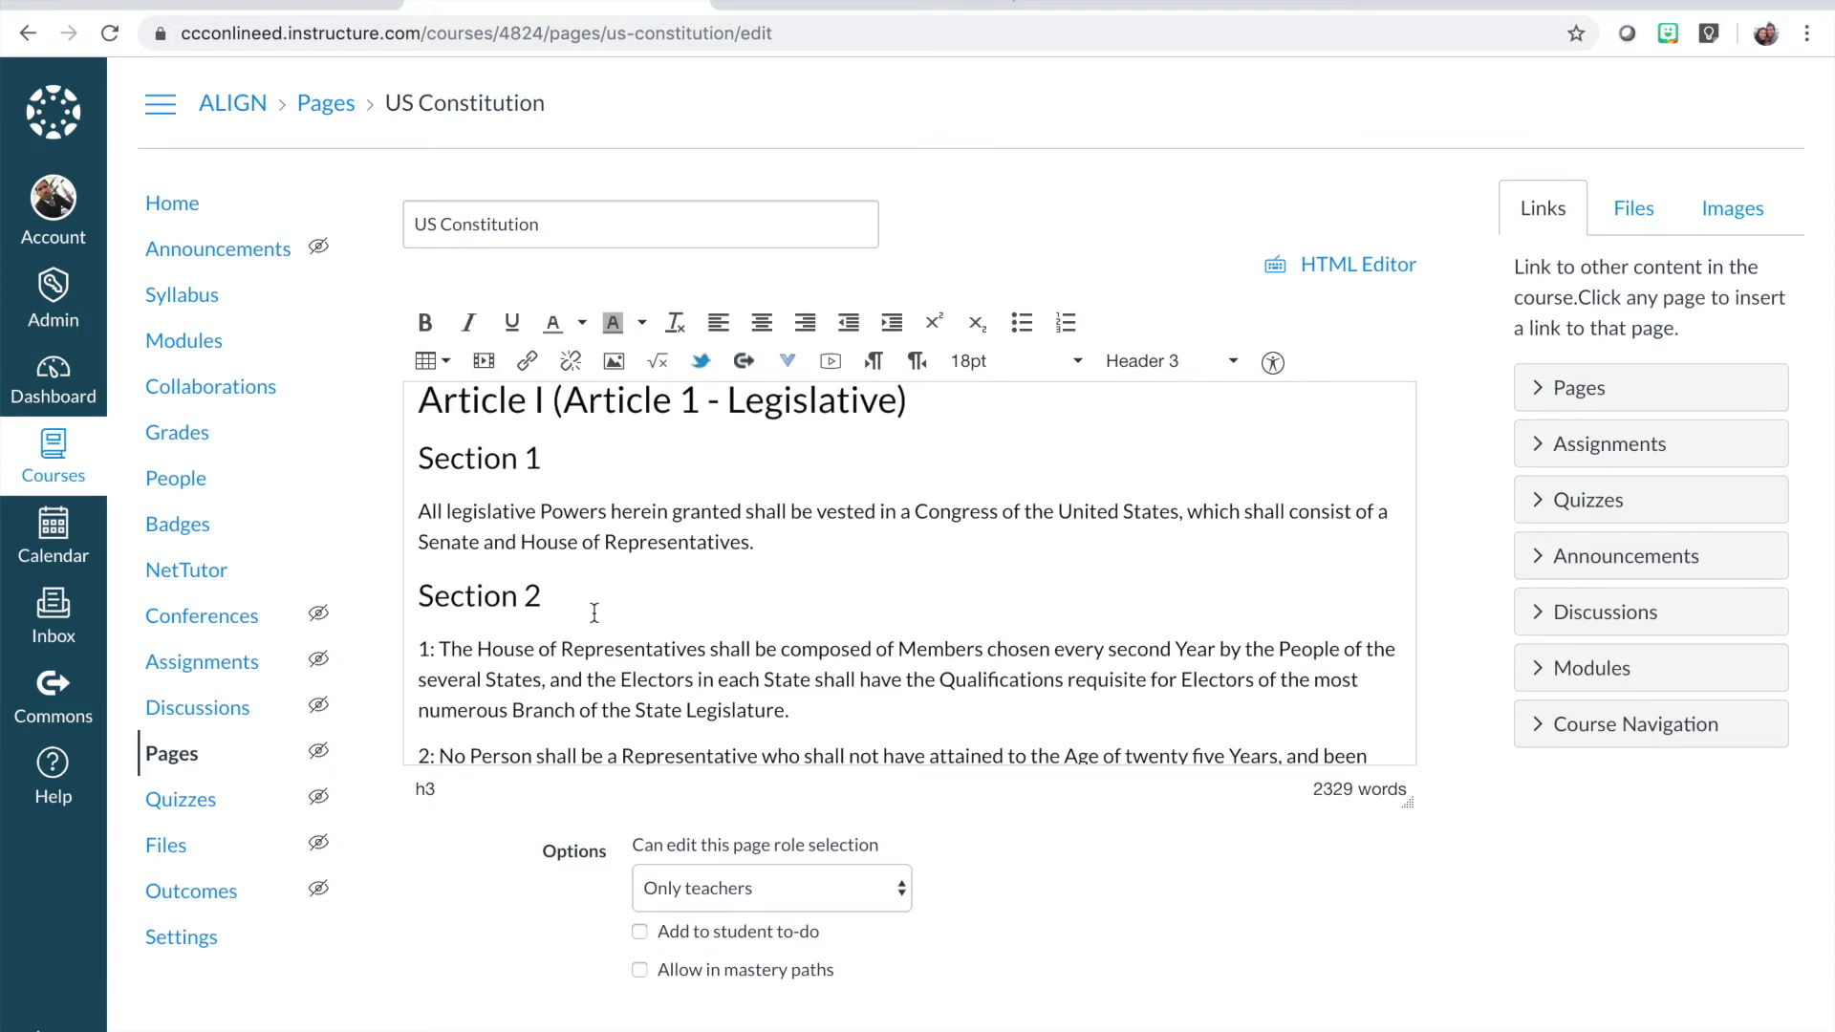
{"action": "scroll", "coordinate": [593, 609], "scroll_direction": "down", "scroll_amount": 5}
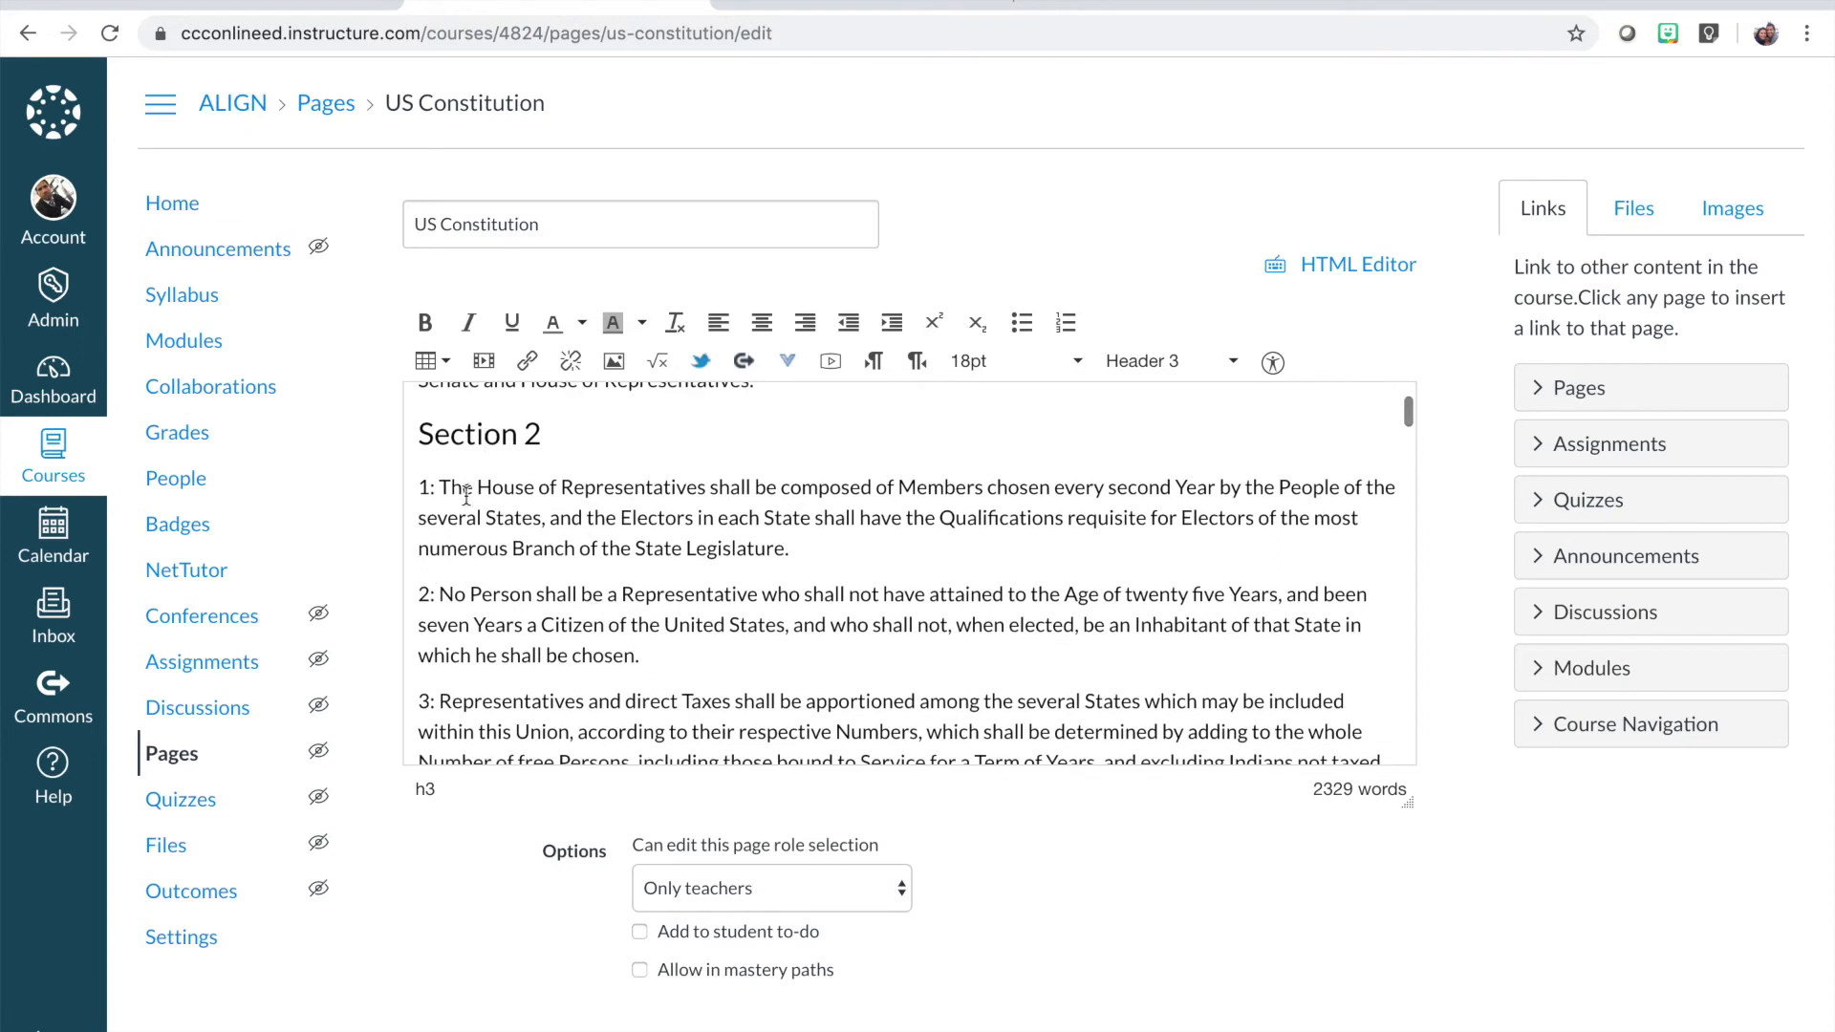
Review the Section 1 and Section 2 headings and examine Section 2's first clause as a separate paragraph in the rich content view.
{"action": "scroll", "coordinate": [488, 444], "scroll_direction": "up", "scroll_amount": 1}
{"action": "scroll", "coordinate": [488, 444], "scroll_direction": "up", "scroll_amount": 2}
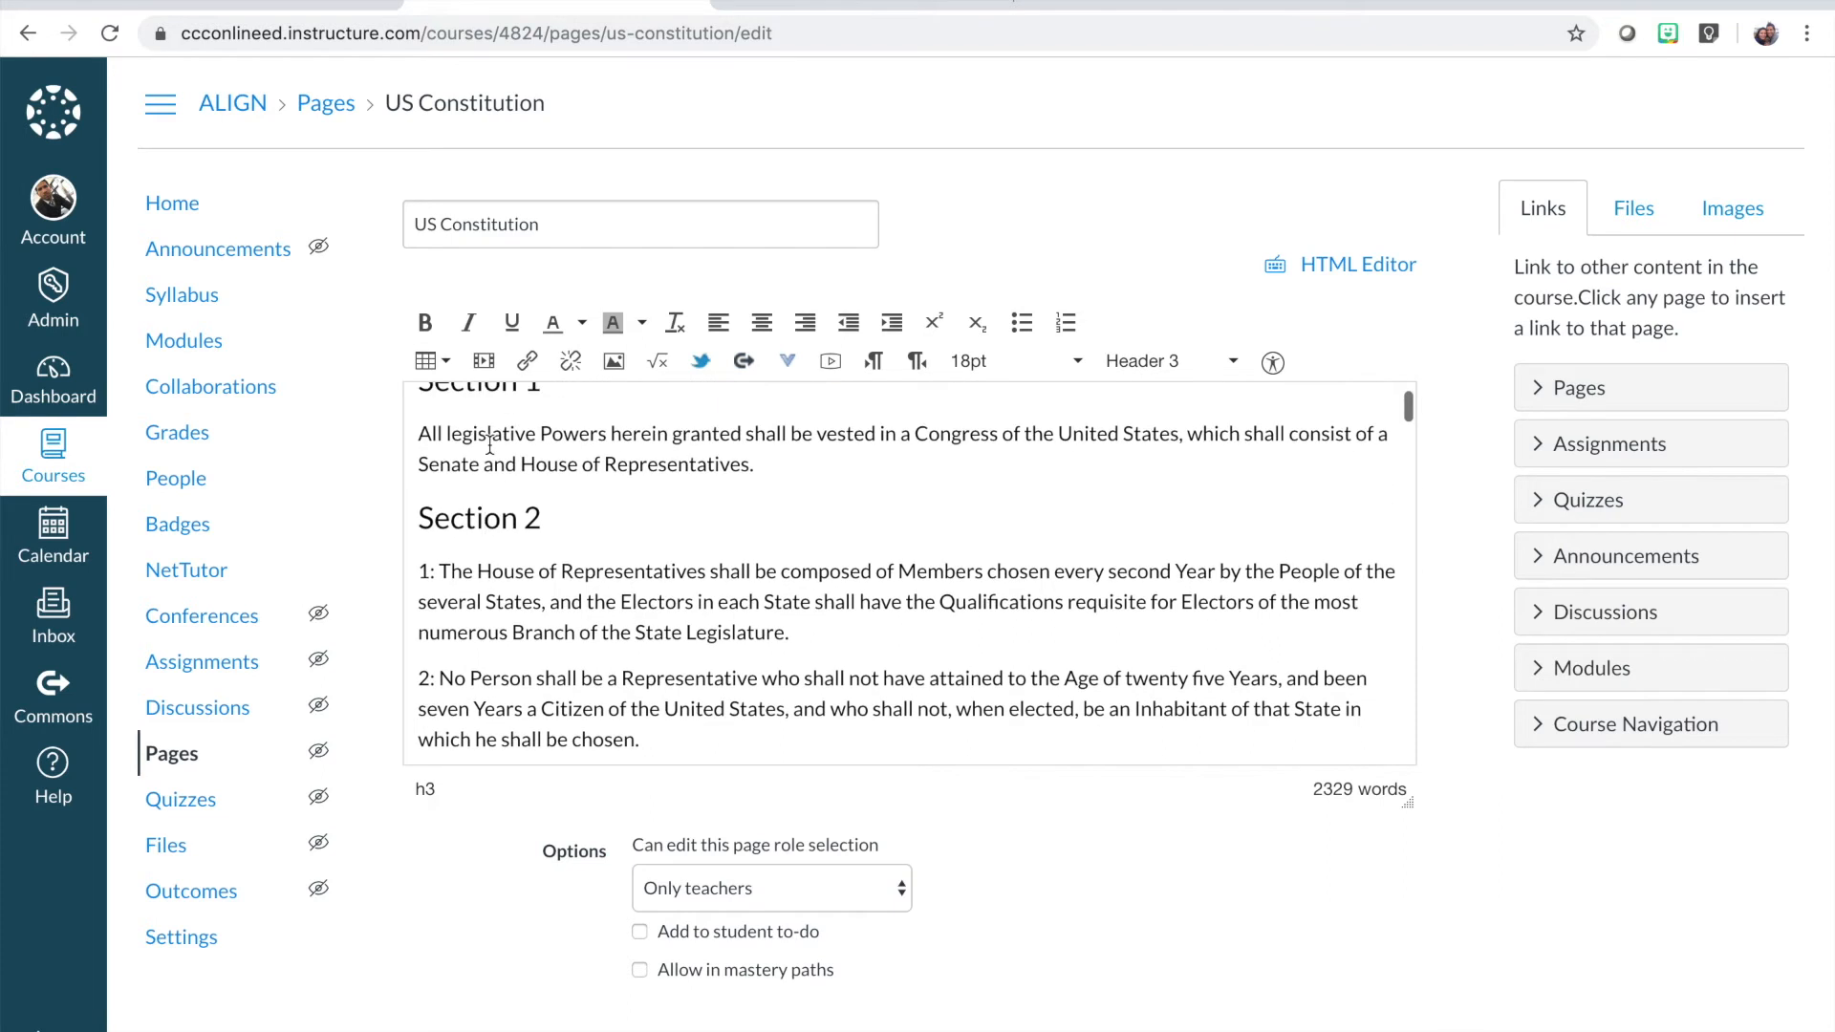
{"action": "scroll", "coordinate": [458, 574], "scroll_direction": "down", "scroll_amount": 3}
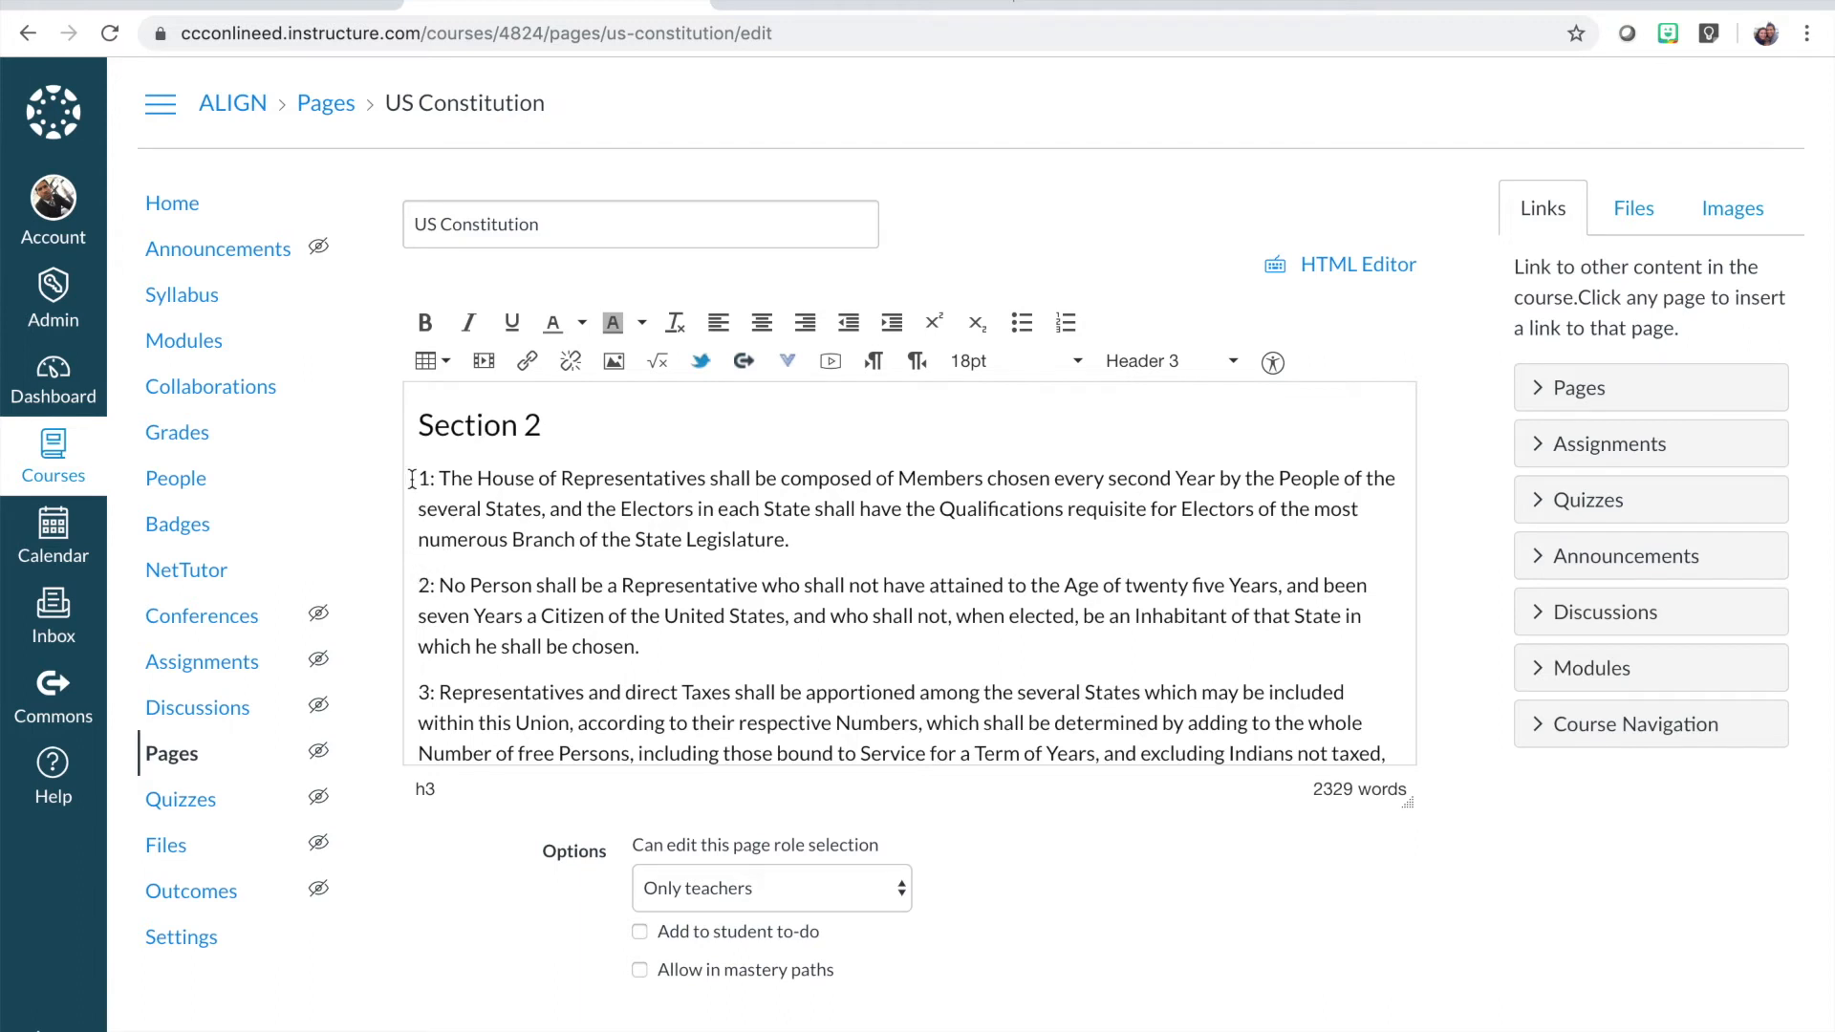
{"action": "left_click_drag", "start_coordinate": [413, 477], "coordinate": [808, 561]}
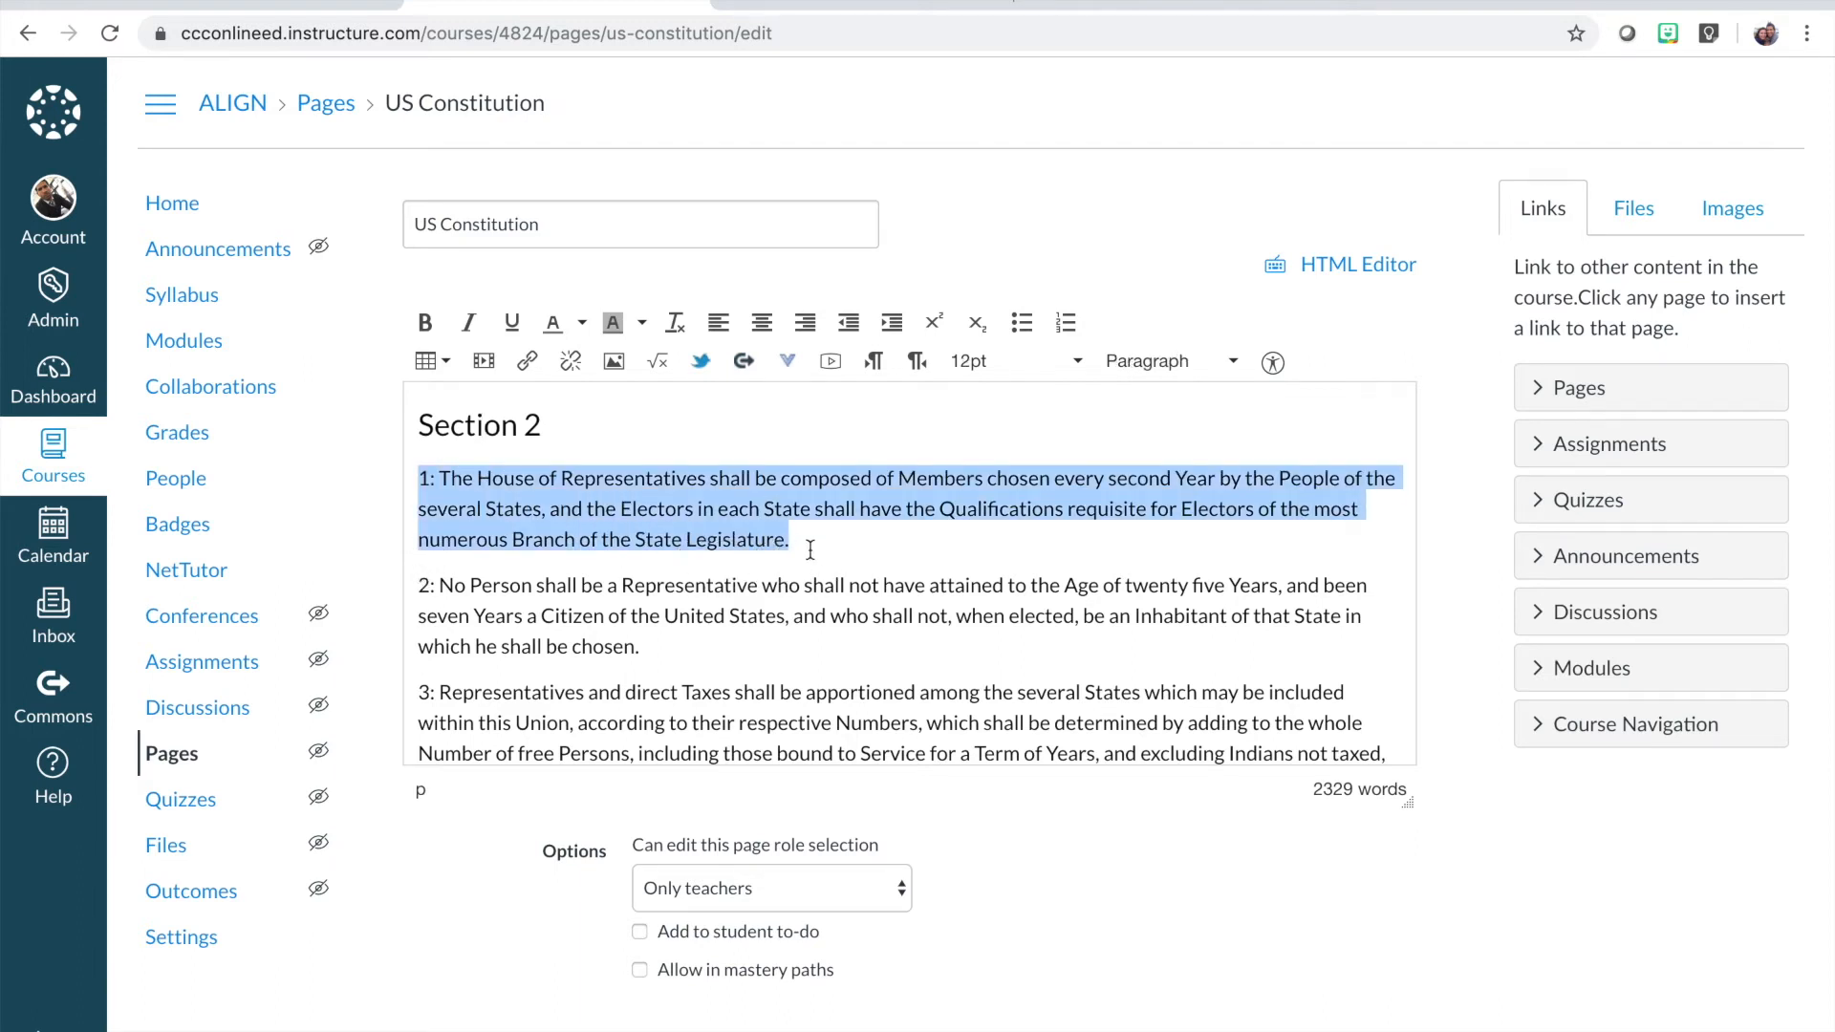
{"action": "left_click", "coordinate": [811, 550]}
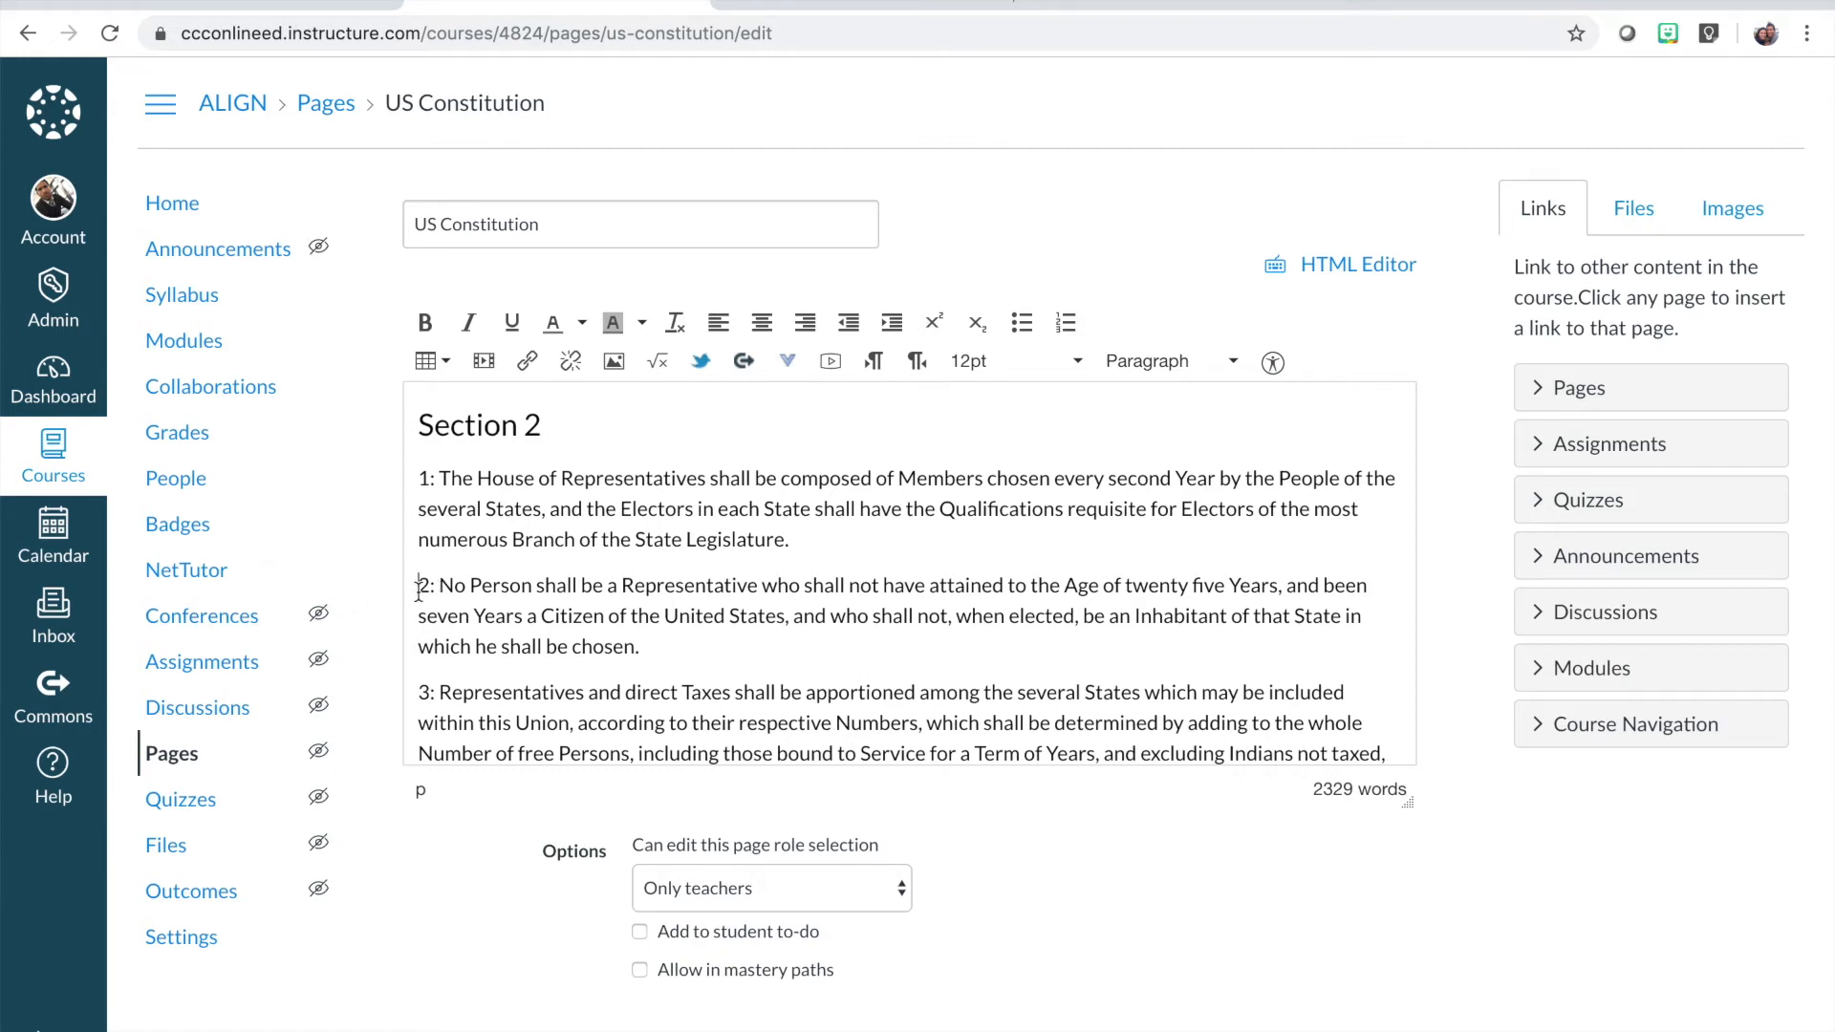
{"action": "scroll", "coordinate": [740, 596], "scroll_direction": "up", "scroll_amount": 3}
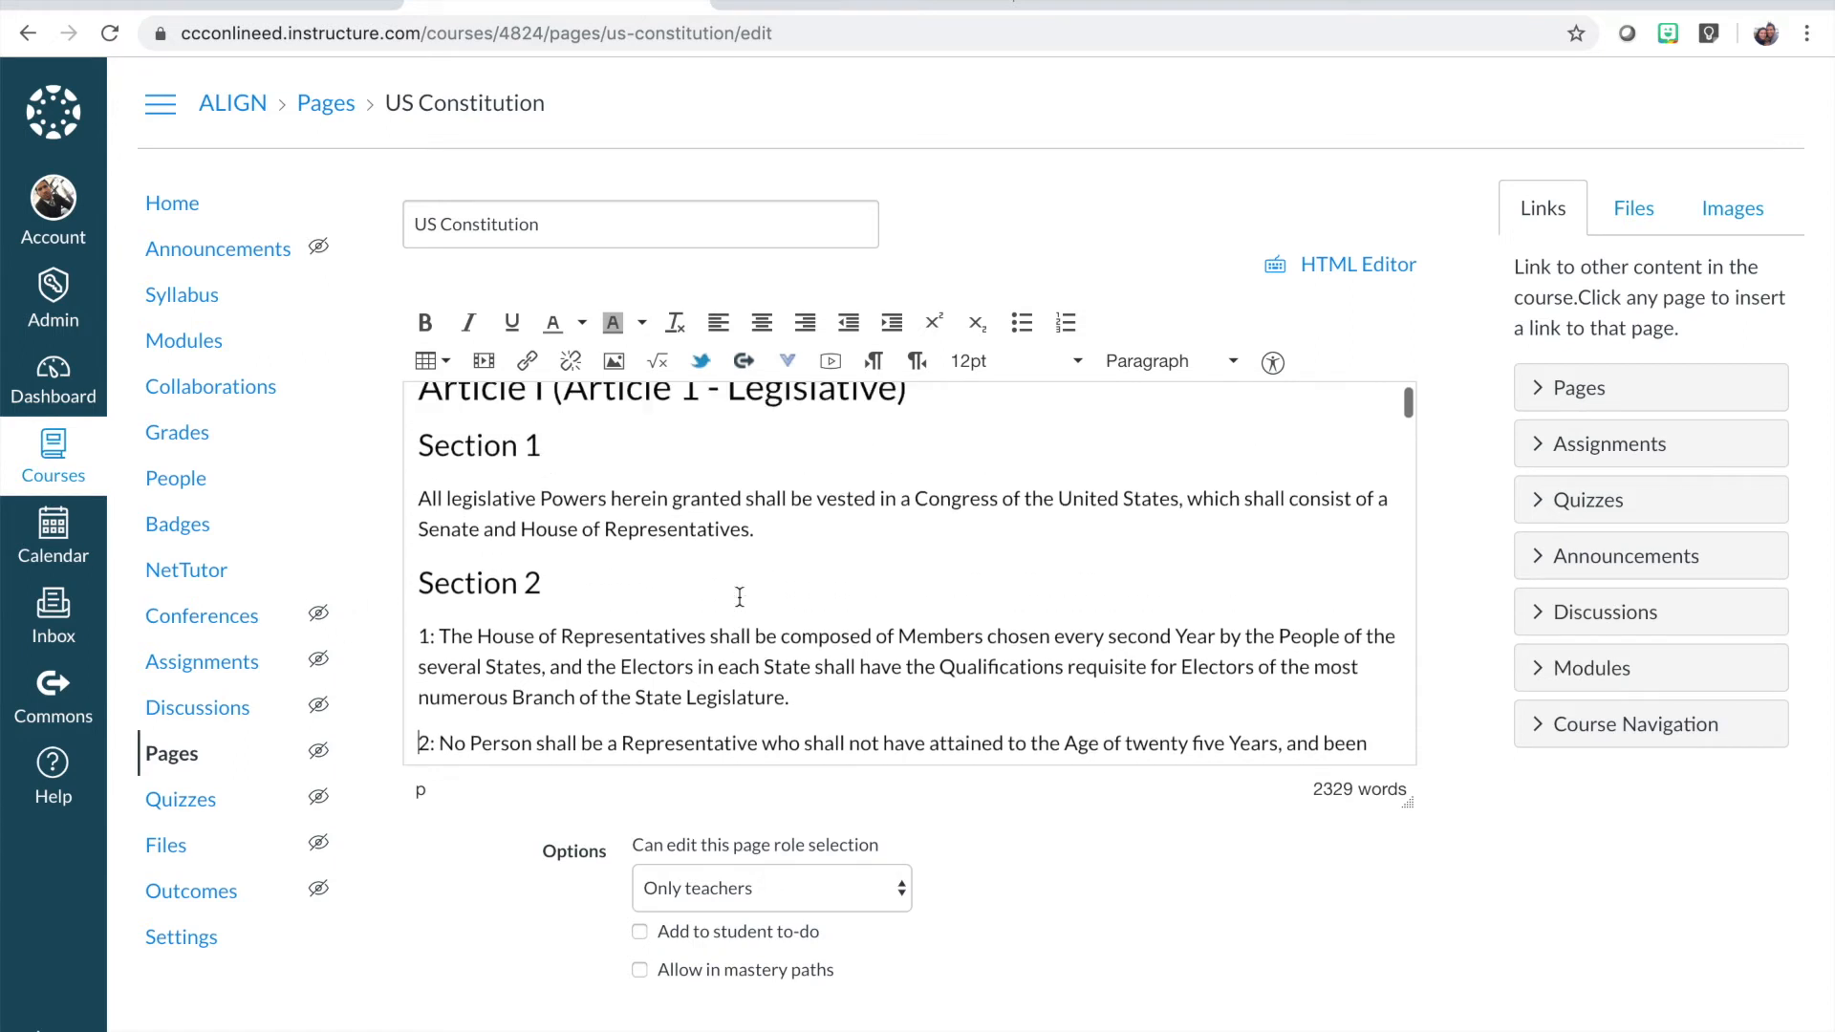
Examine in the HTML source how the Article I title, the section headings and the clause paragraphs are tagged.
{"action": "left_click", "coordinate": [1352, 266]}
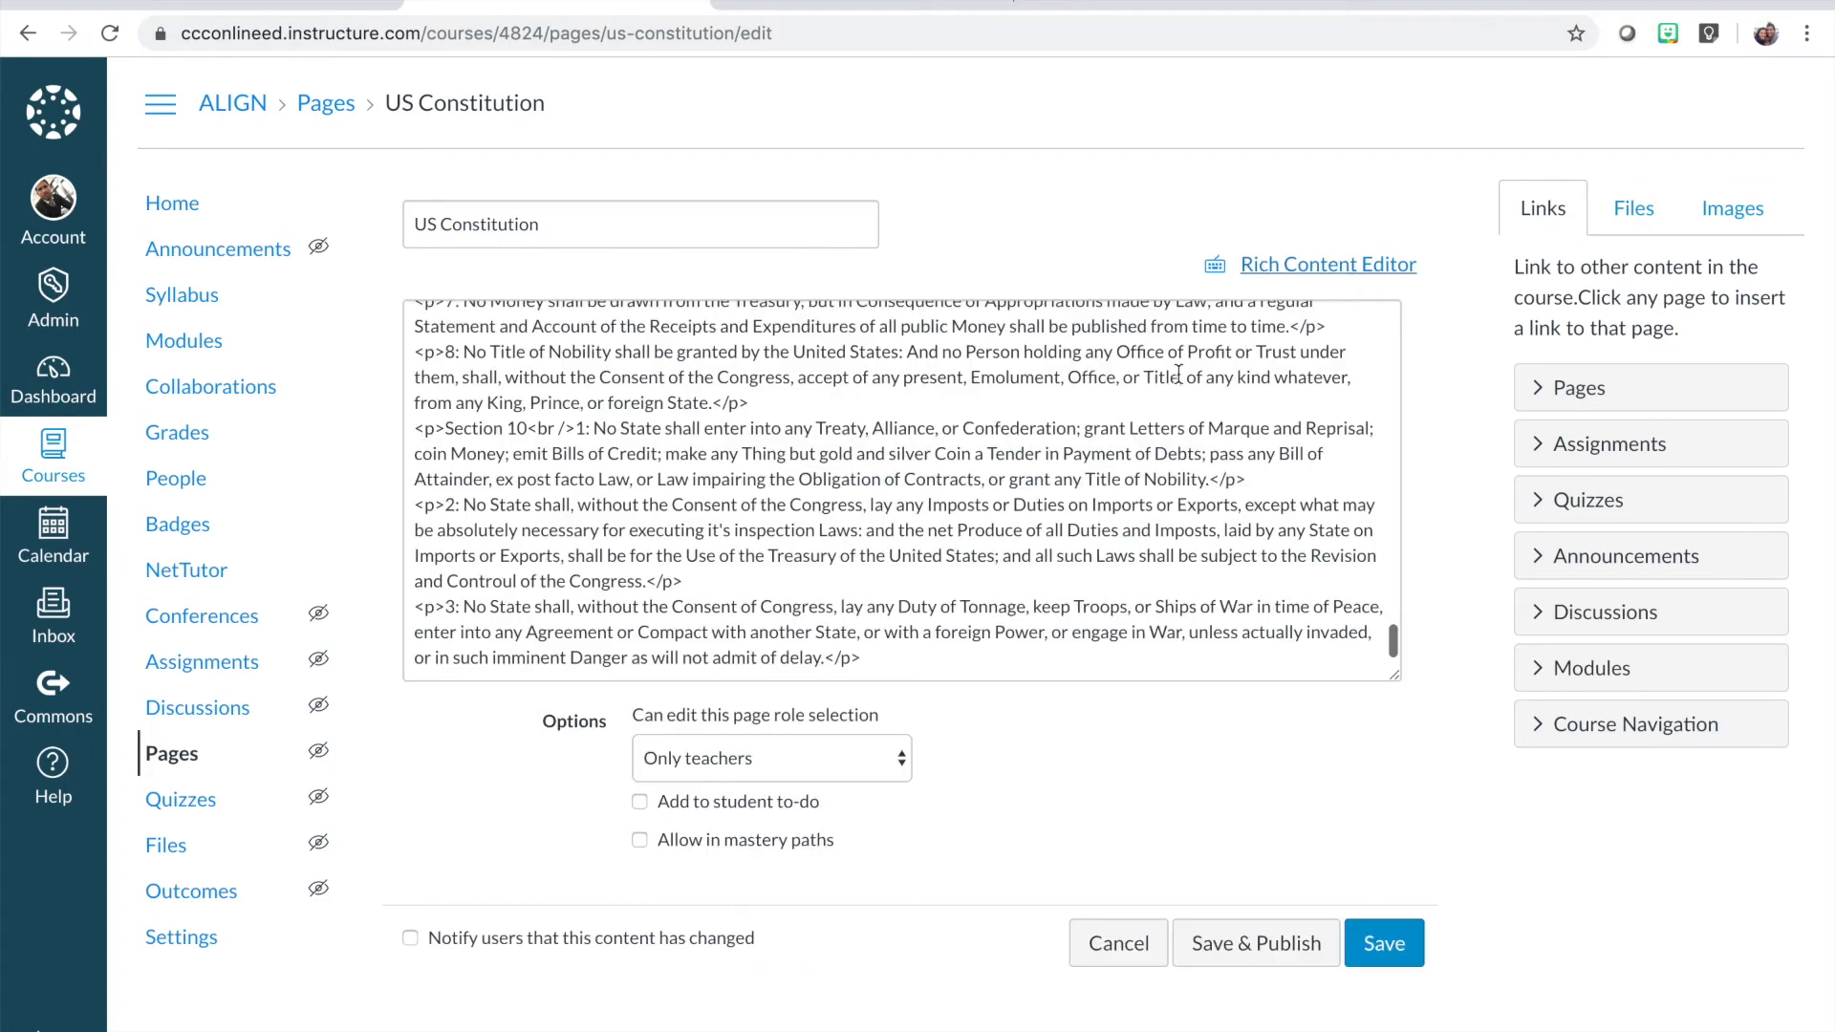
{"action": "scroll", "coordinate": [948, 446], "scroll_direction": "up", "scroll_amount": 20}
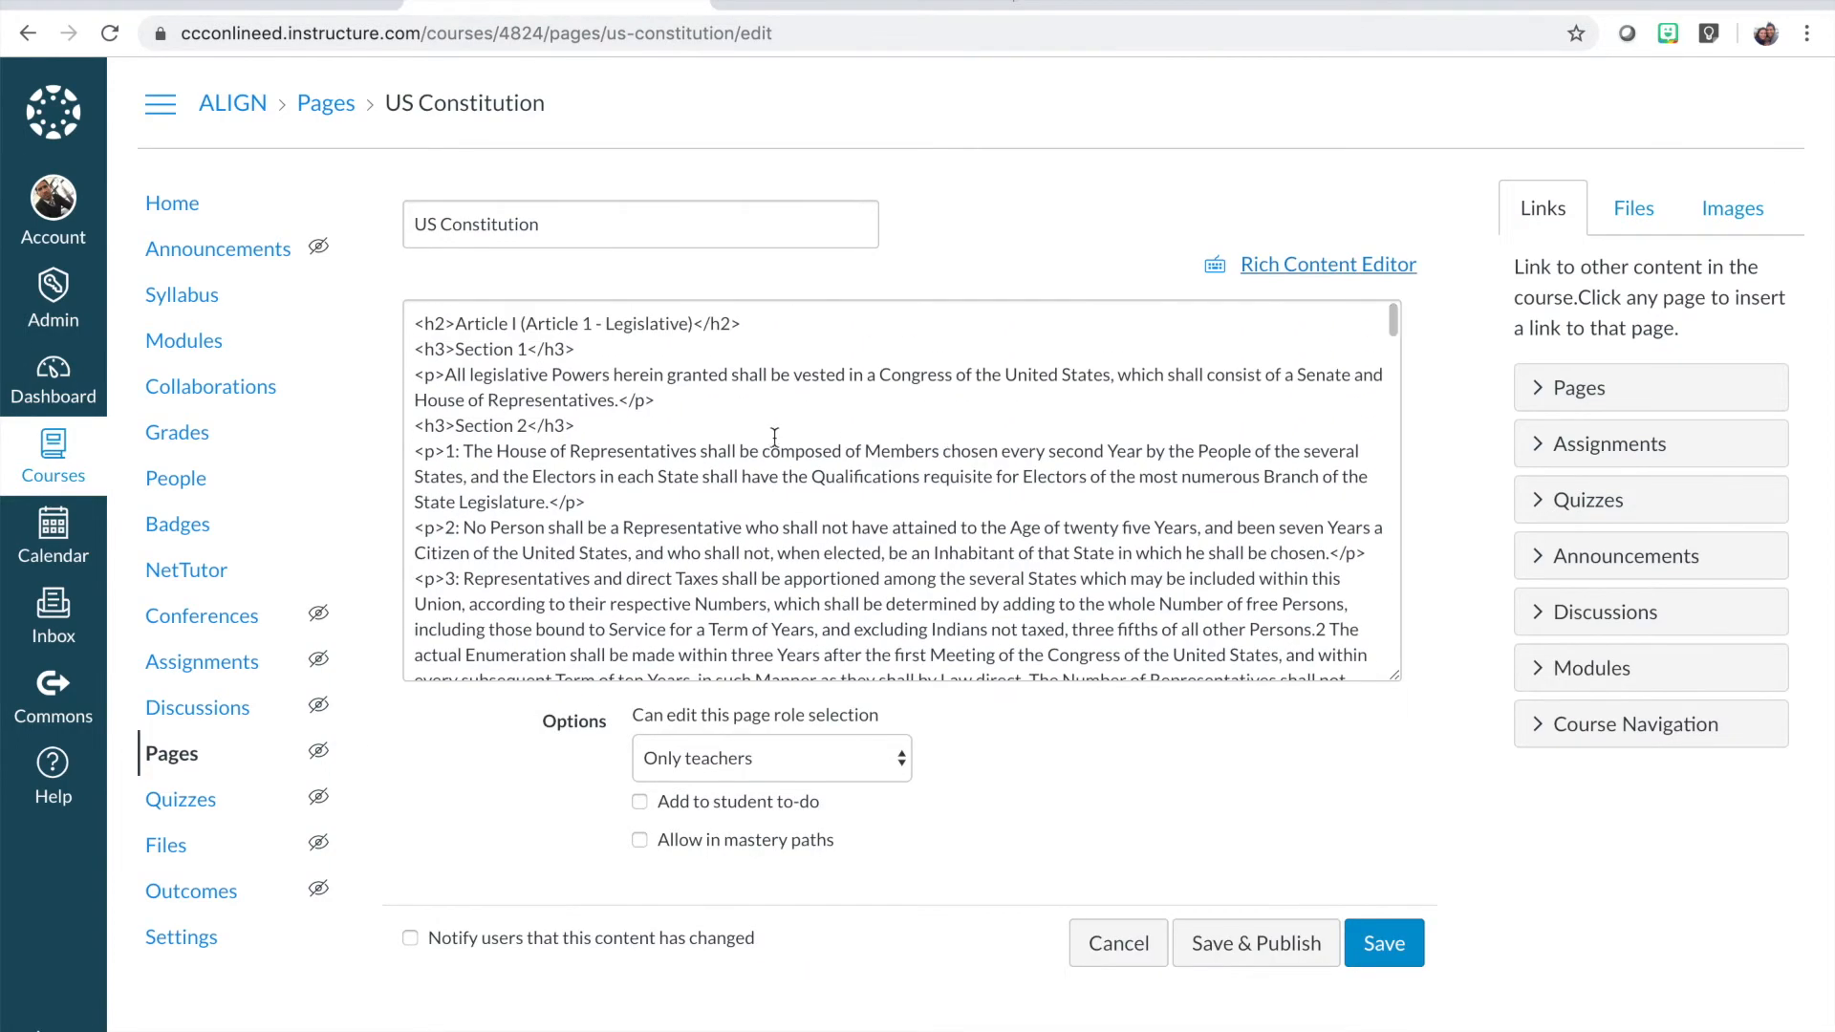
{"action": "left_click_drag", "start_coordinate": [414, 324], "coordinate": [742, 326]}
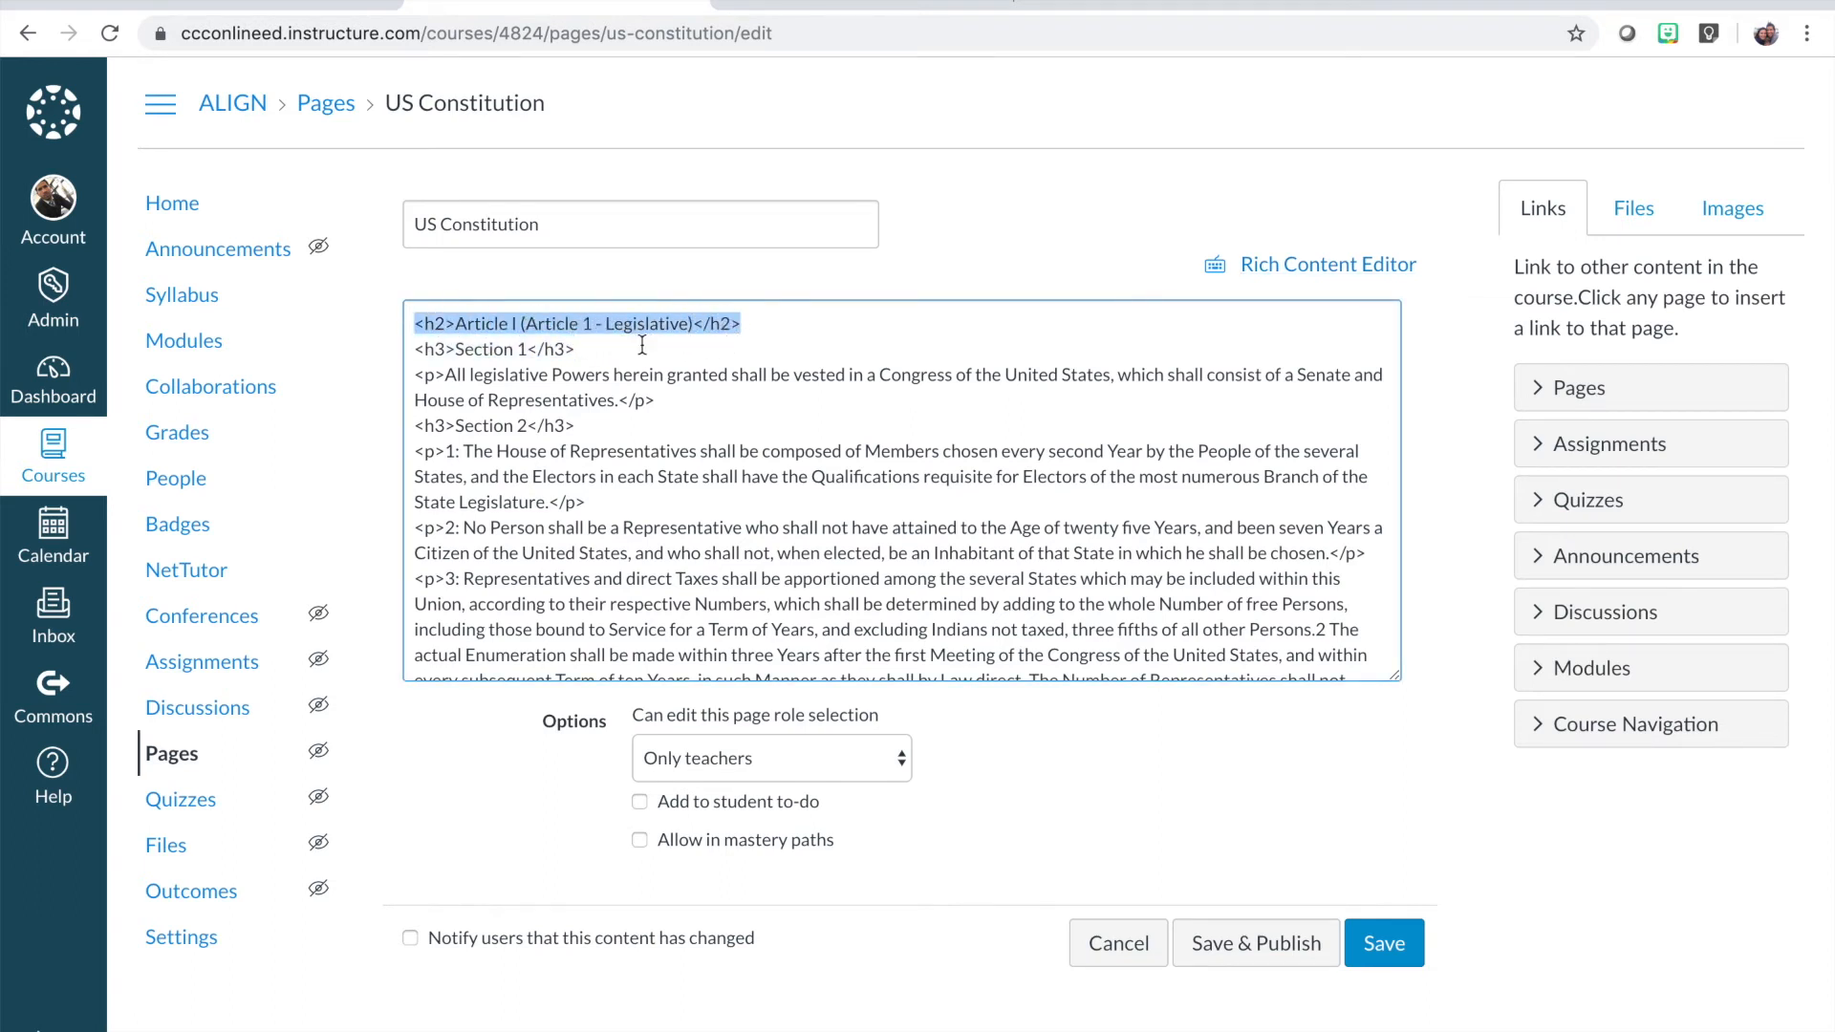
{"action": "left_click_drag", "start_coordinate": [577, 349], "coordinate": [688, 394]}
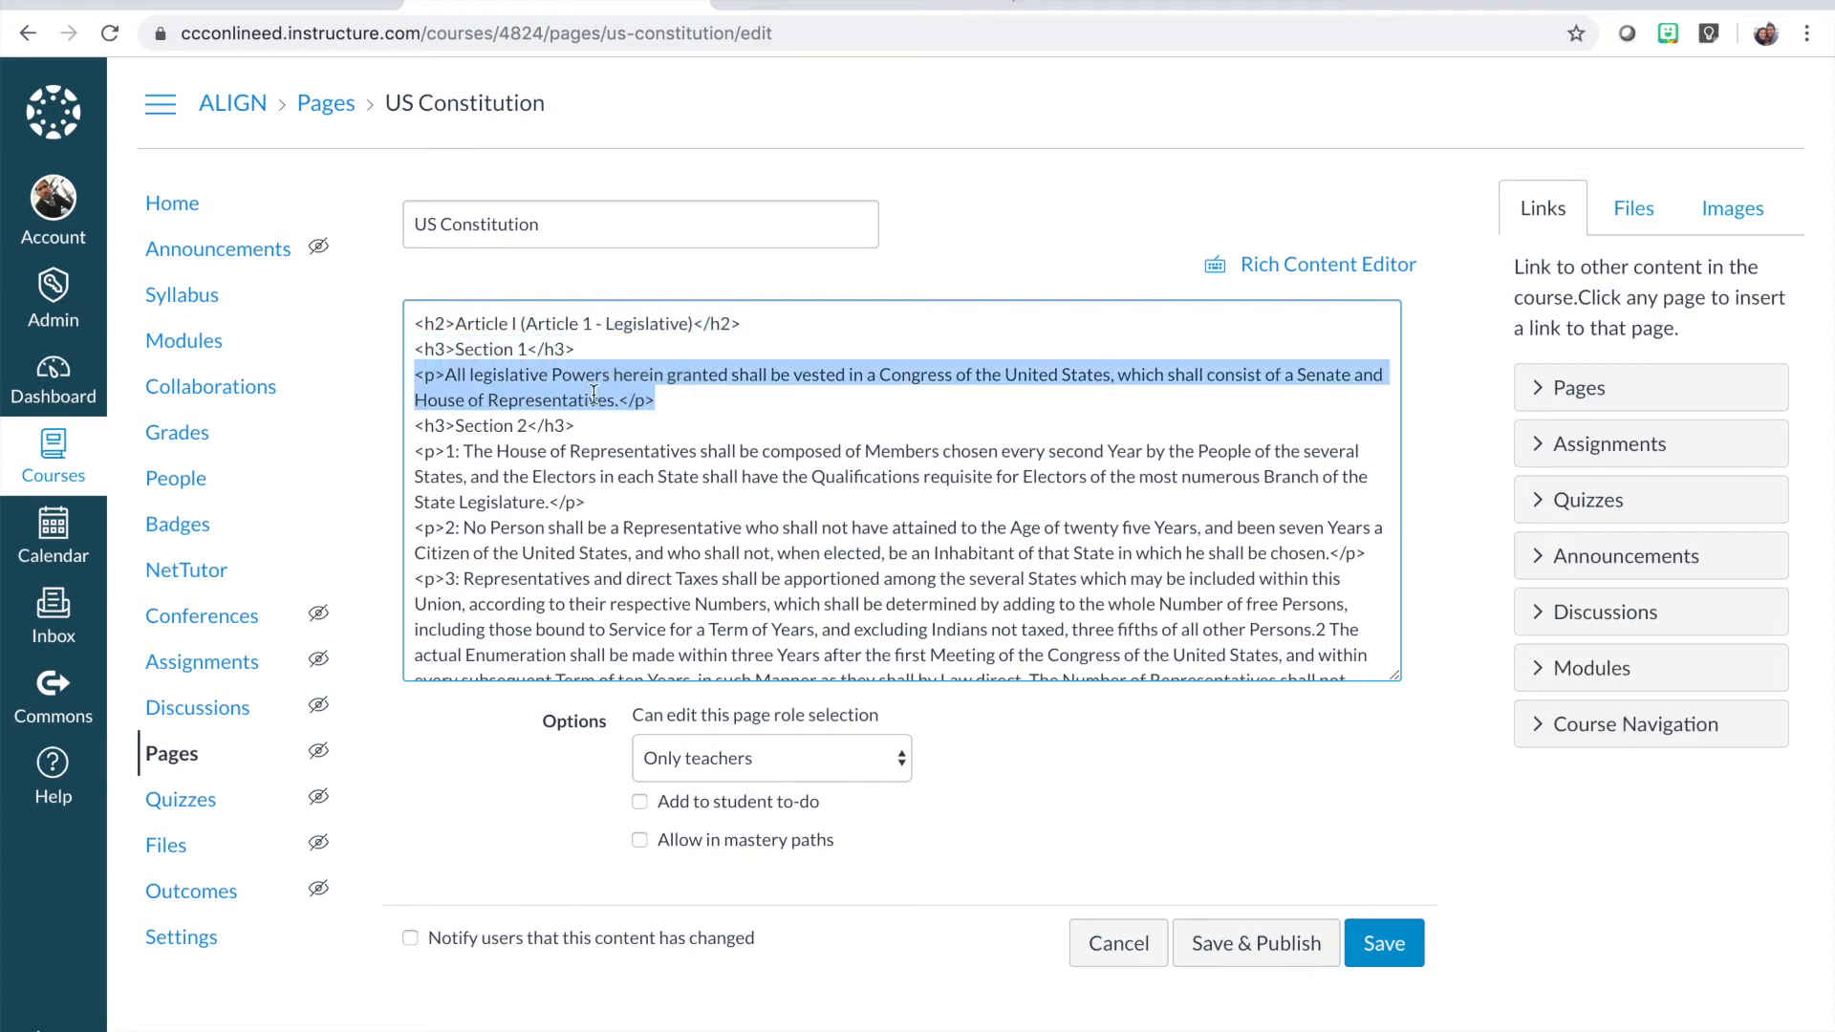
{"action": "scroll", "coordinate": [535, 417], "scroll_direction": "down", "scroll_amount": 1}
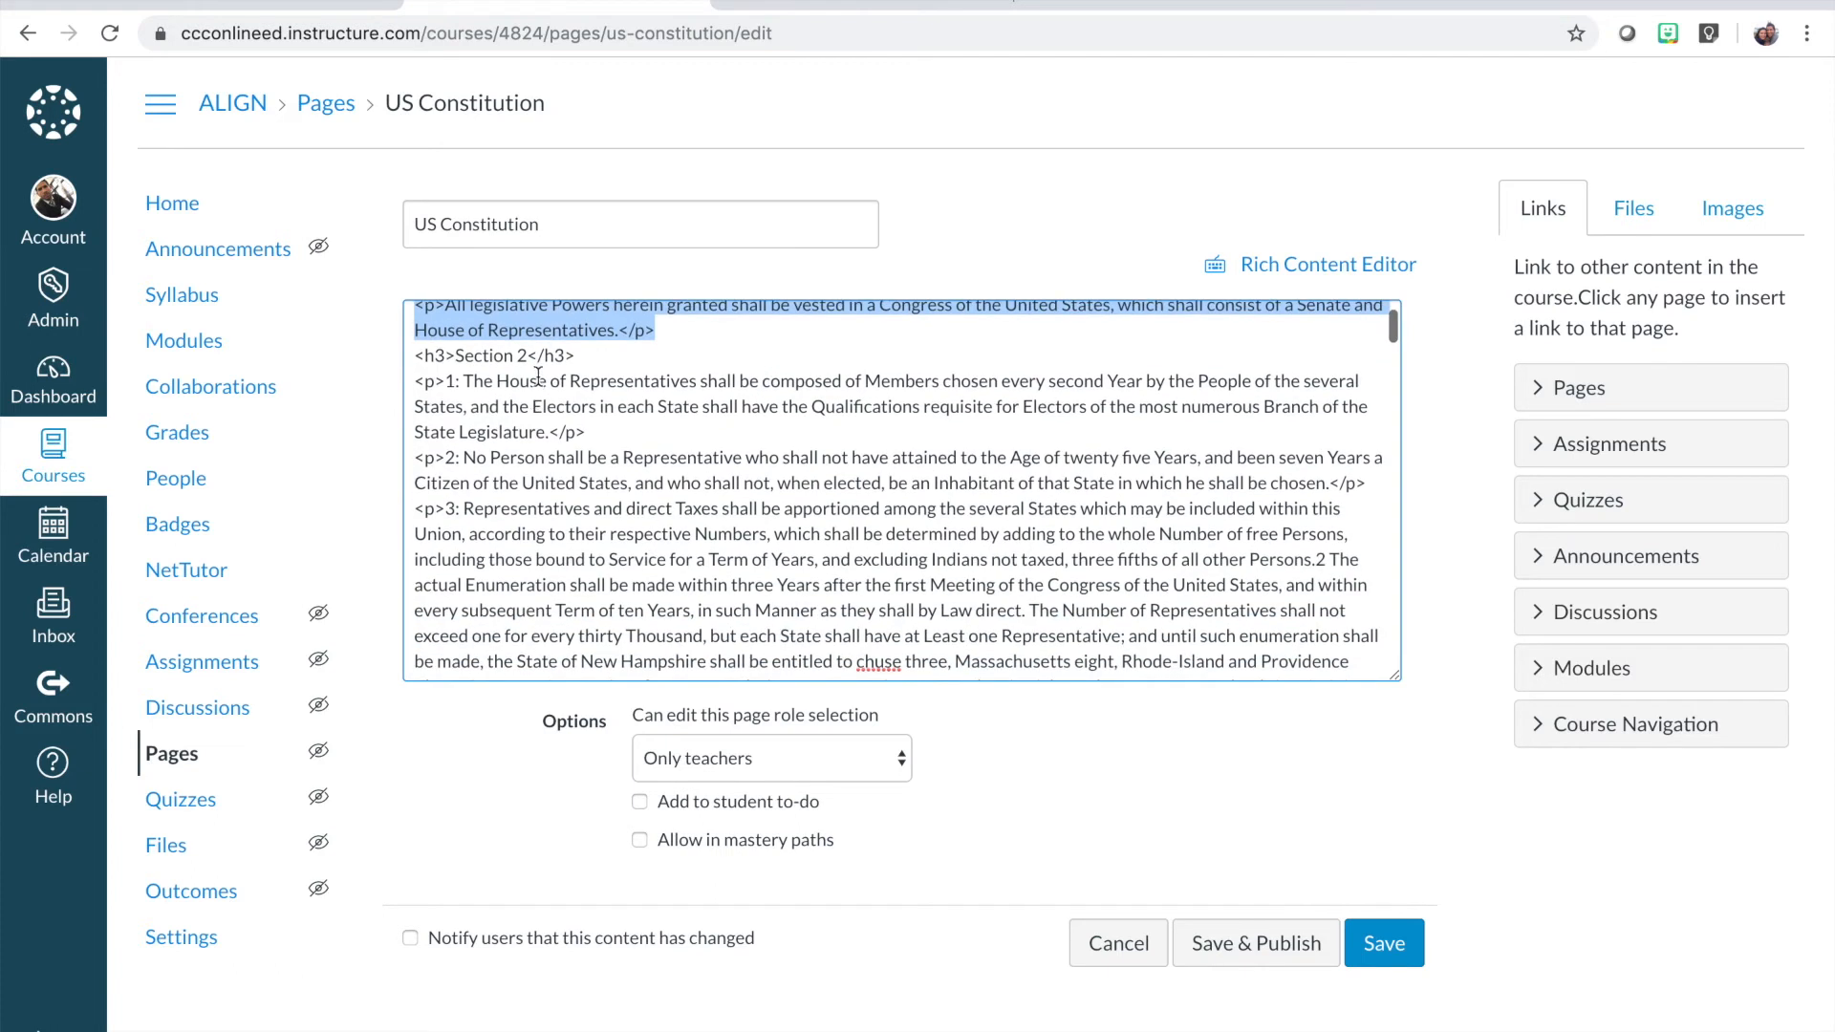
{"action": "left_click_drag", "start_coordinate": [576, 354], "coordinate": [426, 355]}
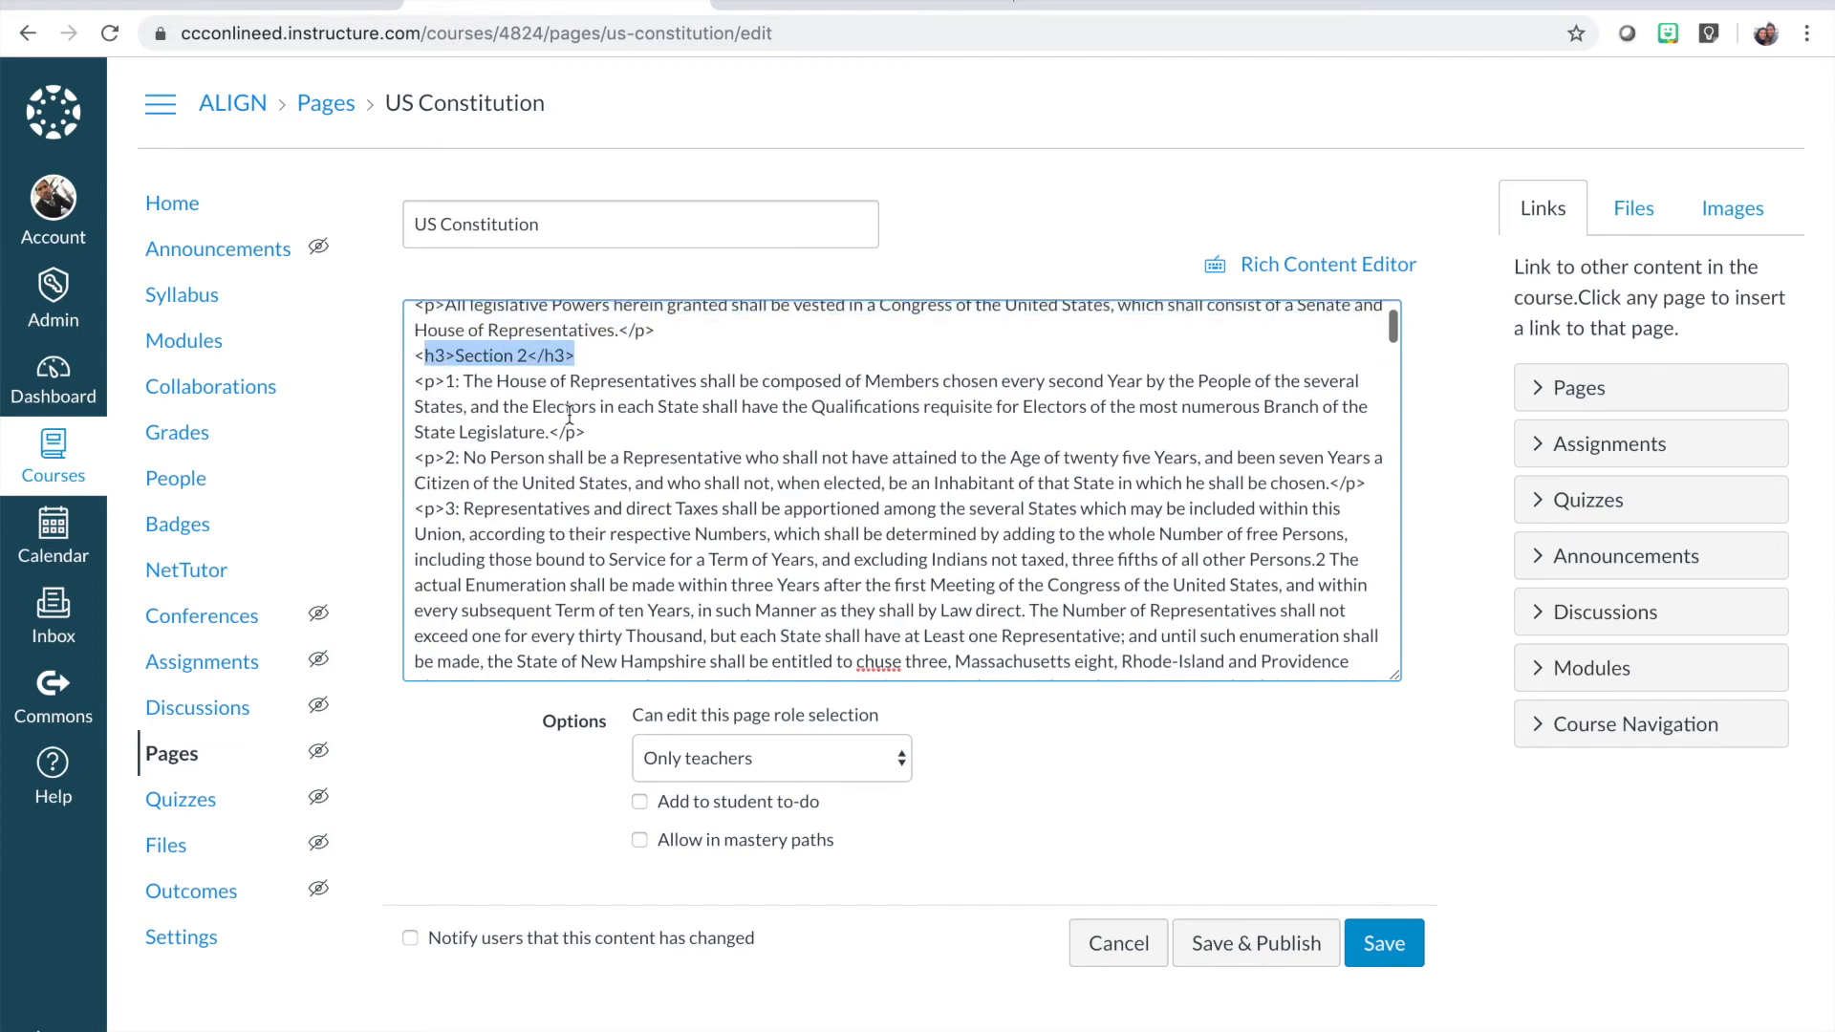
{"action": "left_click_drag", "start_coordinate": [587, 432], "coordinate": [1373, 416]}
{"action": "scroll", "coordinate": [405, 381], "scroll_direction": "down", "scroll_amount": 1}
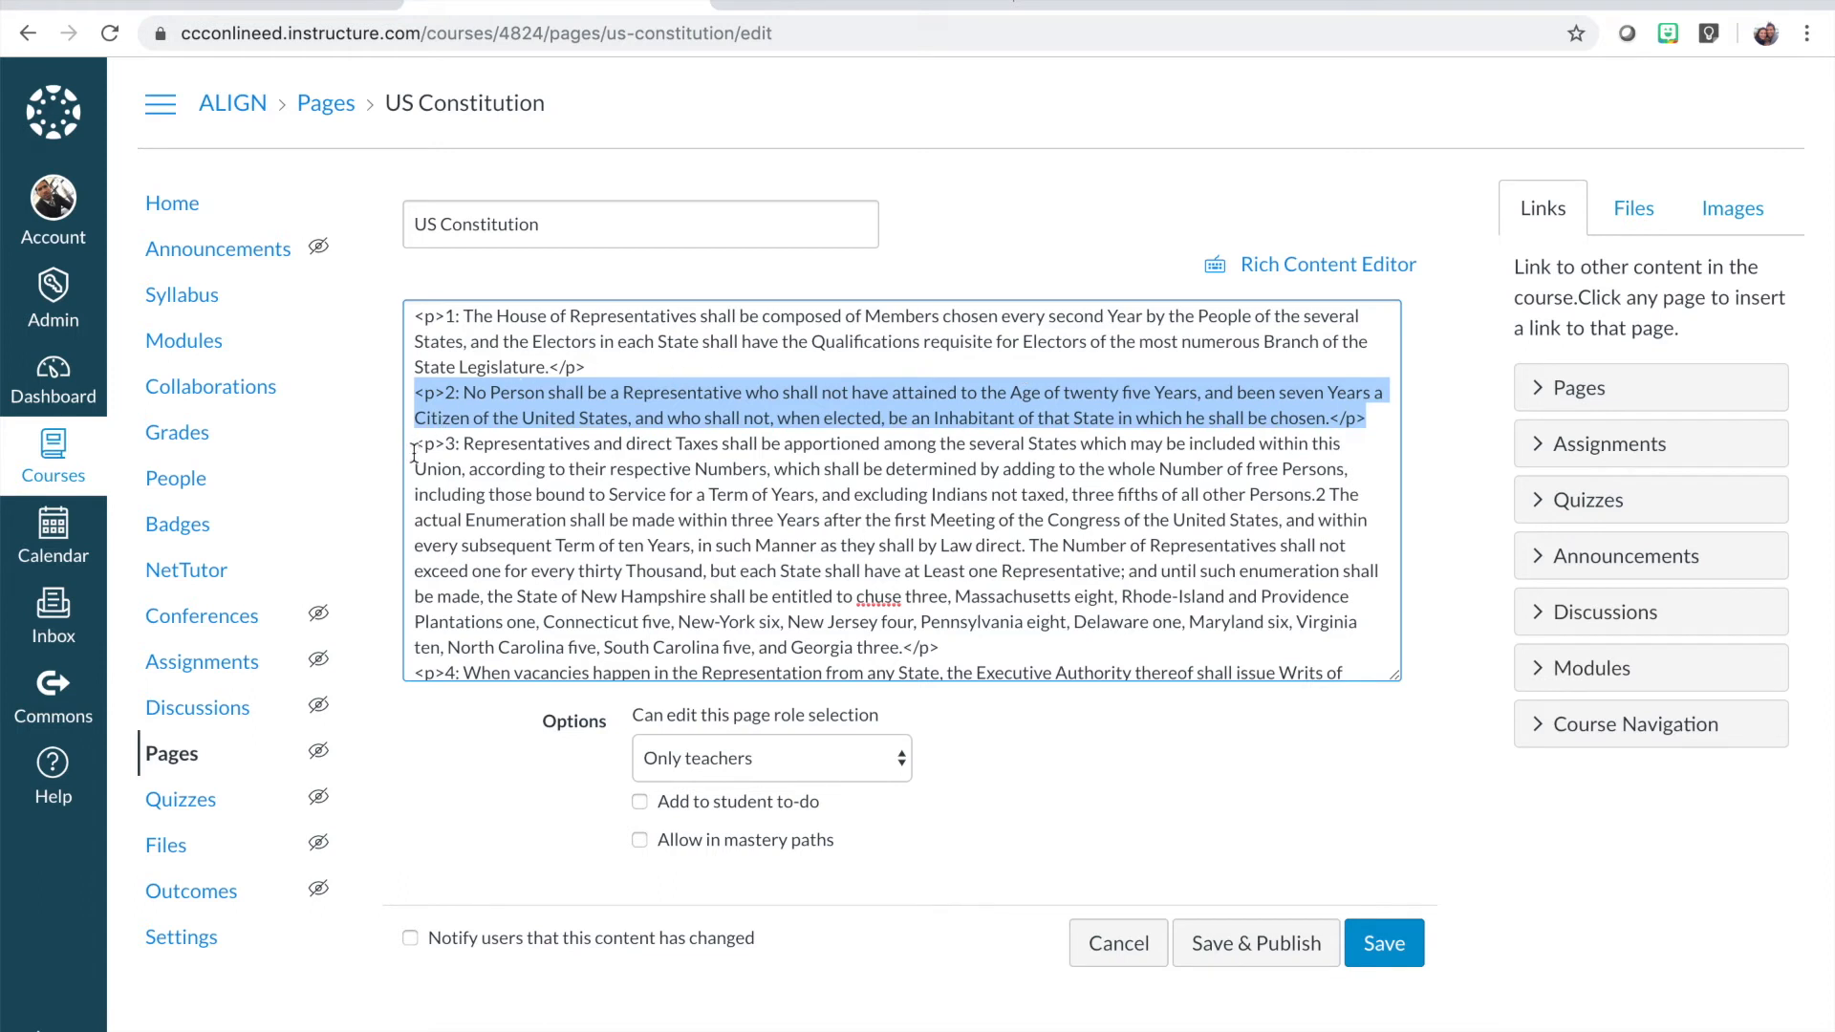
Try adding several blank lines between clauses 1 and 2 of Section 2 in the HTML source, and check the spacing in the rich content view.
{"action": "left_click", "coordinate": [468, 462]}
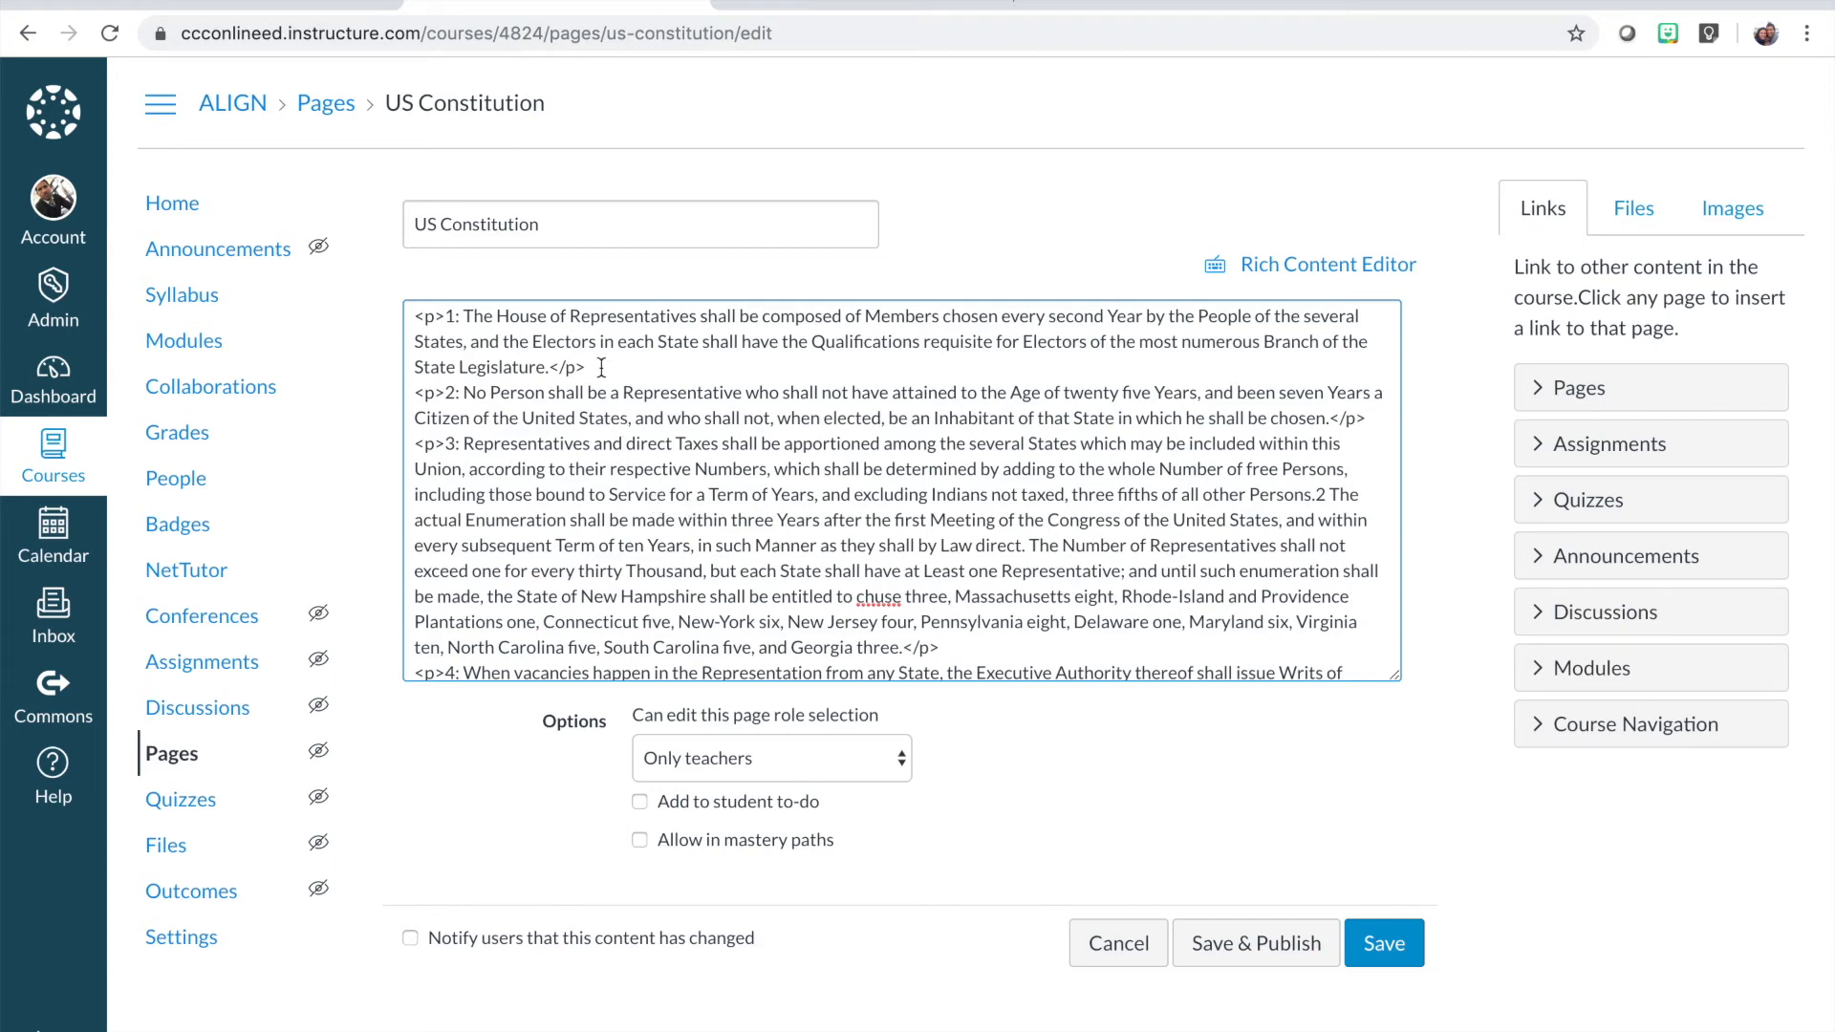
{"action": "key", "text": "Return"}
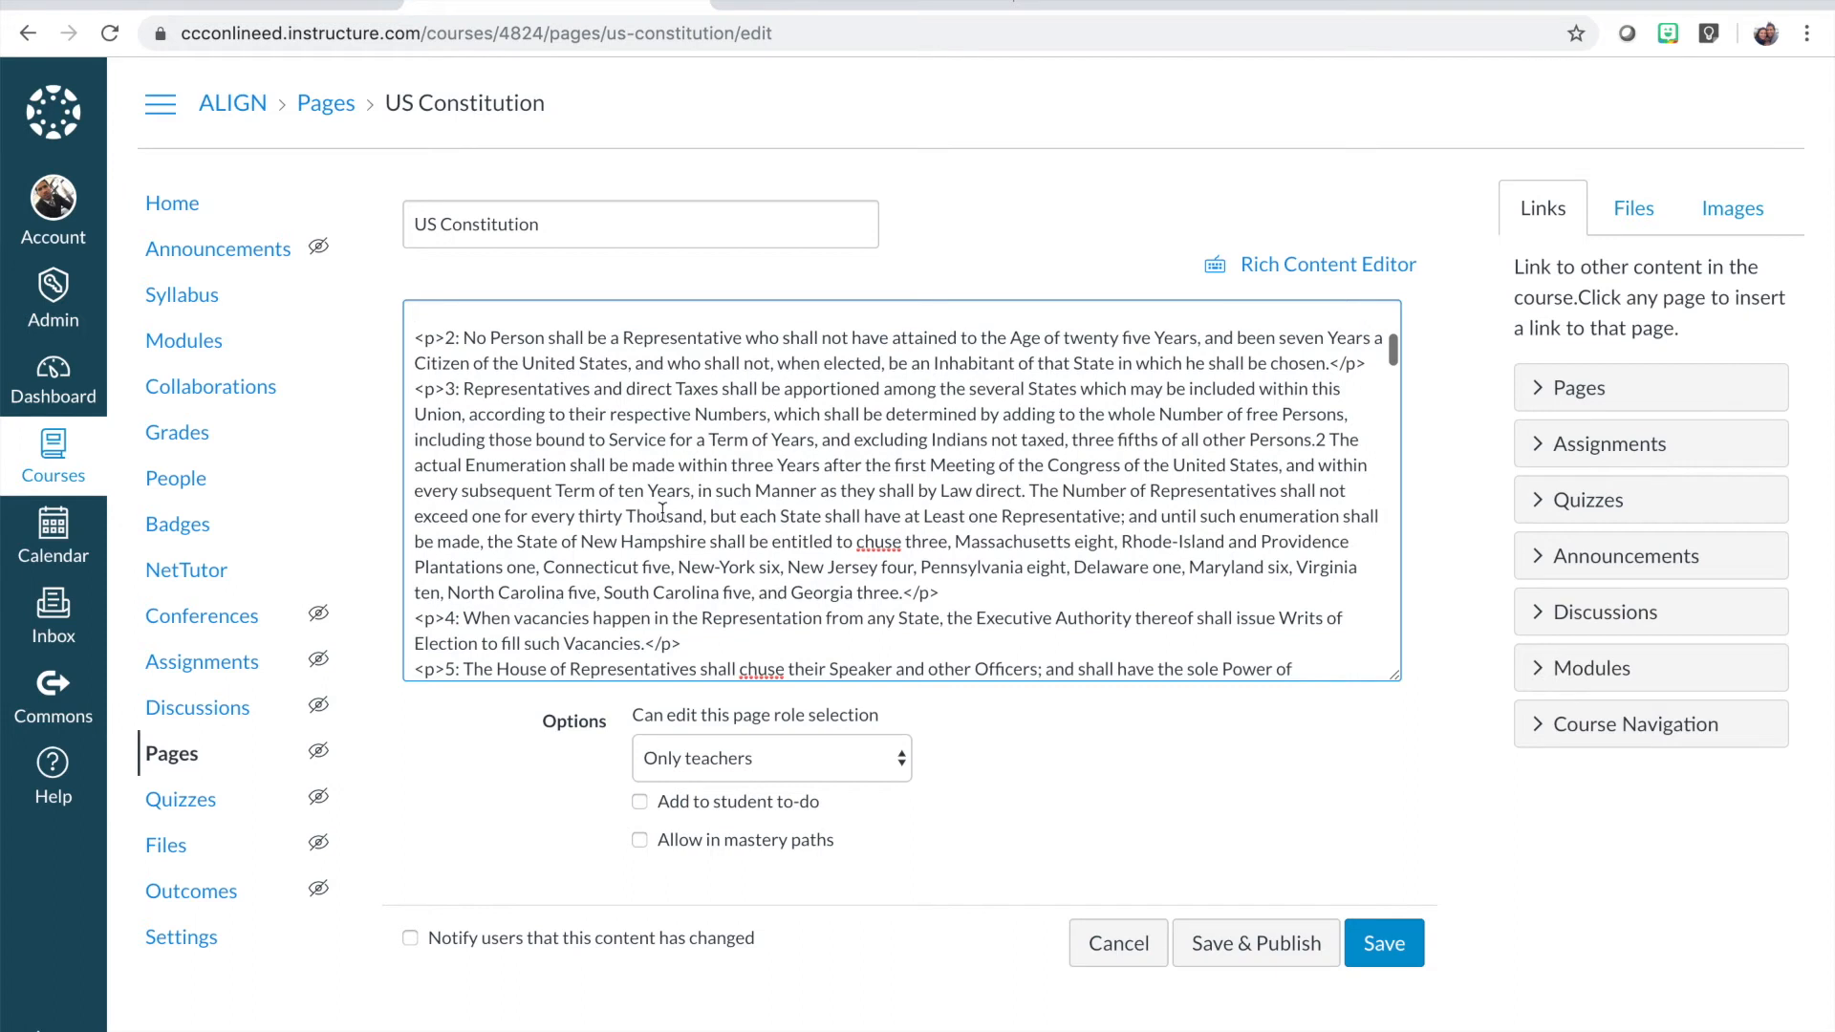
{"action": "scroll", "coordinate": [662, 512], "scroll_direction": "up", "scroll_amount": 5}
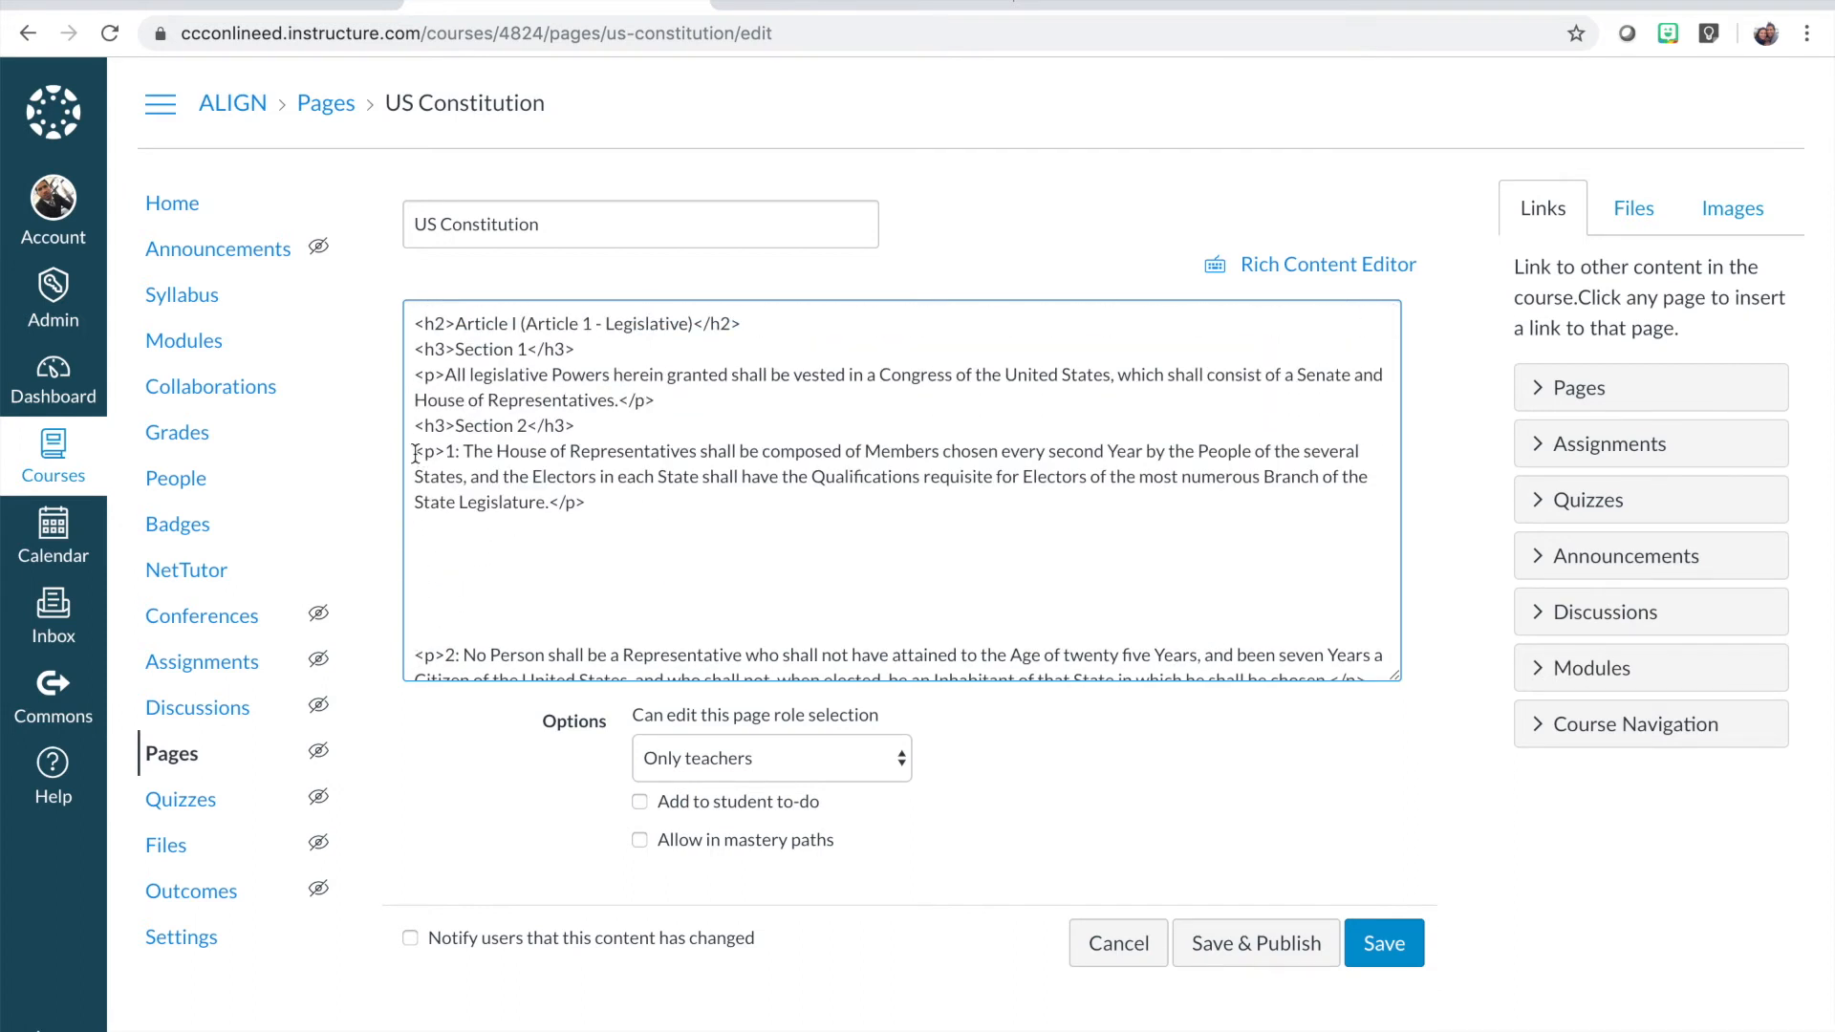
{"action": "left_click_drag", "start_coordinate": [415, 453], "coordinate": [599, 501]}
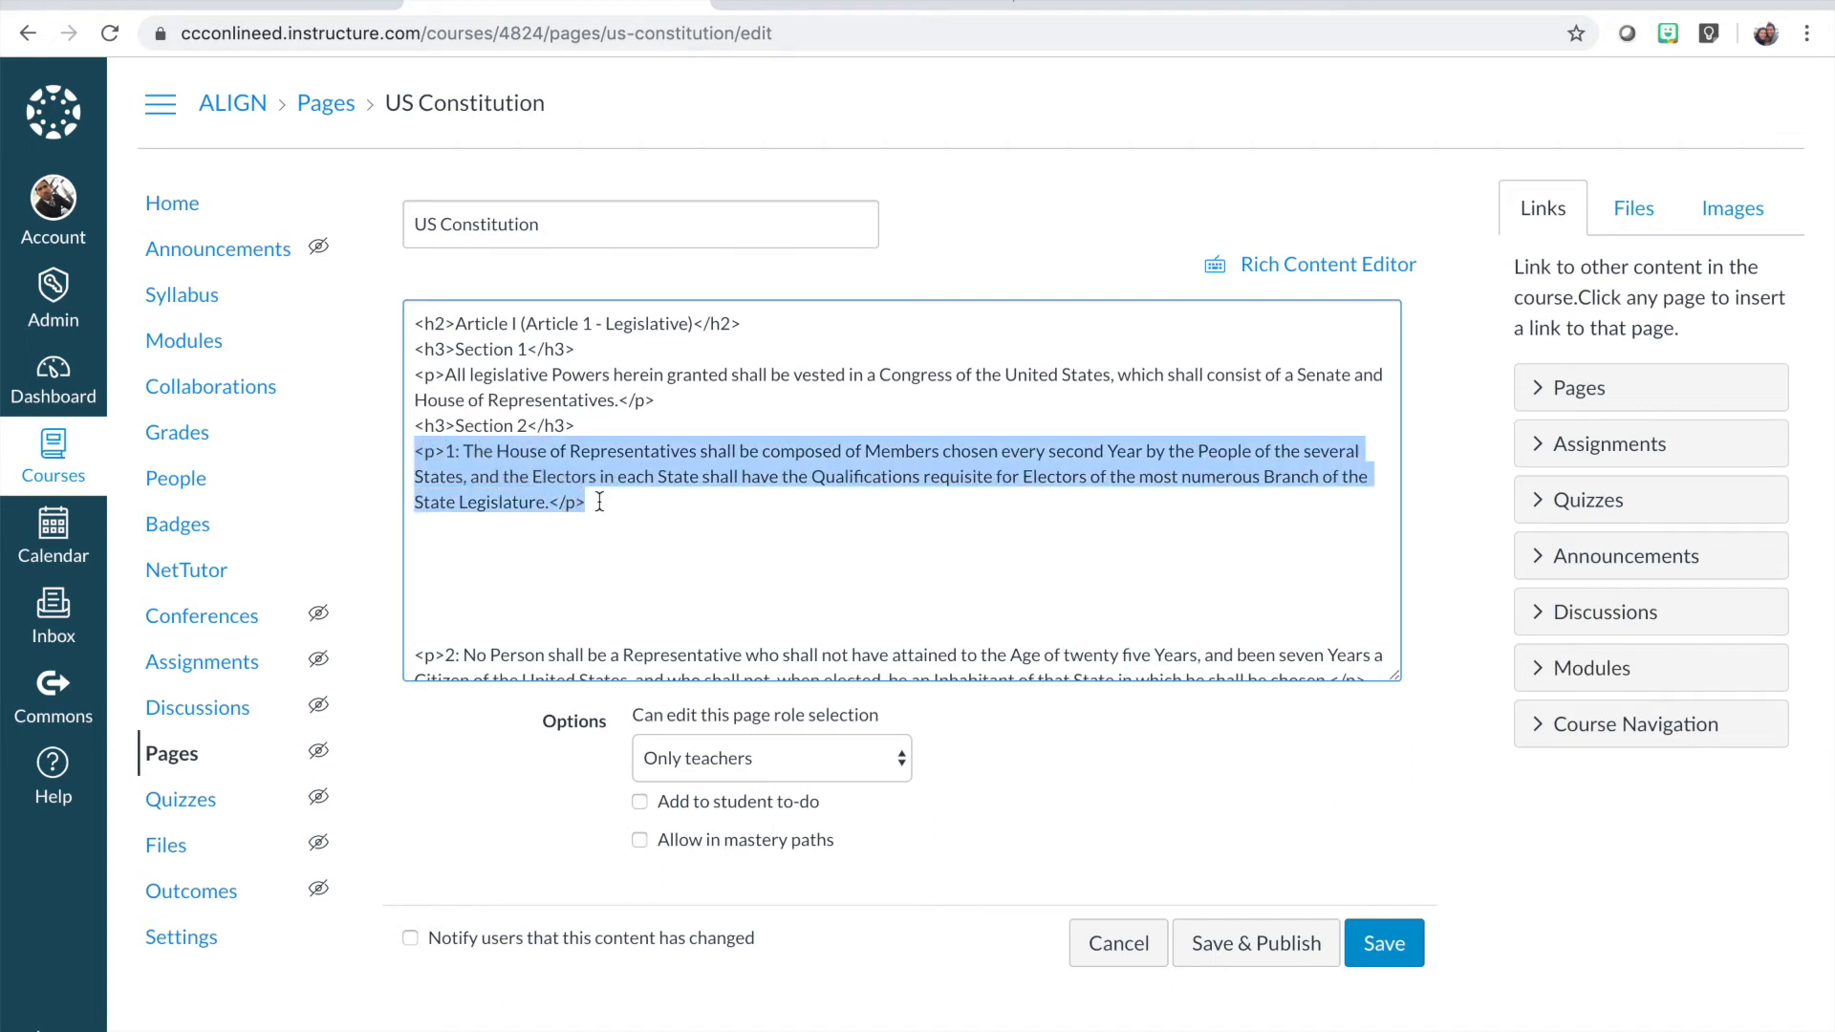
{"action": "scroll", "coordinate": [599, 500], "scroll_direction": "down", "scroll_amount": 3}
{"action": "key", "text": "BackSpace"}
{"action": "left_click_drag", "start_coordinate": [417, 424], "coordinate": [740, 449]}
{"action": "scroll", "coordinate": [752, 379], "scroll_direction": "up", "scroll_amount": 1}
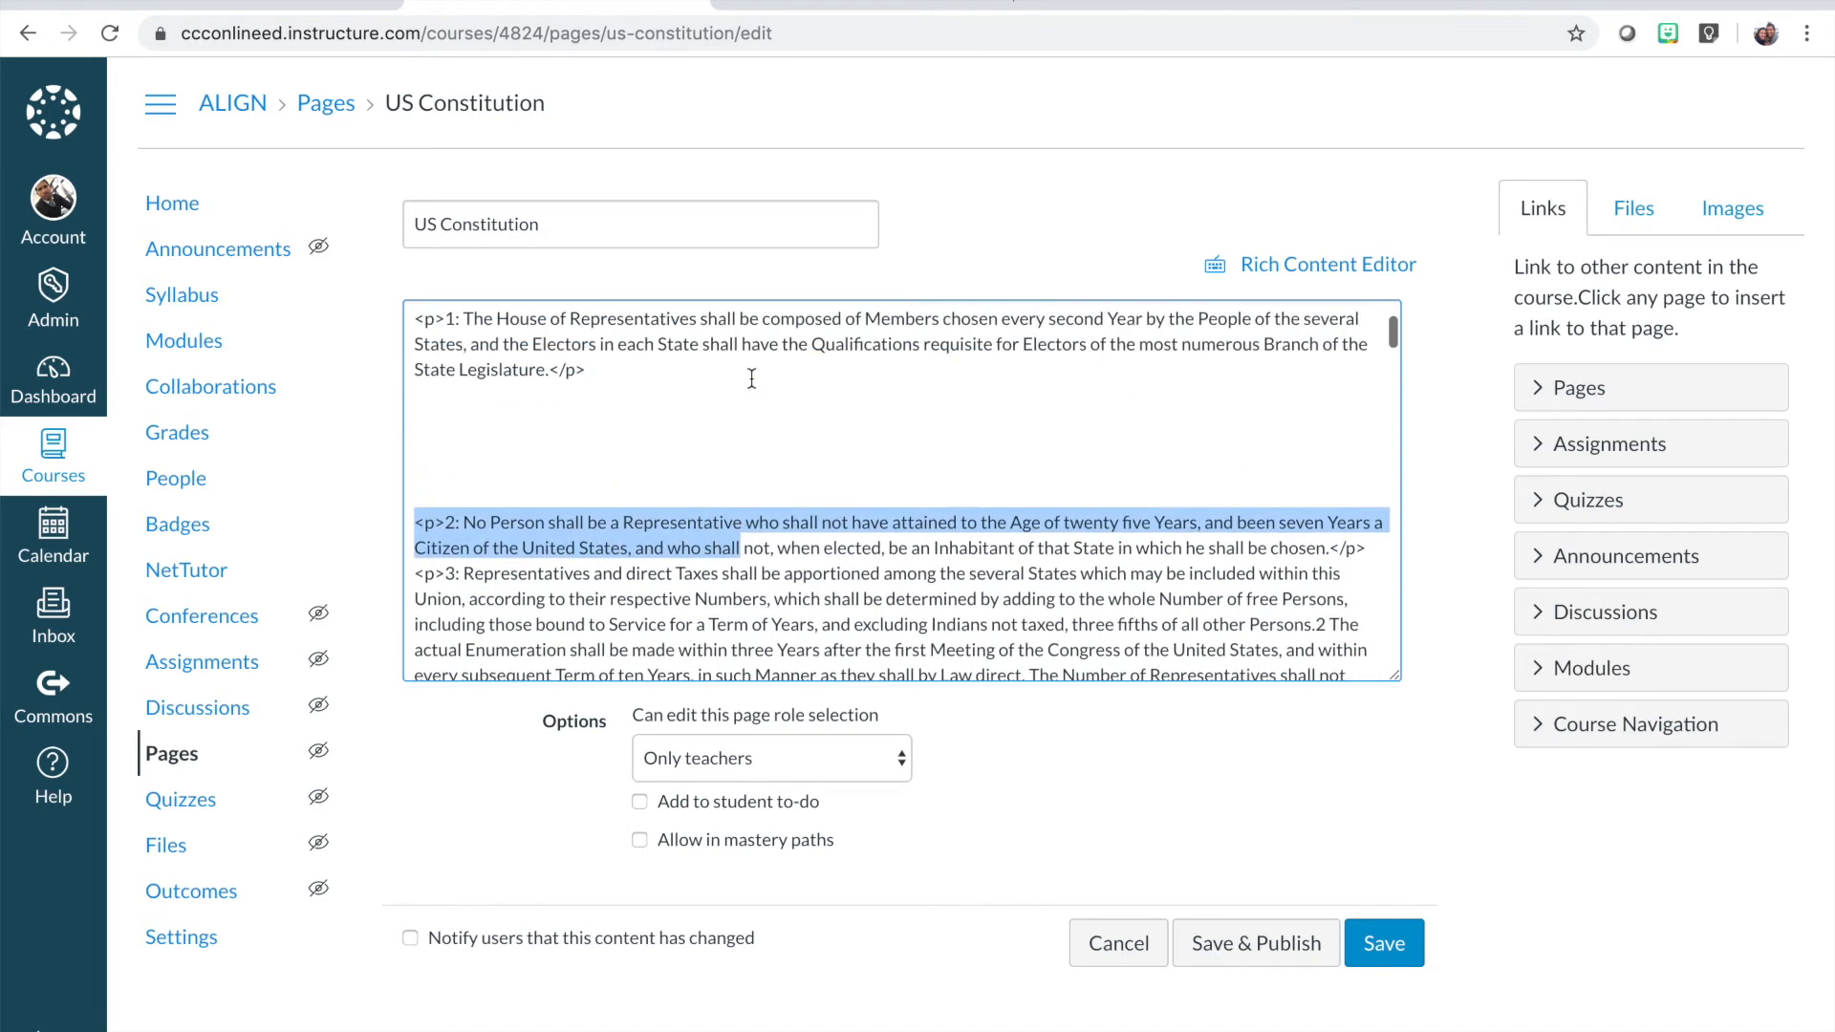
{"action": "scroll", "coordinate": [784, 378], "scroll_direction": "up", "scroll_amount": 1}
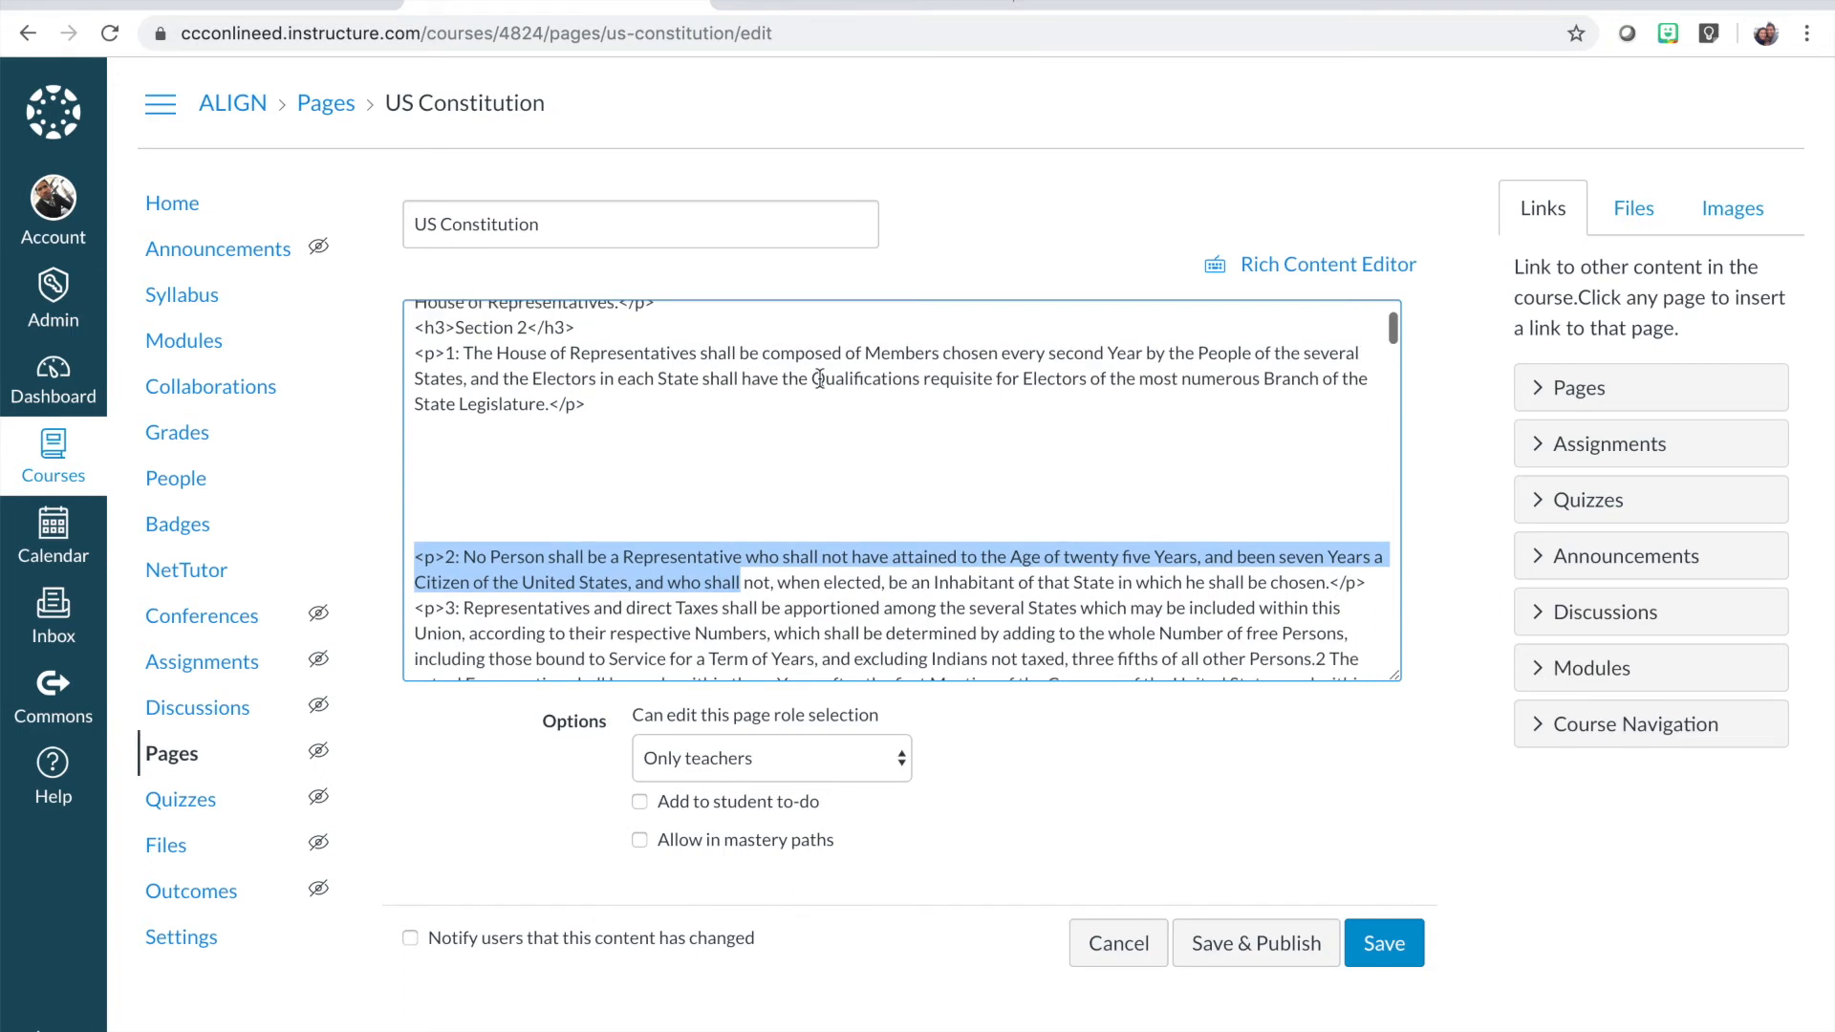
{"action": "left_click", "coordinate": [1331, 268]}
{"action": "scroll", "coordinate": [761, 474], "scroll_direction": "down", "scroll_amount": 1}
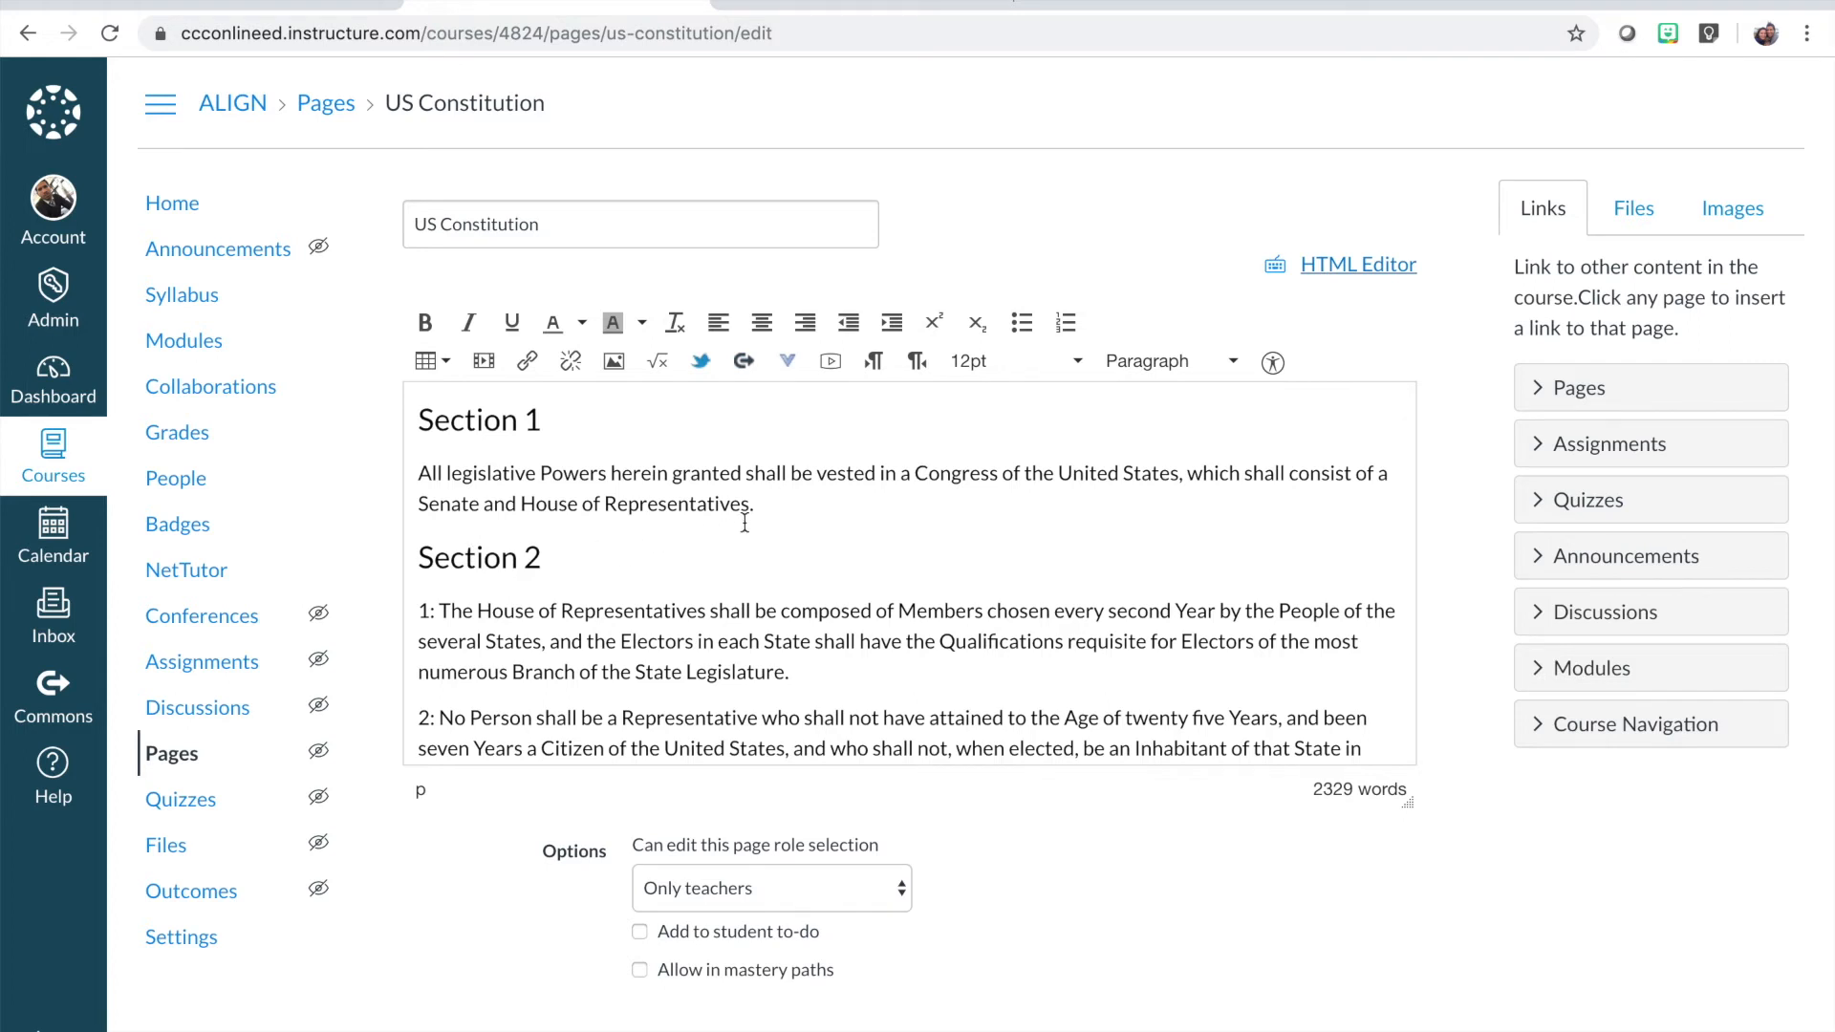
Add an empty paragraph below the Section 1 heading and inspect its tag in the HTML source.
{"action": "left_click", "coordinate": [542, 415]}
{"action": "key", "text": "Return"}
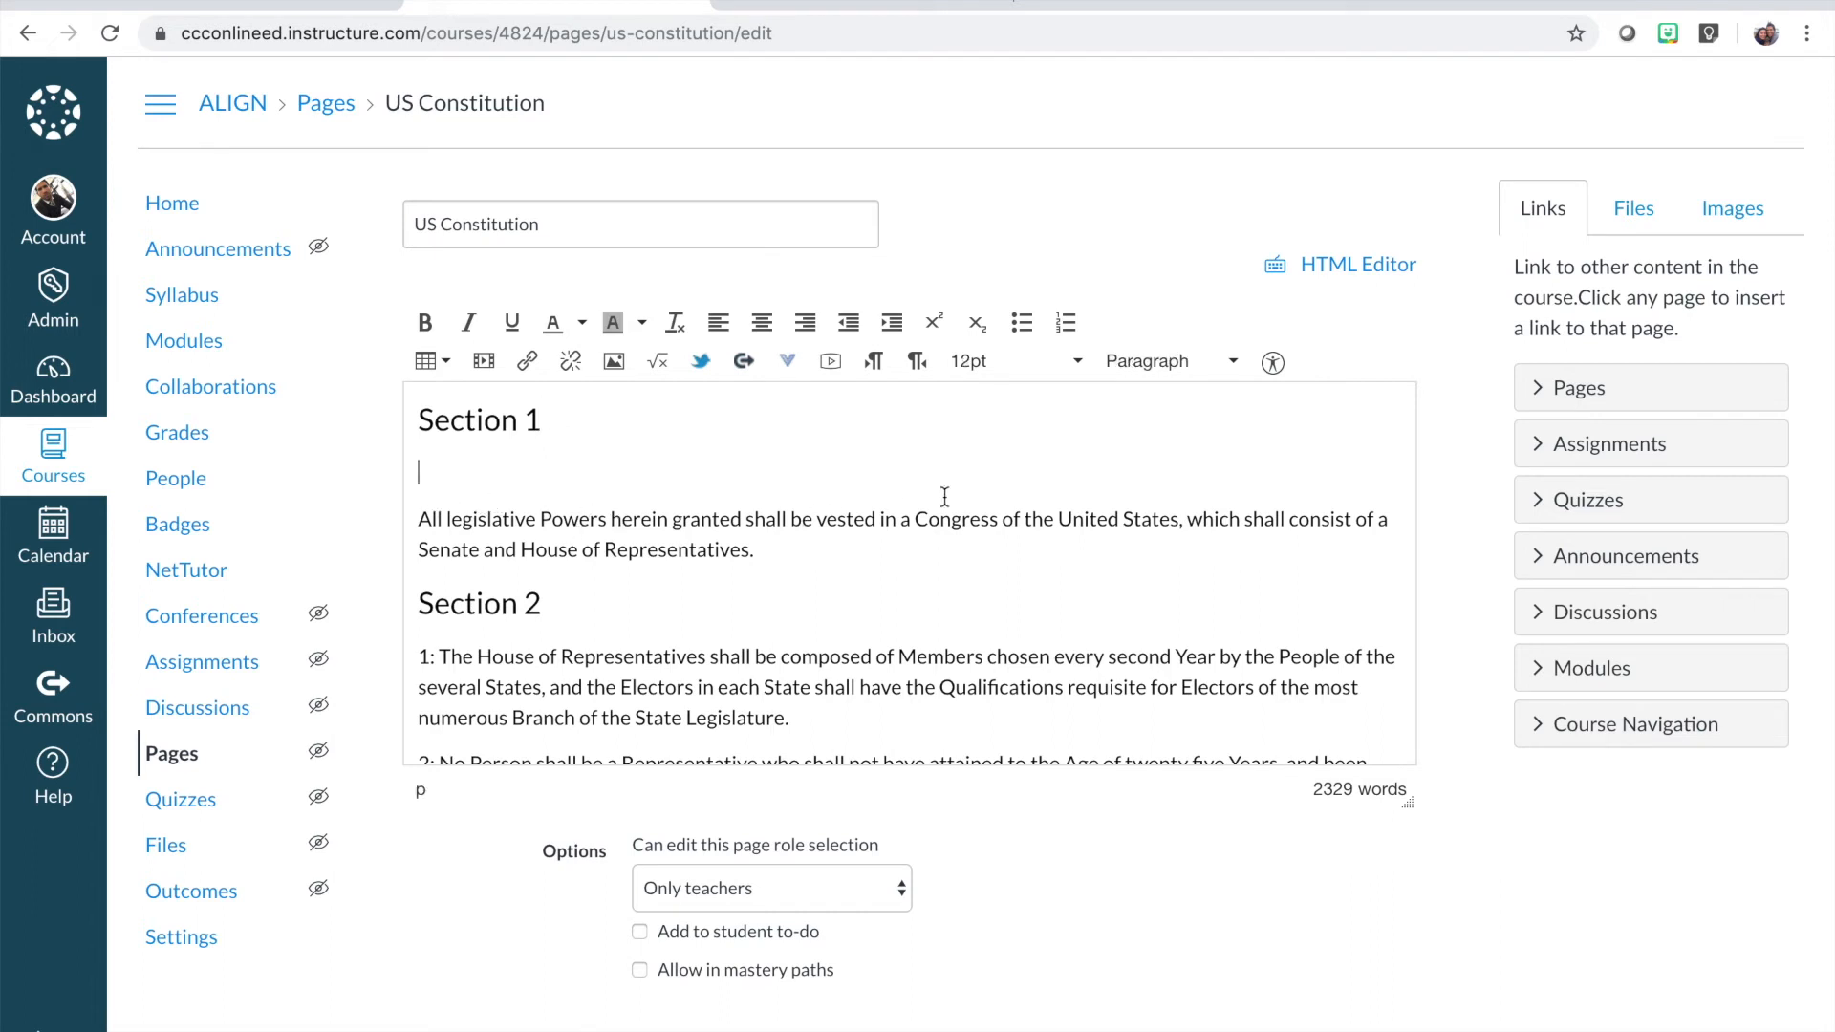
{"action": "left_click", "coordinate": [1369, 269]}
{"action": "scroll", "coordinate": [925, 498], "scroll_direction": "up", "scroll_amount": 10}
{"action": "left_click_drag", "start_coordinate": [537, 374], "coordinate": [412, 378]}
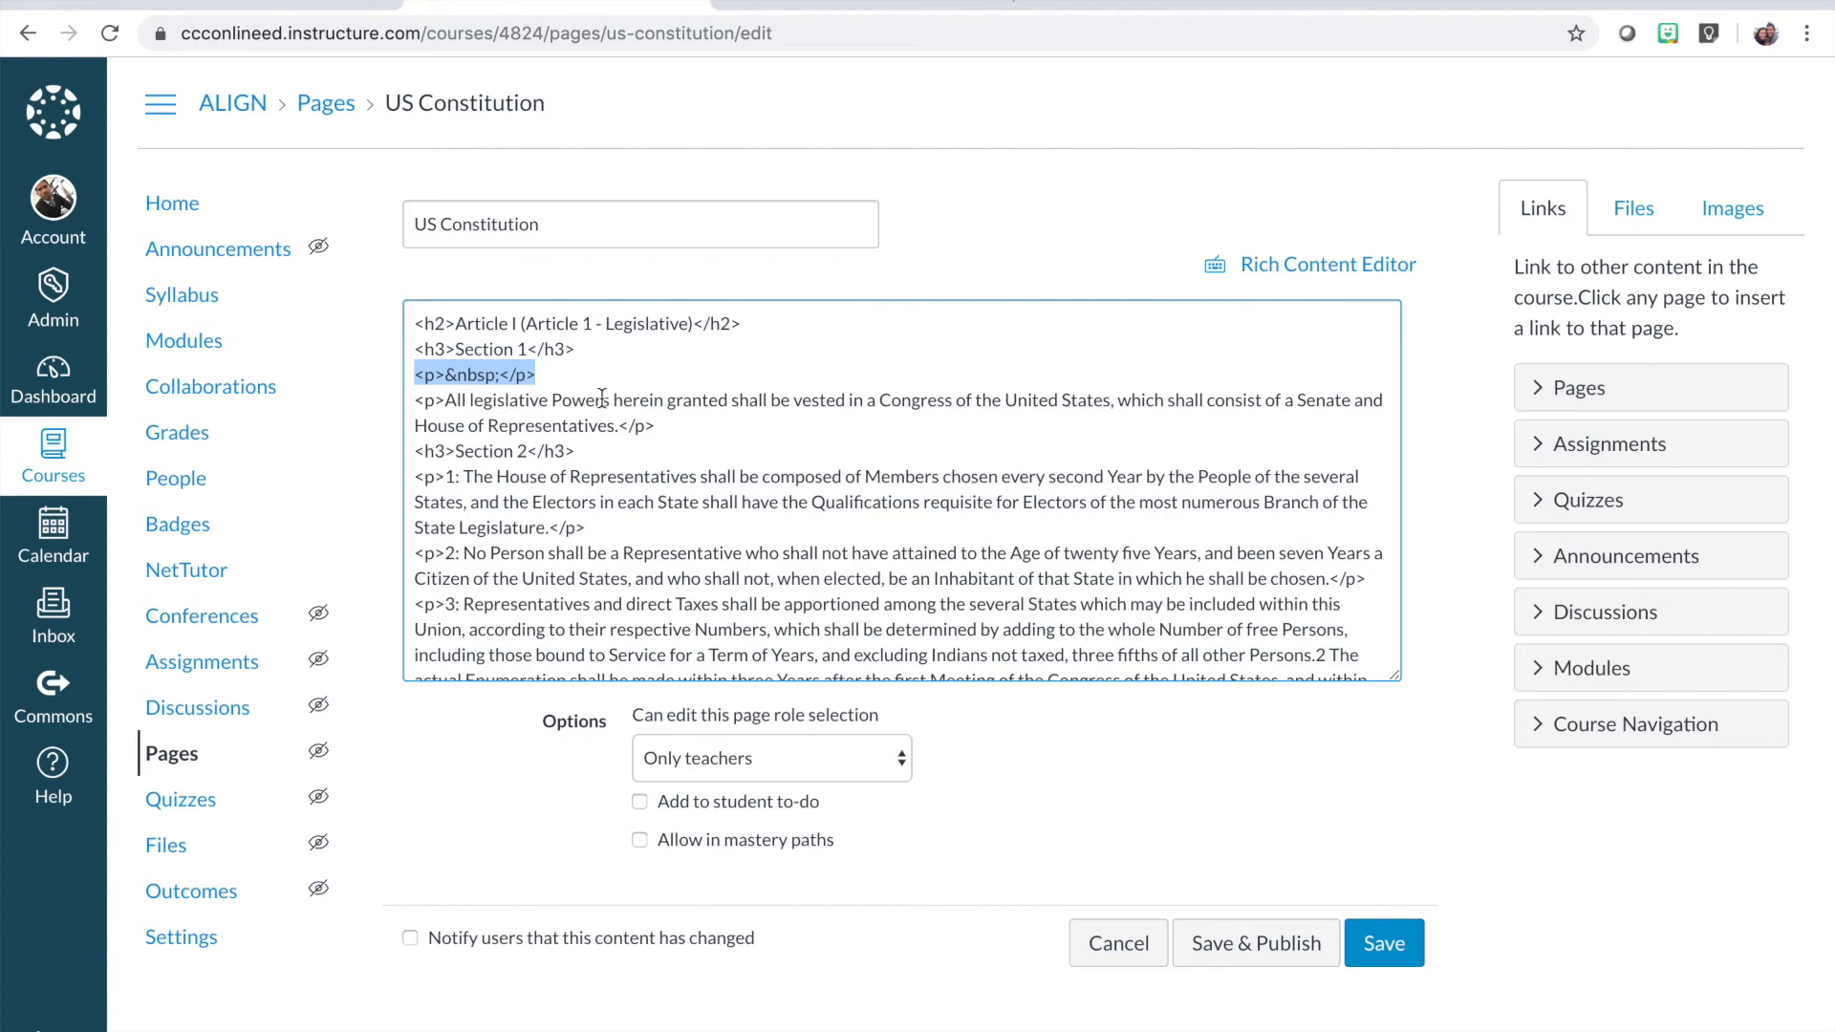
Back in the rich content view, enter filler text in the empty paragraph below Section 1, and delete the text and the paragraph.
{"action": "left_click", "coordinate": [1284, 264]}
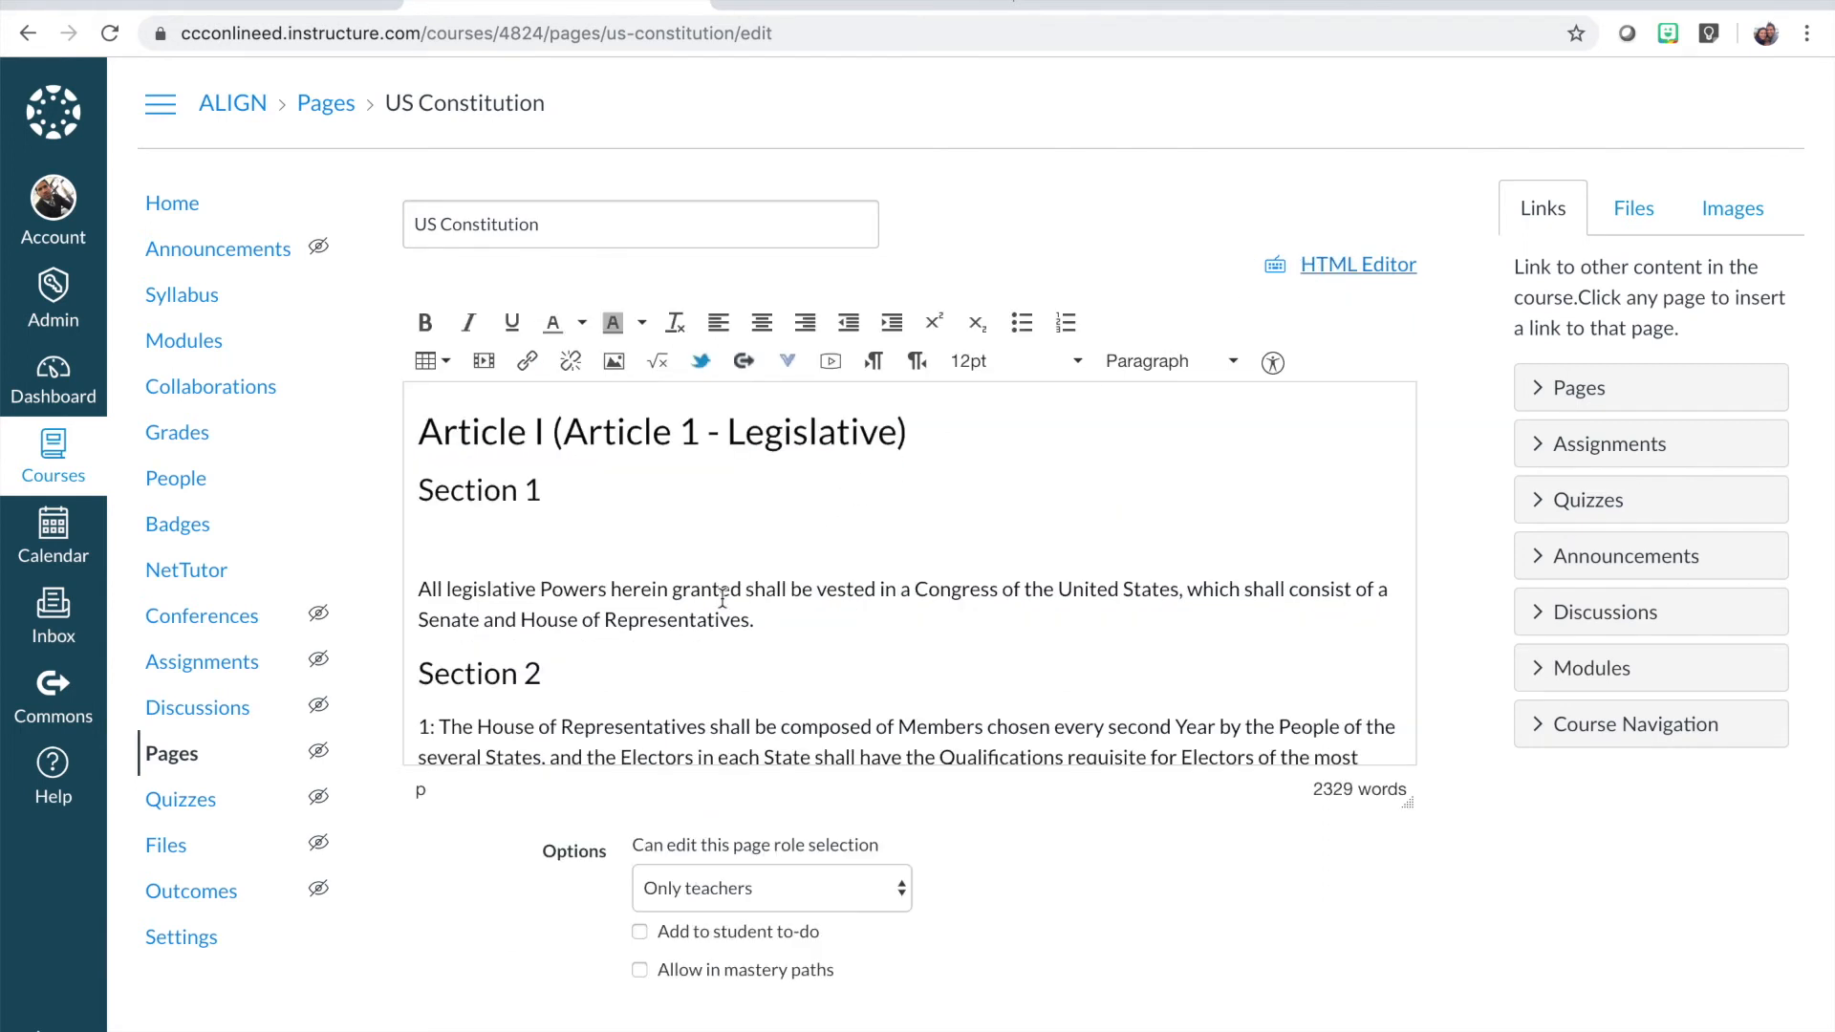
{"action": "scroll", "coordinate": [610, 576], "scroll_direction": "down", "scroll_amount": 2}
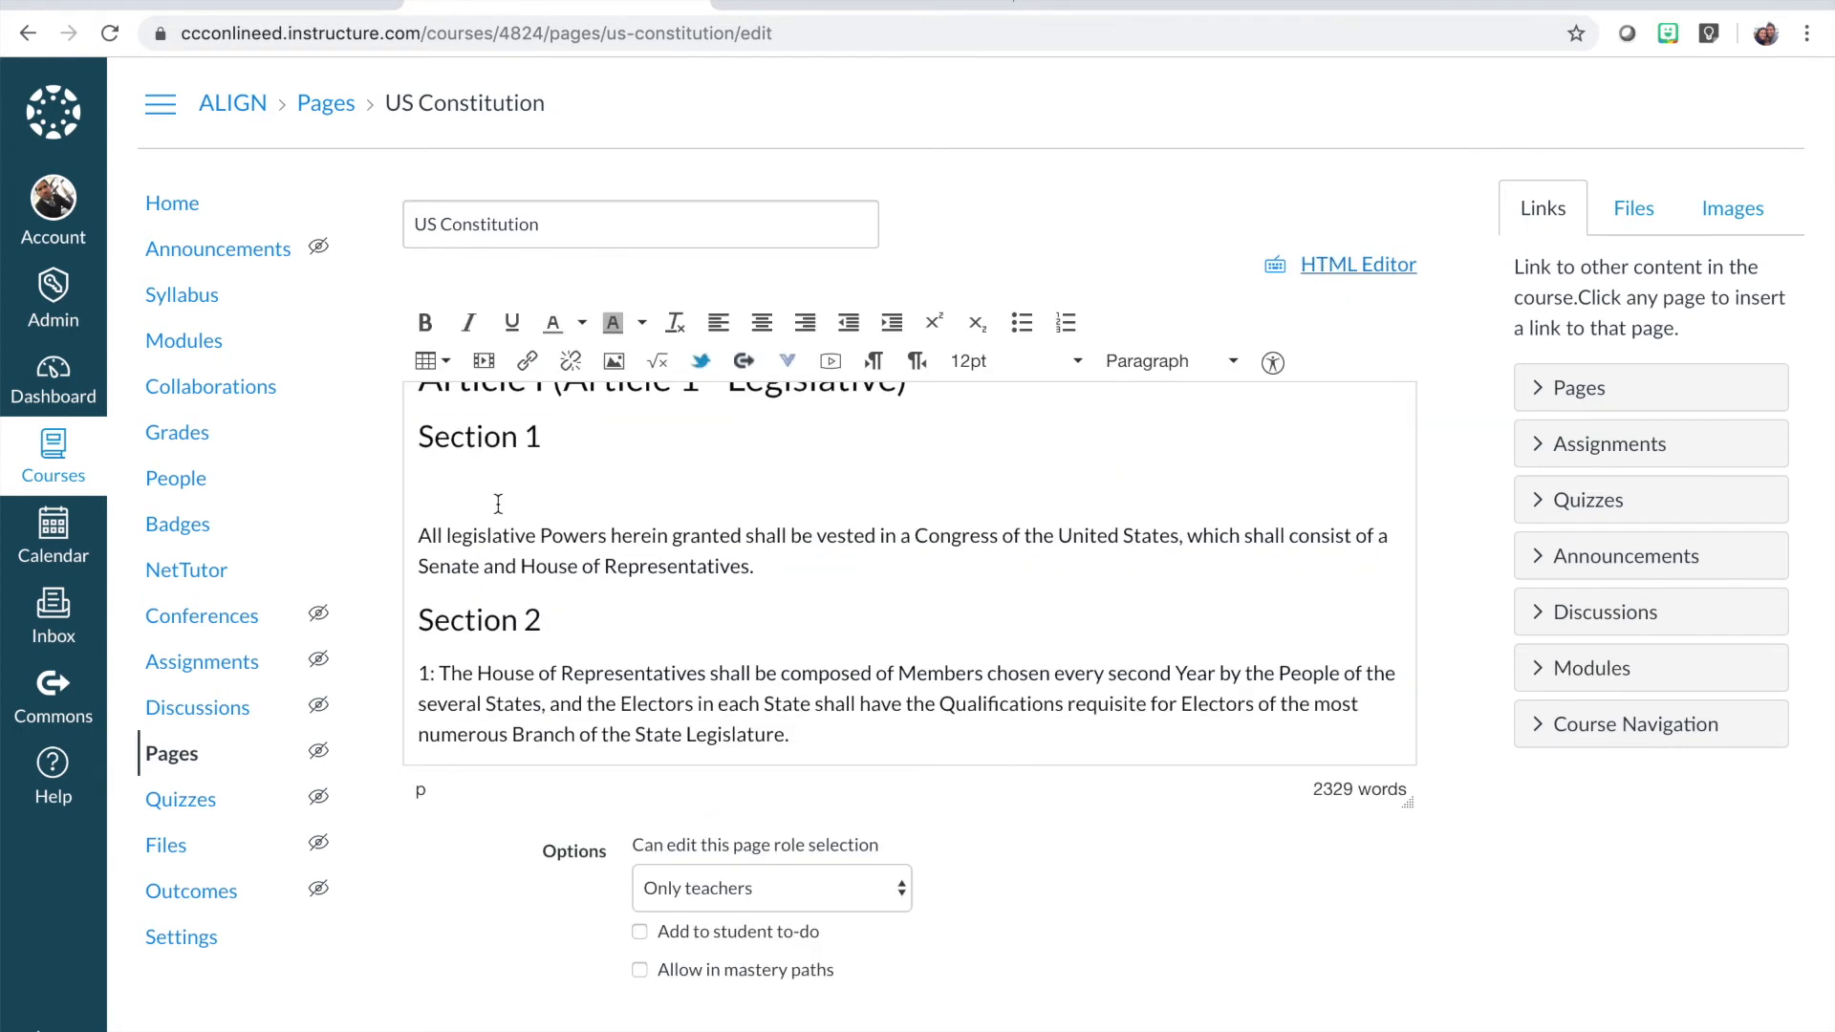
{"action": "scroll", "coordinate": [482, 502], "scroll_direction": "up", "scroll_amount": 2}
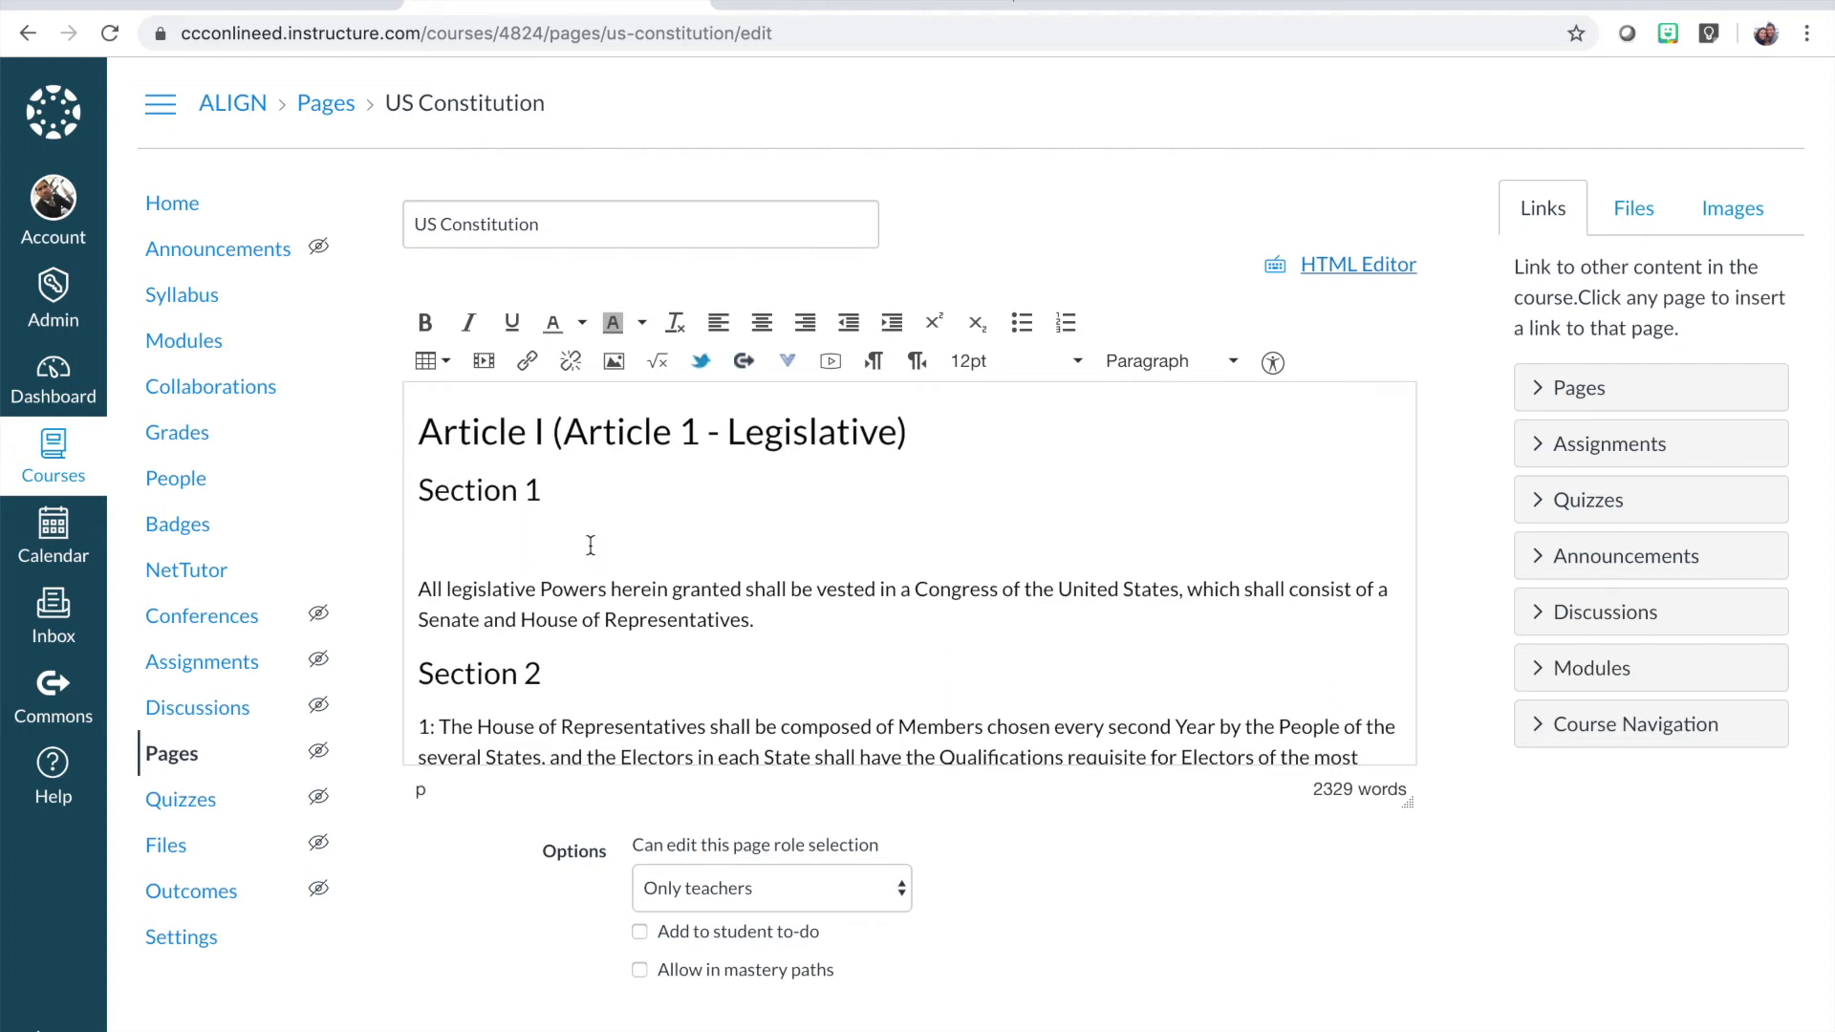
{"action": "left_click", "coordinate": [434, 541]}
{"action": "type", "text": "asdf;lavnasdf"}
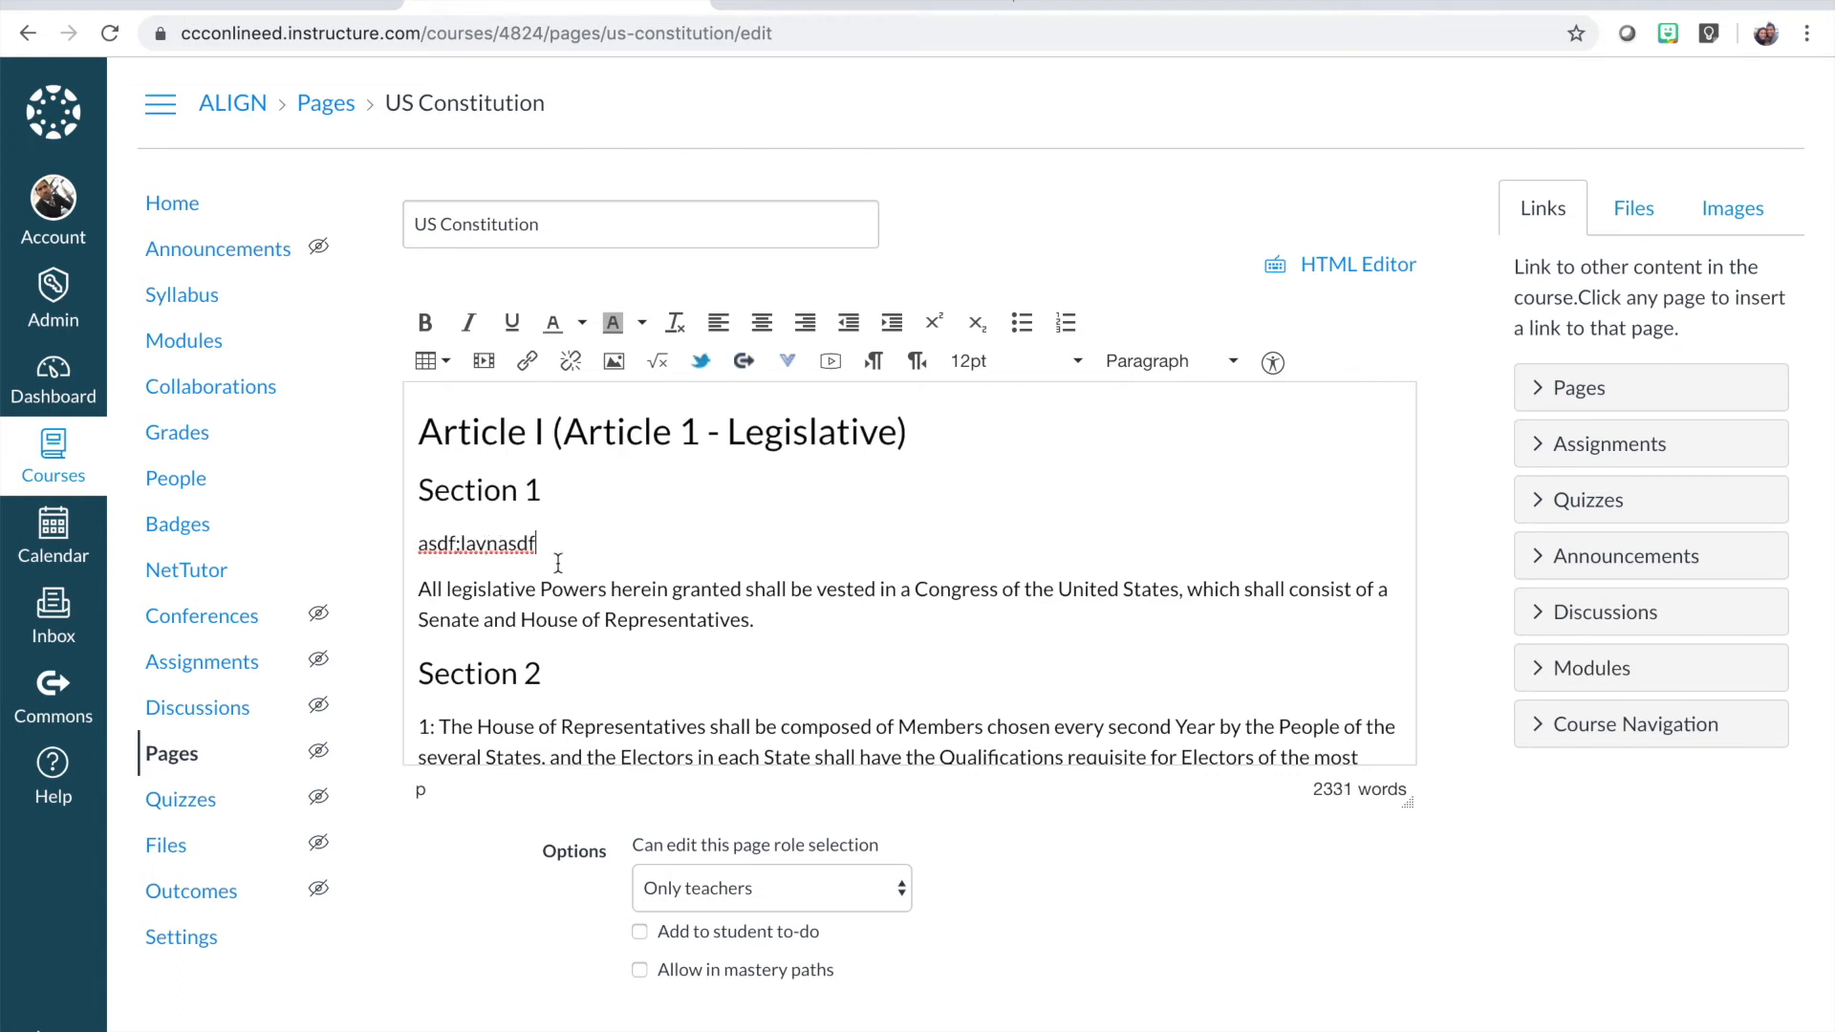
{"action": "key", "text": "BackSpace"}
{"action": "key", "text": "BackSpace"}
{"action": "key", "text": "BackSpace"}
{"action": "key", "text": "BackSpace"}
{"action": "key", "text": "BackSpace"}
{"action": "key", "text": "BackSpace"}
{"action": "key", "text": "BackSpace"}
{"action": "key", "text": "BackSpace"}
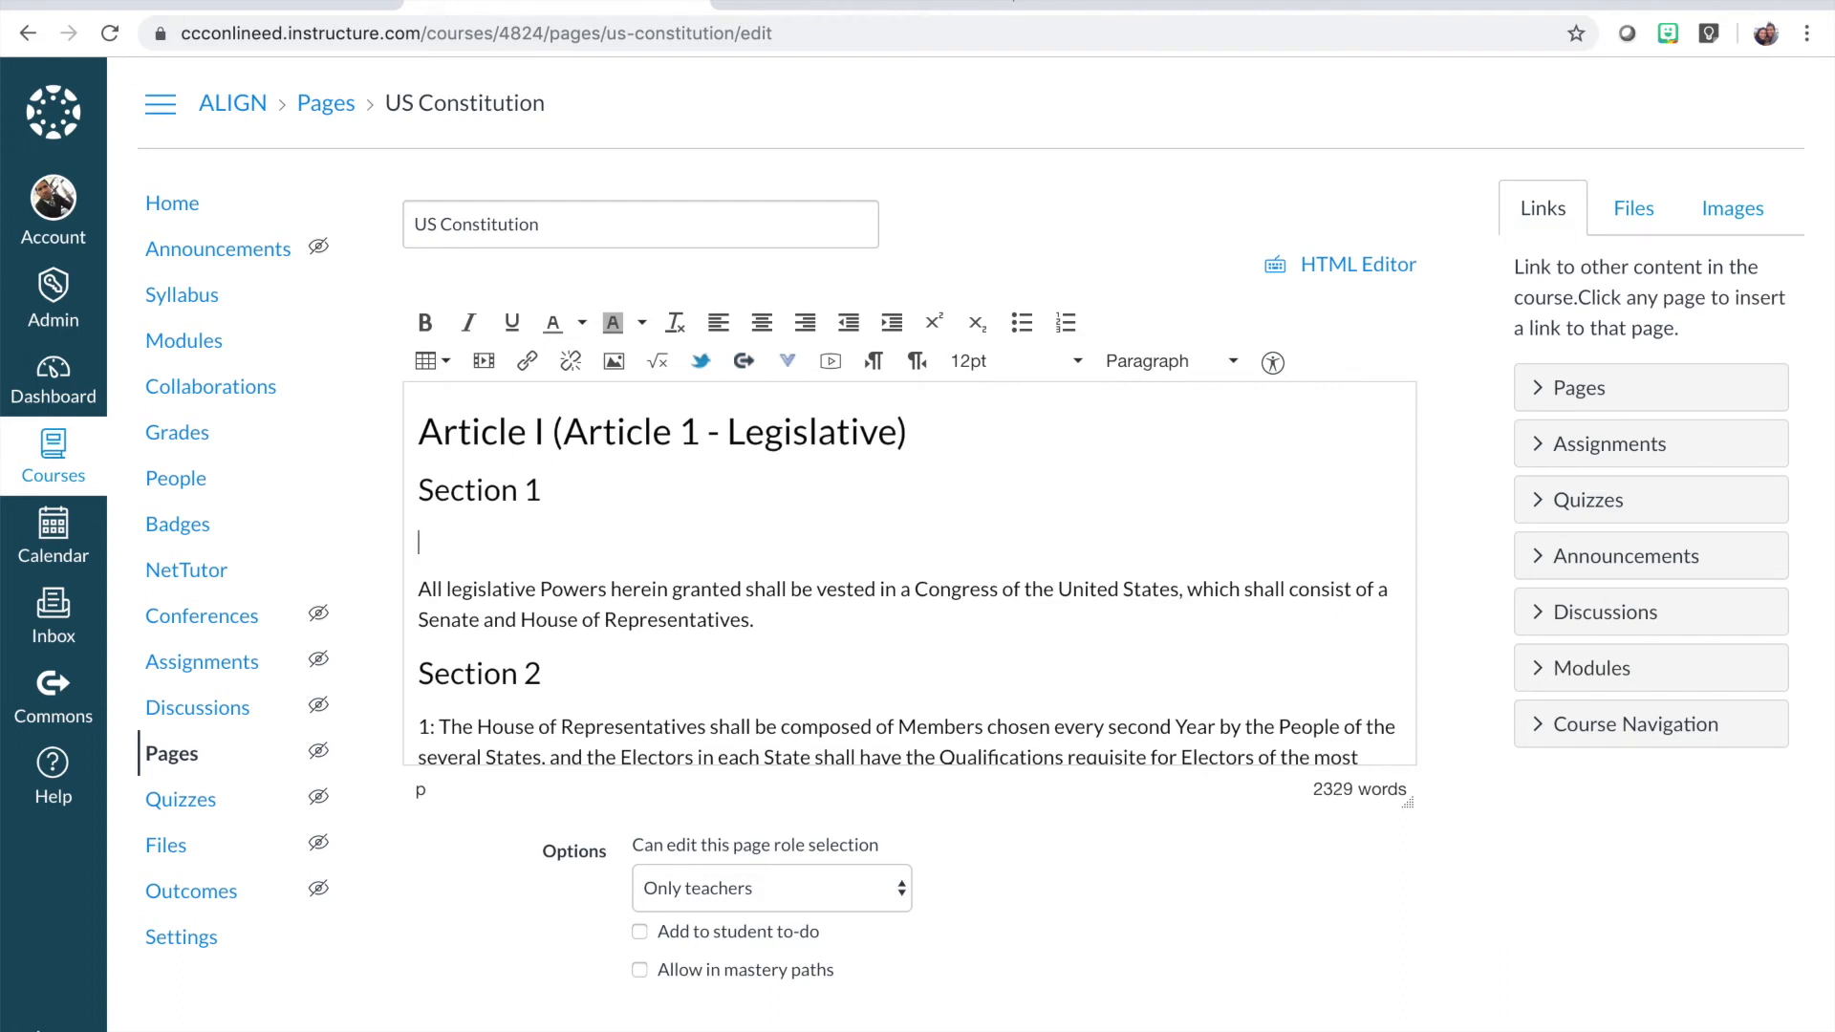
{"action": "key", "text": "Right"}
{"action": "key", "text": "Up"}
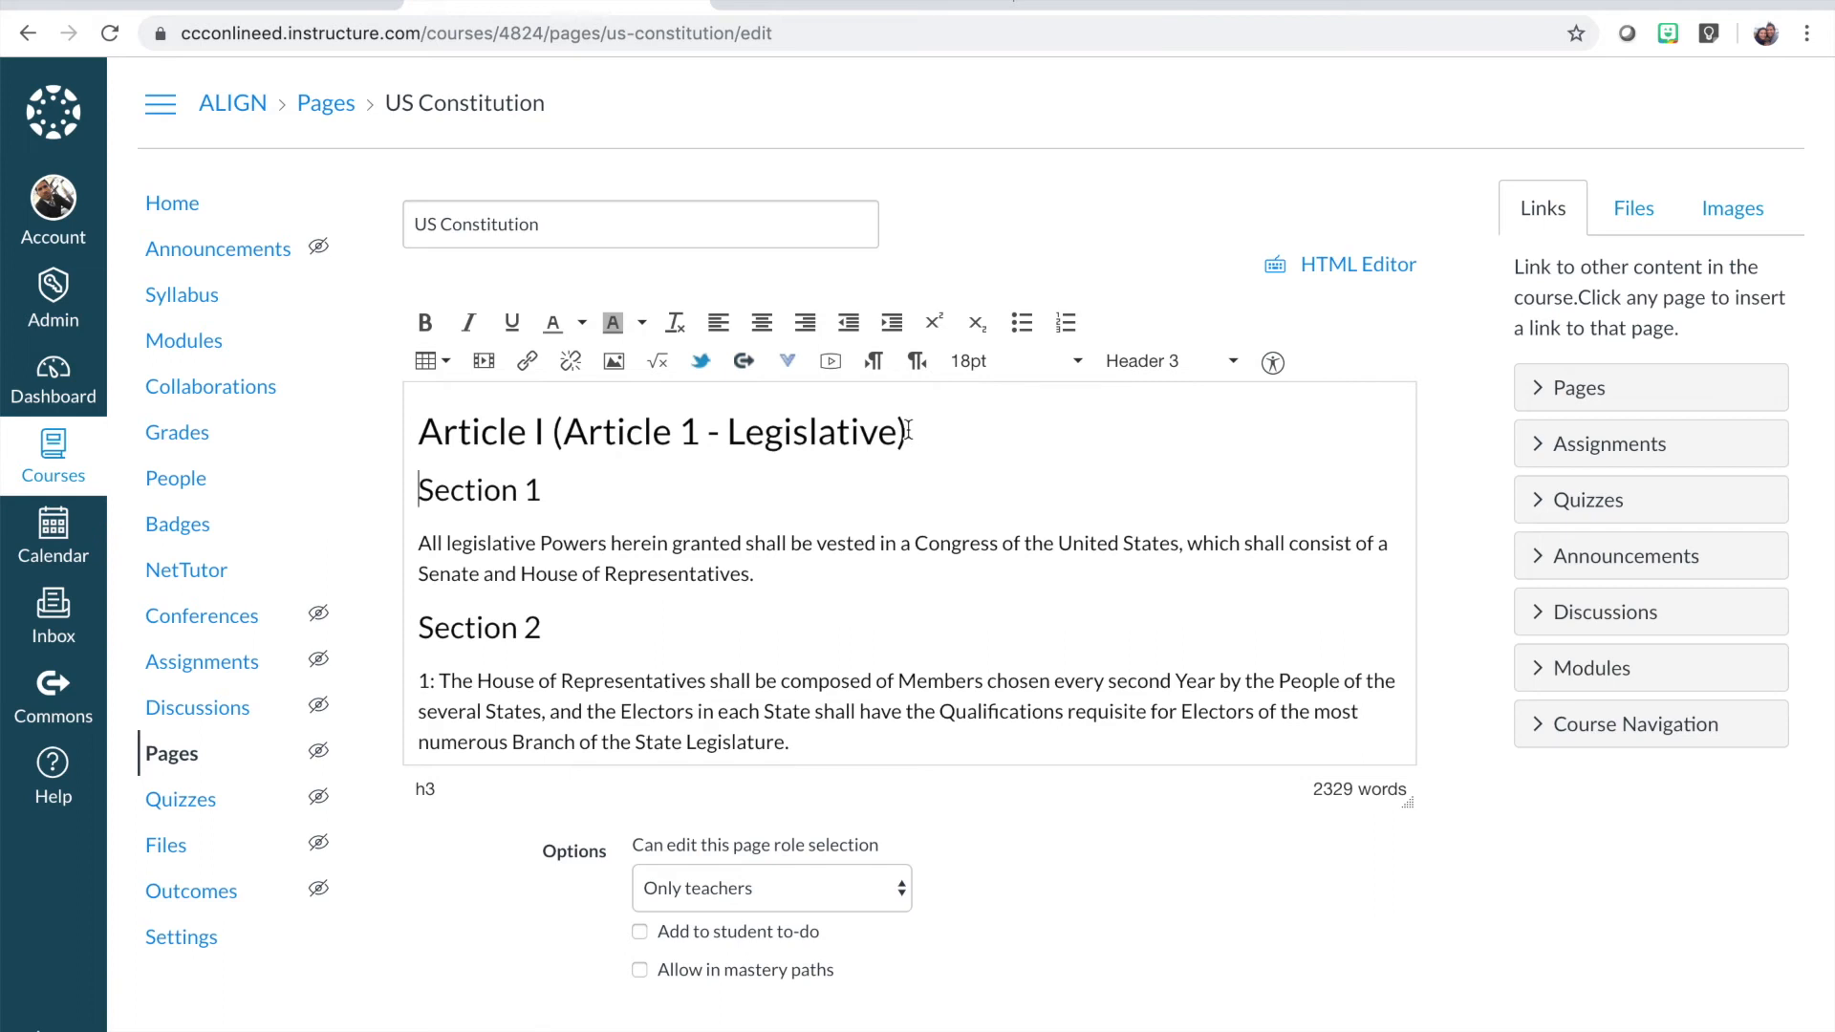
Insert a horizontal rule (<hr/>) below the Article I heading in the HTML source and return to the rich content view.
{"action": "left_click", "coordinate": [1372, 277]}
{"action": "scroll", "coordinate": [1024, 471], "scroll_direction": "up", "scroll_amount": 20}
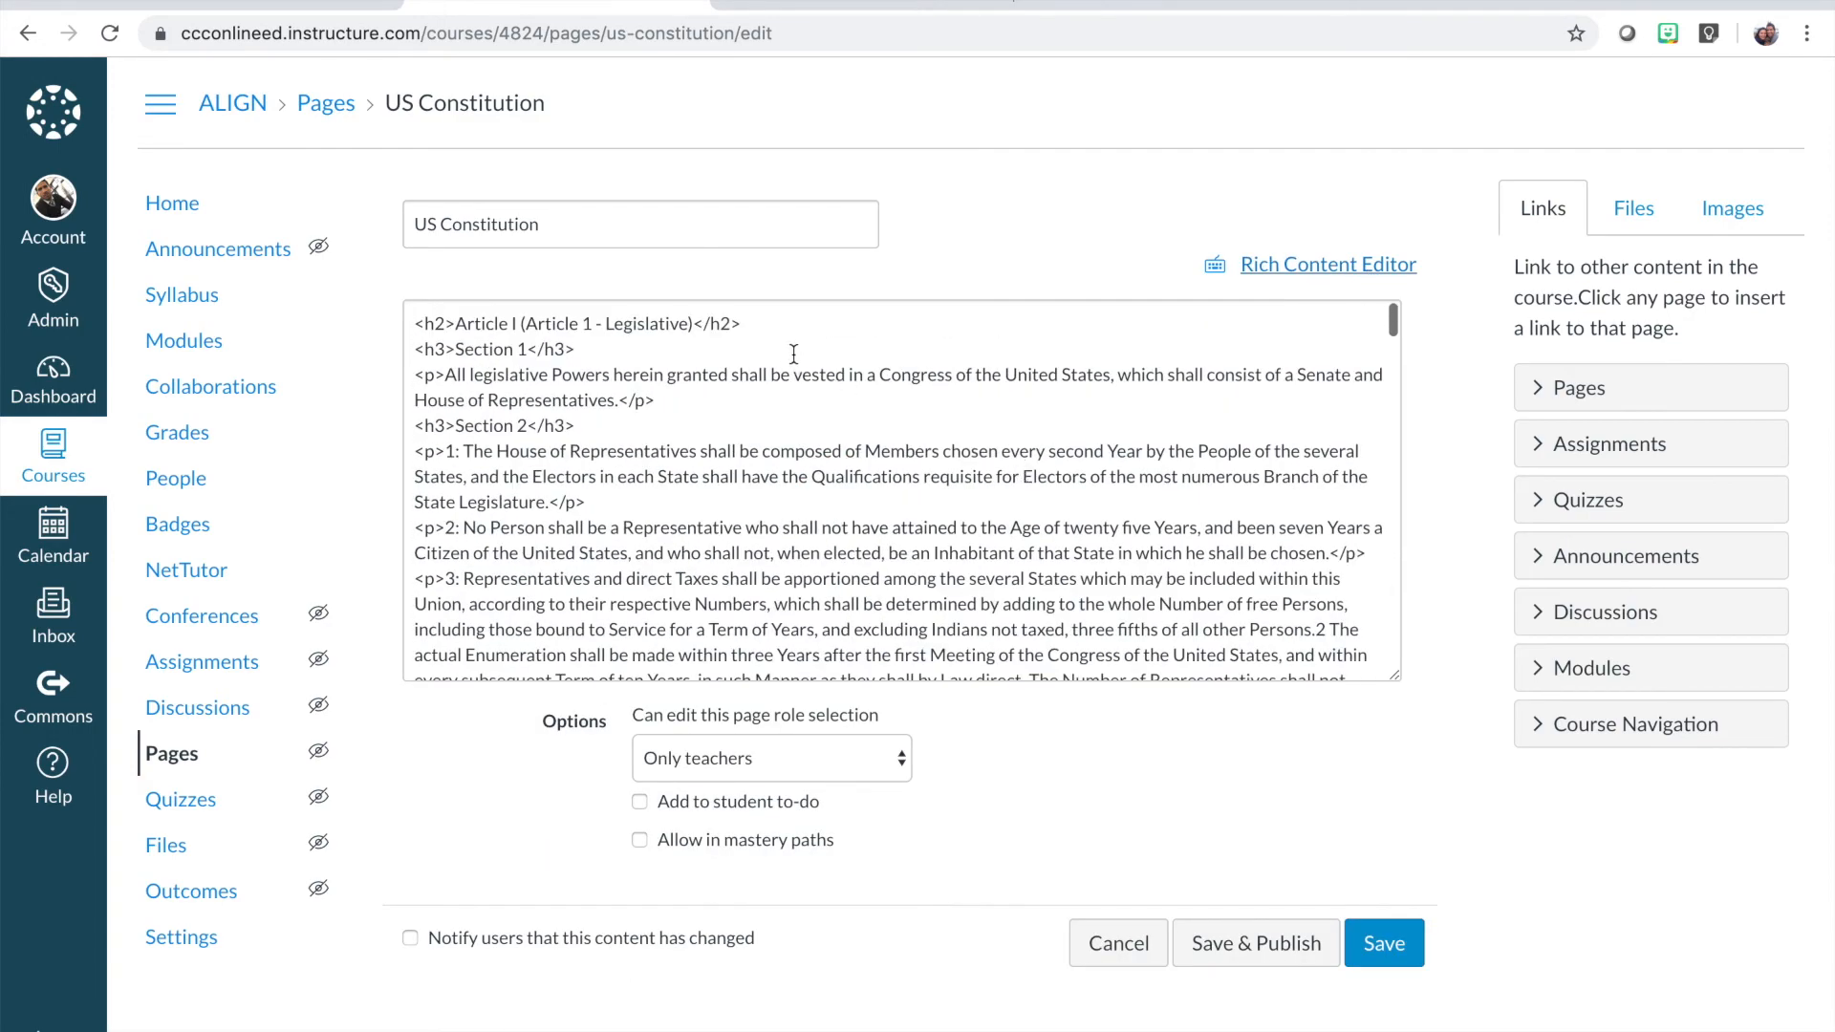
{"action": "left_click", "coordinate": [744, 323]}
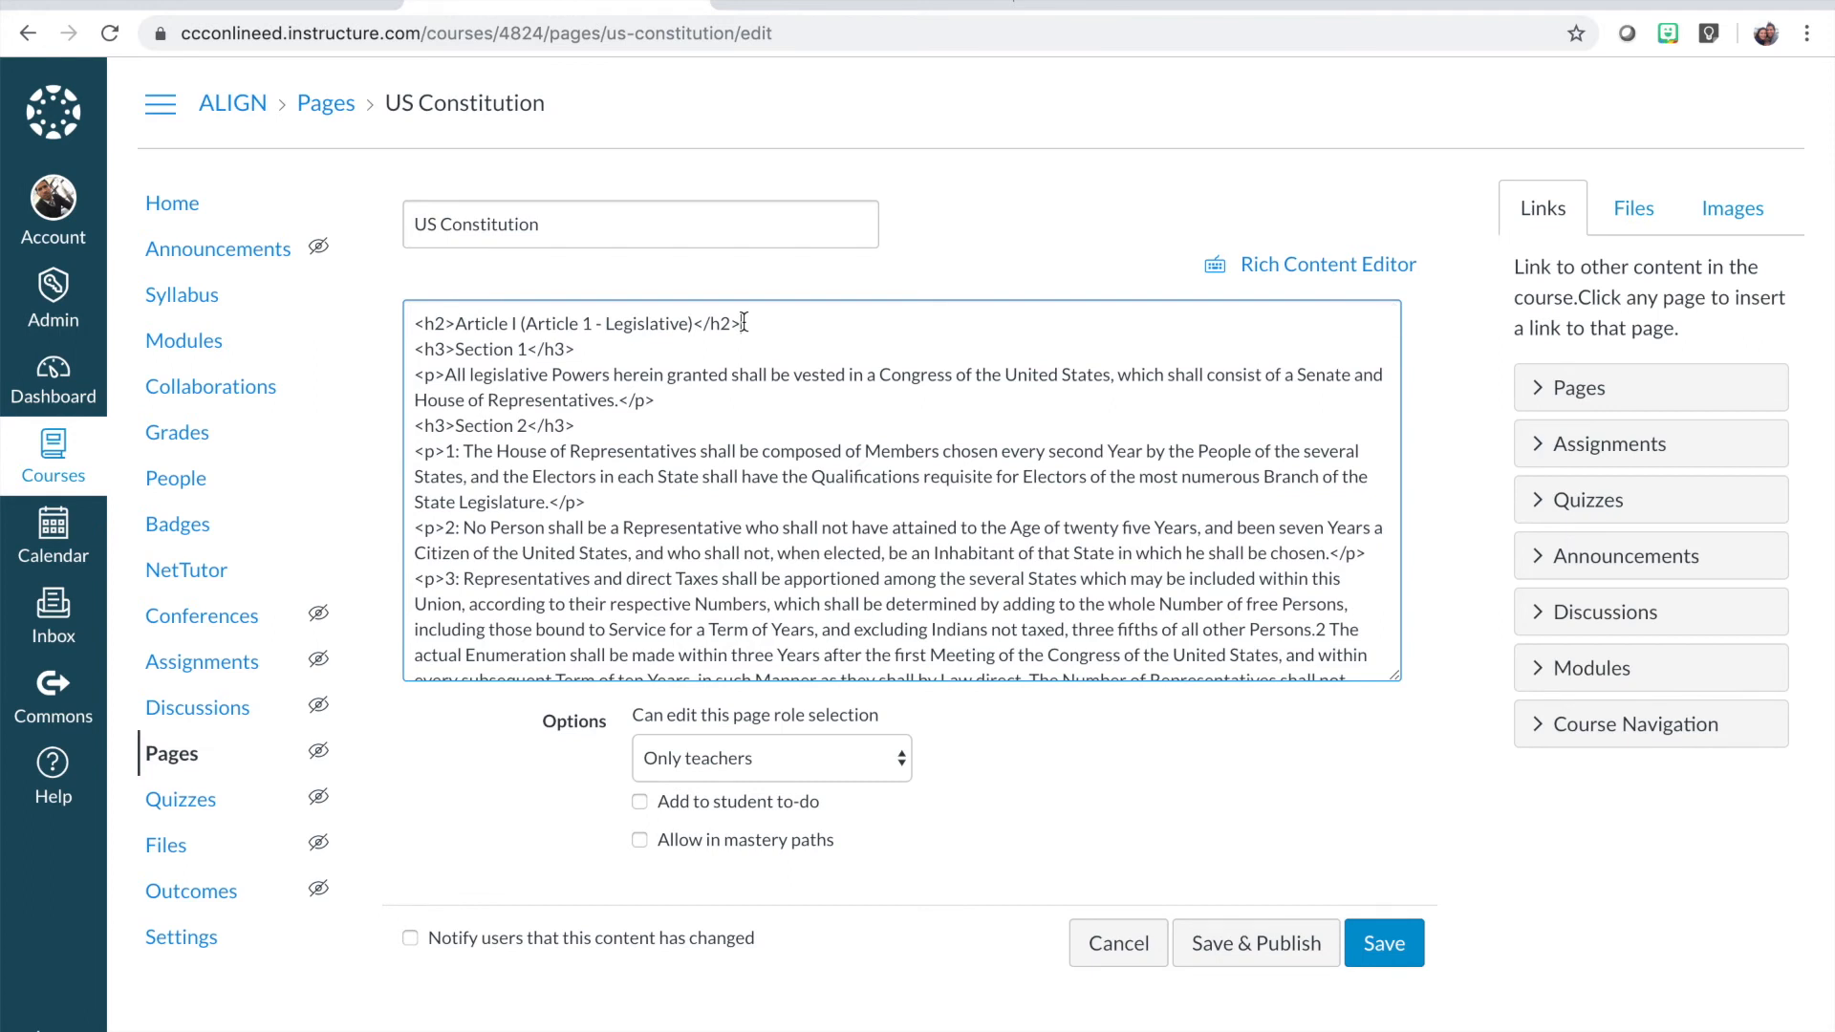
{"action": "key", "text": "Return"}
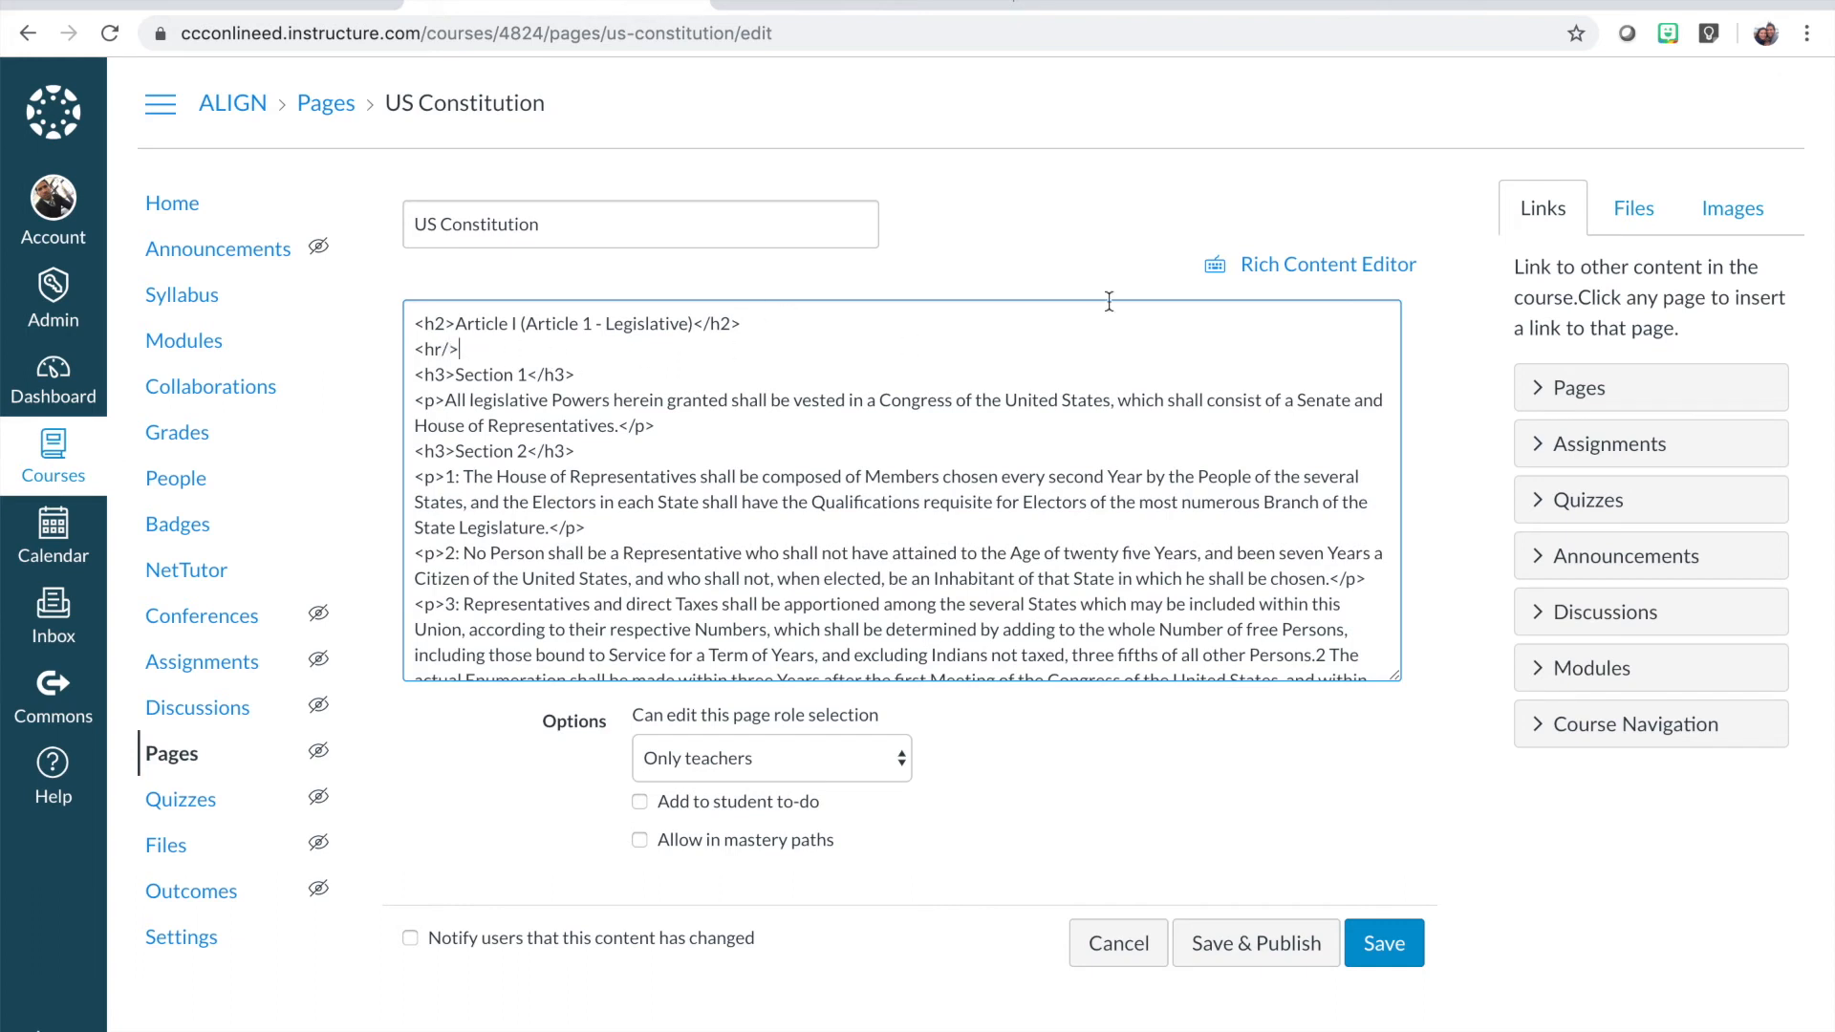
{"action": "left_click", "coordinate": [1286, 267]}
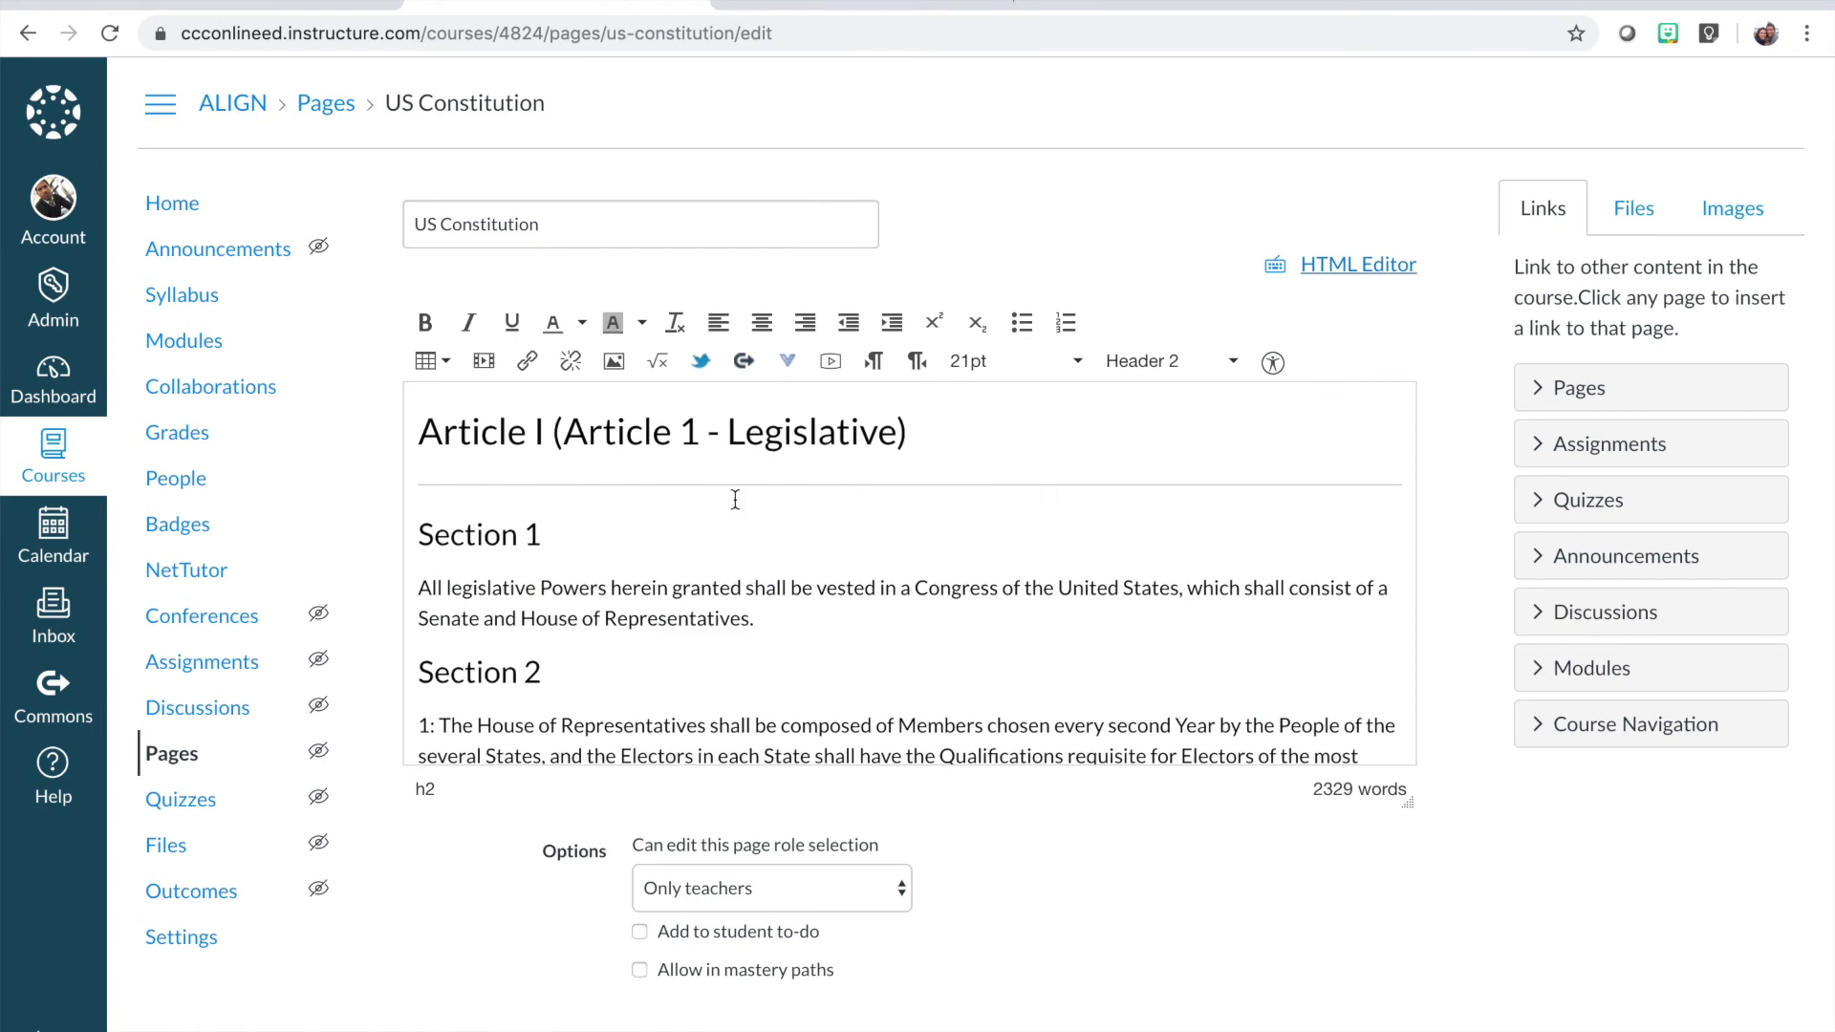
Review the horizontal rule, the section headings and the numbered clauses of Section 2 in the rich content view.
{"action": "scroll", "coordinate": [505, 573], "scroll_direction": "down", "scroll_amount": 1}
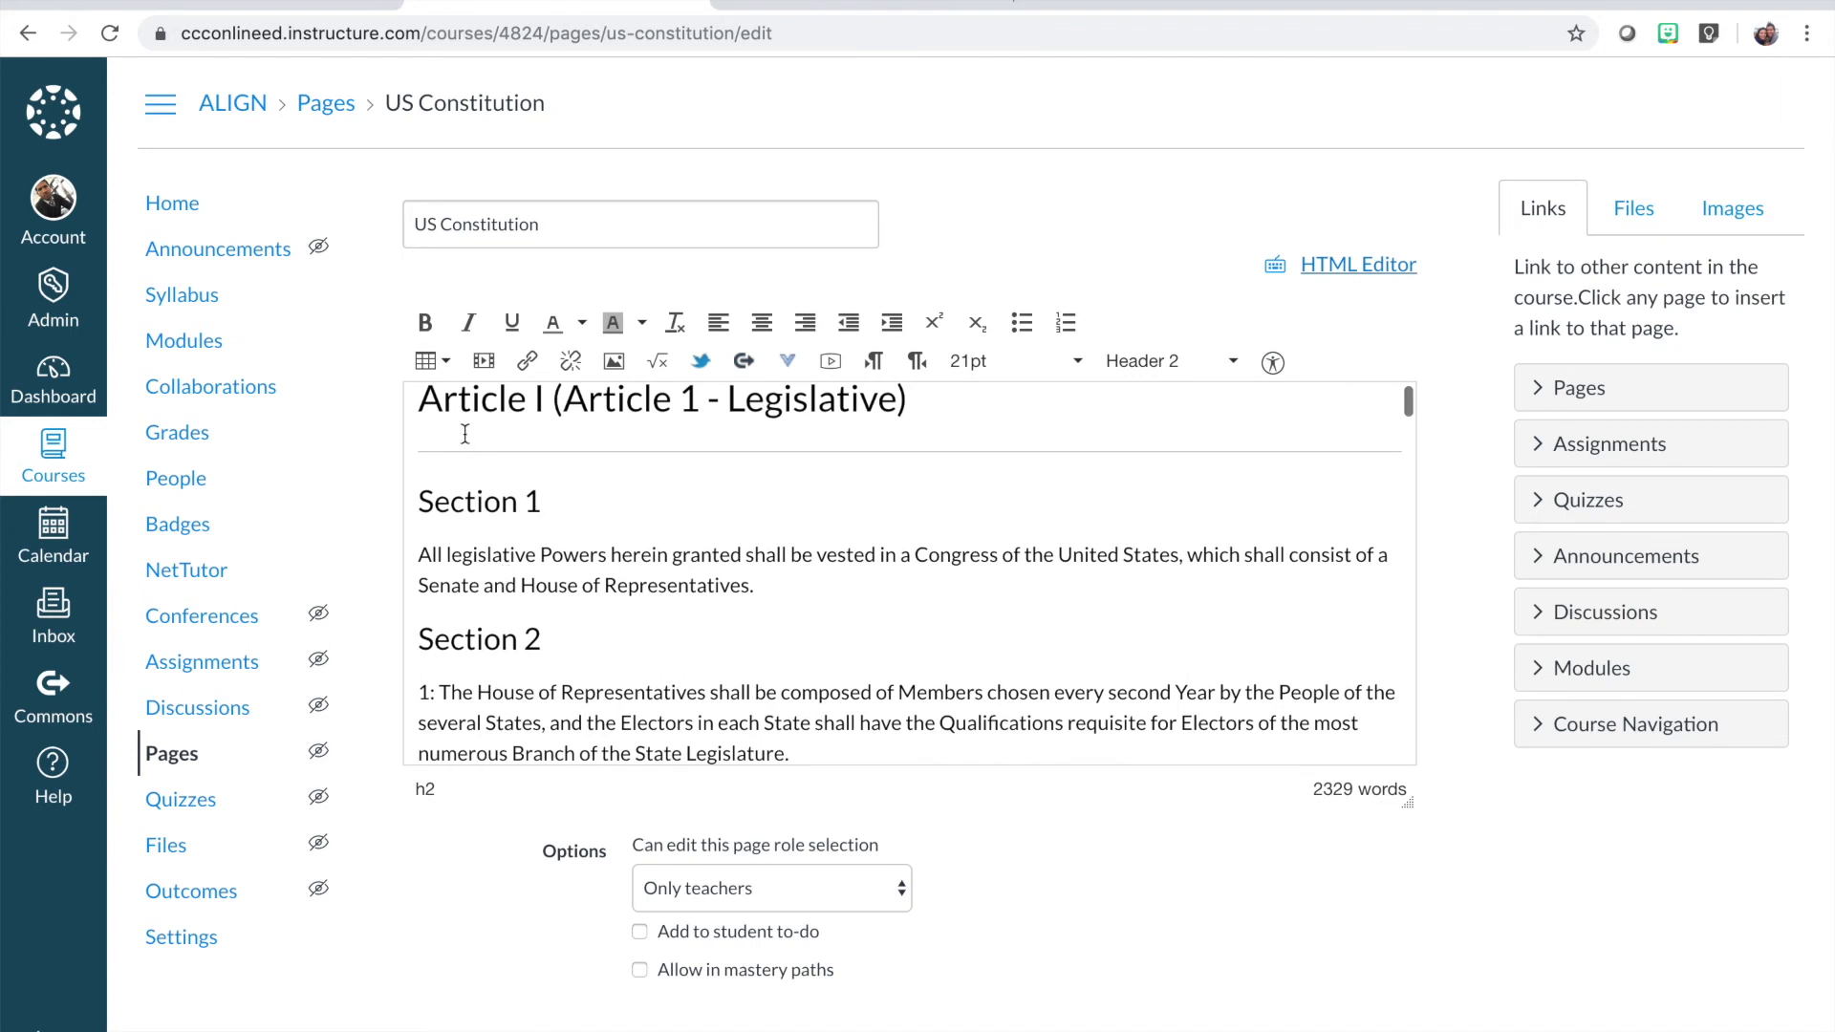
{"action": "scroll", "coordinate": [450, 418], "scroll_direction": "up", "scroll_amount": 1}
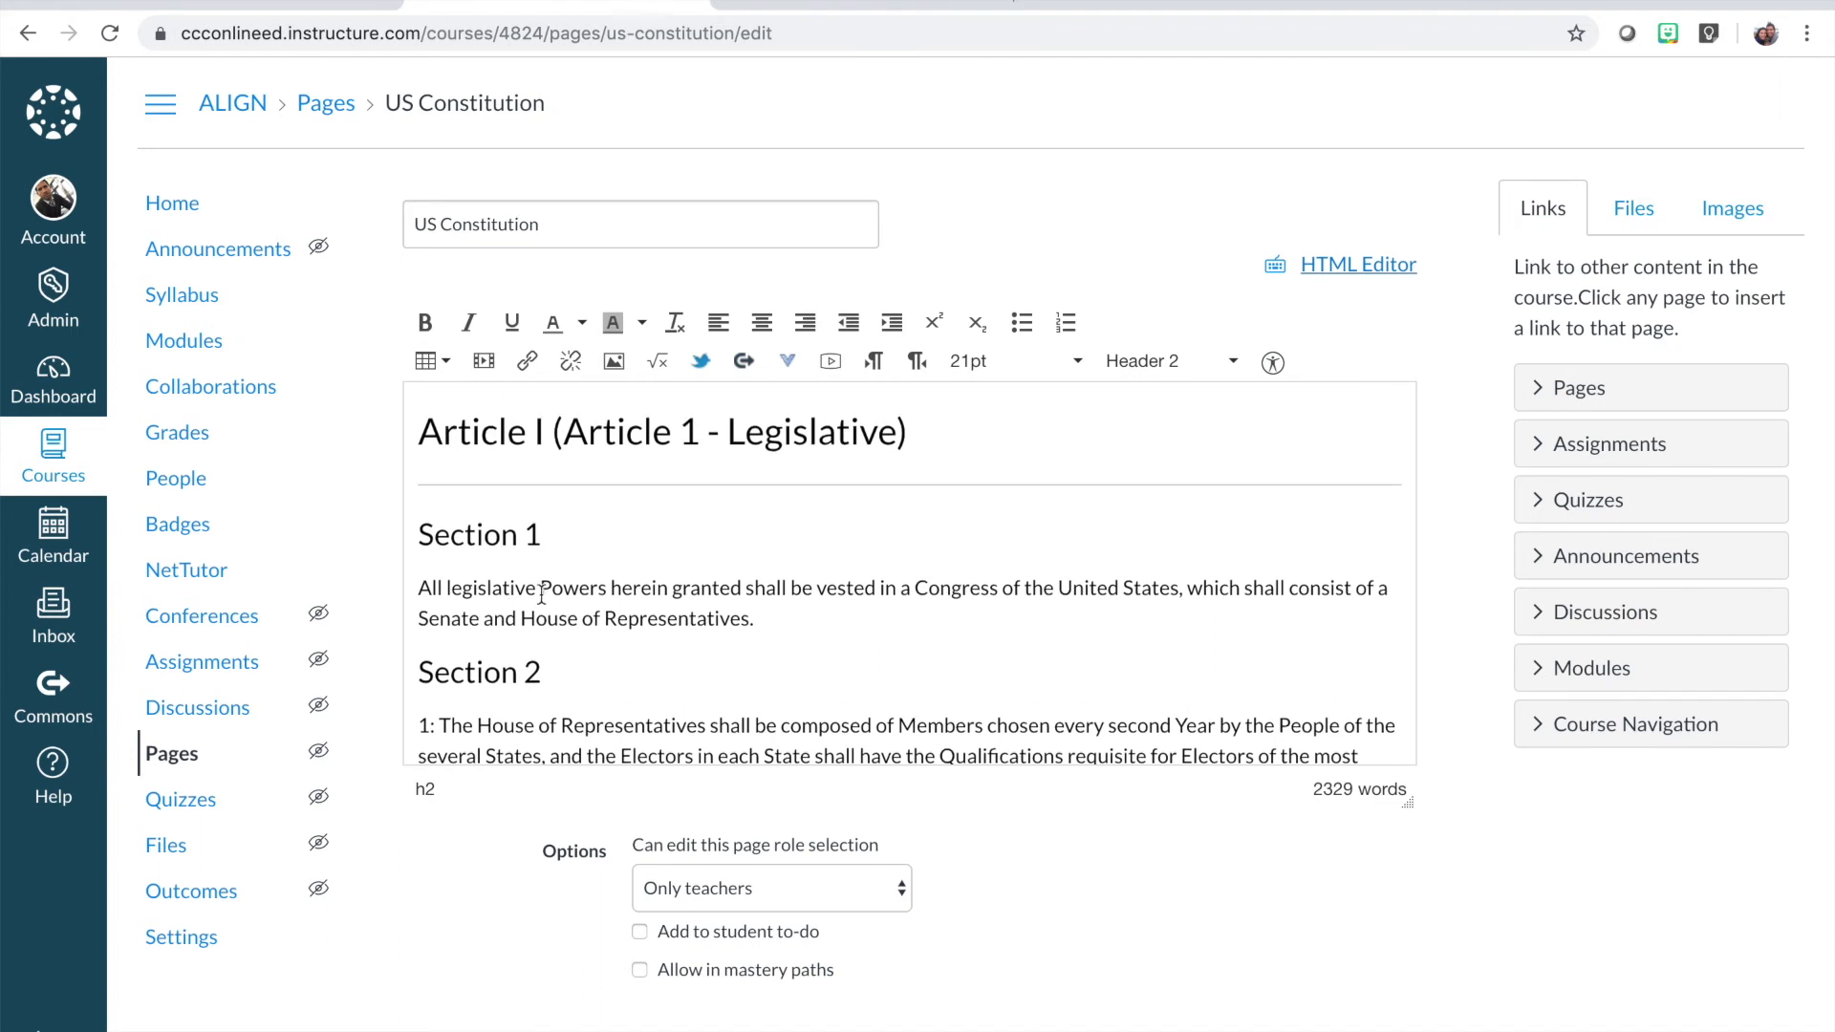
{"action": "scroll", "coordinate": [542, 593], "scroll_direction": "down", "scroll_amount": 7}
{"action": "scroll", "coordinate": [541, 594], "scroll_direction": "down", "scroll_amount": 2}
{"action": "scroll", "coordinate": [541, 593], "scroll_direction": "up", "scroll_amount": 3}
{"action": "scroll", "coordinate": [541, 593], "scroll_direction": "up", "scroll_amount": 6}
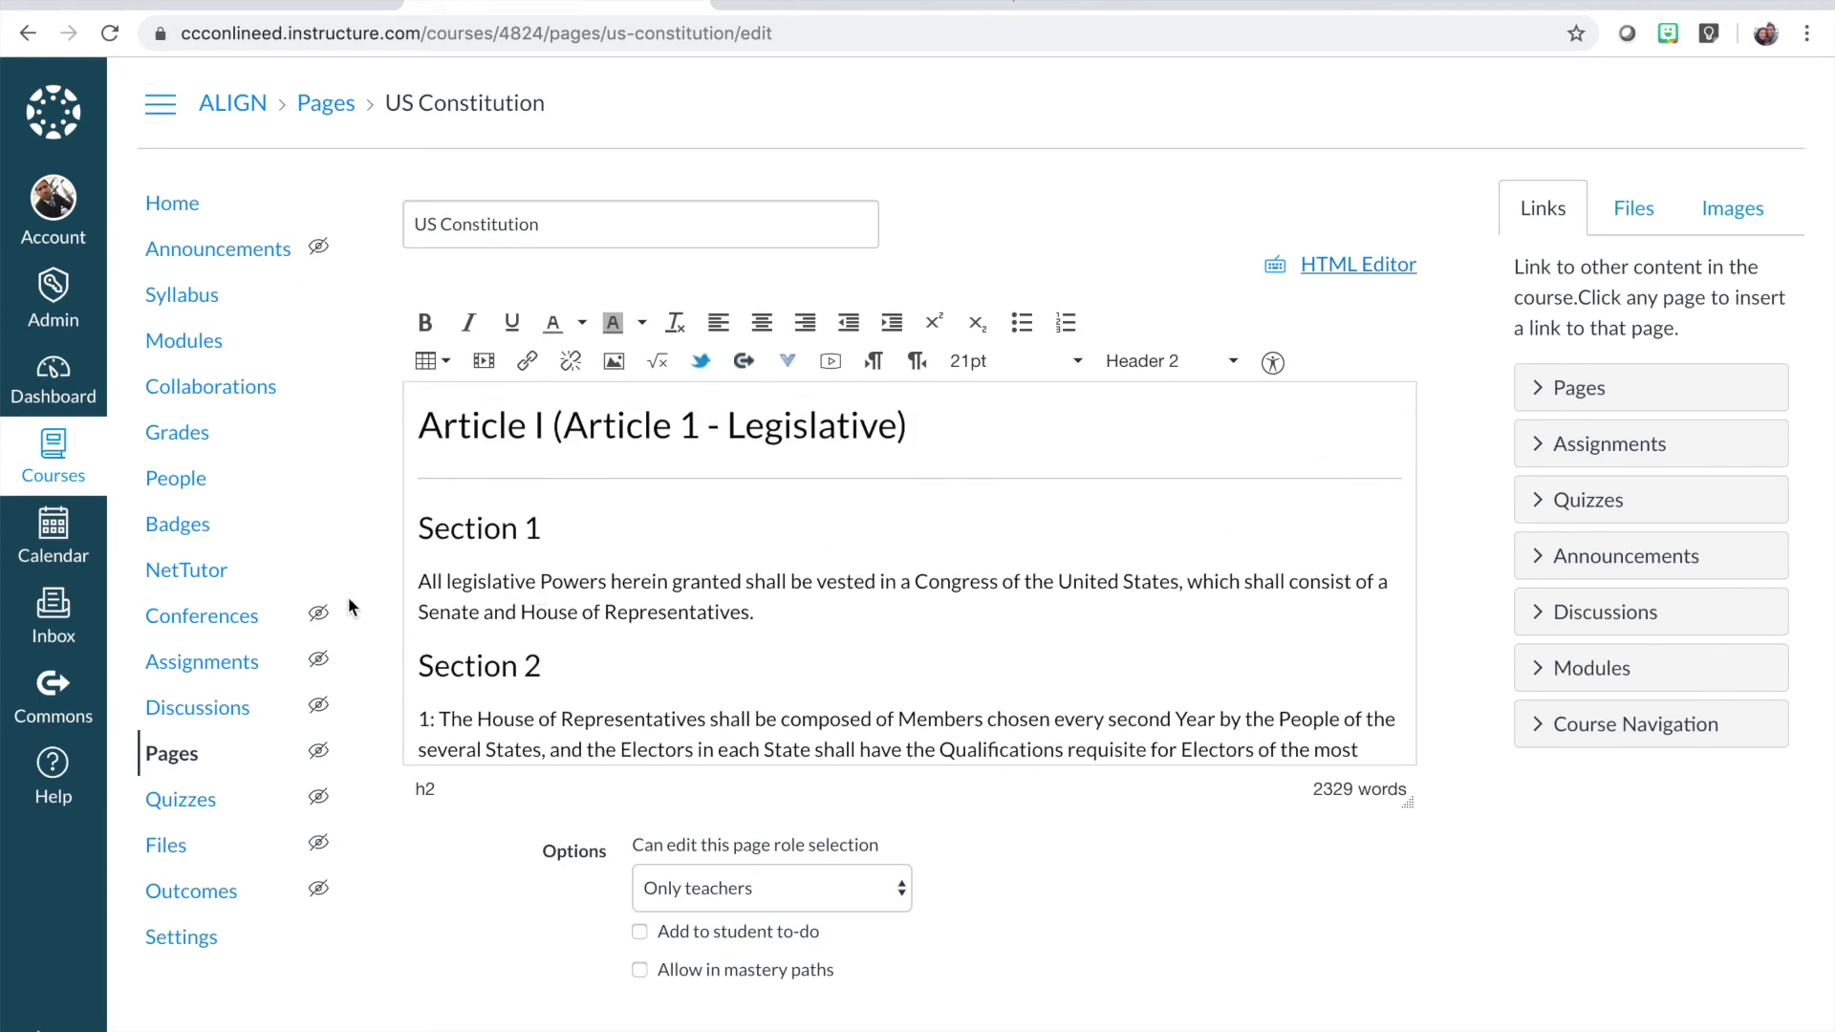
{"action": "scroll", "coordinate": [348, 600], "scroll_direction": "down", "scroll_amount": 1}
{"action": "scroll", "coordinate": [453, 546], "scroll_direction": "down", "scroll_amount": 6}
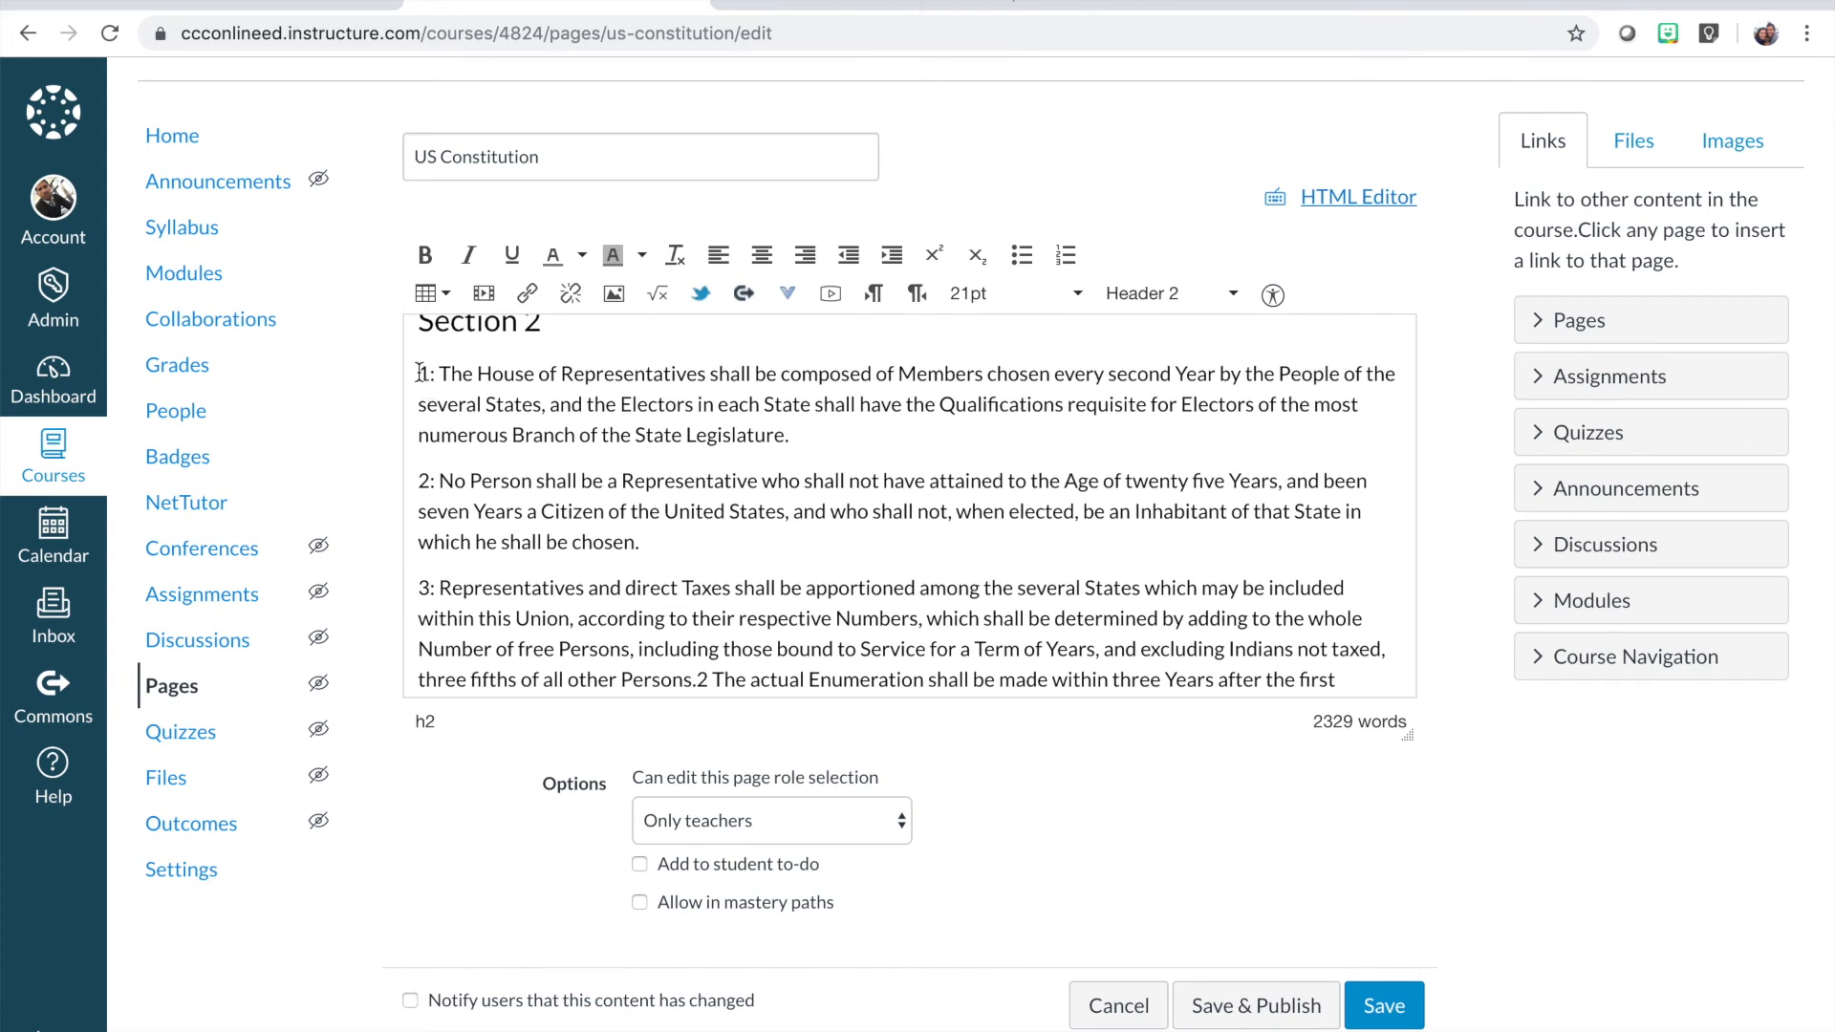
Enlarge the editing area and convert the five clauses of Section 2 into a numbered list.
{"action": "left_click", "coordinate": [475, 374]}
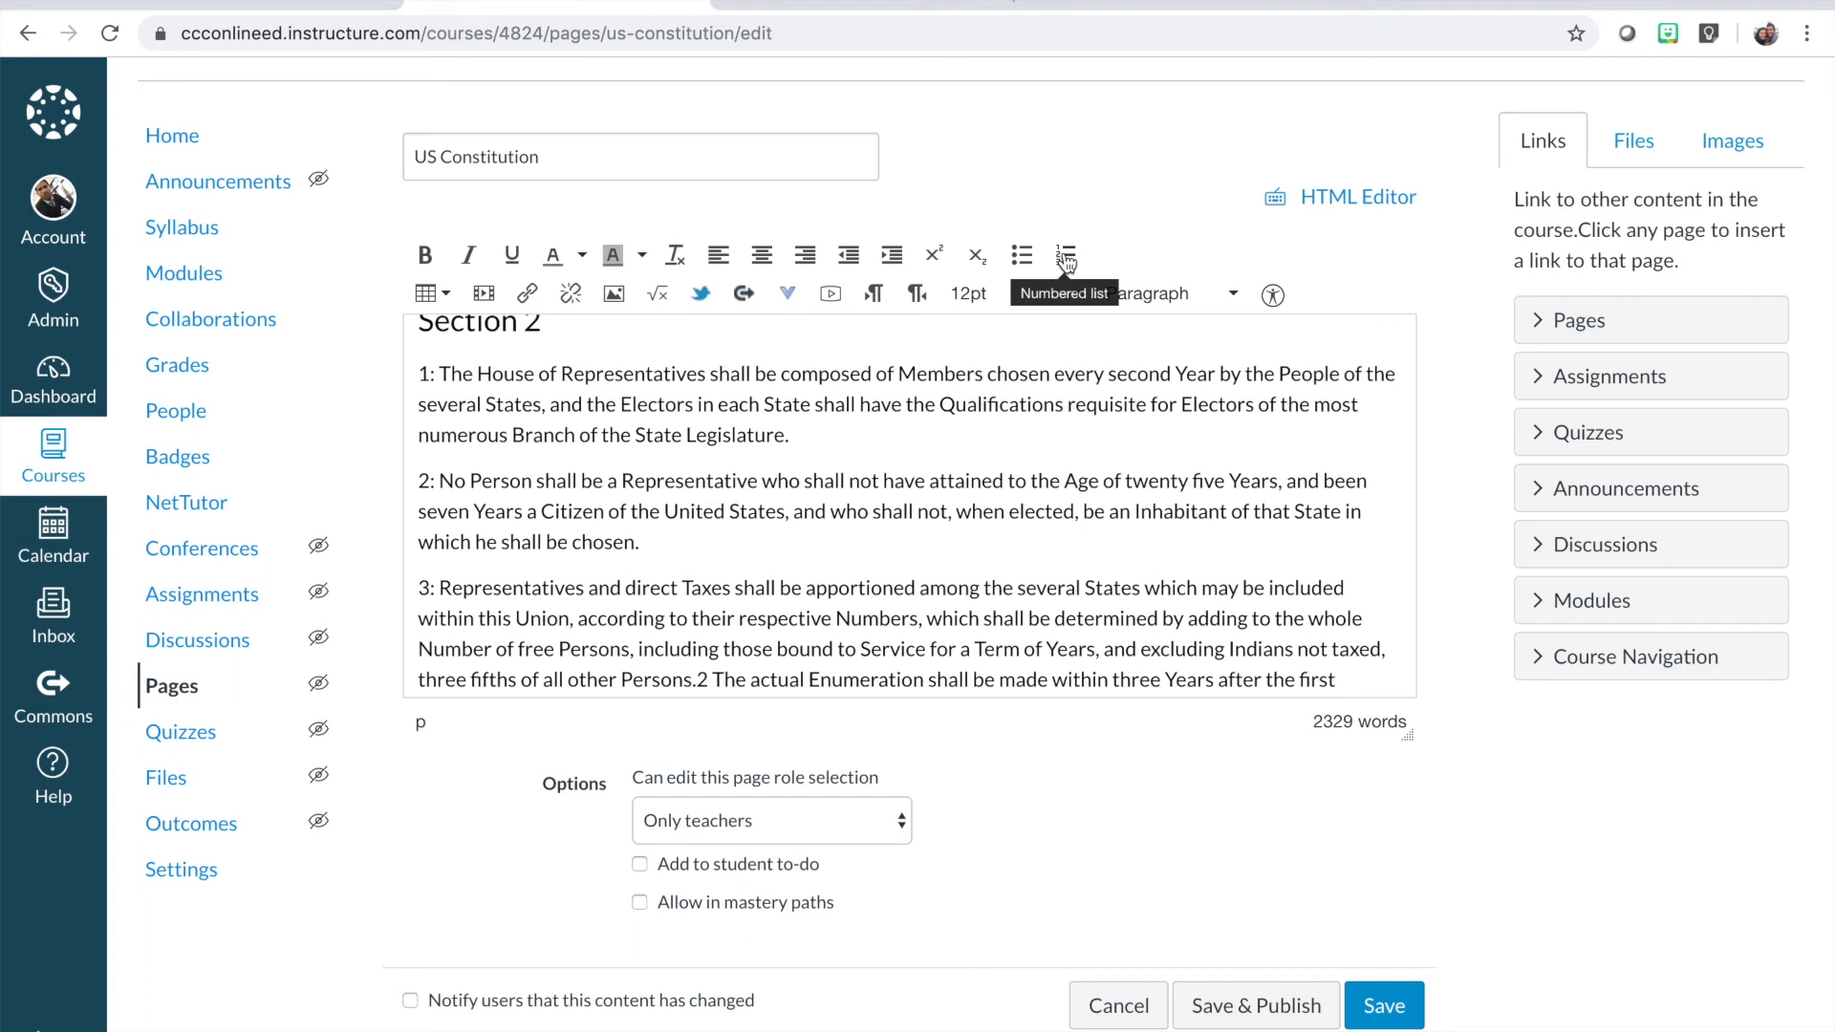
{"action": "scroll", "coordinate": [631, 439], "scroll_direction": "down", "scroll_amount": 1}
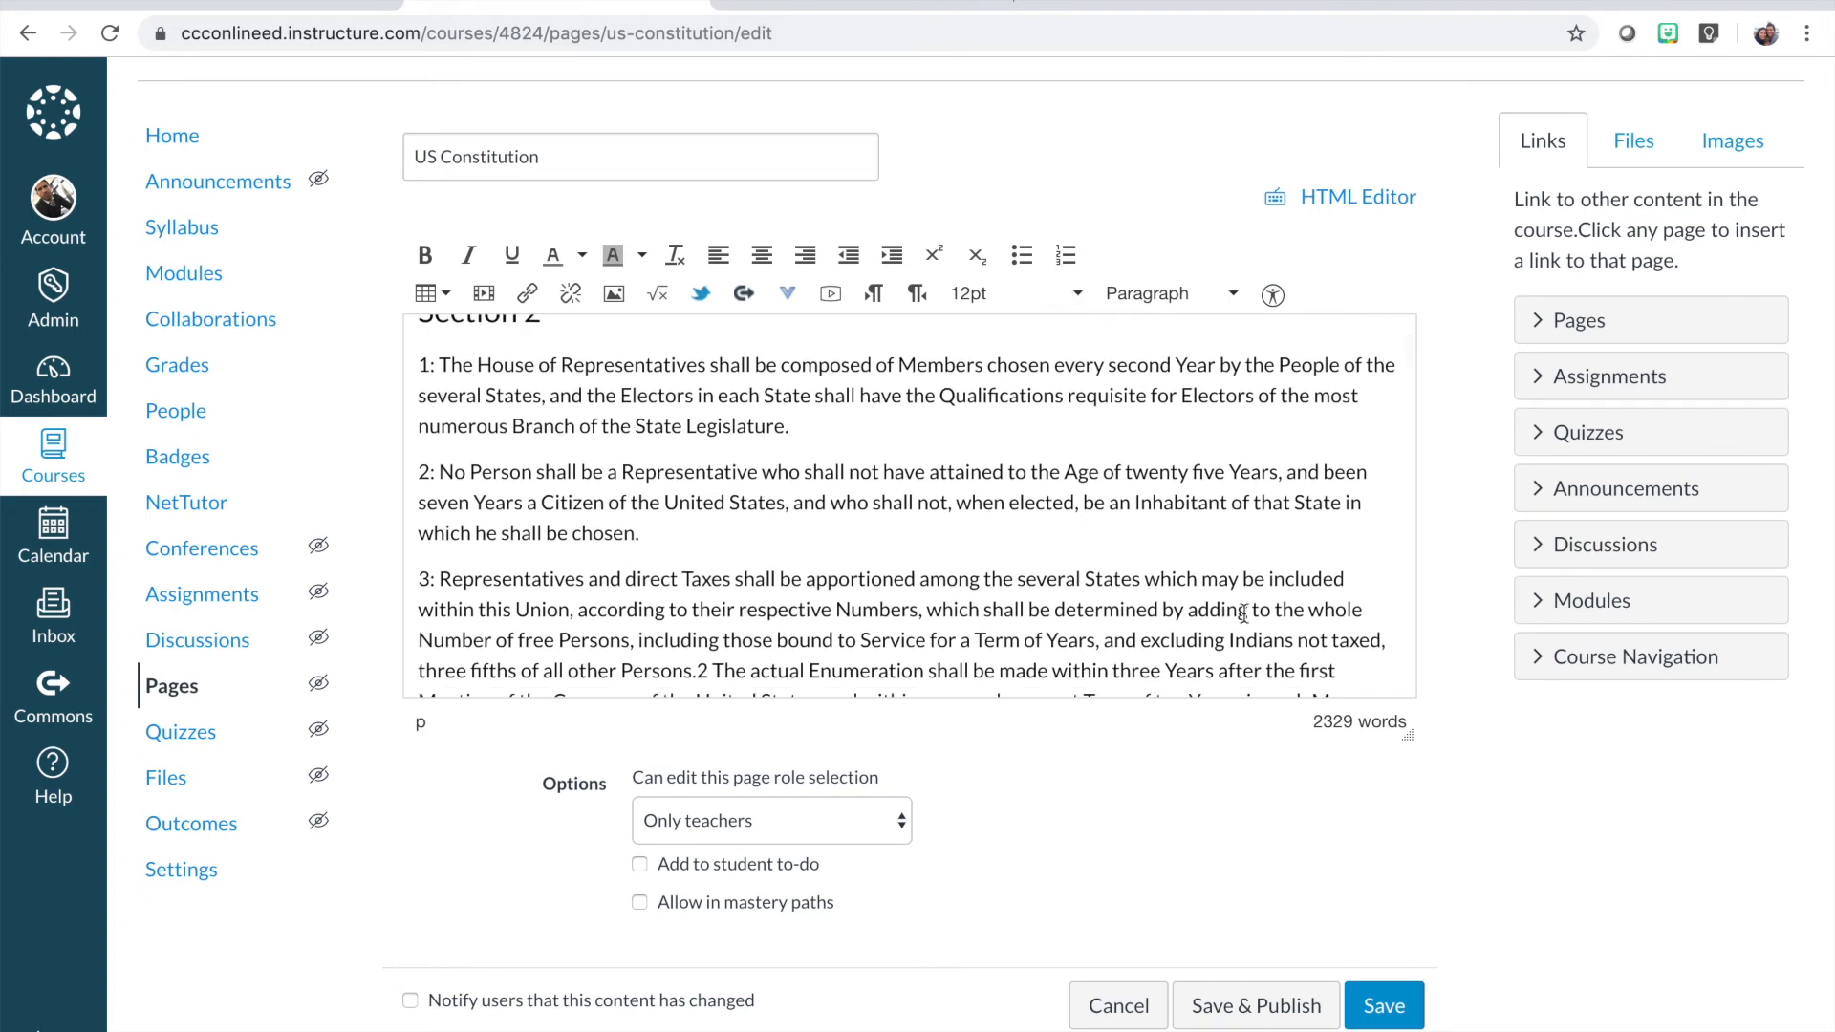
{"action": "left_click_drag", "start_coordinate": [1407, 736], "coordinate": [1396, 982]}
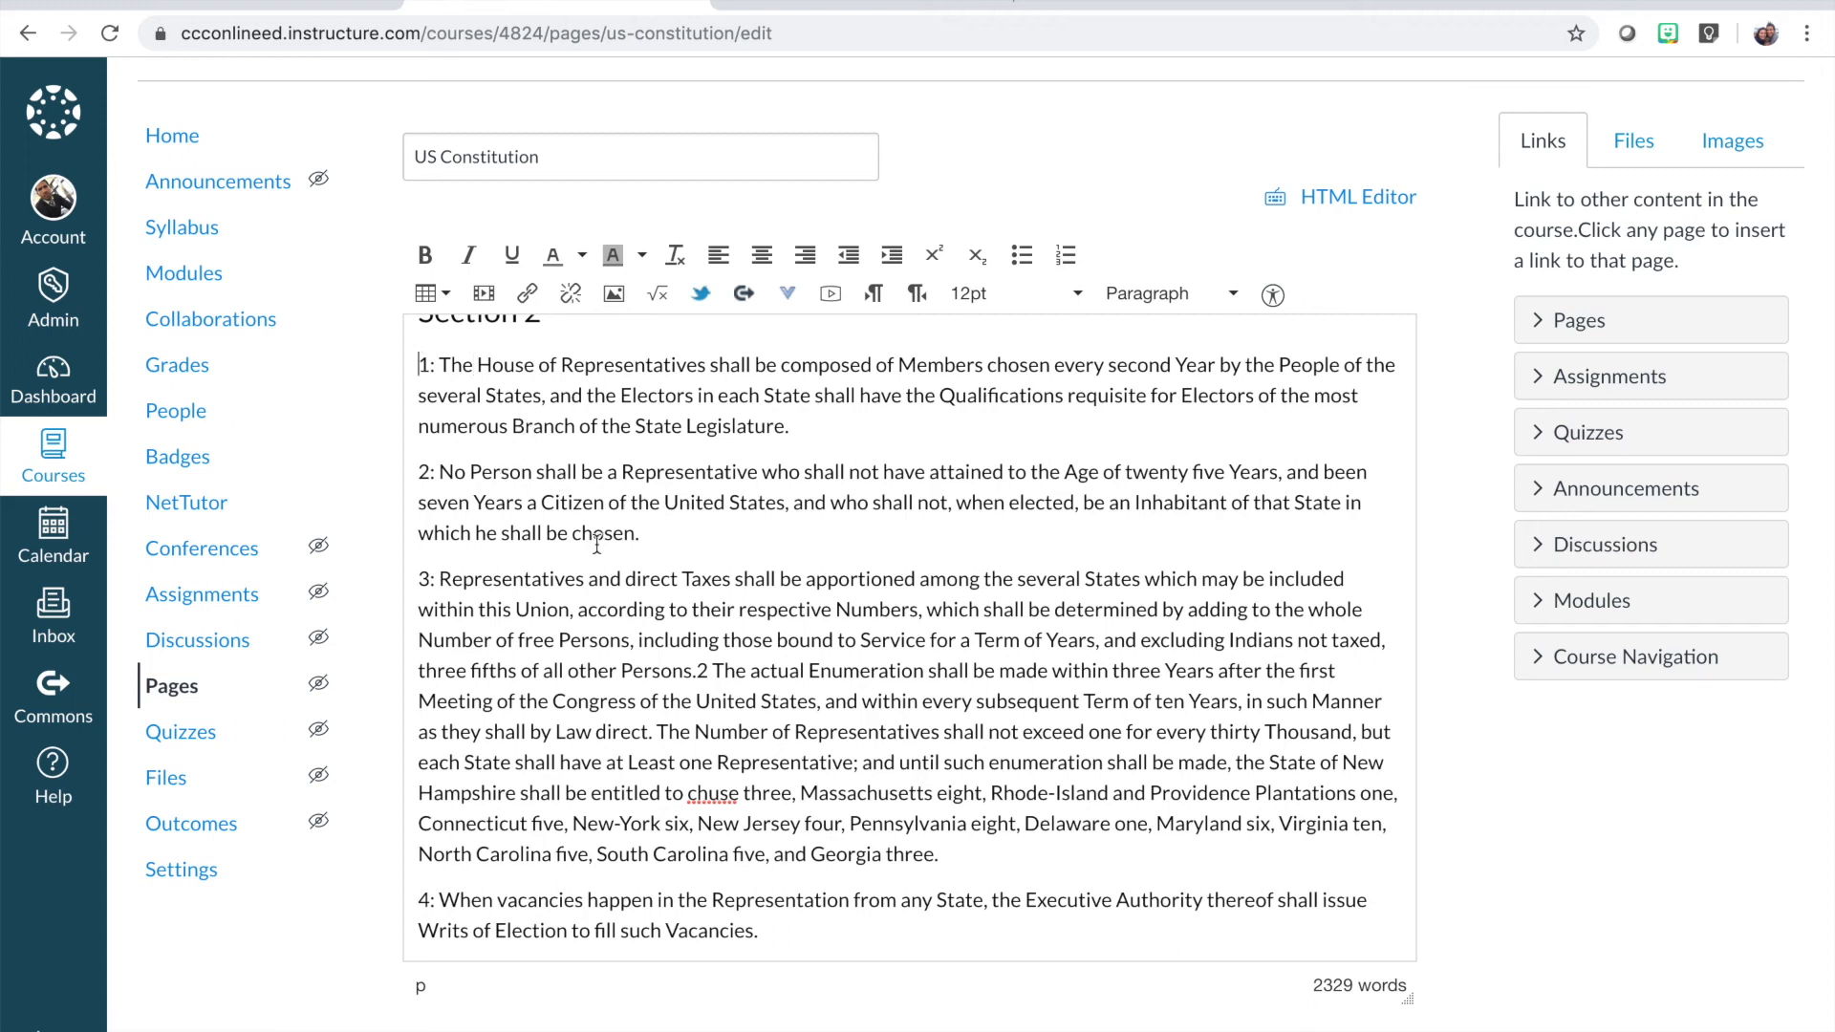
{"action": "scroll", "coordinate": [596, 542], "scroll_direction": "down", "scroll_amount": 5}
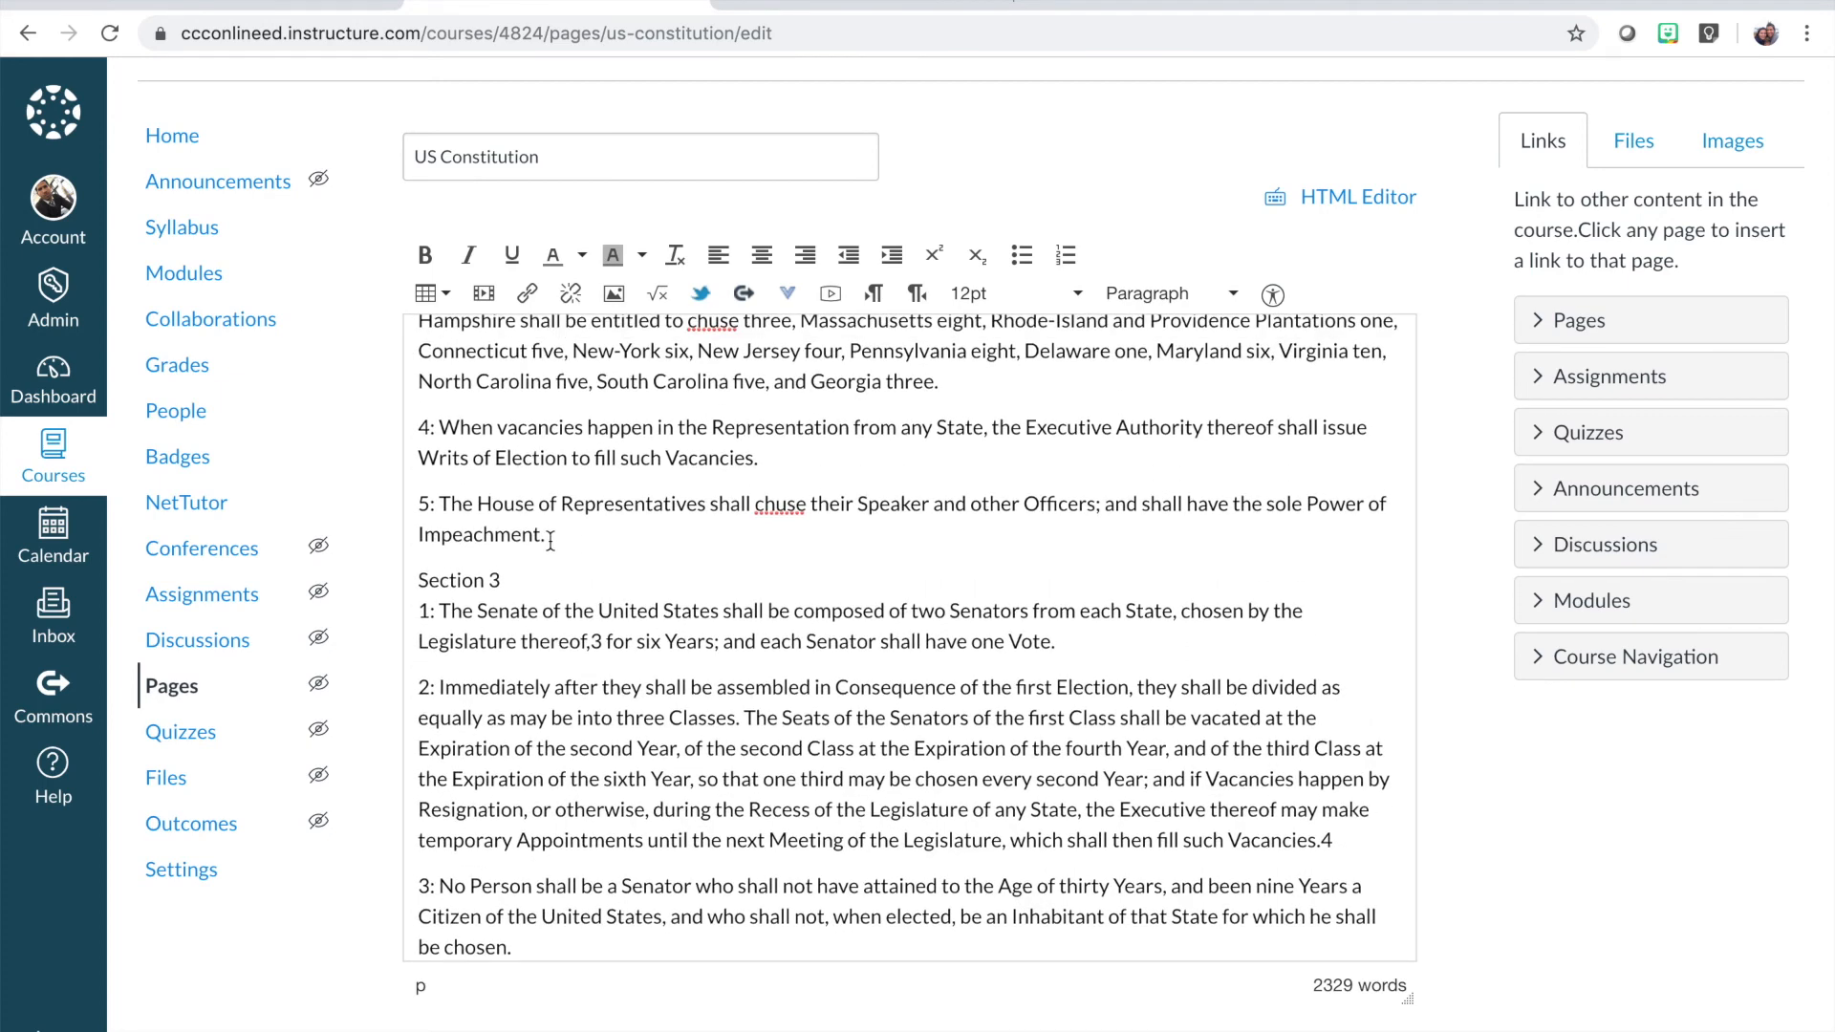
{"action": "left_click", "coordinate": [551, 541], "text": "shift"}
{"action": "scroll", "coordinate": [728, 532], "scroll_direction": "up", "scroll_amount": 3}
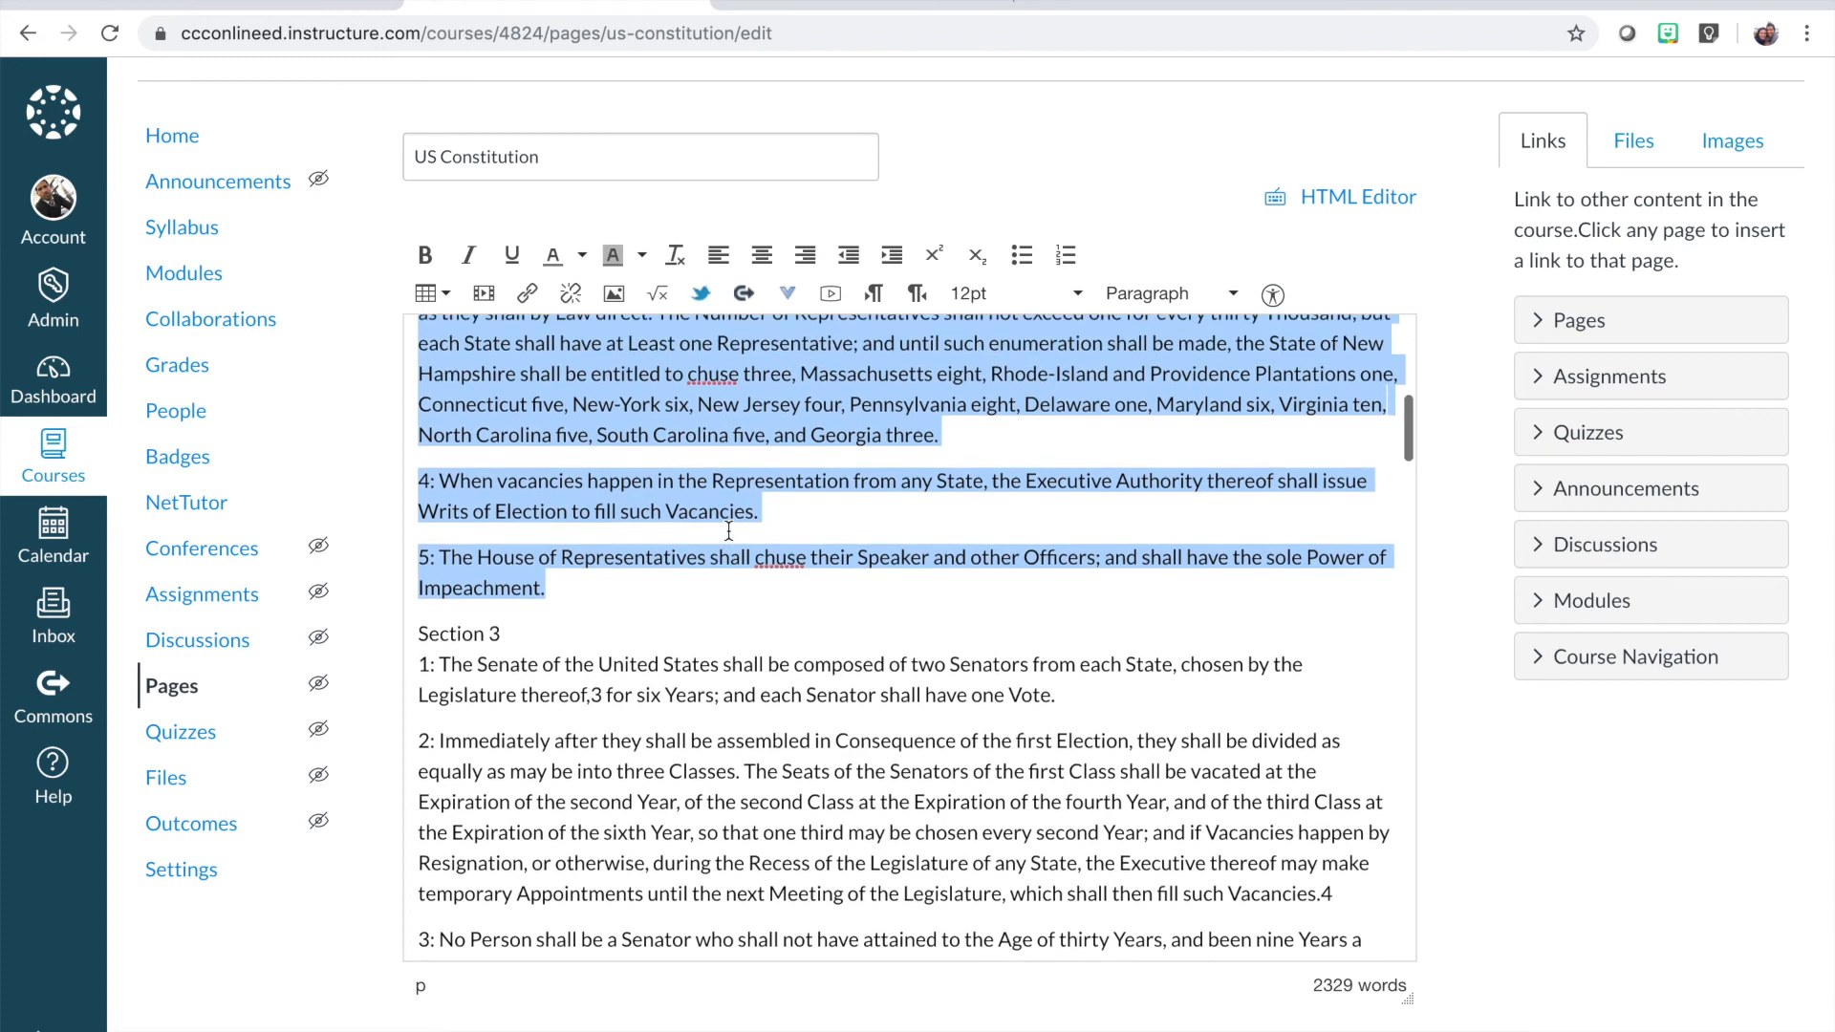
{"action": "scroll", "coordinate": [728, 531], "scroll_direction": "up", "scroll_amount": 3}
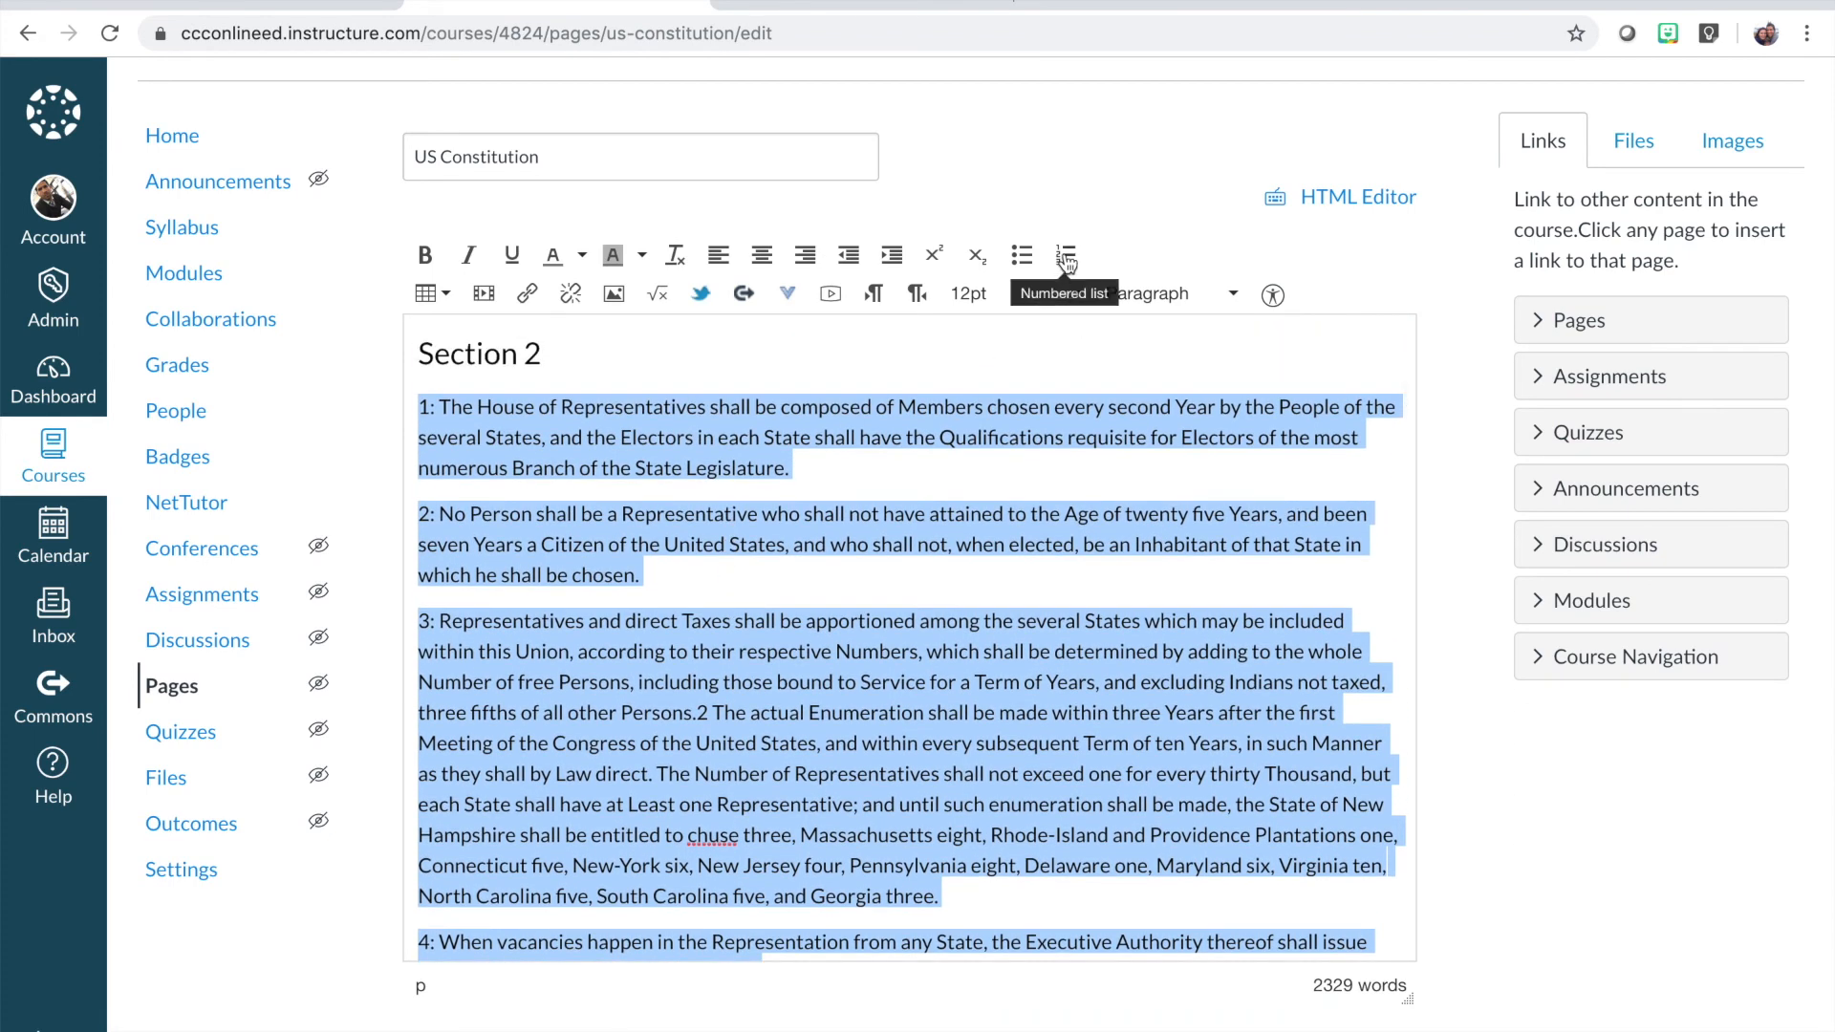
{"action": "scroll", "coordinate": [928, 542], "scroll_direction": "down", "scroll_amount": 3}
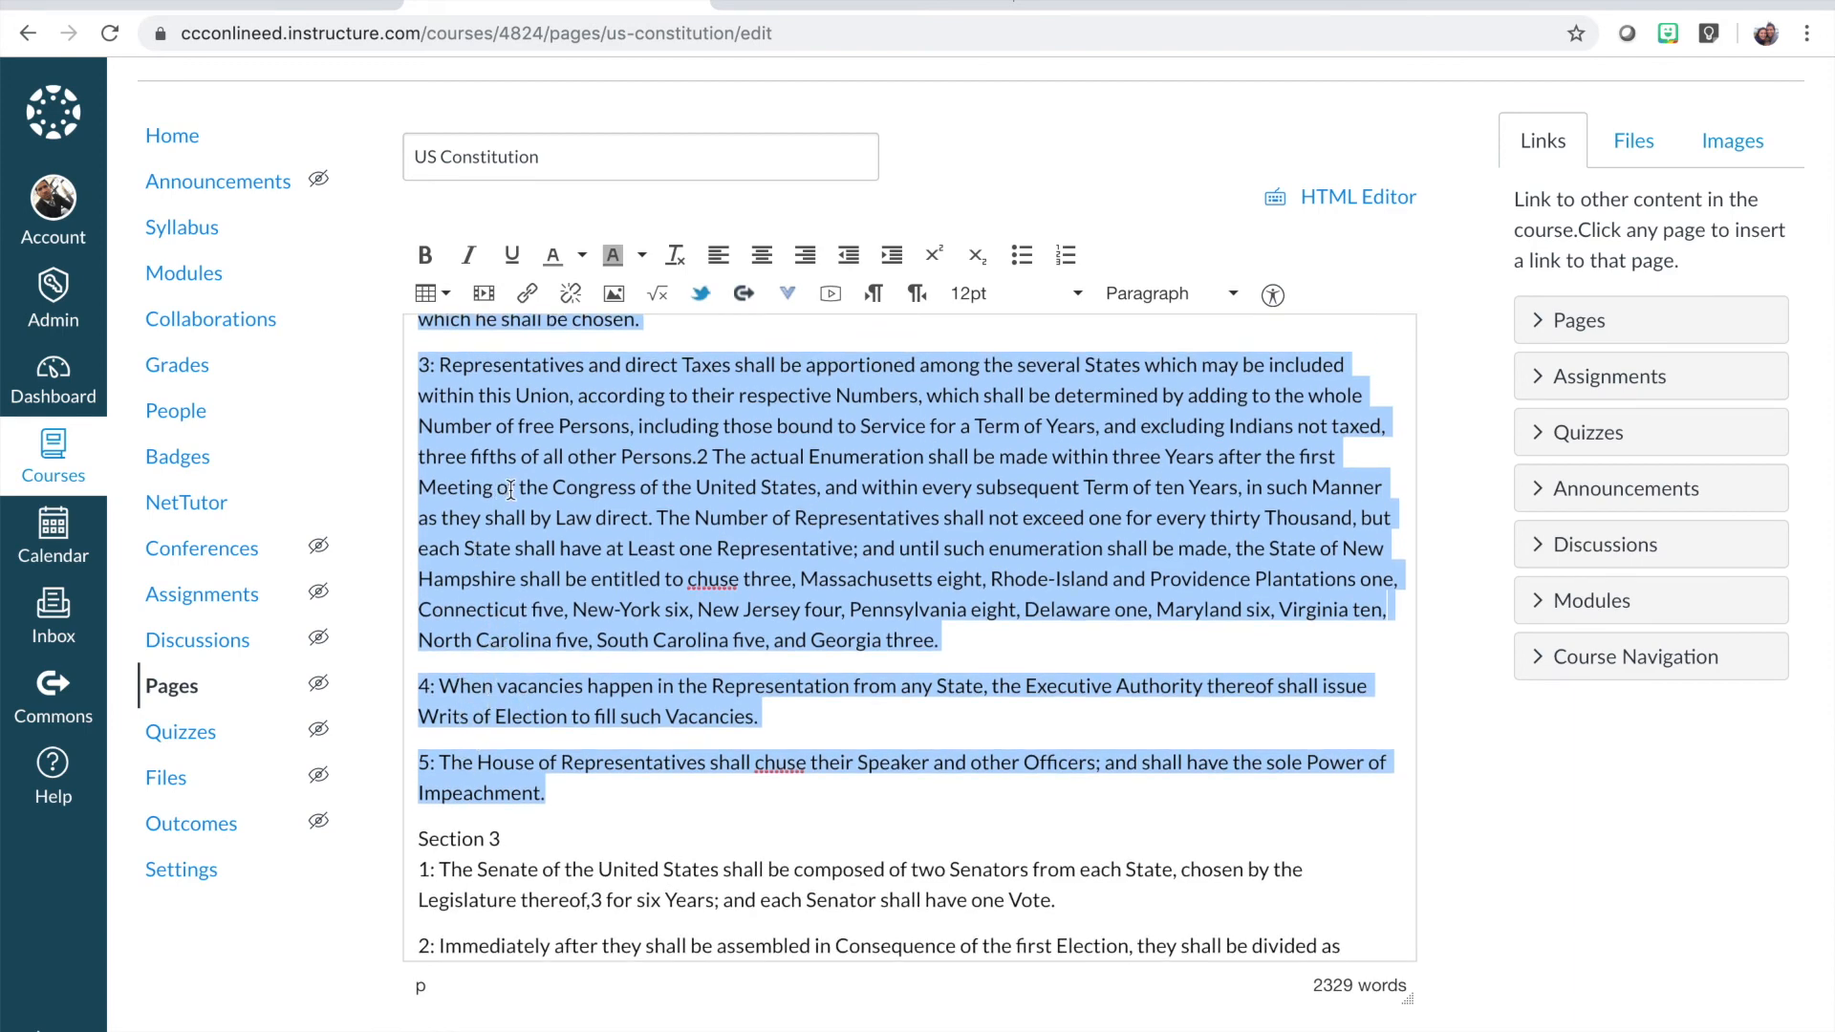
{"action": "scroll", "coordinate": [510, 489], "scroll_direction": "up", "scroll_amount": 4}
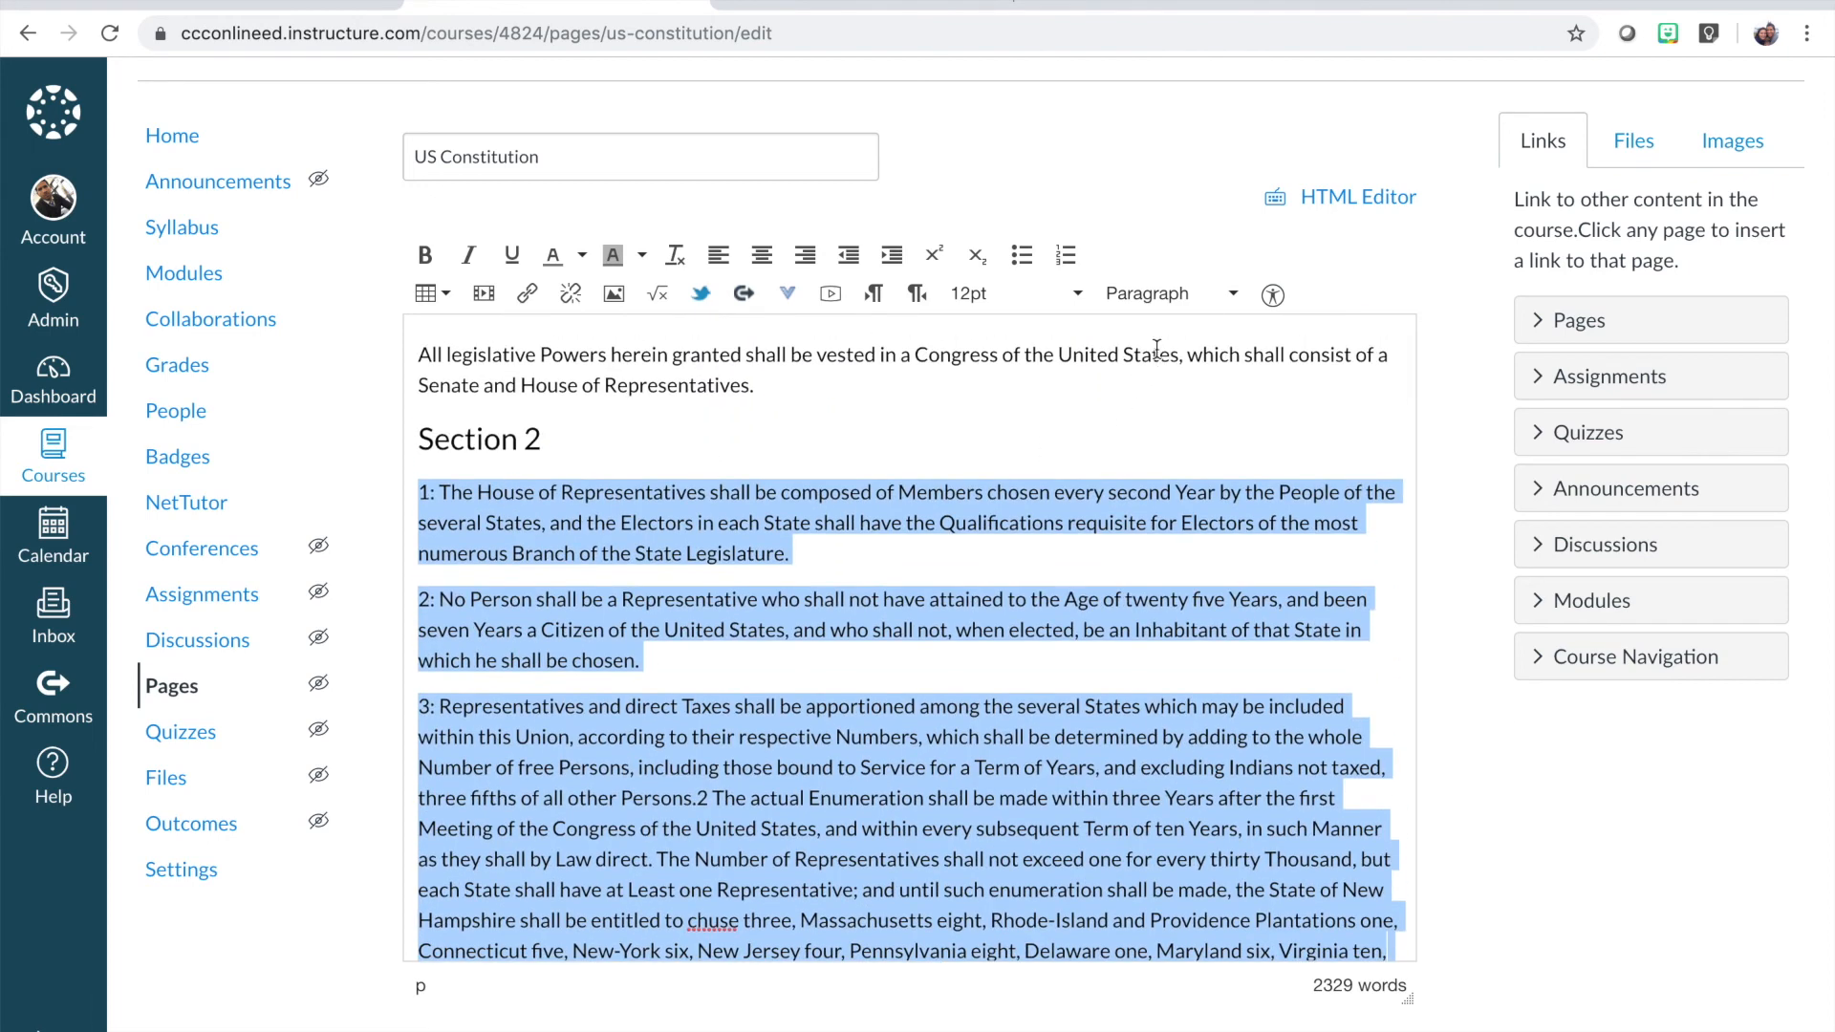
{"action": "left_click", "coordinate": [1065, 258]}
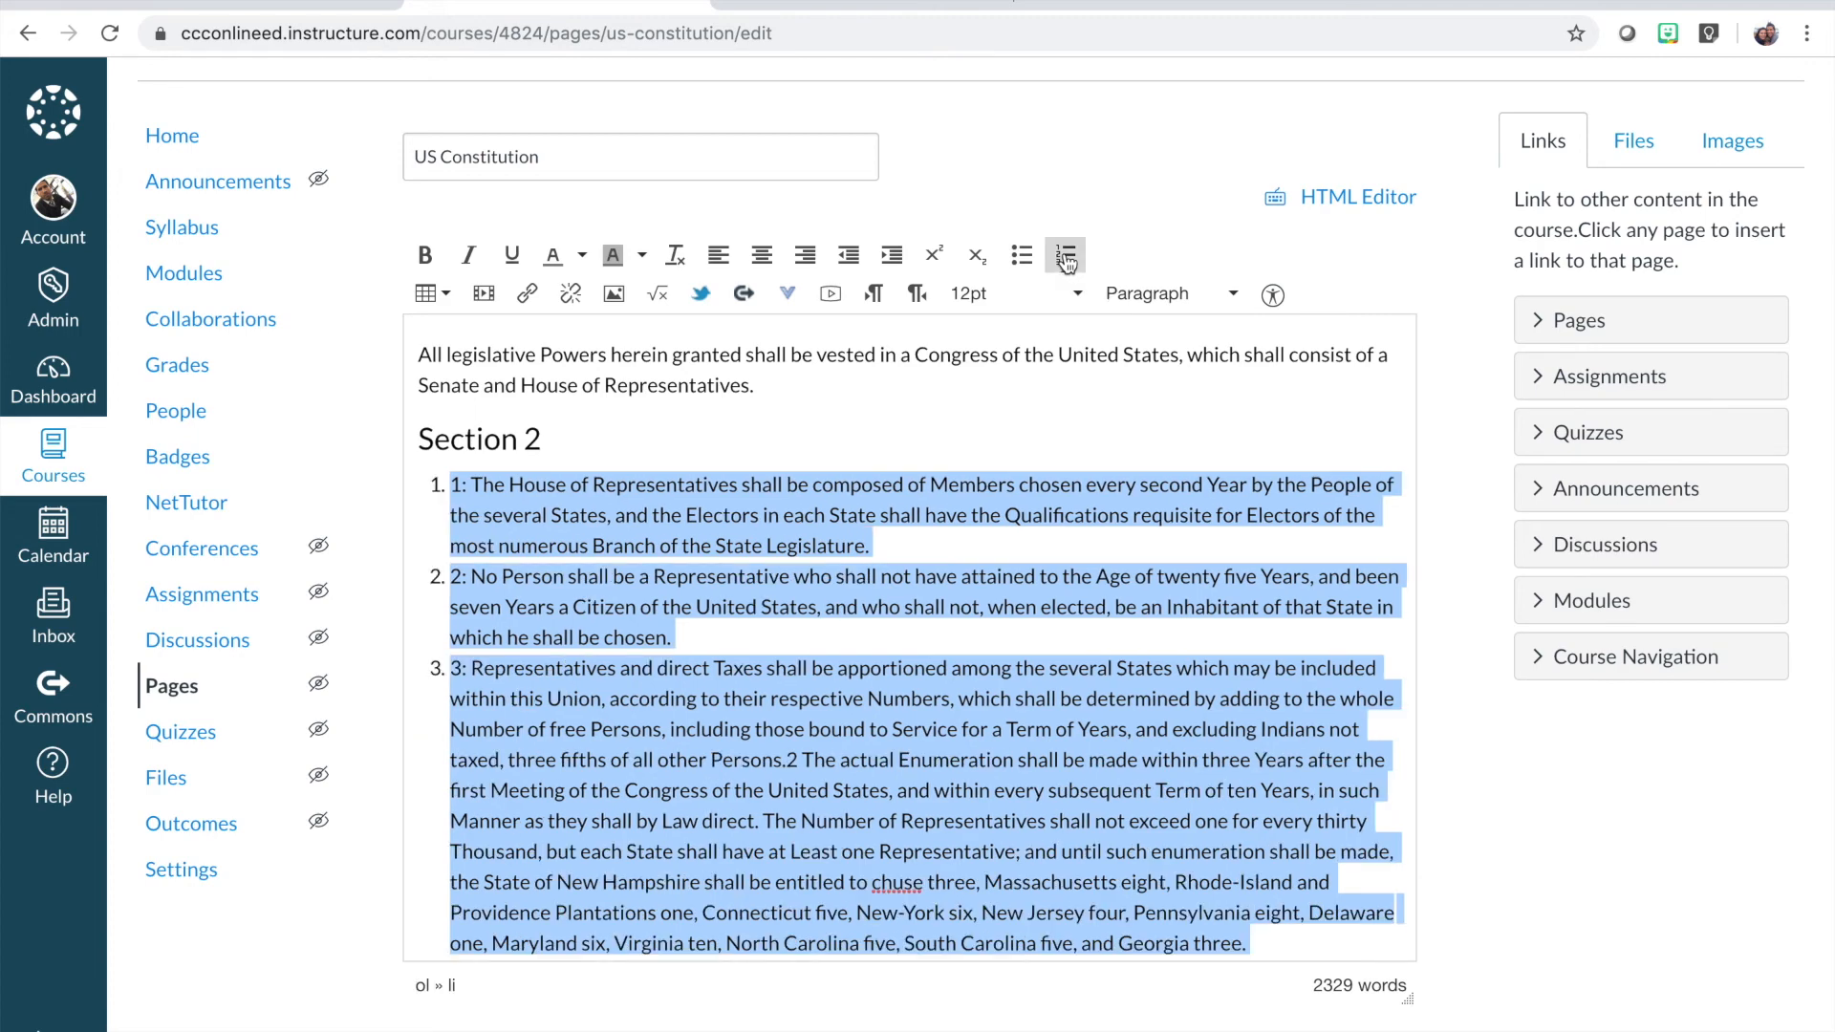
Delete the redundant pasted numbers "1:", "2:" and "3:" from the start of the first three Section 2 list items.
{"action": "left_click", "coordinate": [475, 480]}
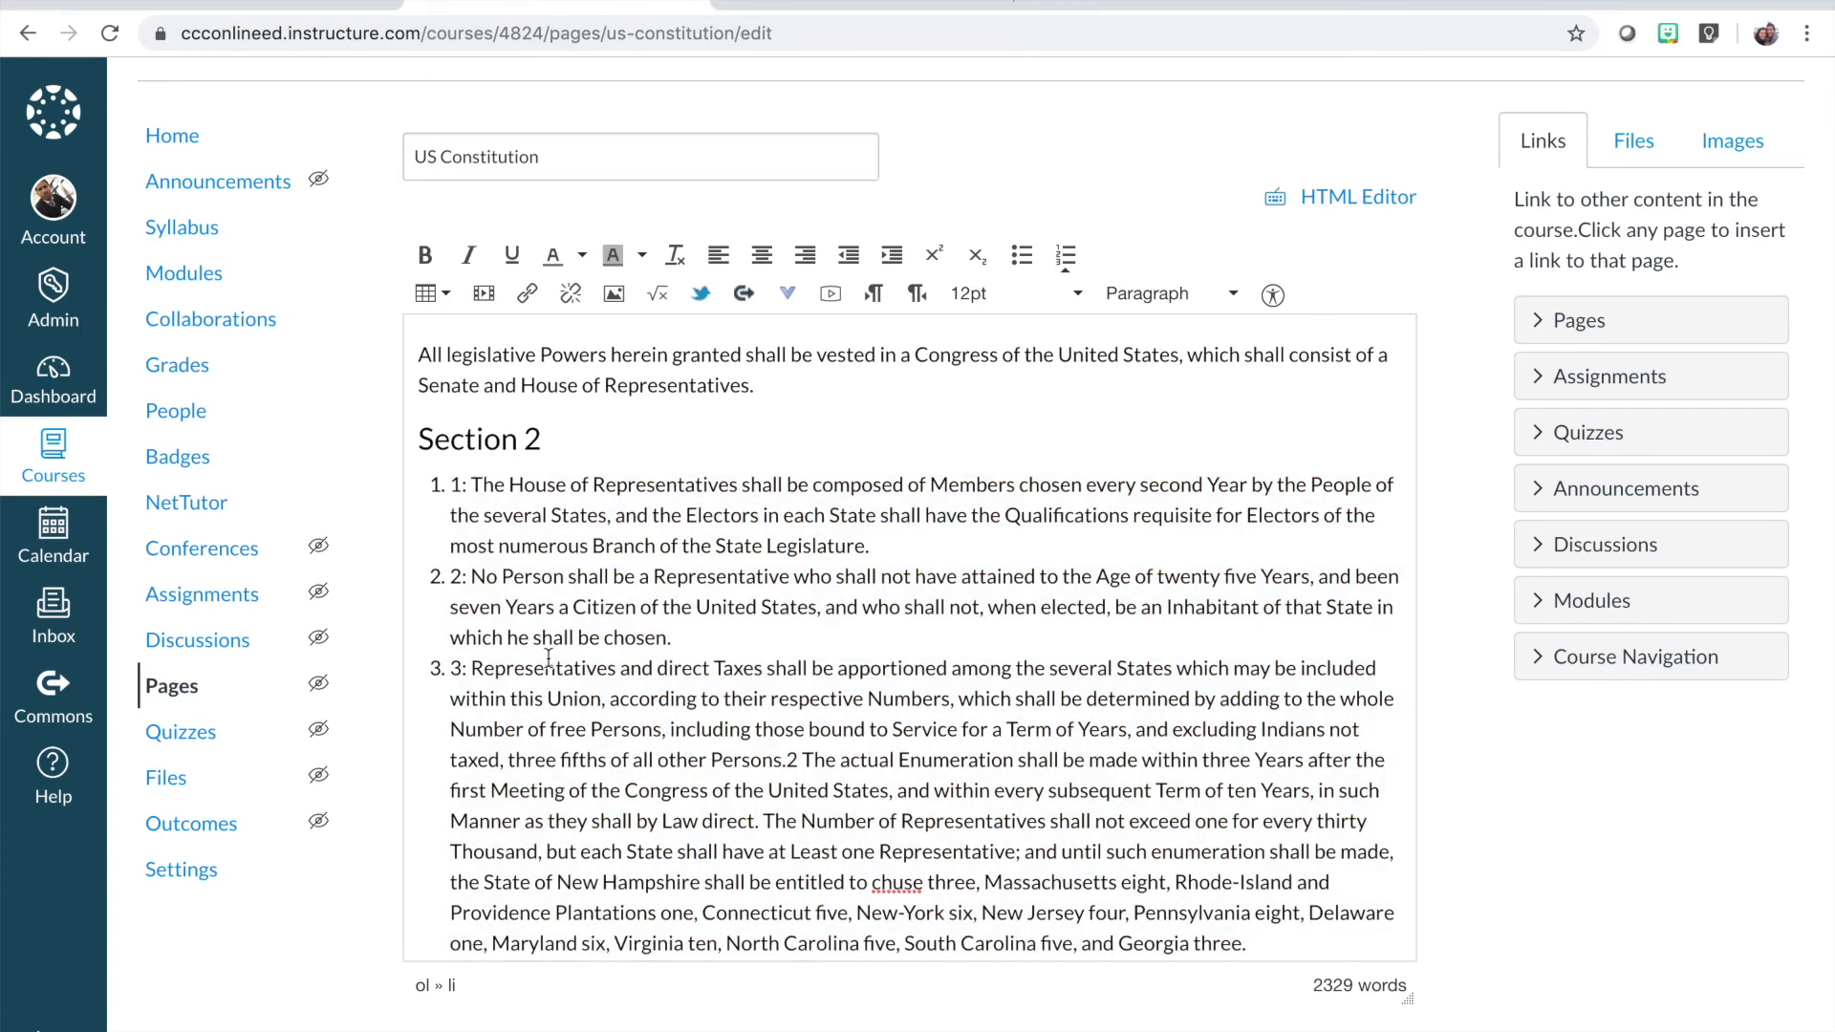
{"action": "key", "text": "BackSpace"}
{"action": "key", "text": "BackSpace"}
{"action": "key", "text": "BackSpace"}
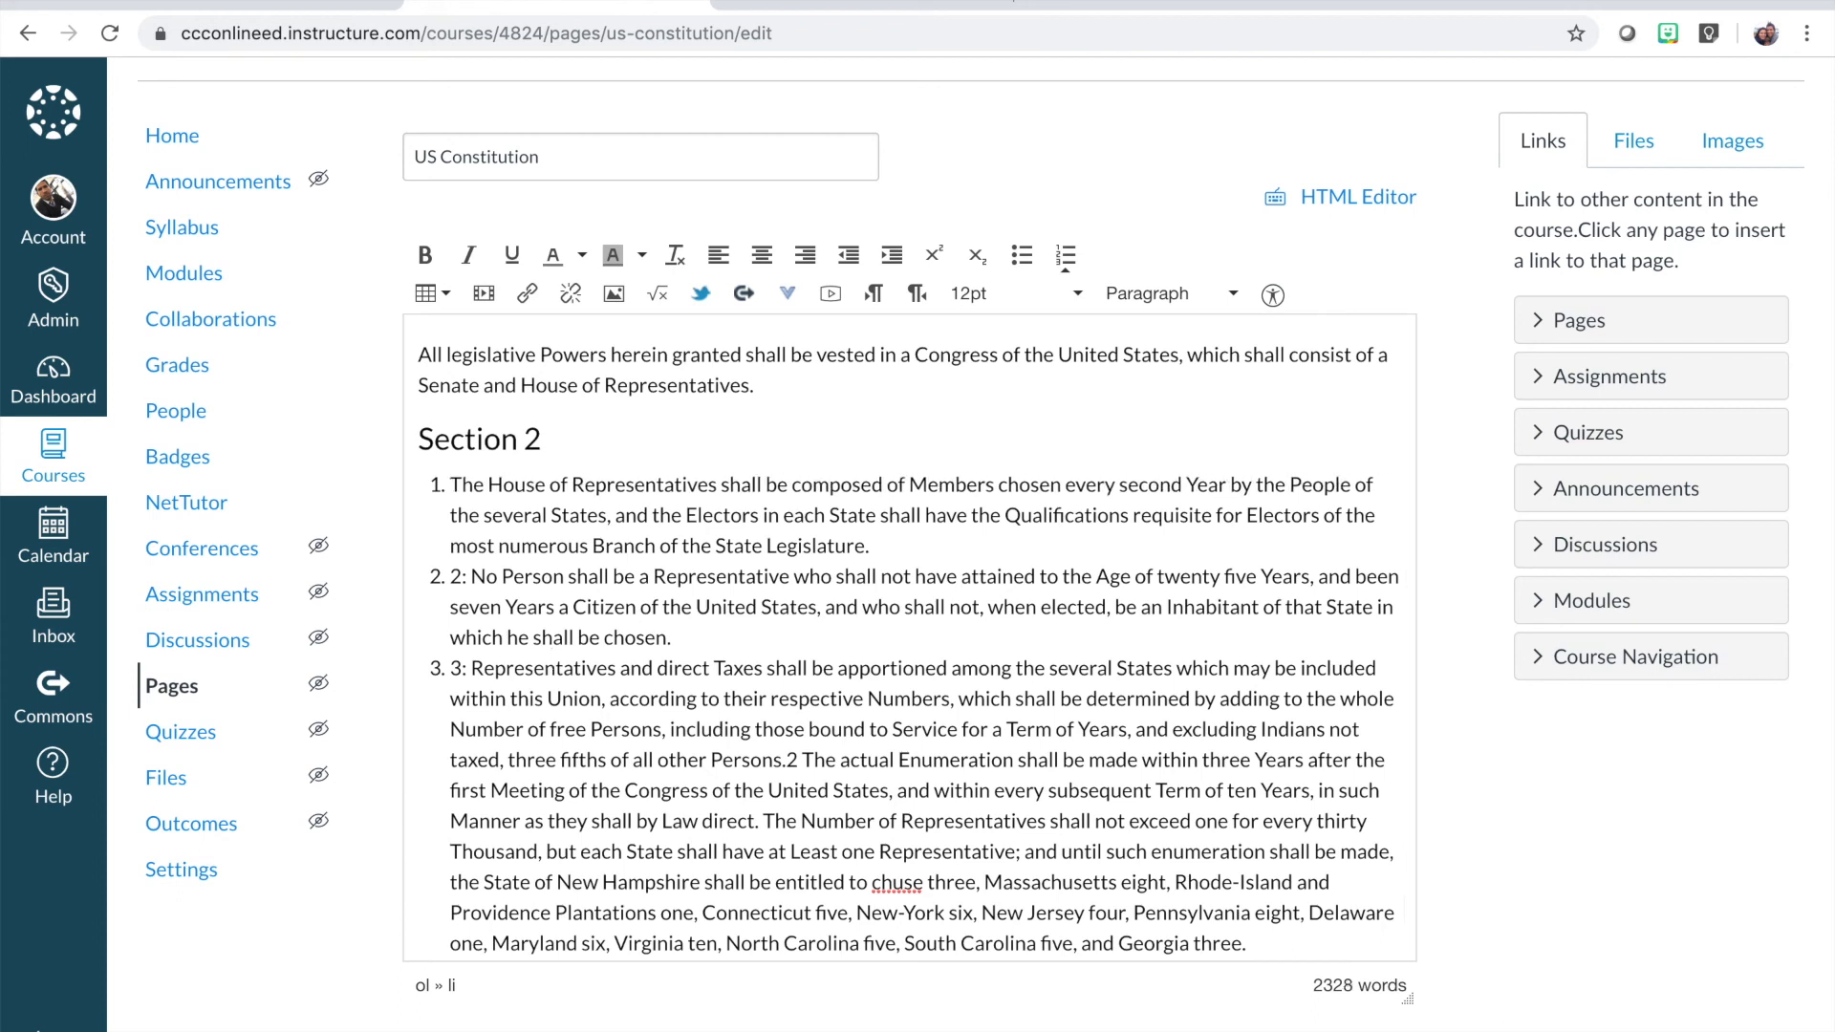
{"action": "key", "text": "Down"}
{"action": "key", "text": "Down"}
{"action": "key", "text": "Down"}
{"action": "key", "text": "Right"}
{"action": "key", "text": "Right"}
{"action": "key", "text": "BackSpace"}
{"action": "key", "text": "BackSpace"}
{"action": "key", "text": "BackSpace"}
{"action": "key", "text": "Right"}
{"action": "key", "text": "Right"}
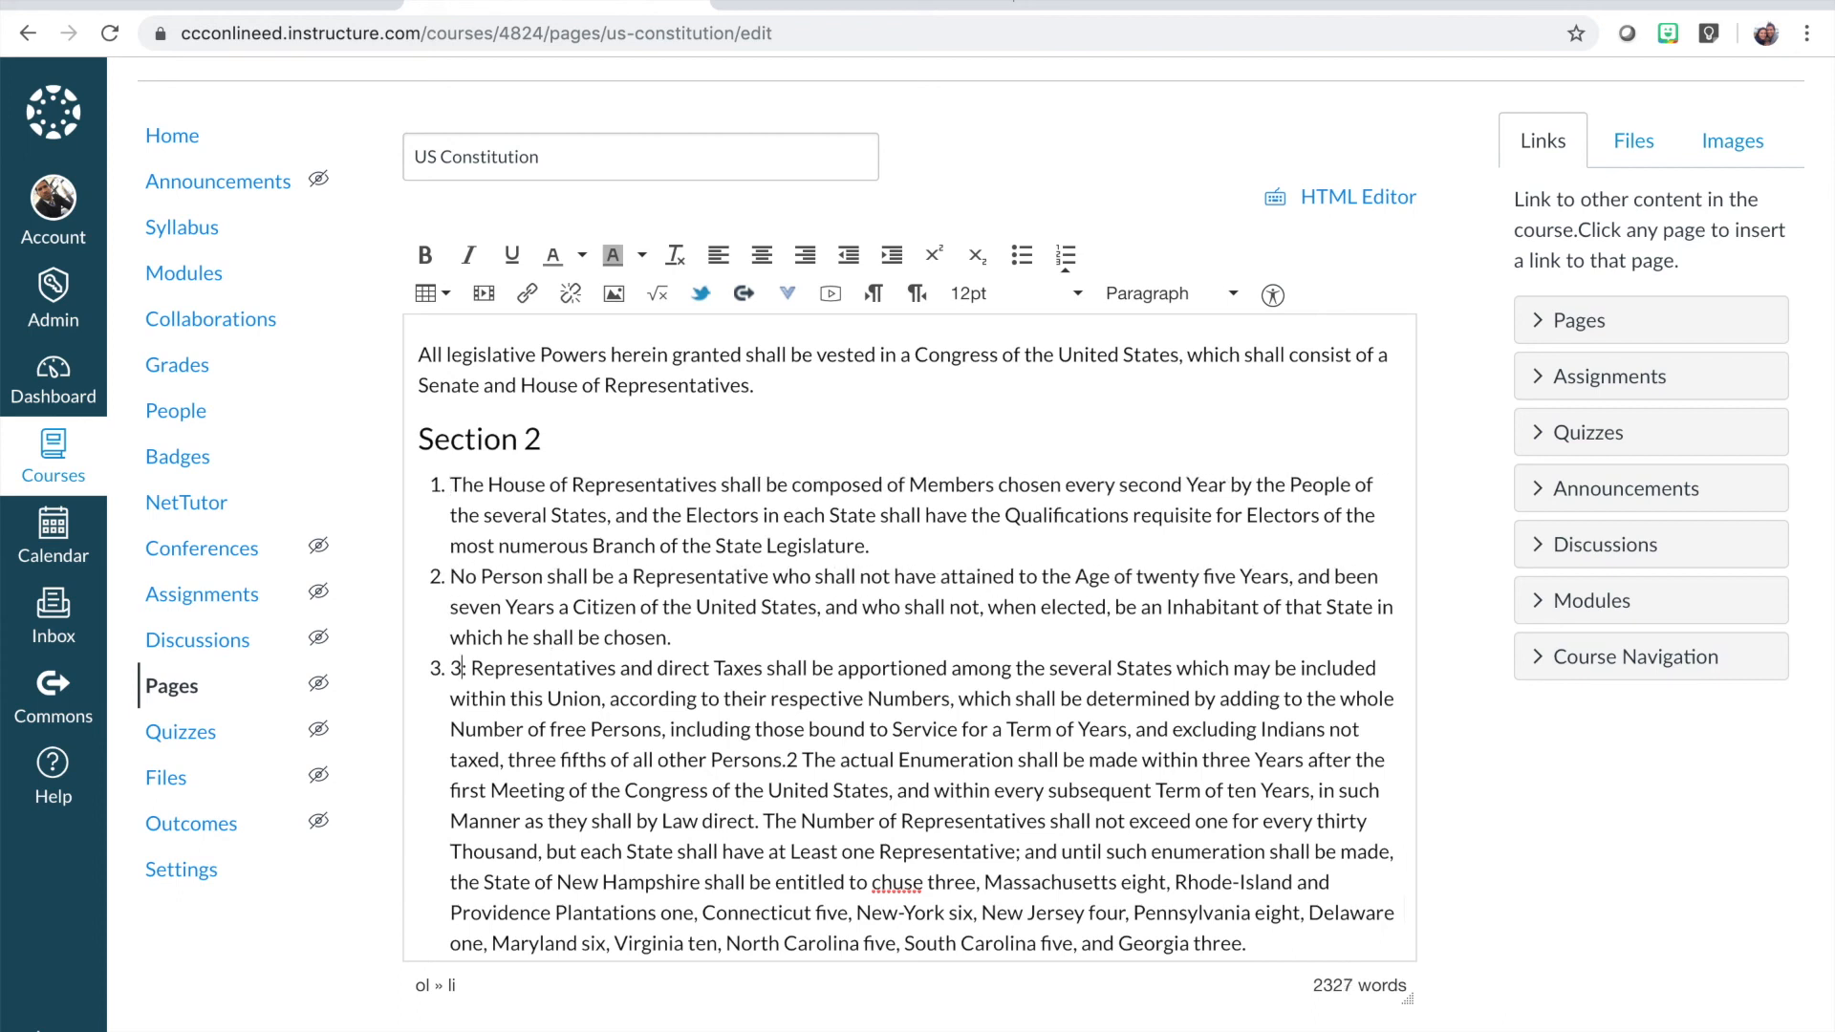
{"action": "key", "text": "BackSpace"}
{"action": "key", "text": "BackSpace"}
{"action": "key", "text": "BackSpace"}
Delete the redundant pasted numbers "4:" and "5:" from the start of the last two Section 2 list items.
{"action": "scroll", "coordinate": [472, 734], "scroll_direction": "down", "scroll_amount": 3}
{"action": "left_click", "coordinate": [472, 734]}
{"action": "key", "text": "BackSpace"}
{"action": "key", "text": "BackSpace"}
{"action": "key", "text": "BackSpace"}
{"action": "scroll", "coordinate": [473, 750], "scroll_direction": "down", "scroll_amount": 1}
{"action": "left_click", "coordinate": [475, 762]}
{"action": "key", "text": "BackSpace"}
{"action": "key", "text": "BackSpace"}
{"action": "key", "text": "BackSpace"}
Separate the Section 3 title from its first clause as its own paragraph and format it as Header 2.
{"action": "scroll", "coordinate": [635, 768], "scroll_direction": "down", "scroll_amount": 5}
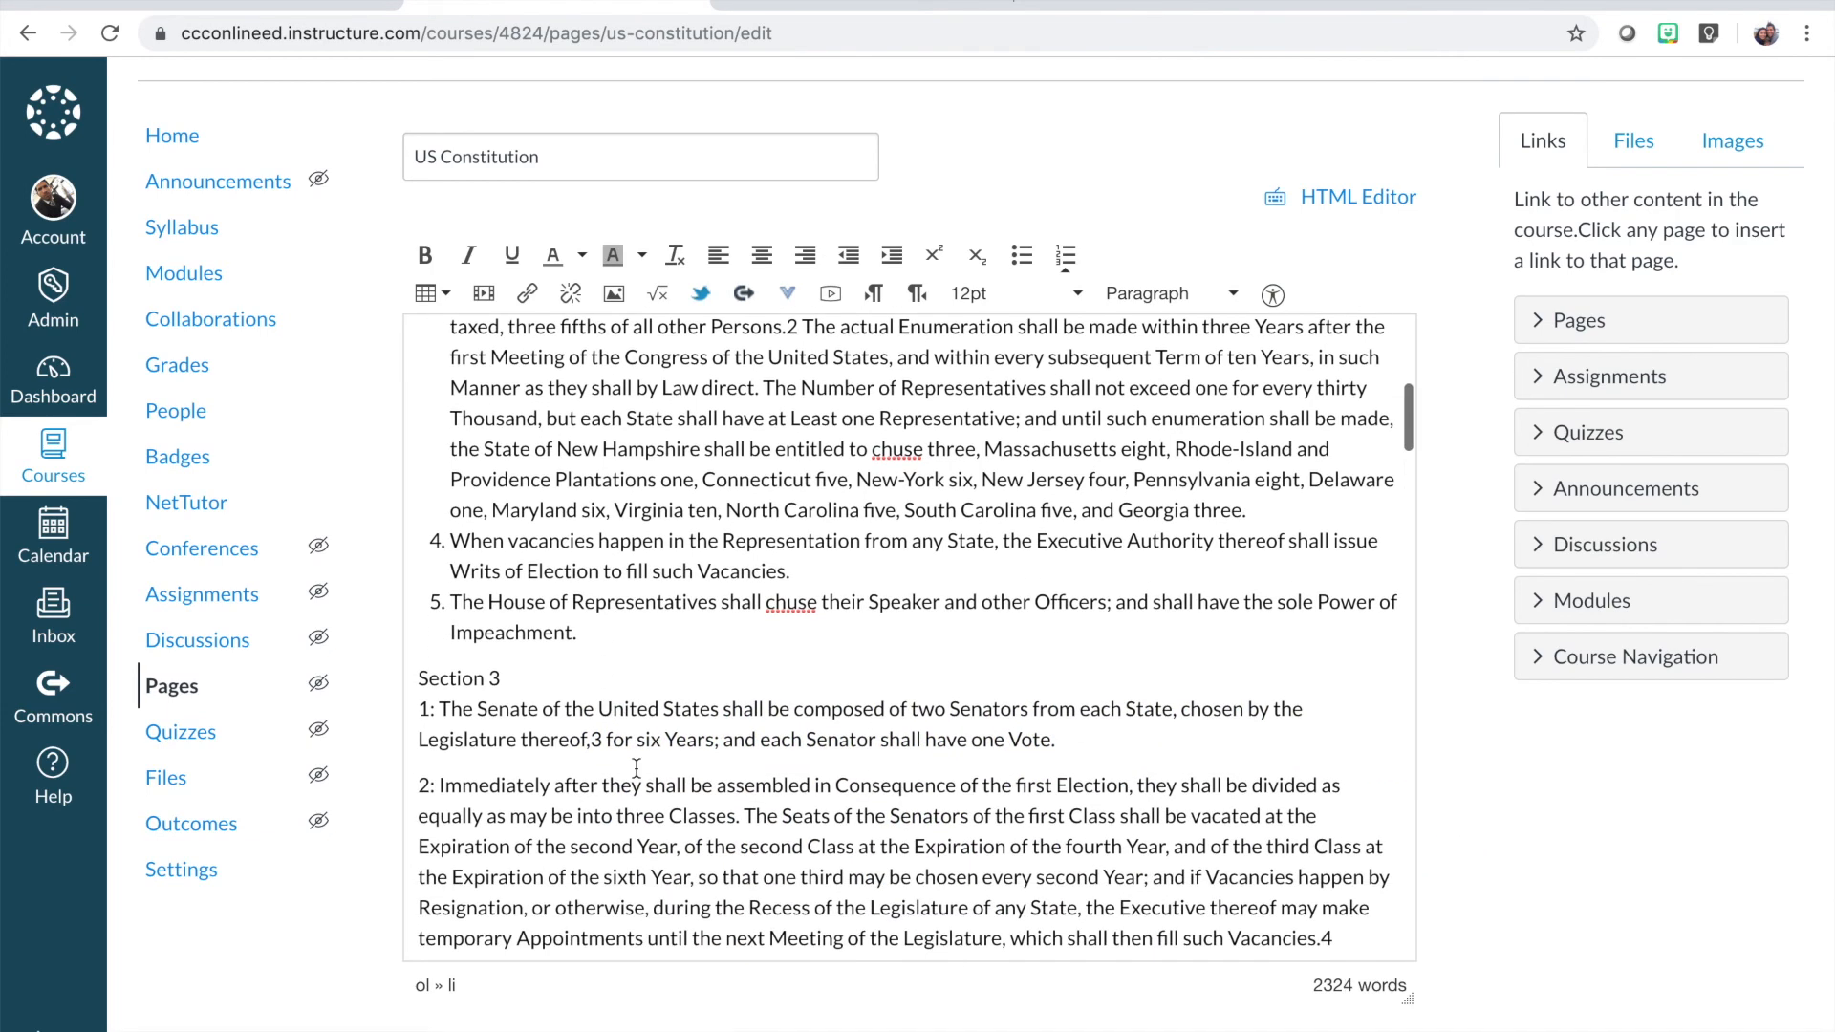
{"action": "left_click", "coordinate": [516, 679]}
{"action": "key", "text": "Right"}
{"action": "key", "text": "Return"}
{"action": "left_click", "coordinate": [485, 679]}
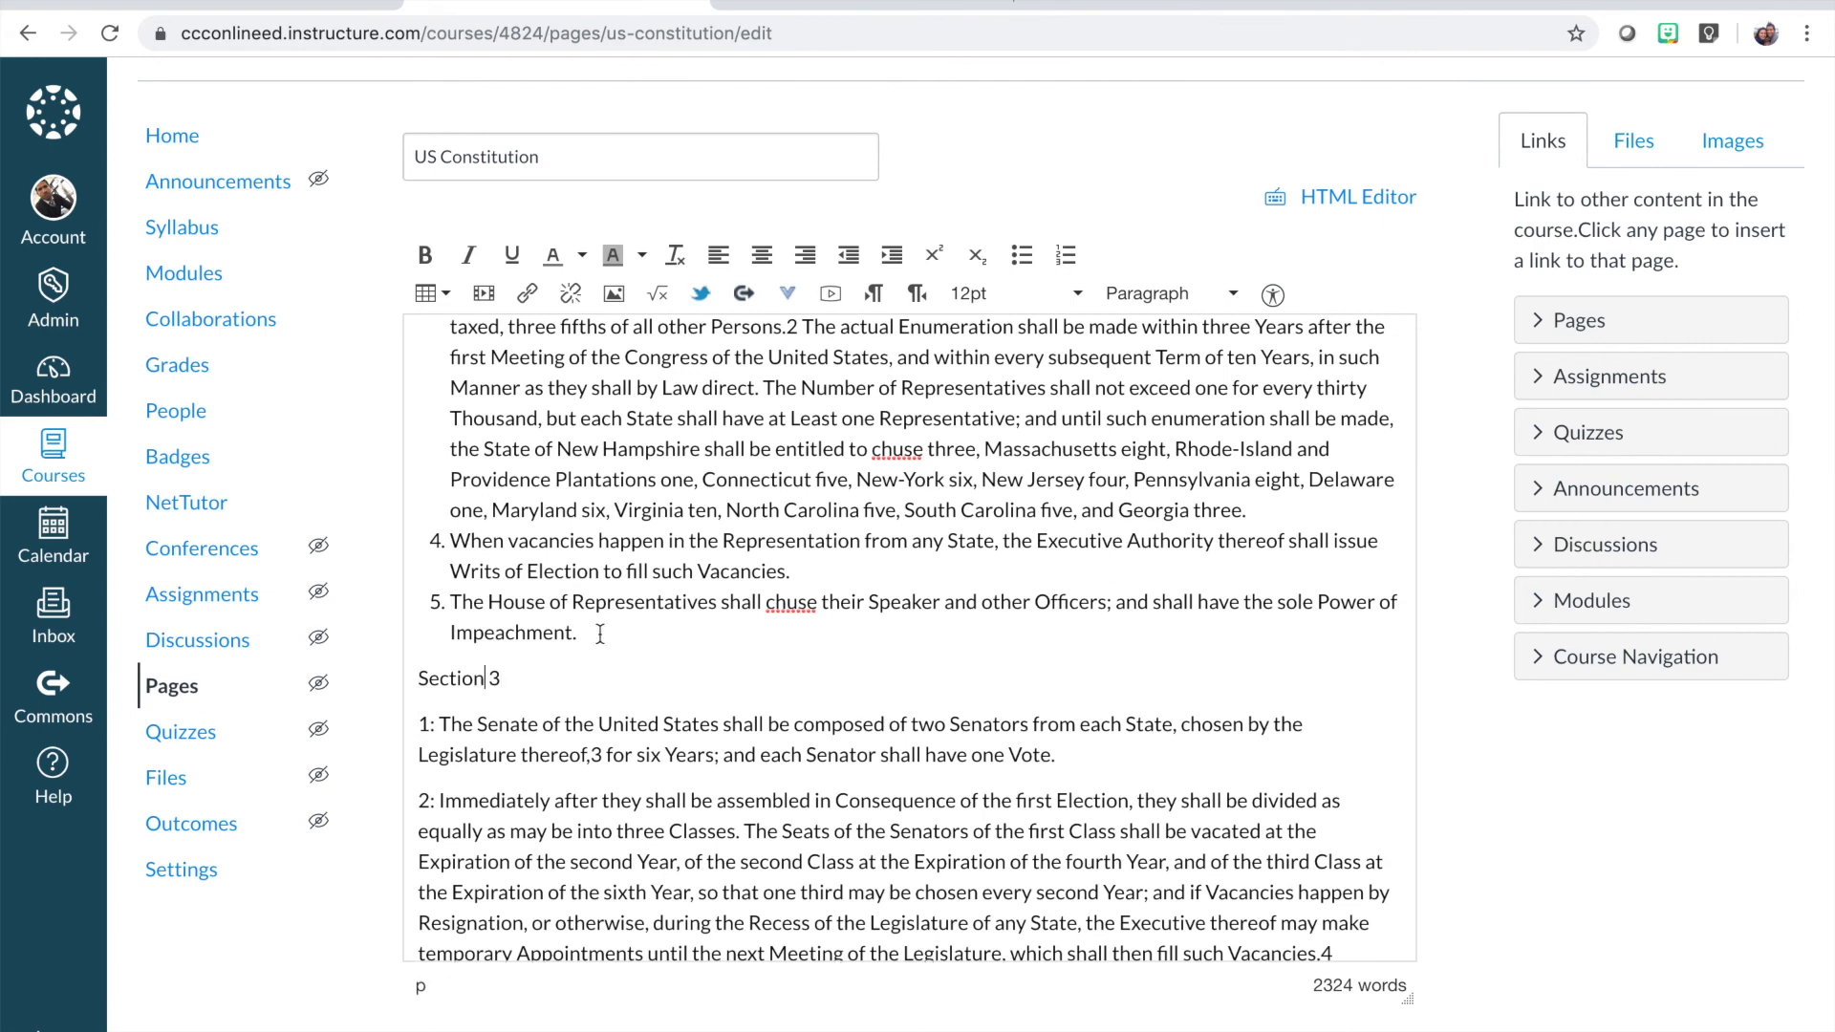
{"action": "left_click", "coordinate": [1119, 296]}
{"action": "left_click", "coordinate": [1142, 445]}
{"action": "left_click", "coordinate": [857, 593]}
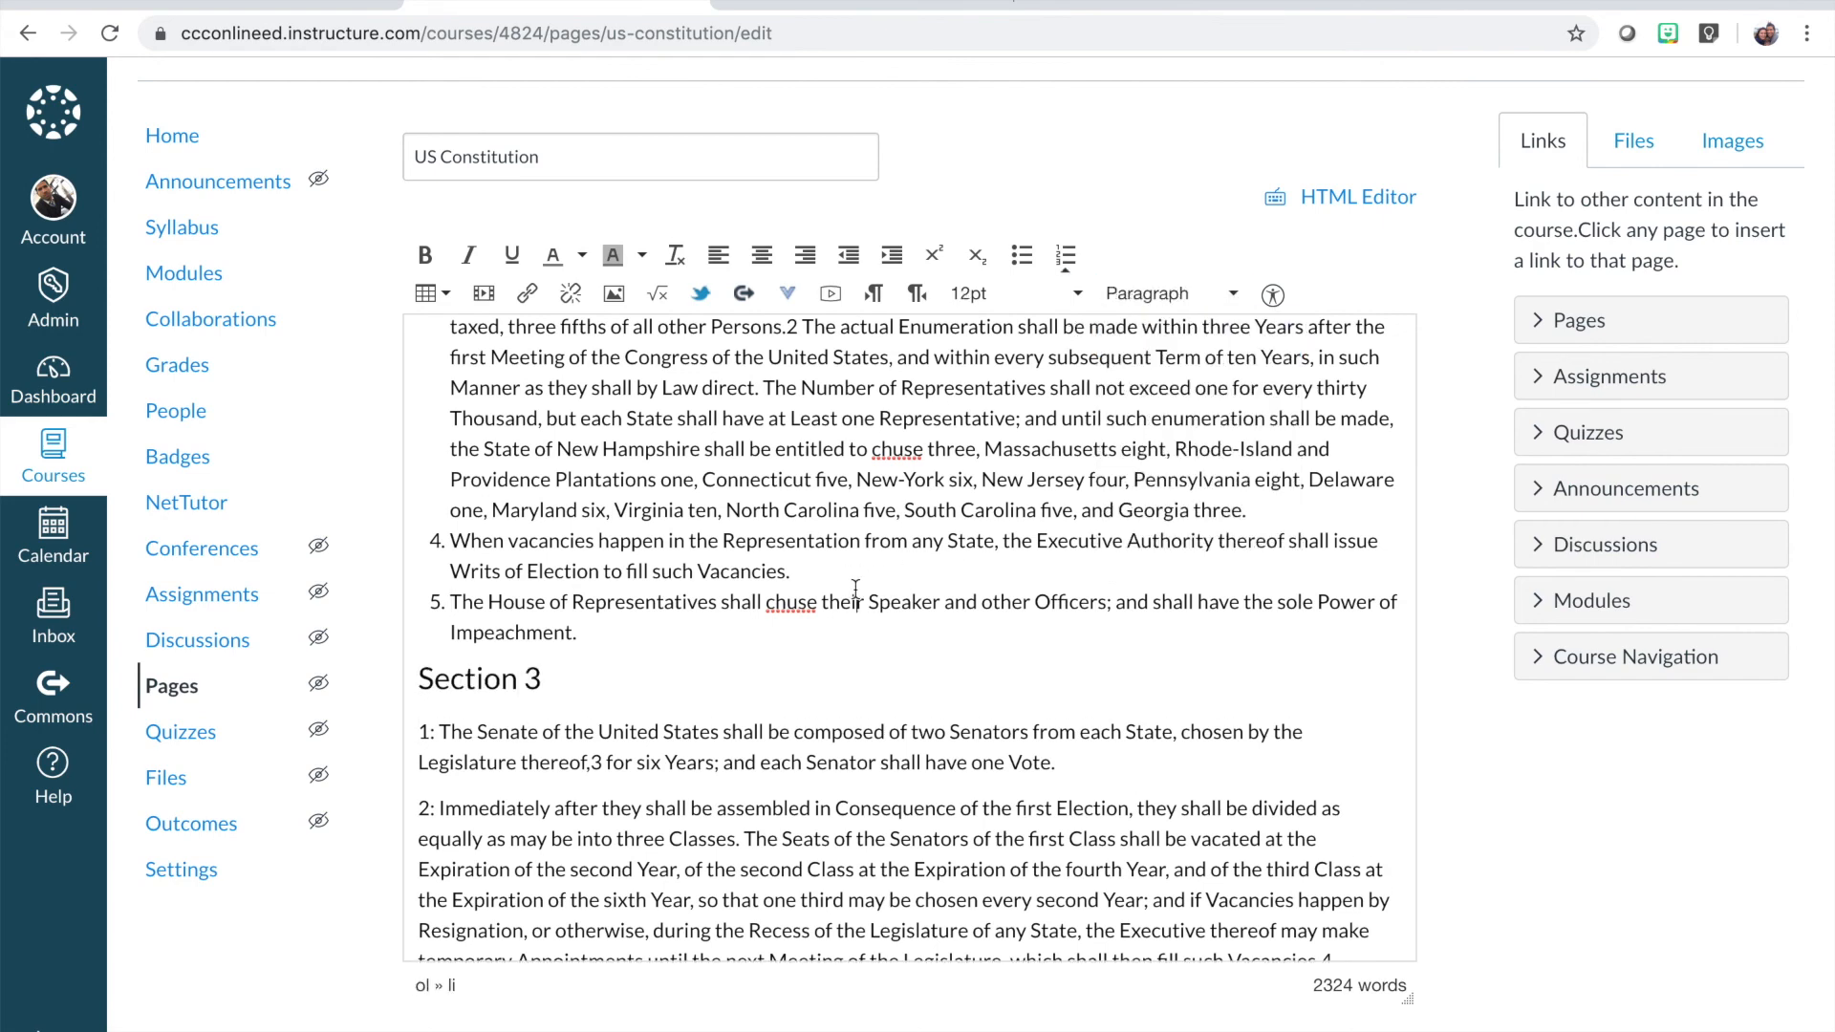
{"action": "scroll", "coordinate": [851, 555], "scroll_direction": "up", "scroll_amount": 10}
{"action": "scroll", "coordinate": [852, 555], "scroll_direction": "down", "scroll_amount": 1}
{"action": "scroll", "coordinate": [851, 554], "scroll_direction": "up", "scroll_amount": 1}
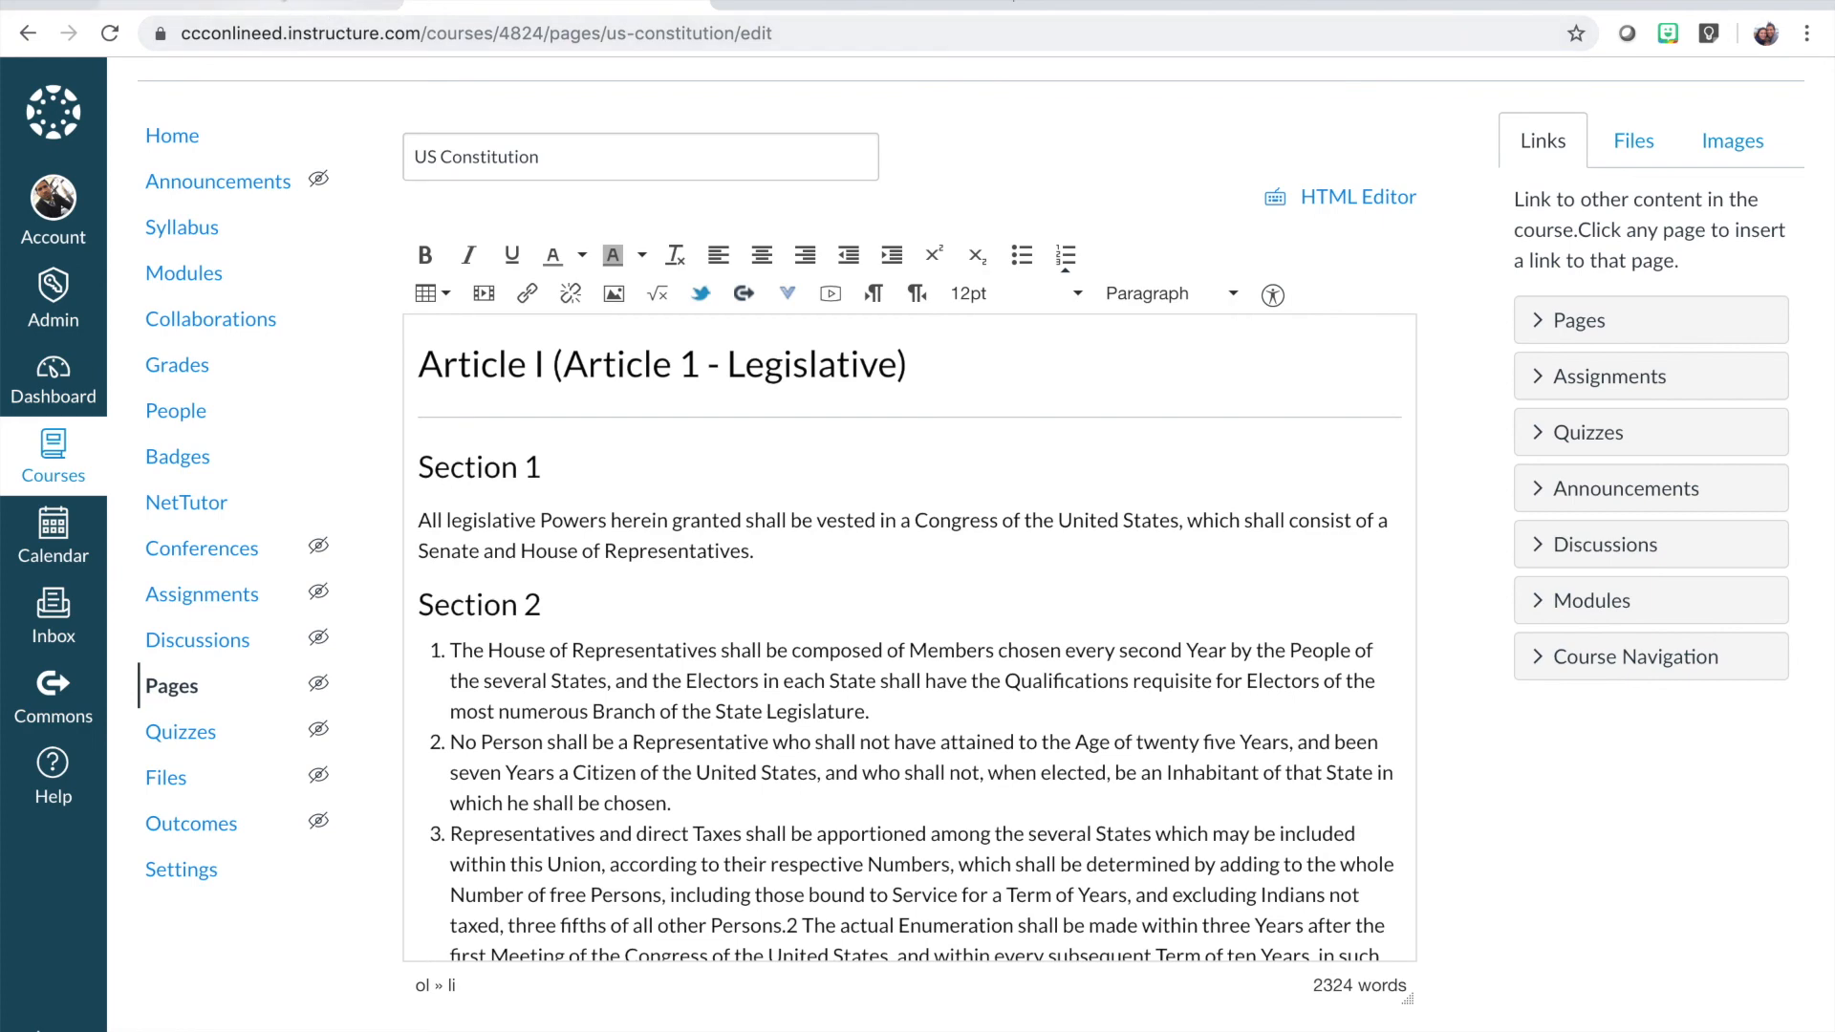
Switch to the Text and Headings page and review the three Design Guide points on formatting, heading order and text organization.
{"action": "left_click", "coordinate": [283, 2]}
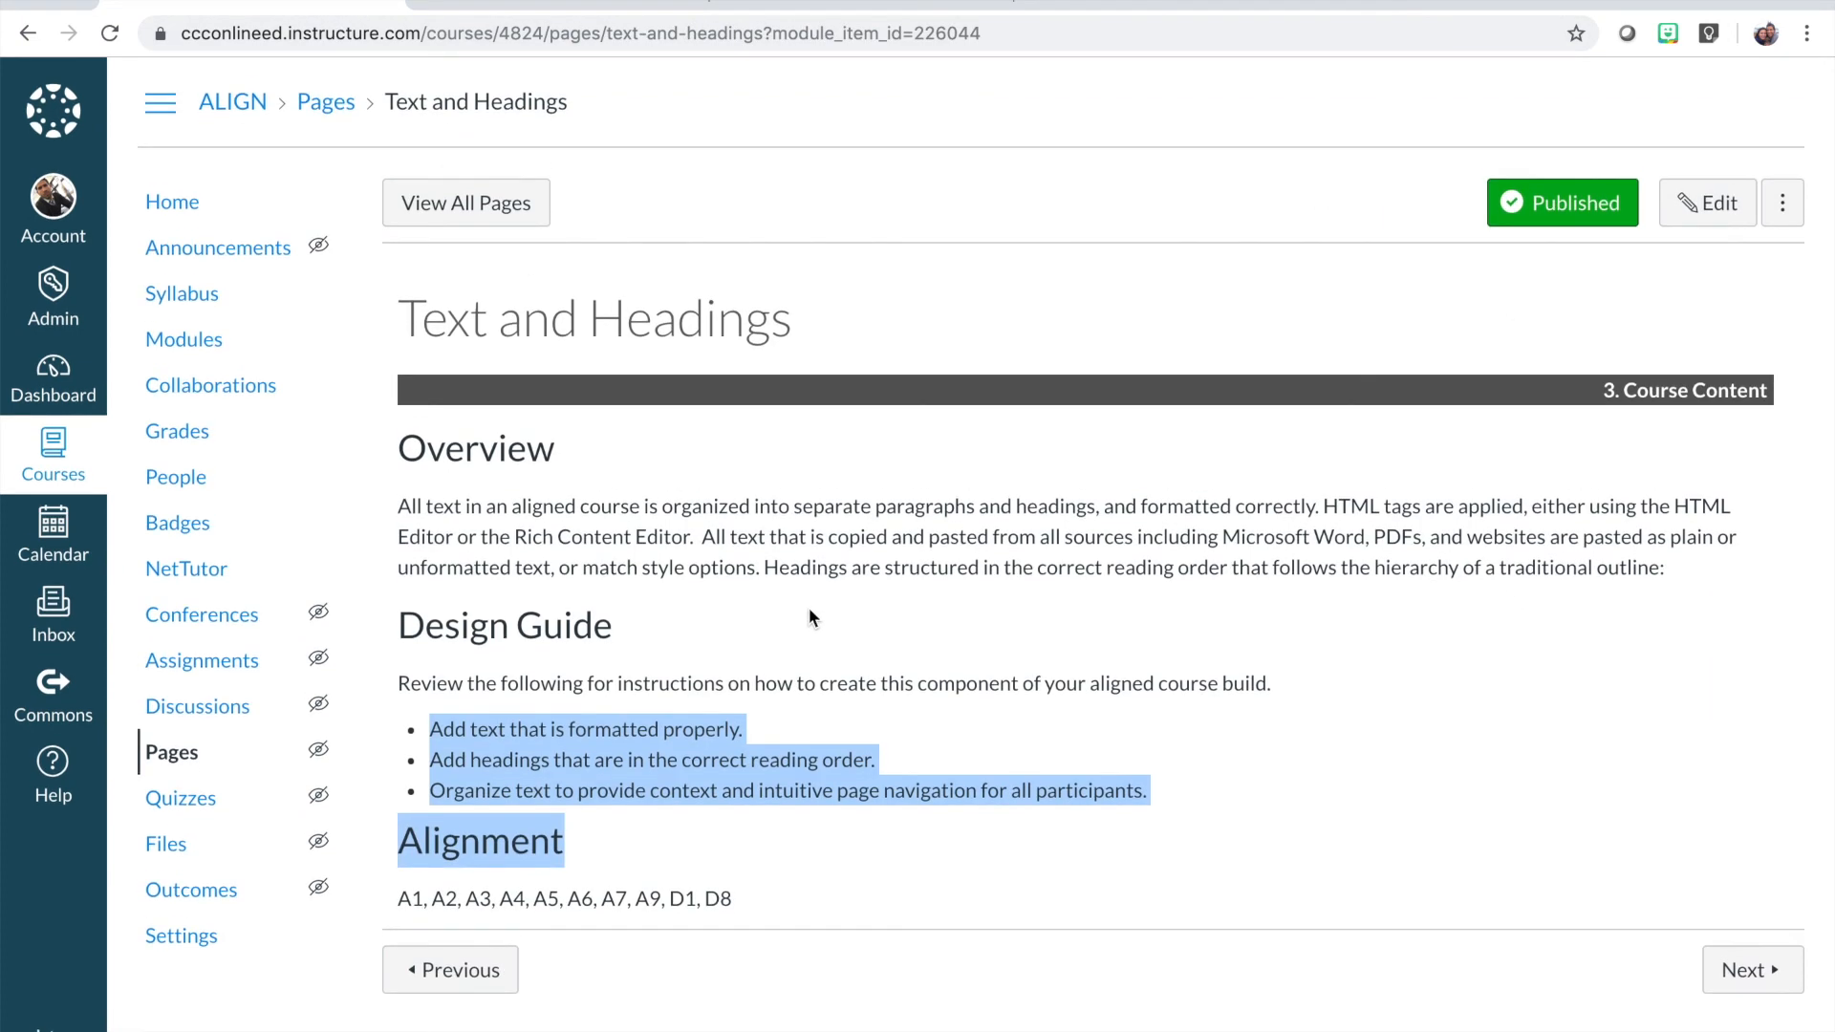
{"action": "left_click", "coordinate": [938, 647]}
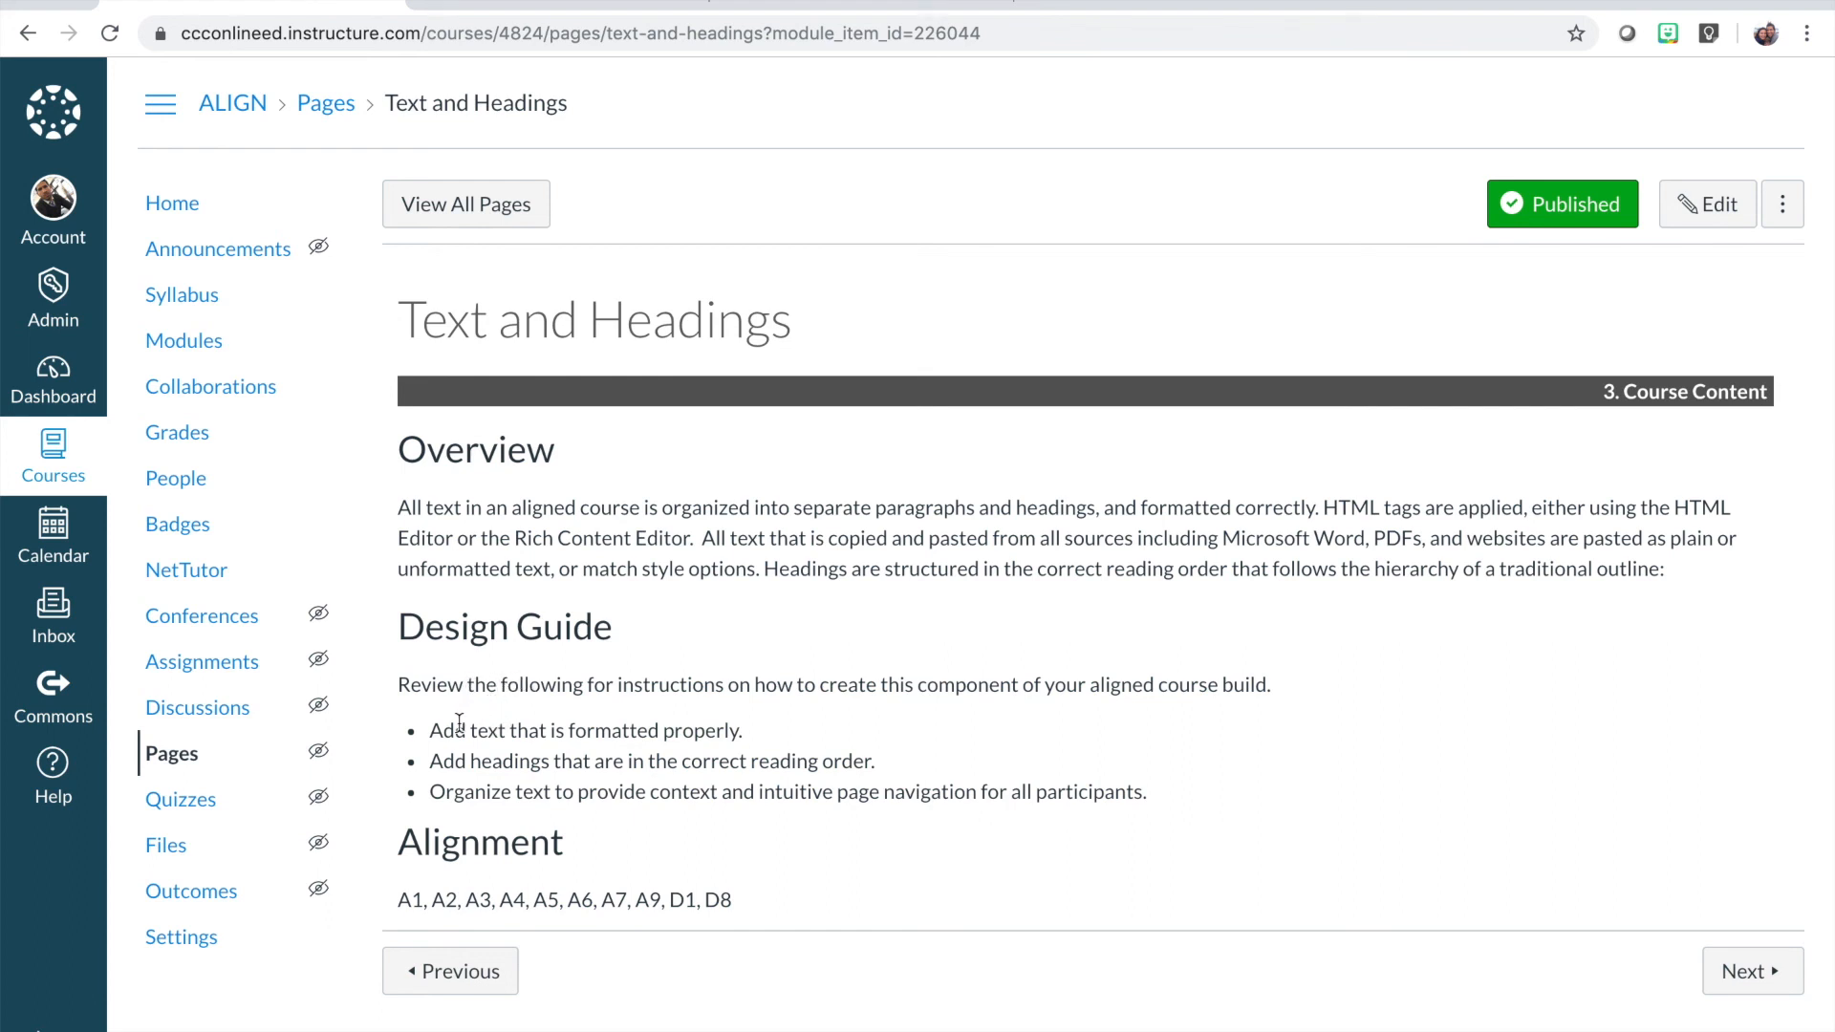
{"action": "left_click_drag", "start_coordinate": [572, 729], "coordinate": [749, 735]}
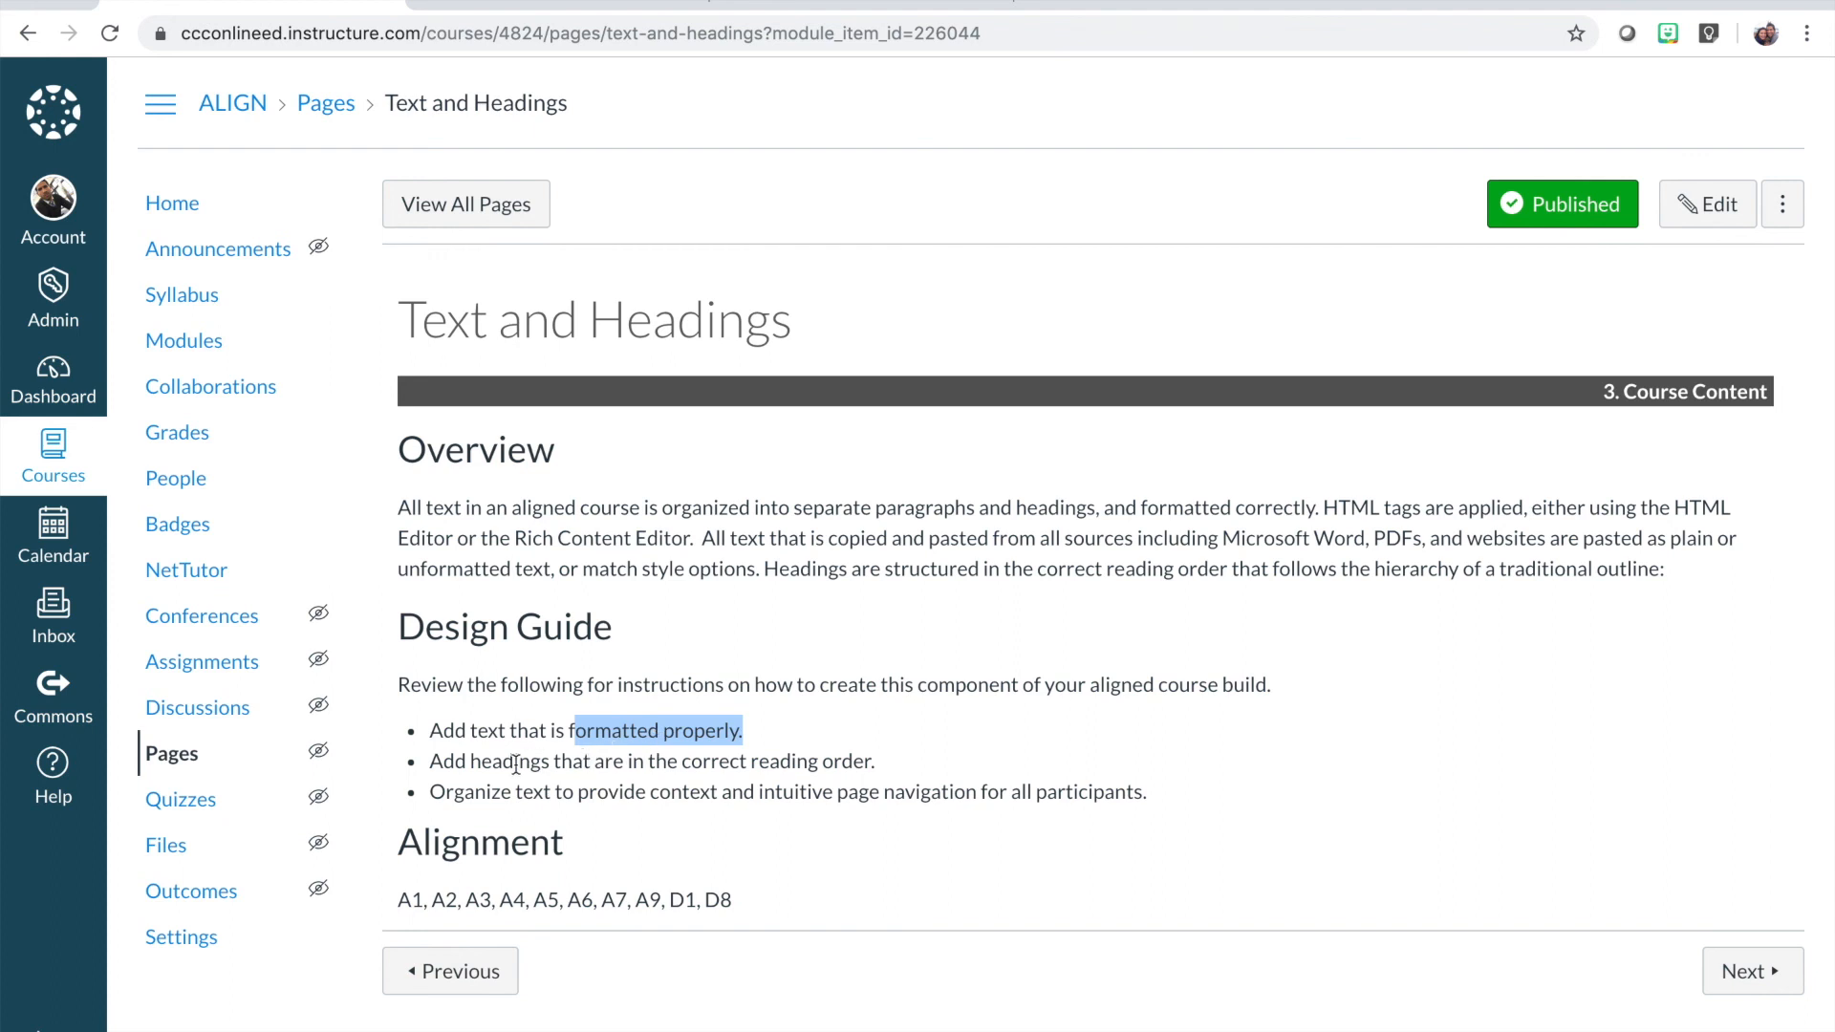
{"action": "left_click_drag", "start_coordinate": [471, 762], "coordinate": [850, 767]}
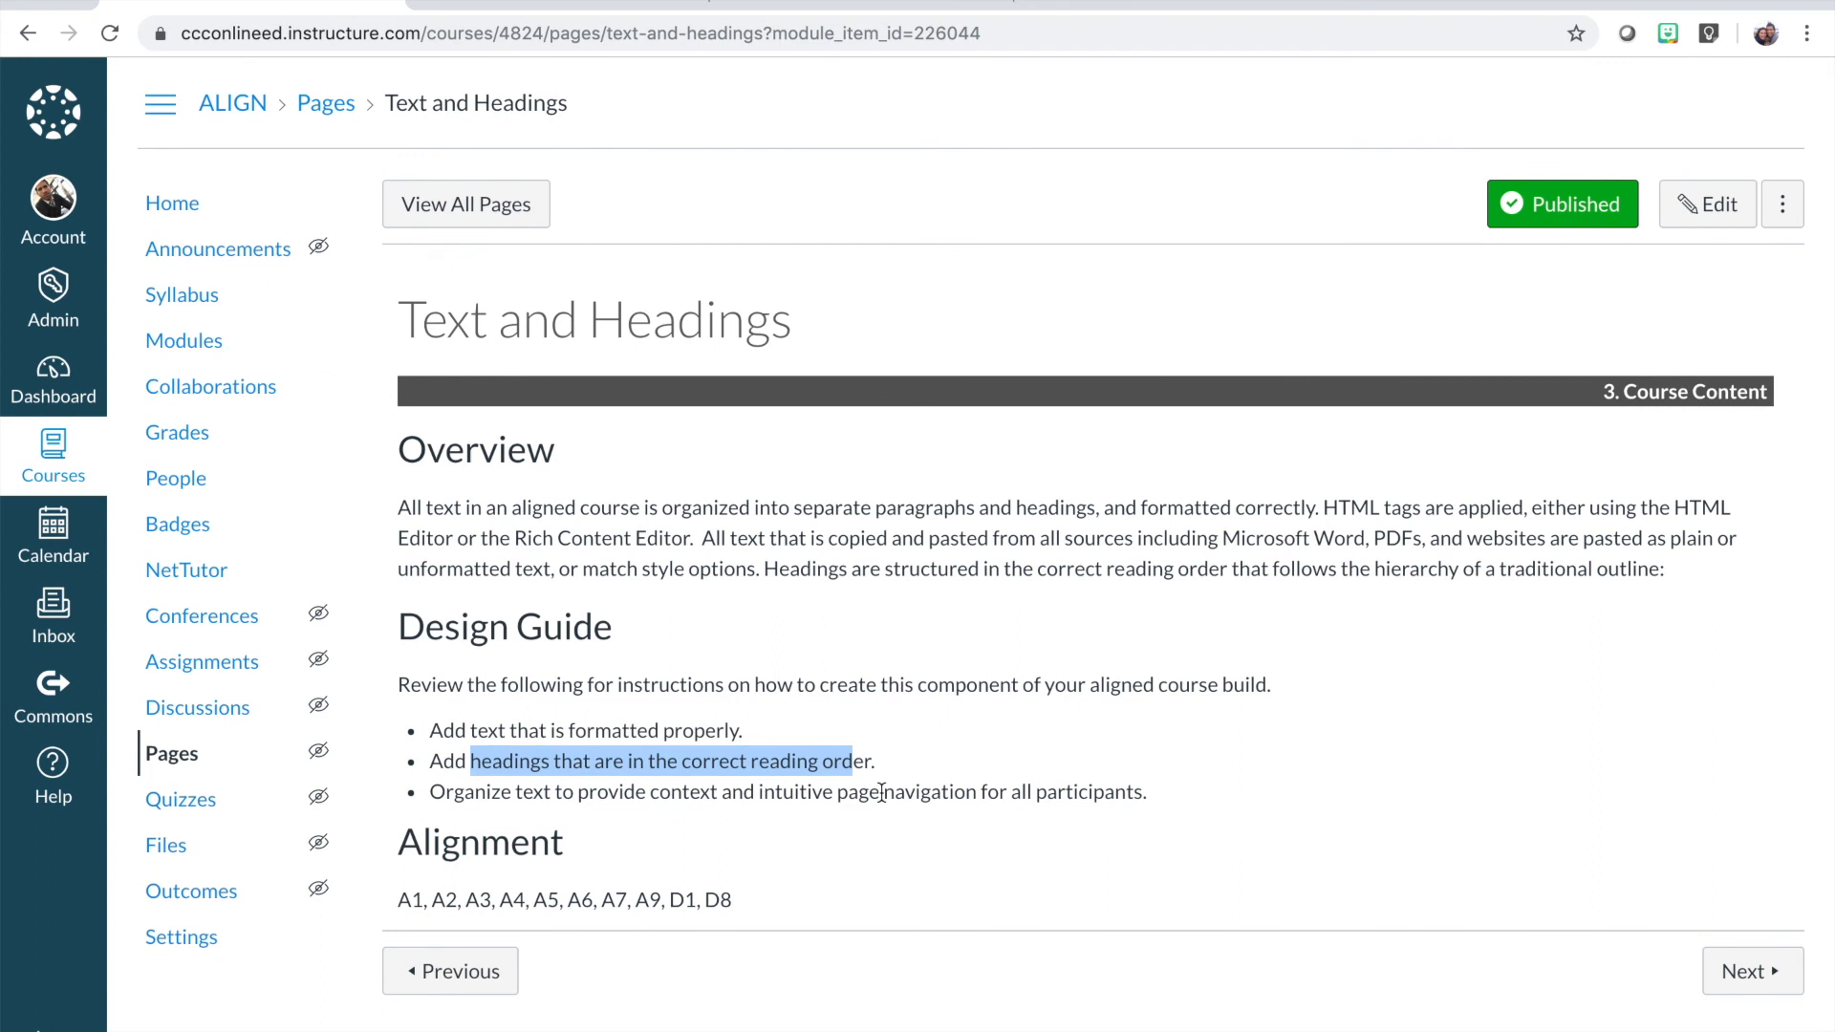
{"action": "left_click", "coordinate": [541, 800]}
{"action": "left_click_drag", "start_coordinate": [540, 801], "coordinate": [1017, 810]}
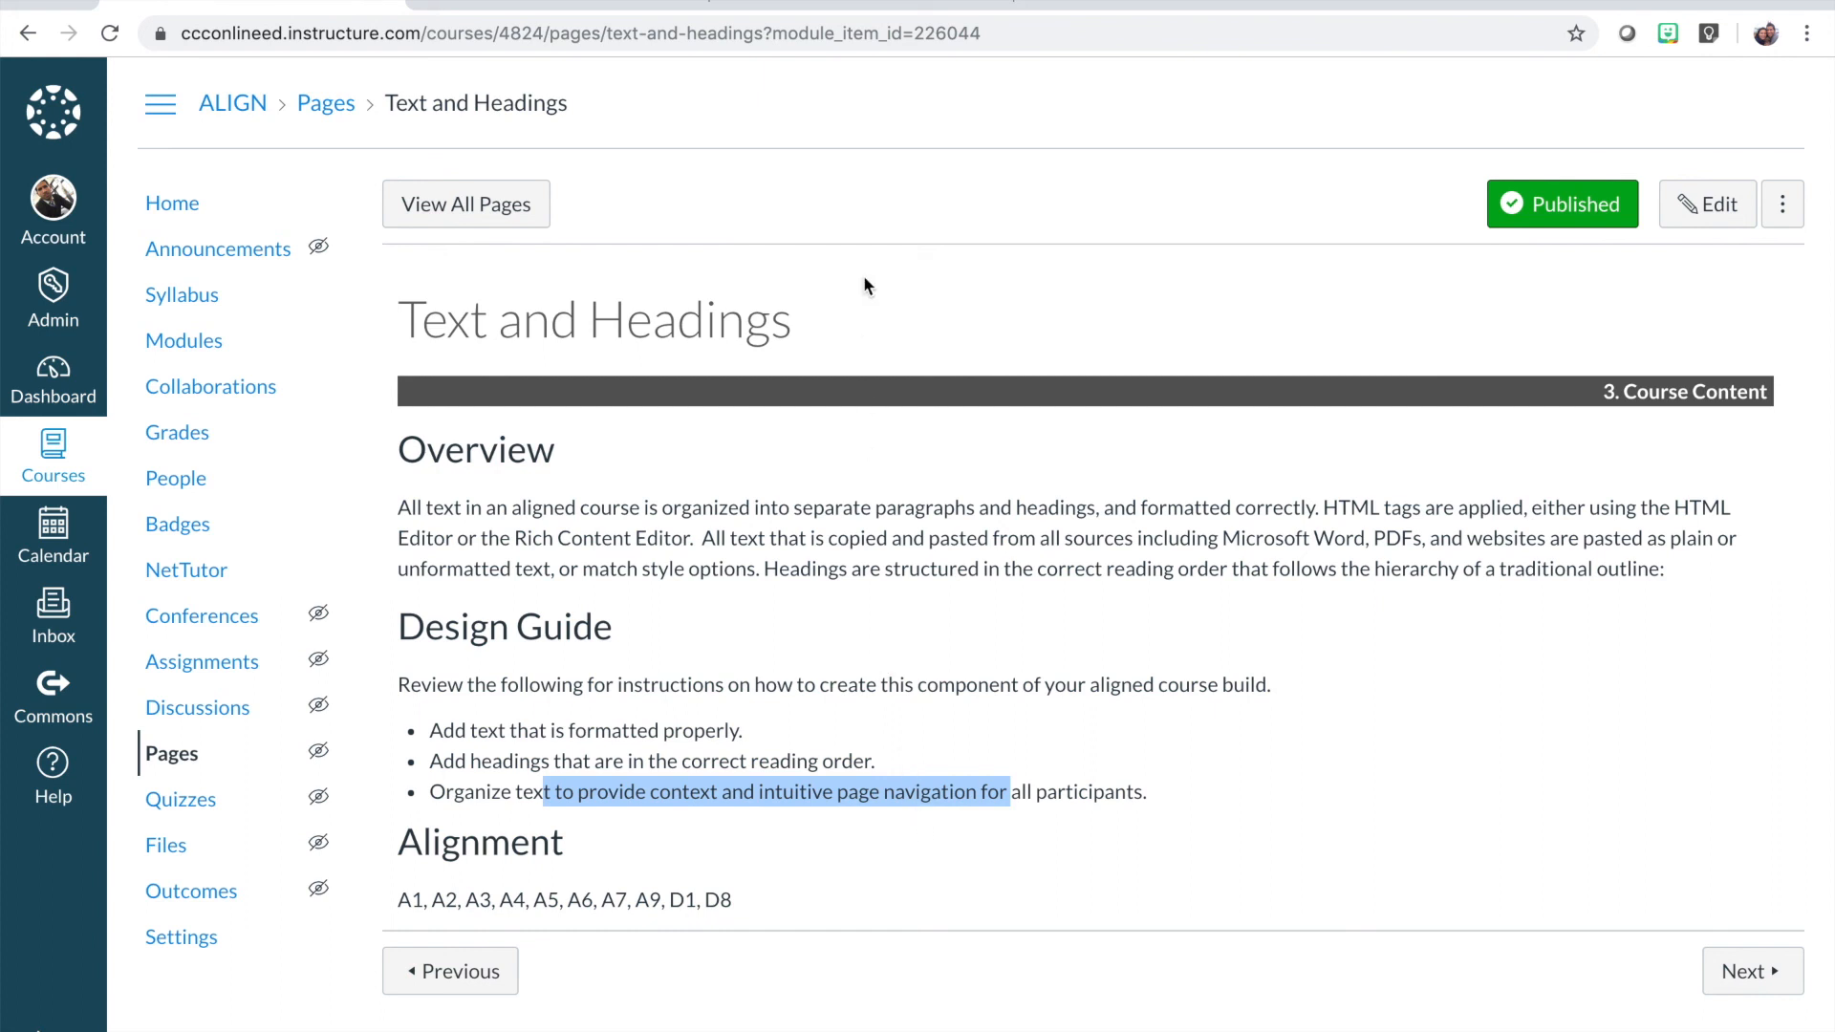
View the constitutionus.com source page, switch to the Universal Design for Learning PDF in Acrobat, and select a passage beside its introduction.
{"action": "left_click", "coordinate": [827, 6]}
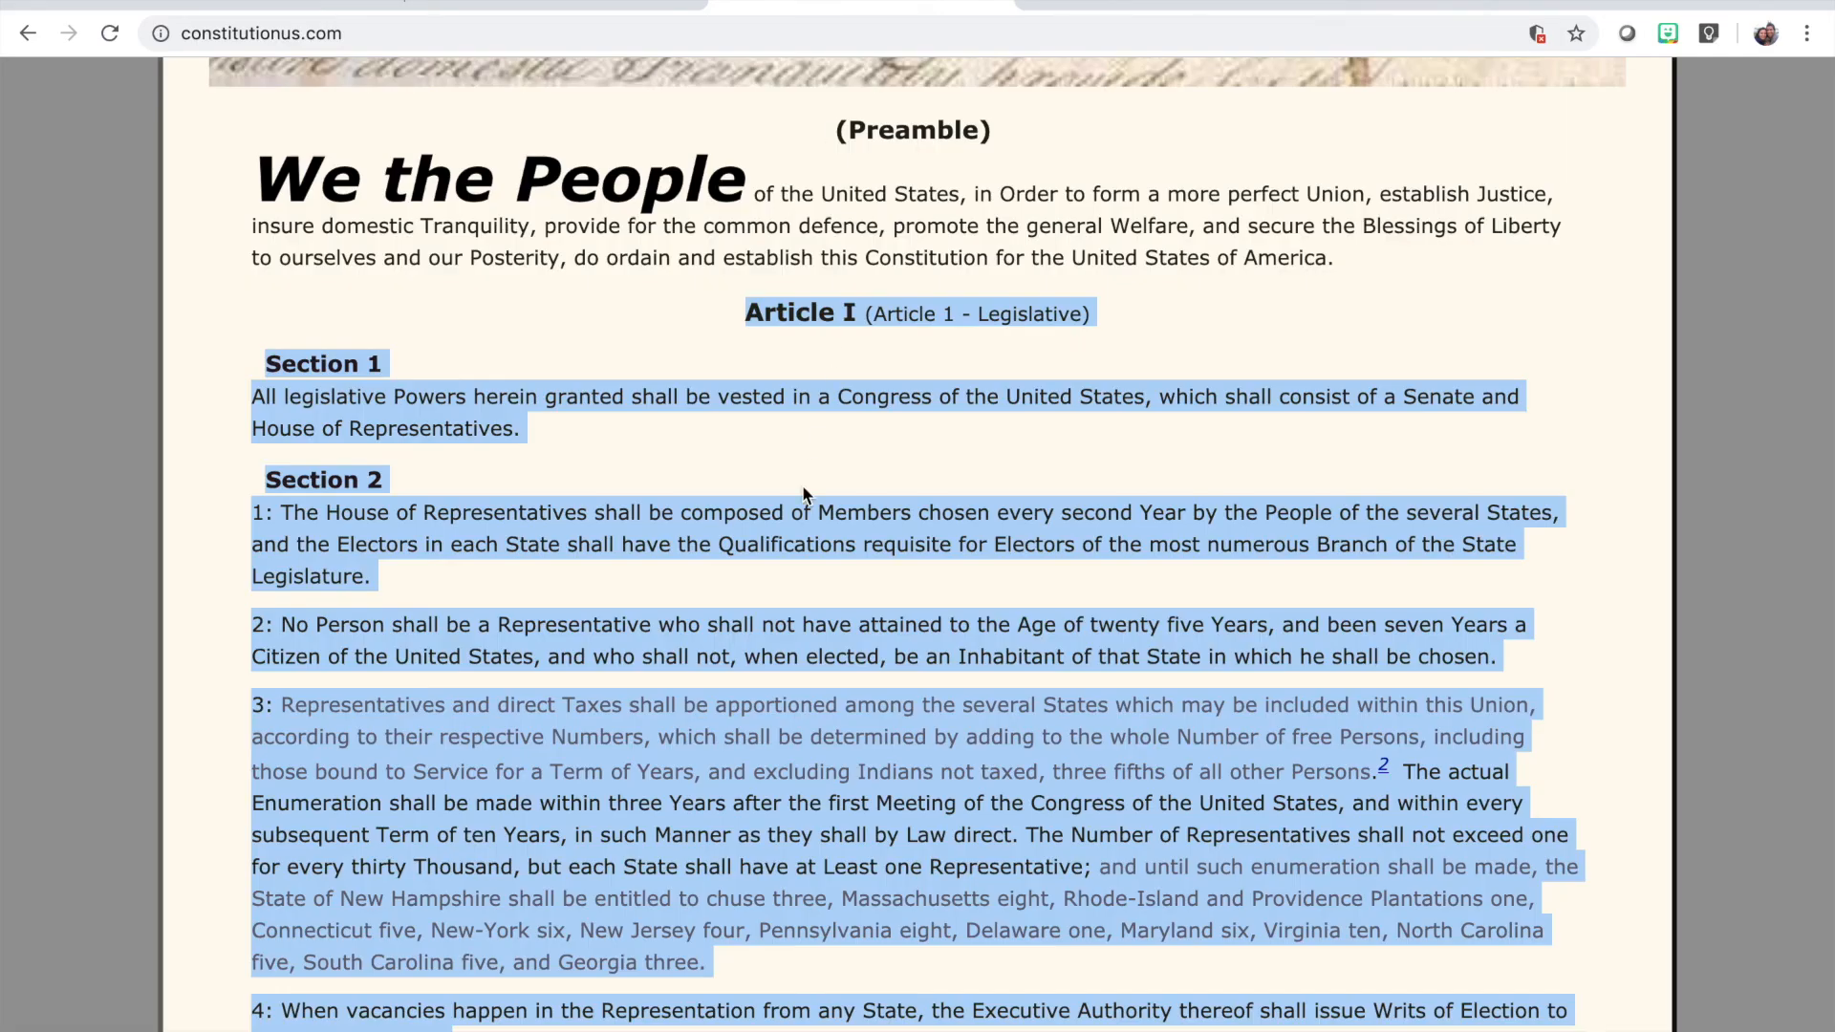
{"action": "scroll", "coordinate": [802, 492], "scroll_direction": "up", "scroll_amount": 5}
{"action": "key", "text": "ctrl+Up"}
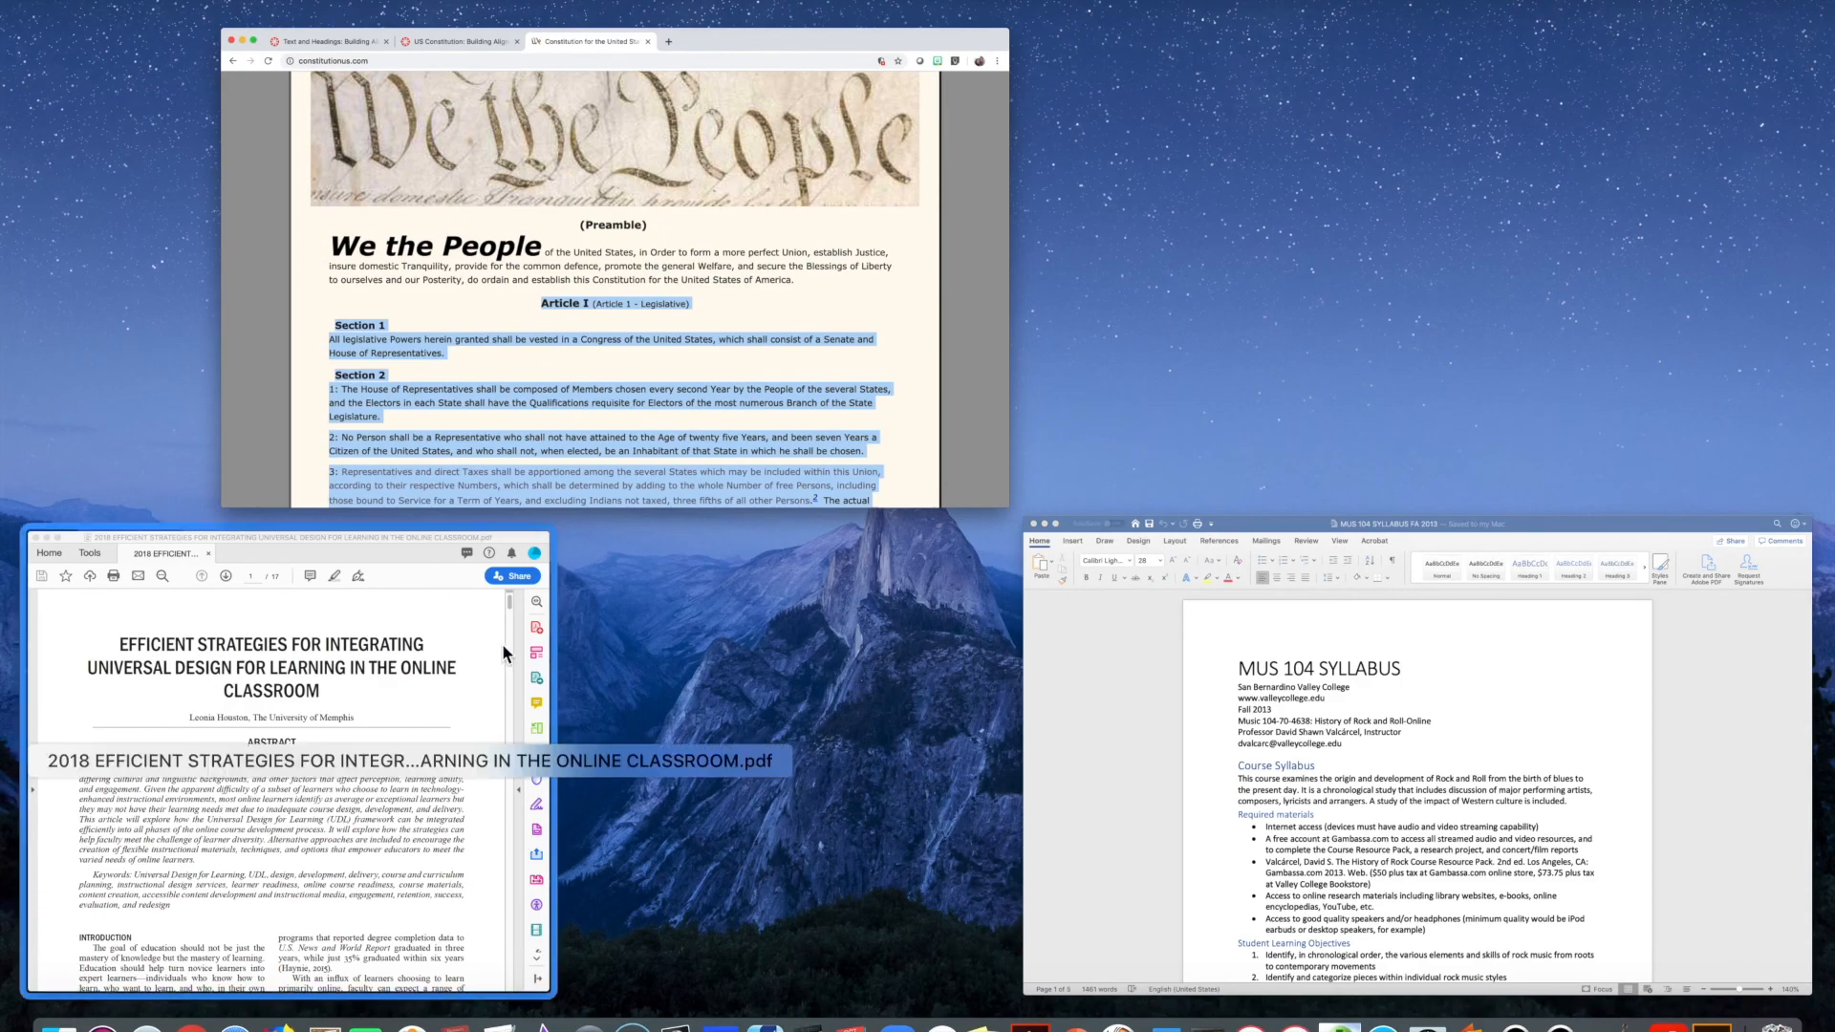
{"action": "left_click", "coordinate": [523, 647]}
{"action": "scroll", "coordinate": [482, 541], "scroll_direction": "down", "scroll_amount": 3}
{"action": "scroll", "coordinate": [482, 541], "scroll_direction": "down", "scroll_amount": 5}
{"action": "left_click_drag", "start_coordinate": [581, 409], "coordinate": [875, 775]}
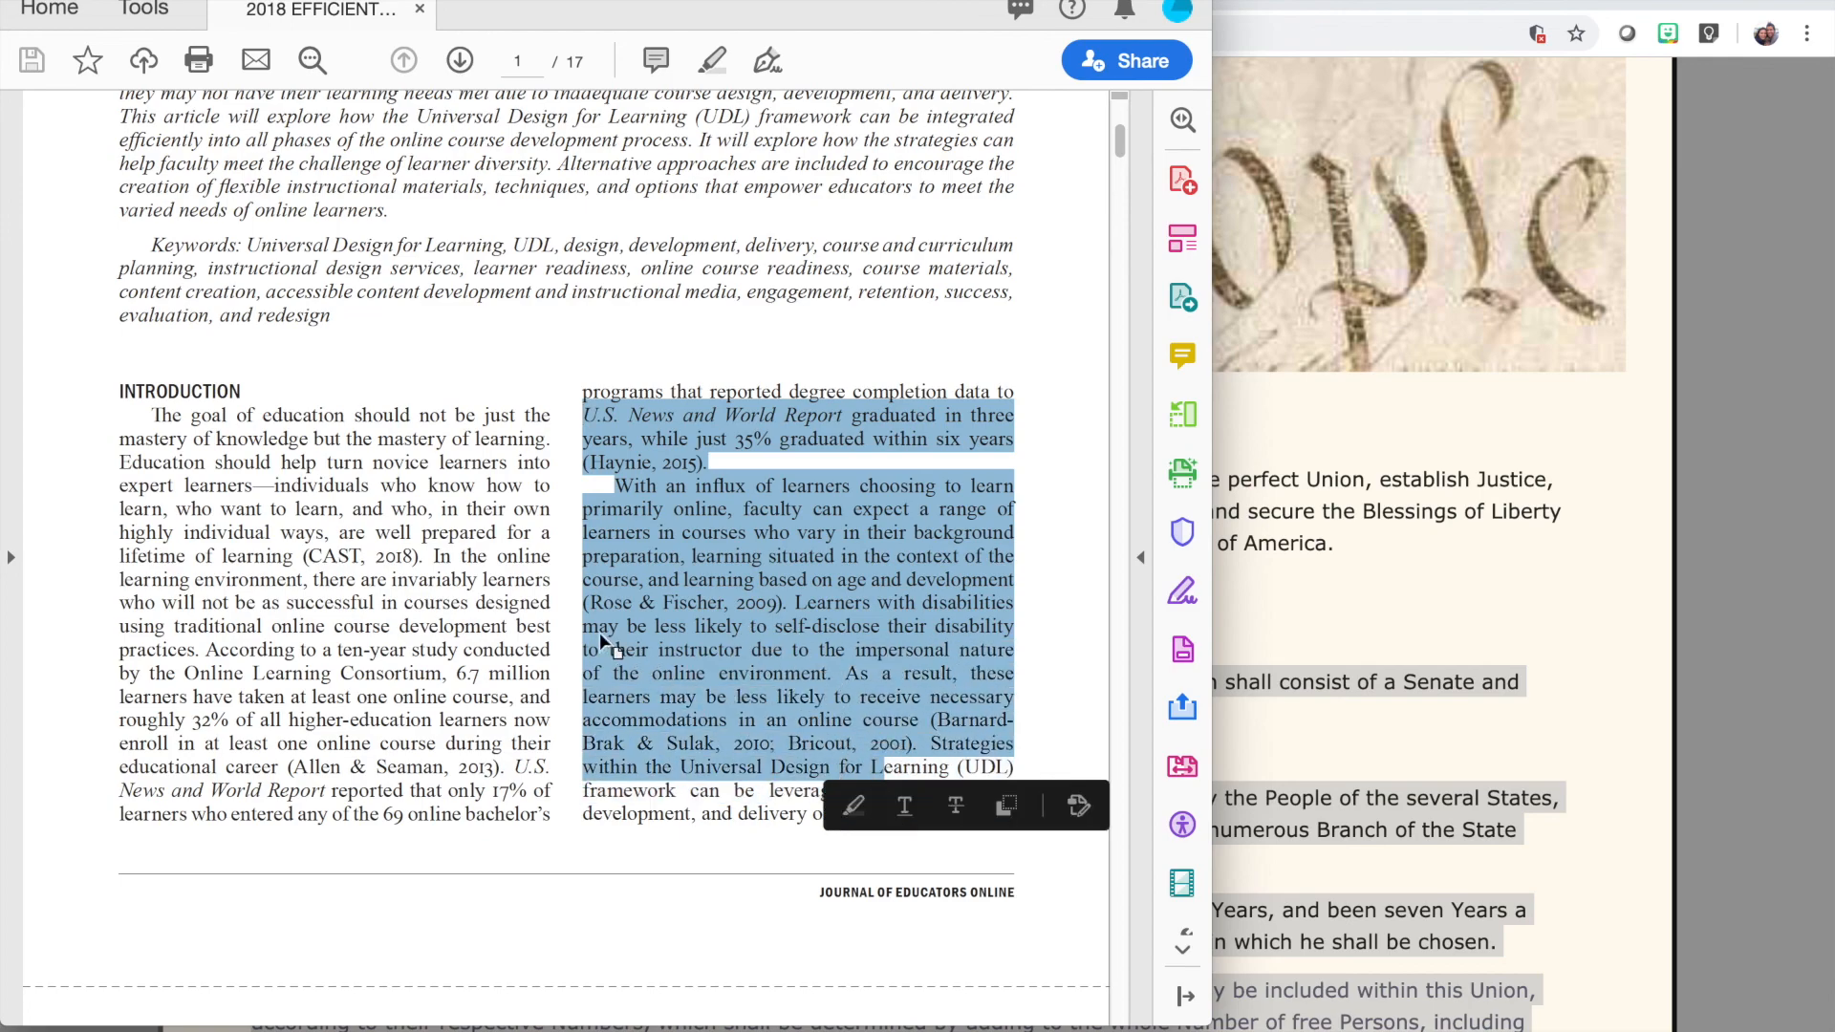
{"action": "scroll", "coordinate": [552, 597], "scroll_direction": "down", "scroll_amount": 3}
{"action": "scroll", "coordinate": [549, 588], "scroll_direction": "down", "scroll_amount": 4}
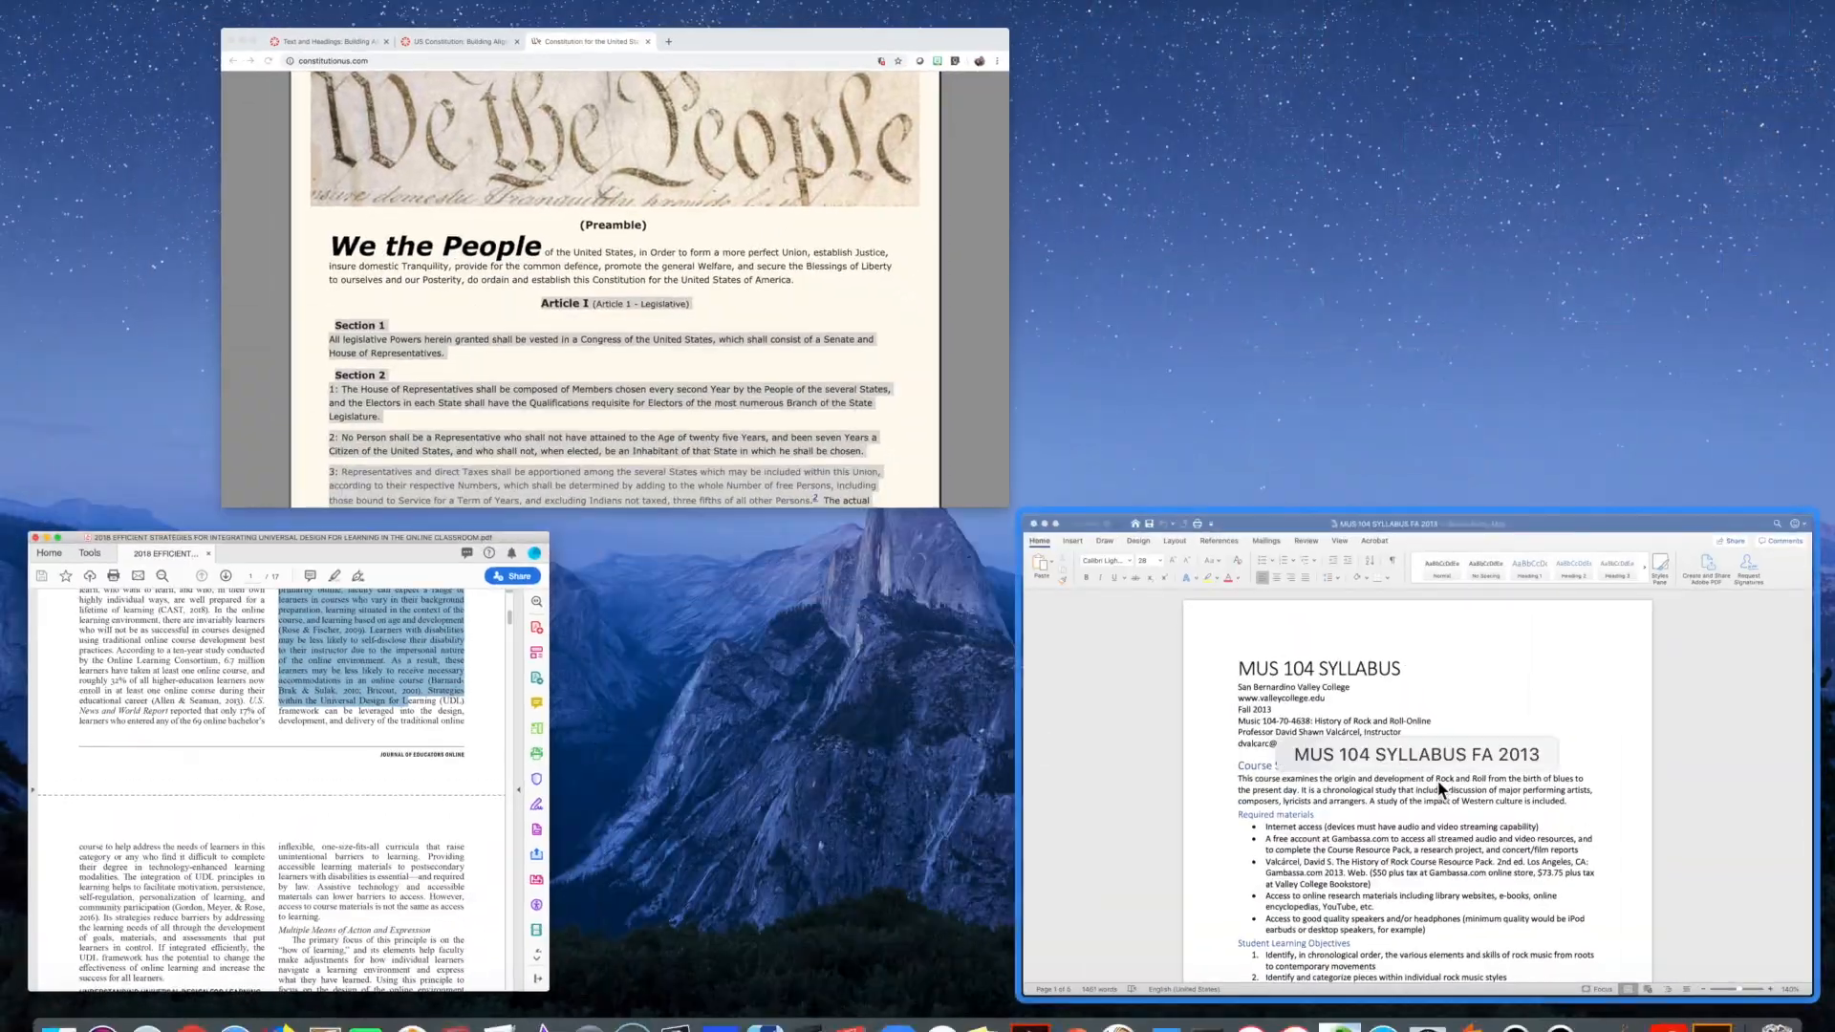
Switch to the MUS 104 Syllabus document in Word, select its opening text, and return to the constitutionus.com page in Chrome.
{"action": "left_click", "coordinate": [1467, 808]}
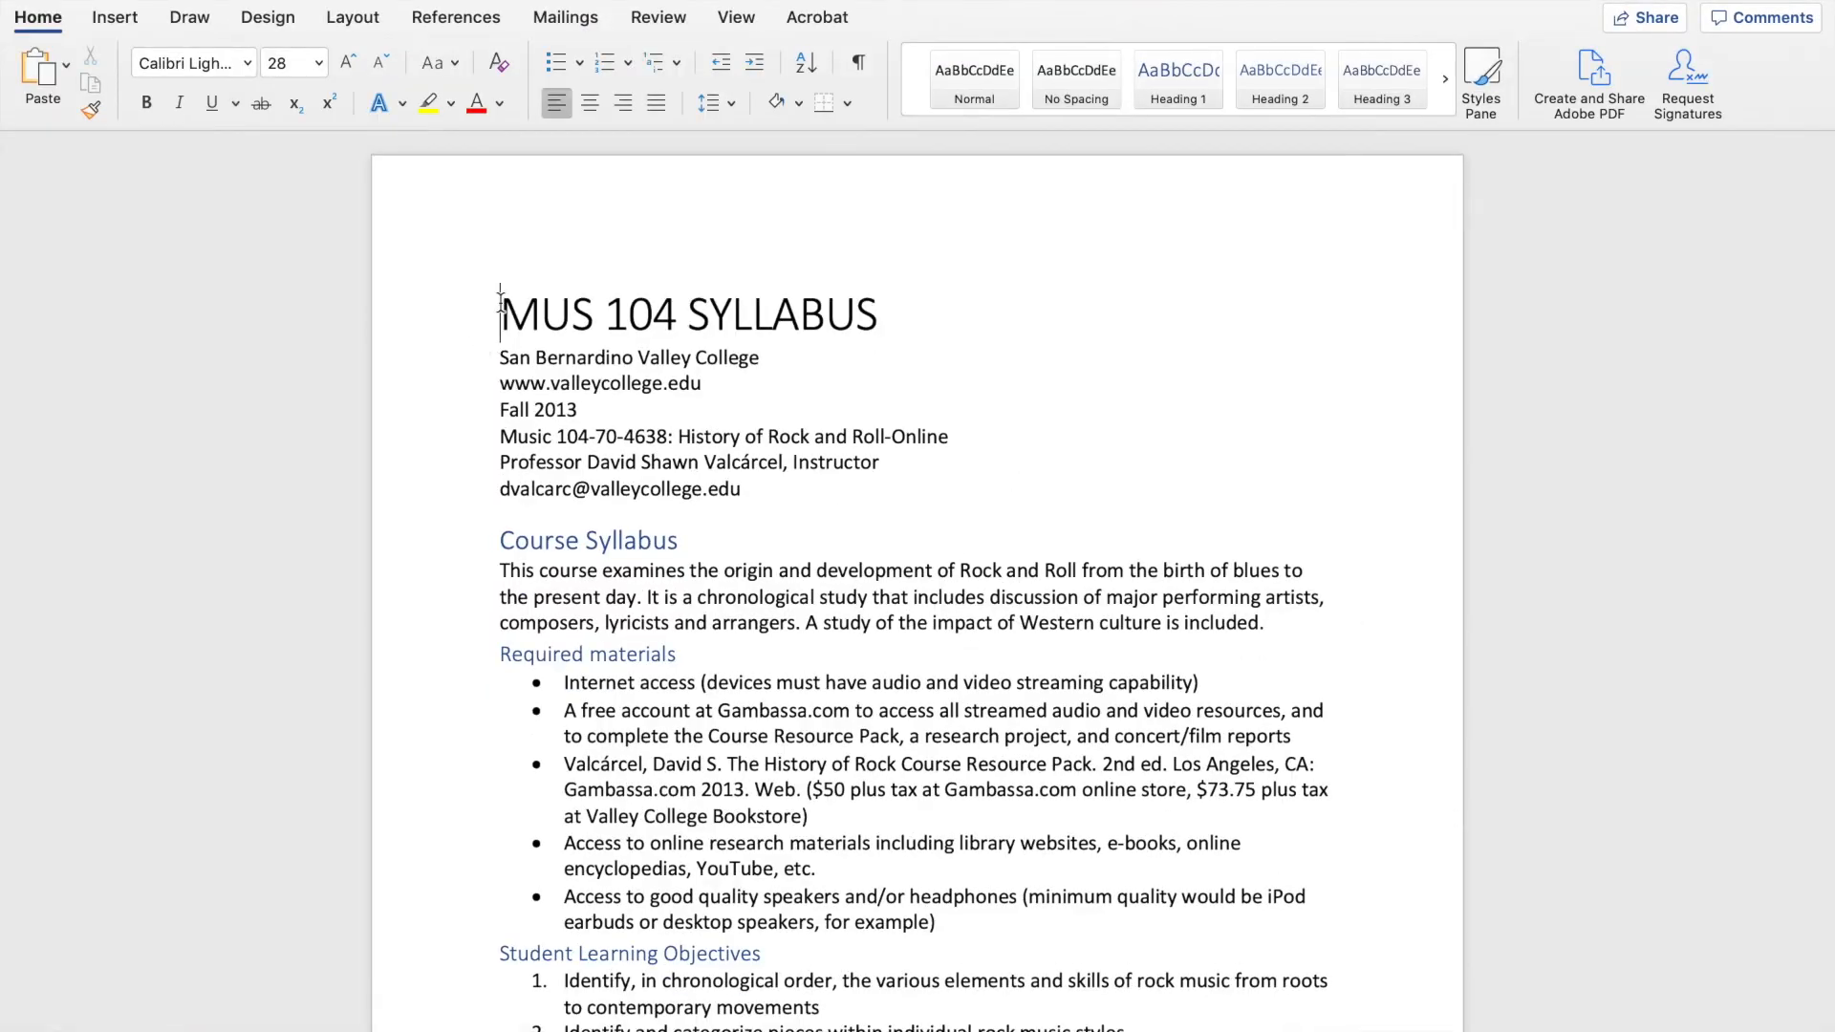
{"action": "left_click_drag", "start_coordinate": [499, 301], "coordinate": [994, 750]}
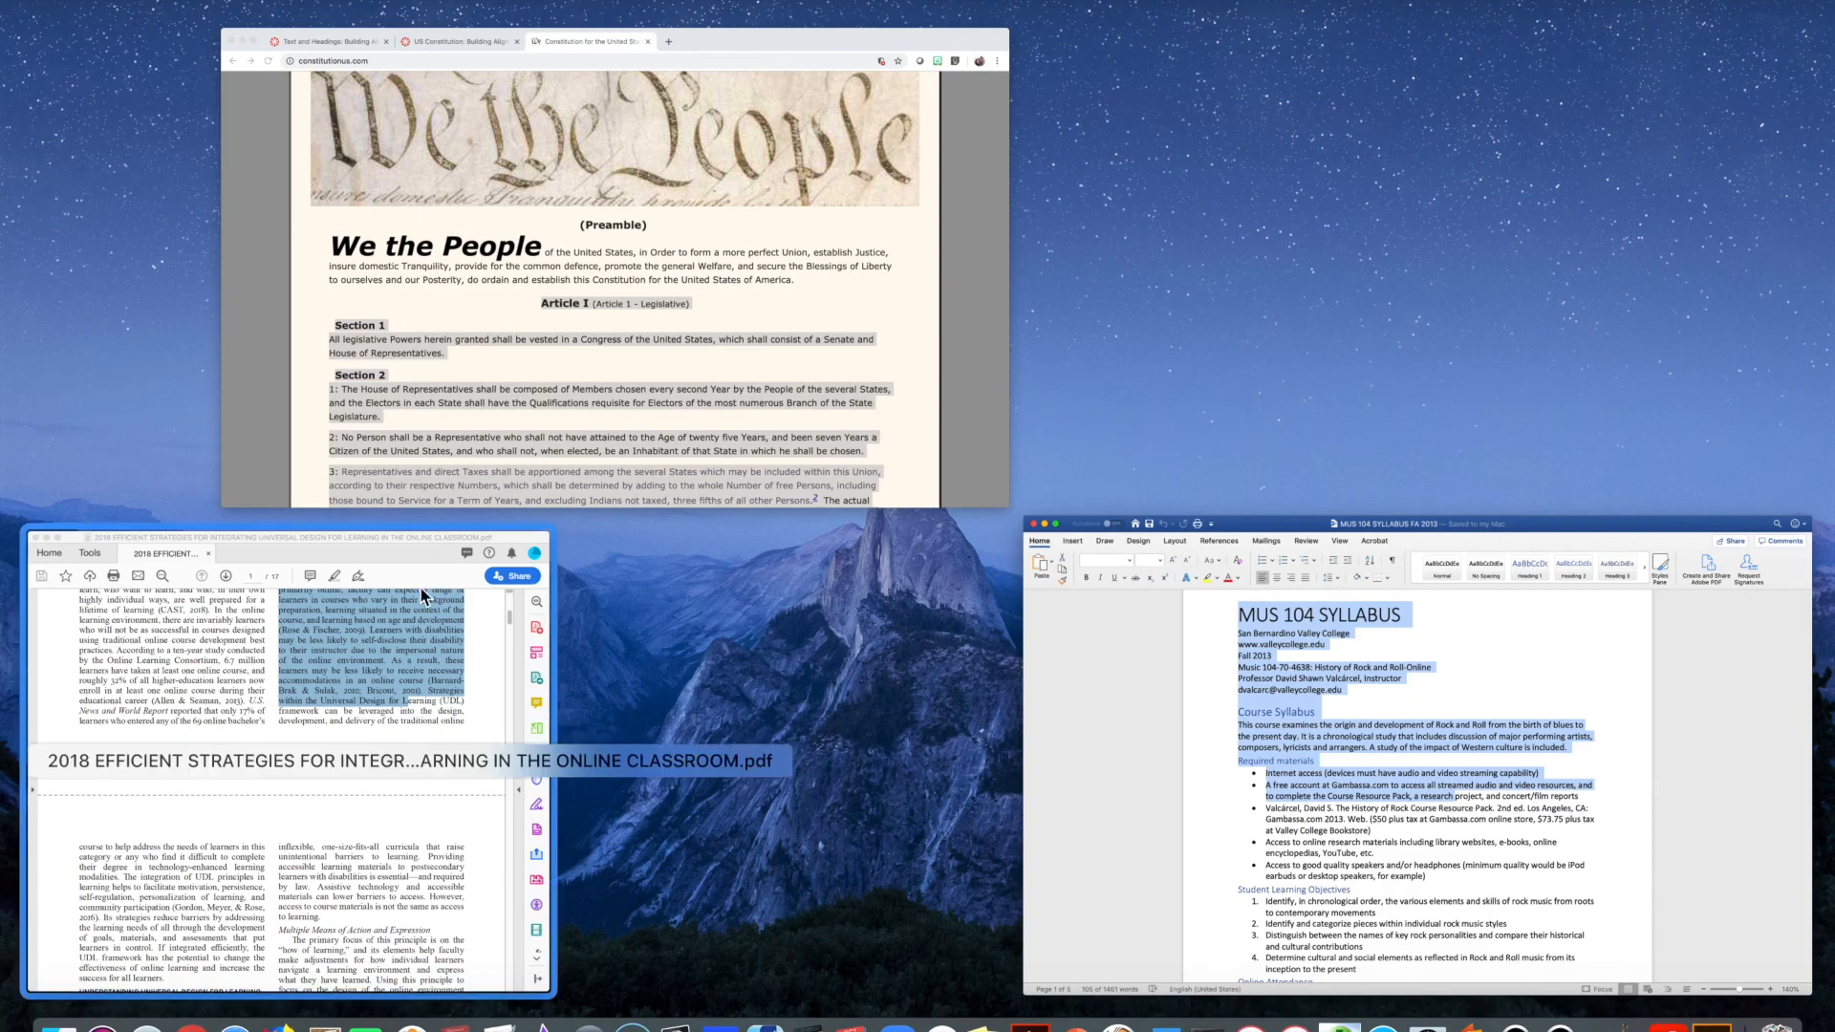
{"action": "left_click", "coordinate": [374, 704]}
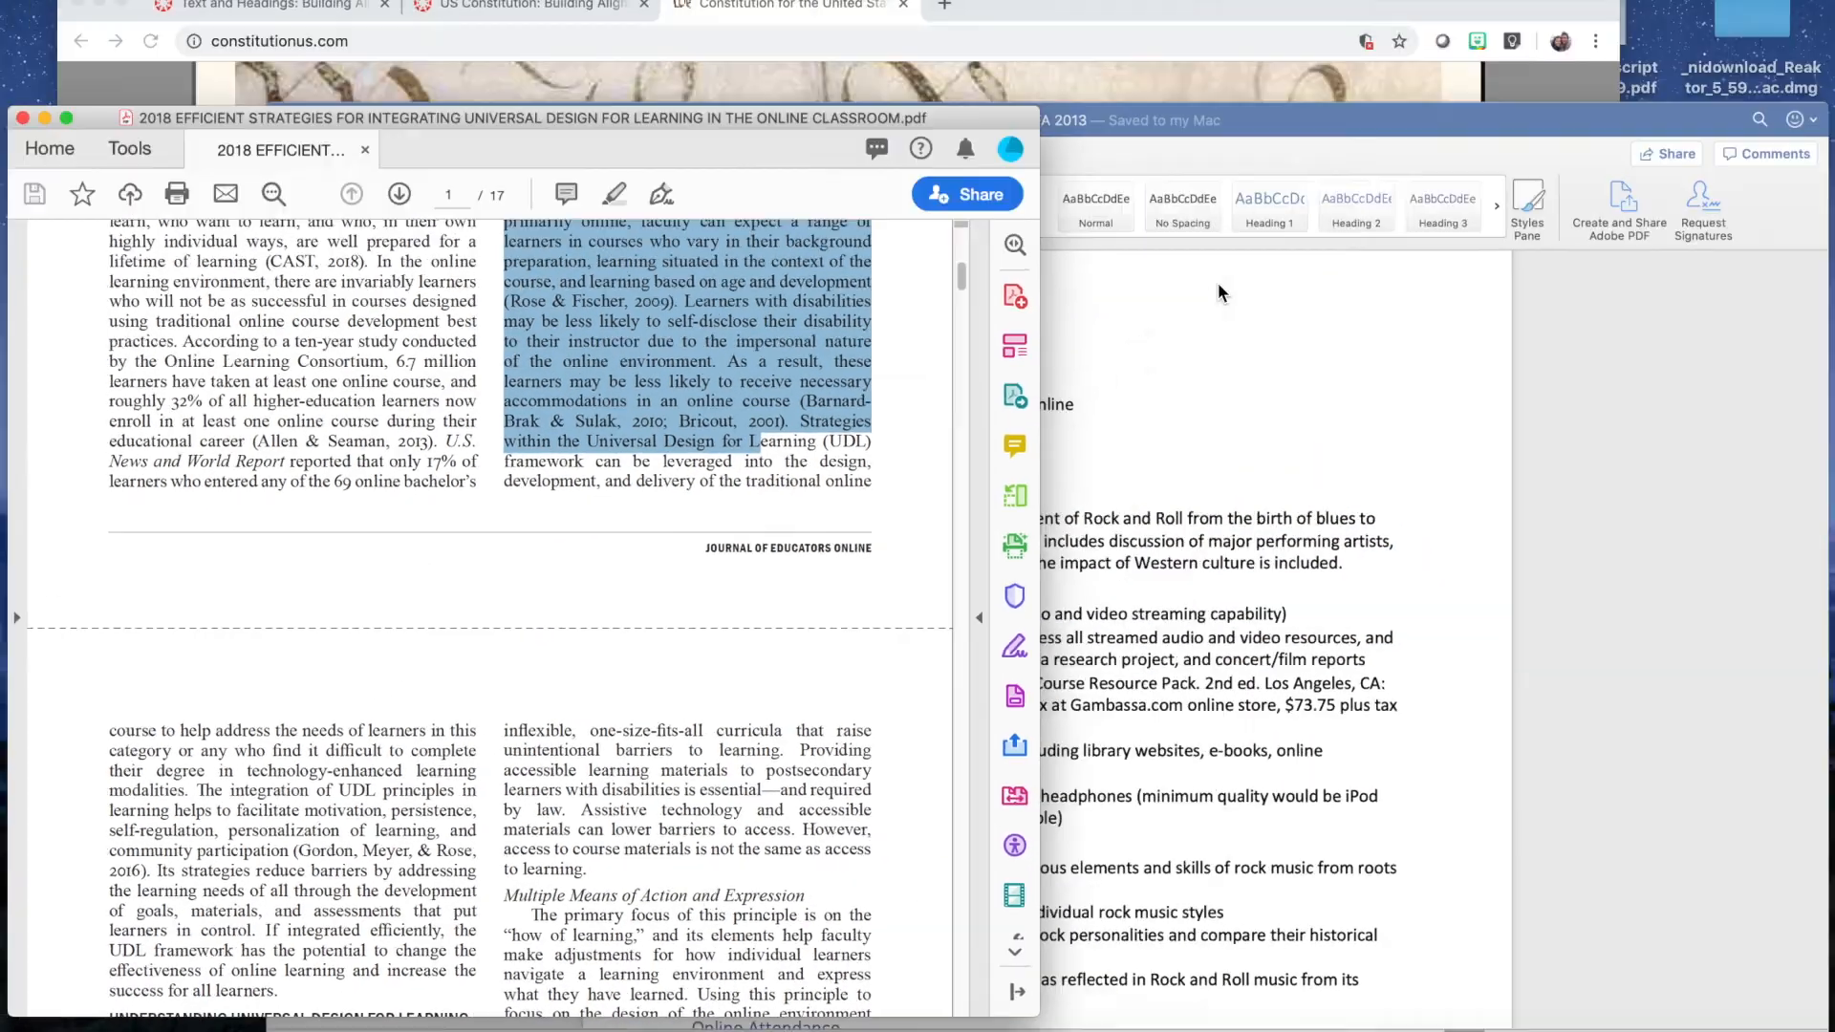
{"action": "key", "text": "ctrl+Up"}
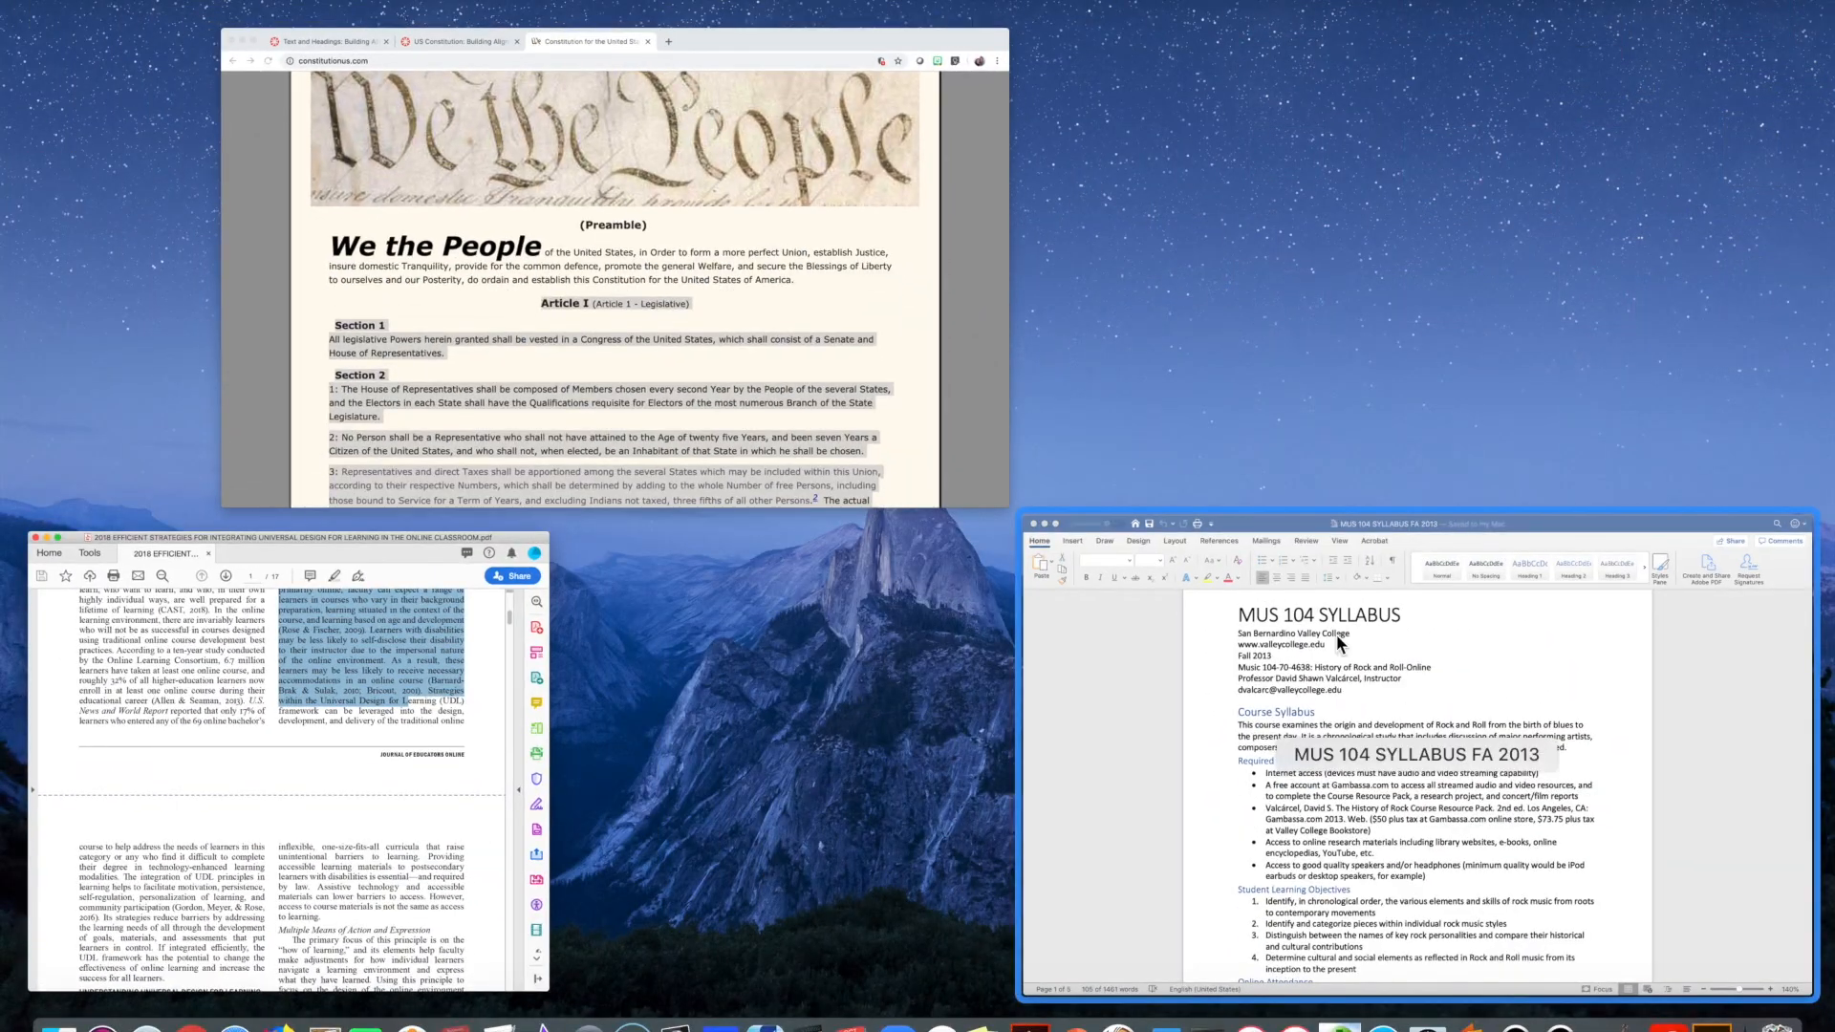
{"action": "left_click", "coordinate": [815, 336]}
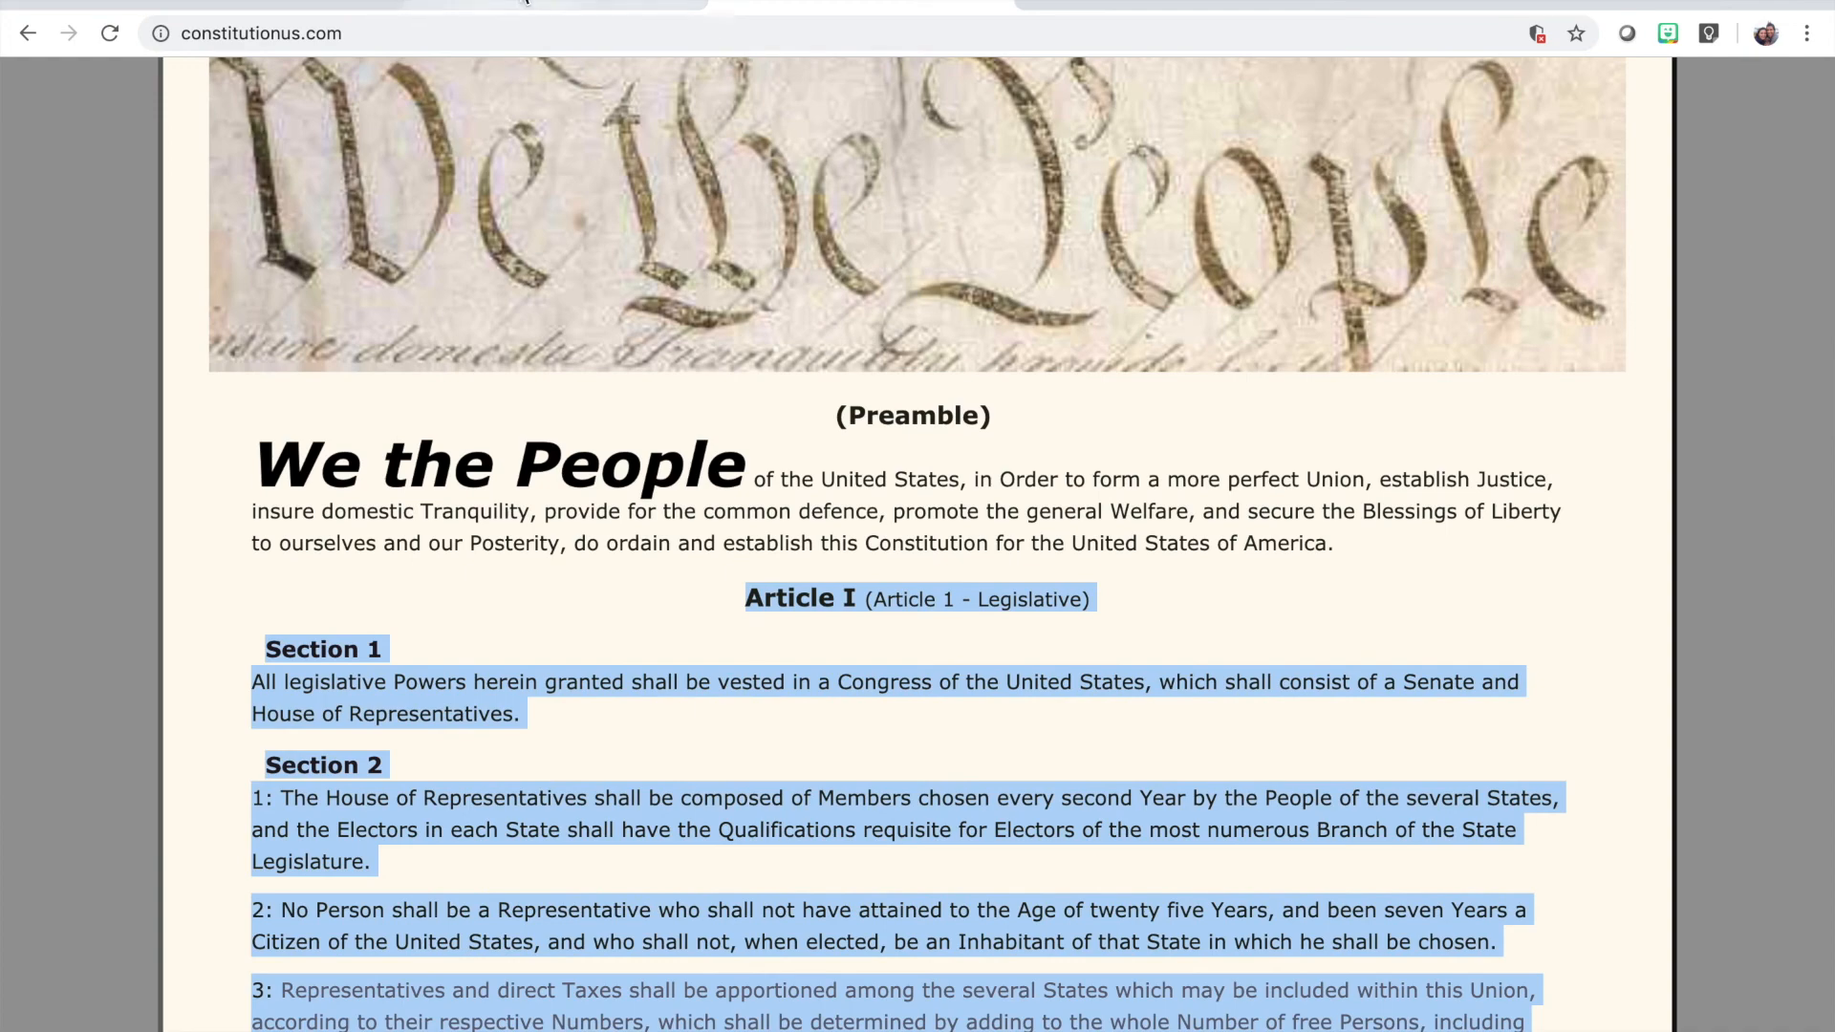